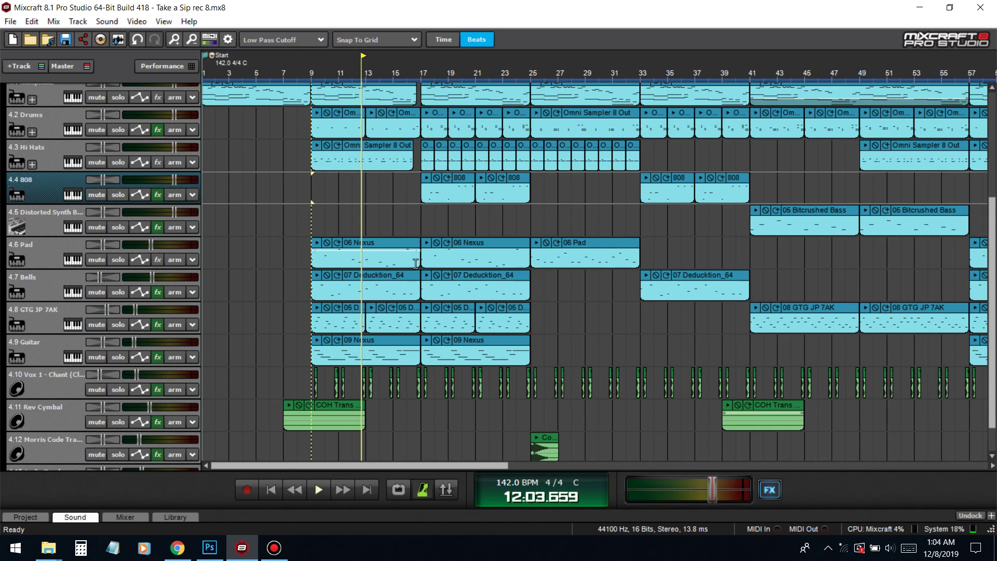
Step: Check the master track's effect list, and play the arrangement from the start to about bar 25
{"action": "left_click", "coordinate": [773, 490]}
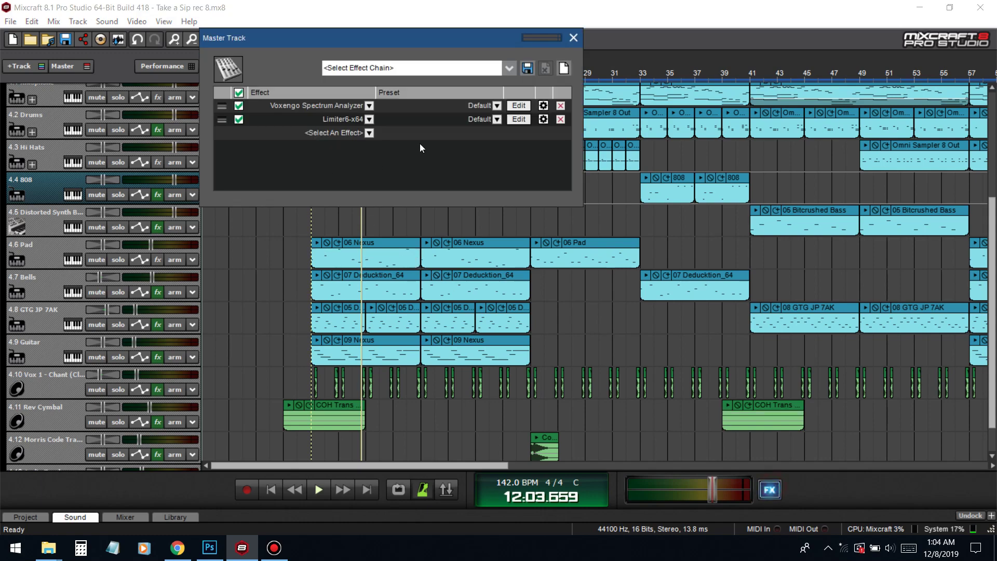
{"action": "left_click", "coordinate": [574, 36]}
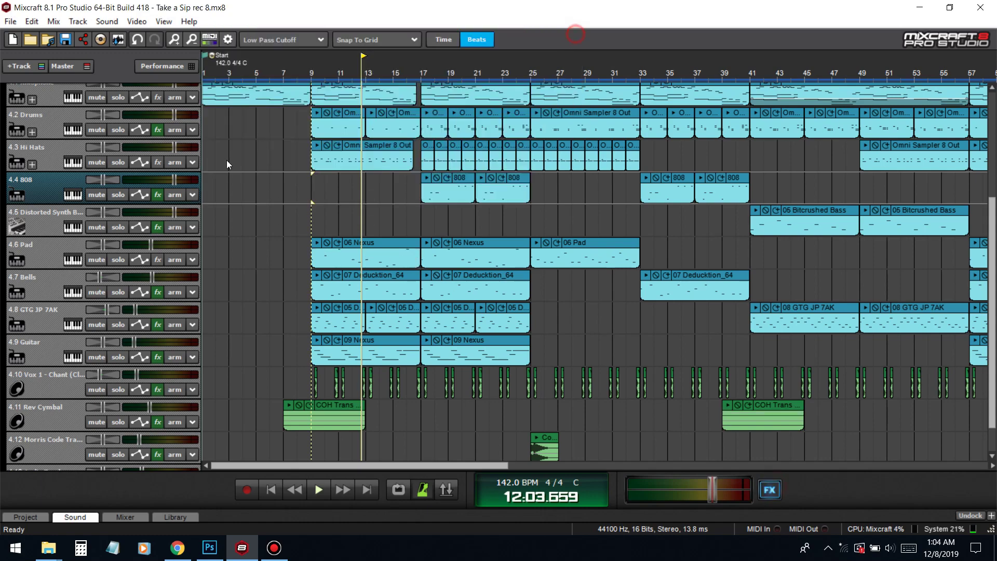
{"action": "left_click", "coordinate": [271, 489]}
{"action": "scroll", "coordinate": [169, 248], "scroll_direction": "up", "scroll_amount": 5}
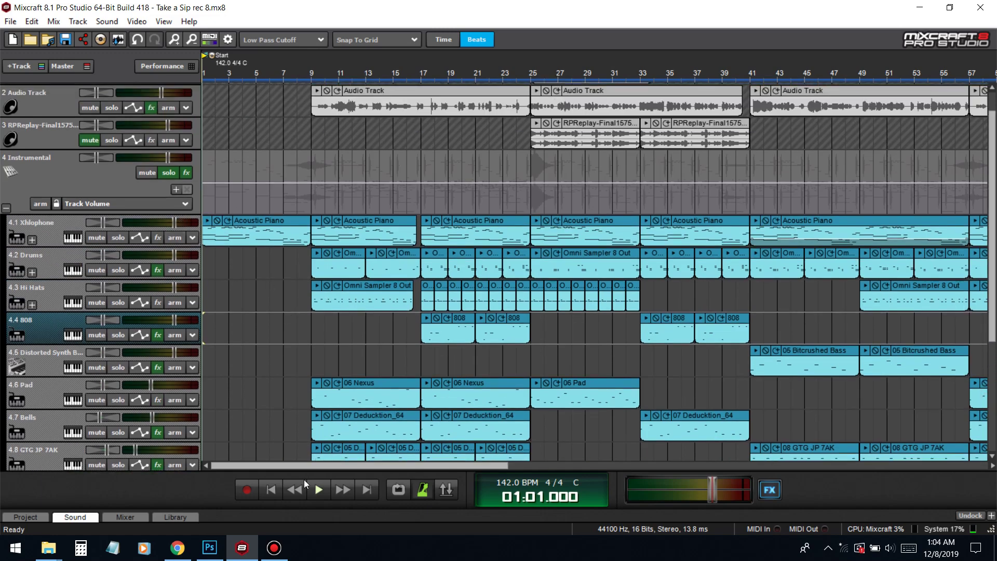
{"action": "left_click", "coordinate": [314, 492]}
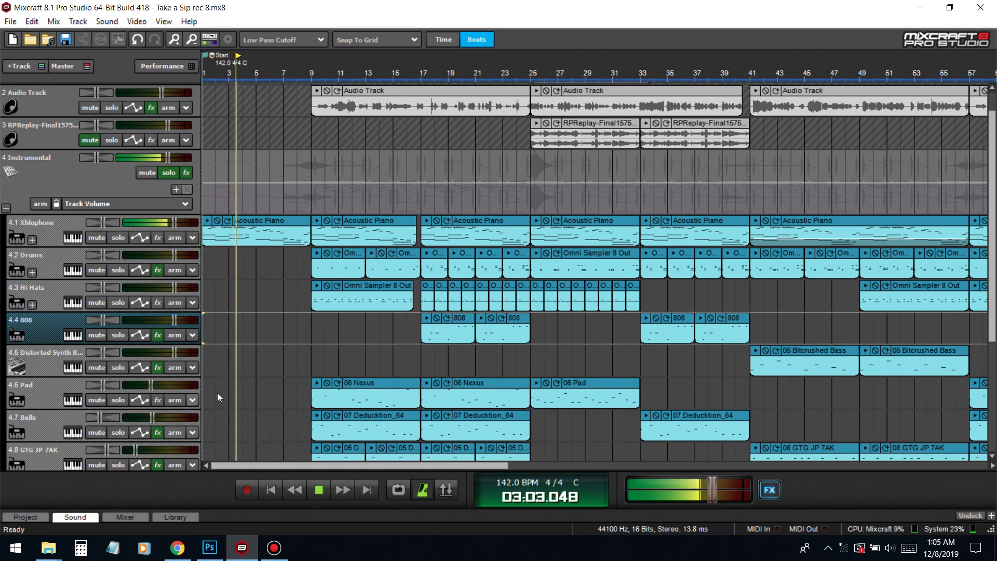
{"action": "scroll", "coordinate": [251, 383], "scroll_direction": "down", "scroll_amount": 2}
{"action": "scroll", "coordinate": [251, 387], "scroll_direction": "down", "scroll_amount": 3}
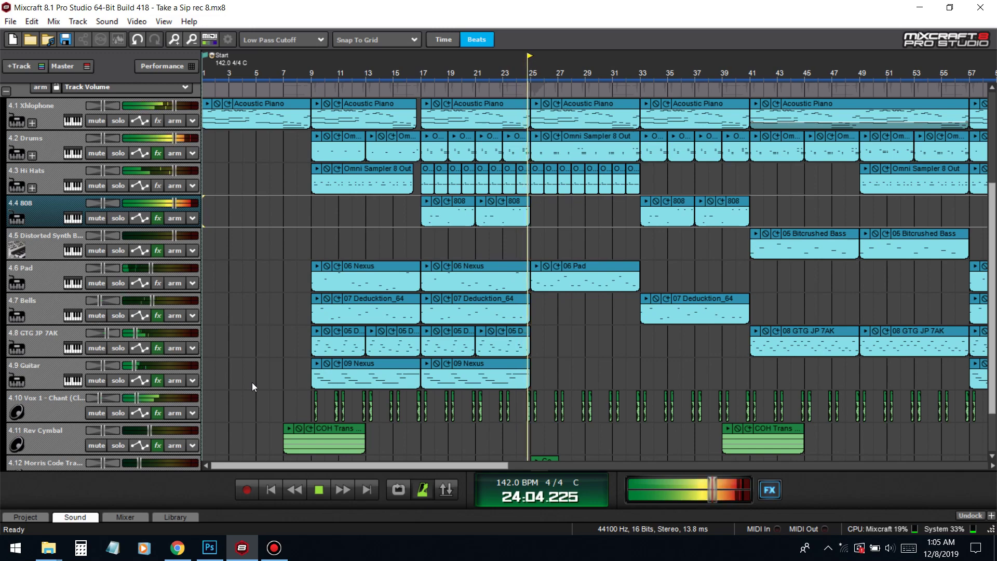
{"action": "key", "text": "space"}
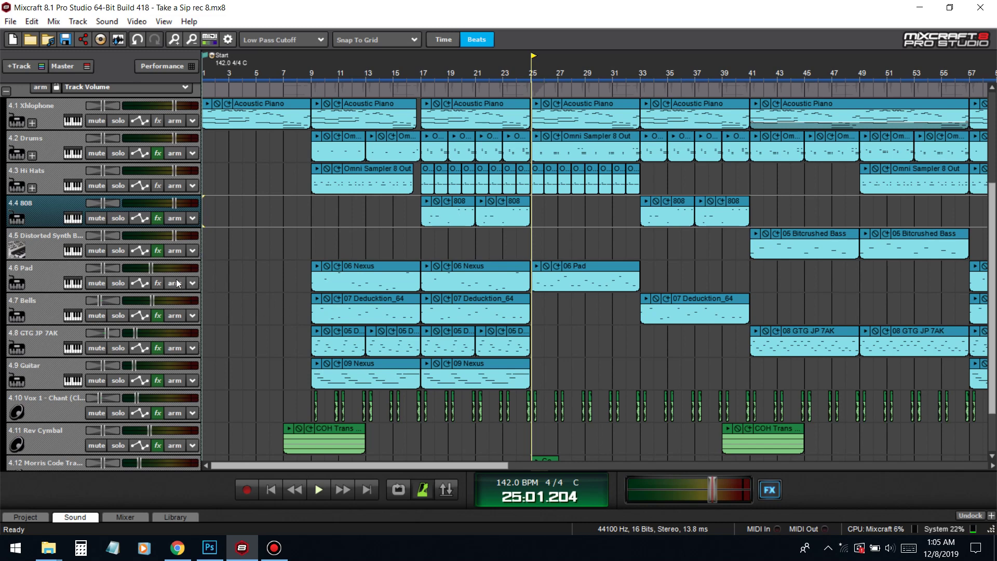
Step: Add the TinyQ_x64 equalizer to the Pad track and open its settings
{"action": "left_click", "coordinate": [158, 284]}
{"action": "left_click", "coordinate": [464, 336]}
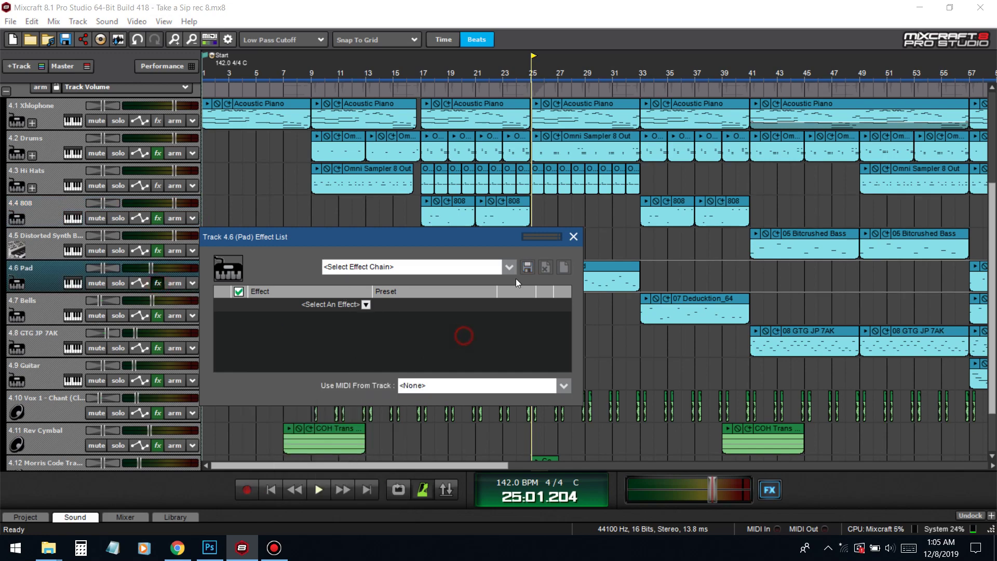
{"action": "left_click", "coordinate": [573, 238]}
{"action": "left_click", "coordinate": [157, 284]}
{"action": "type", "text": "tiny"}
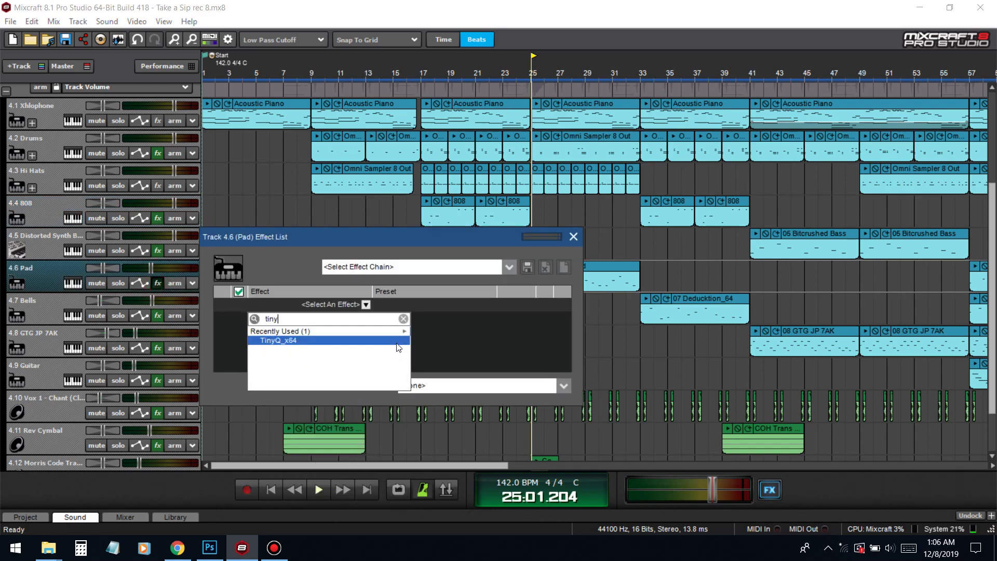
{"action": "left_click", "coordinate": [392, 341]}
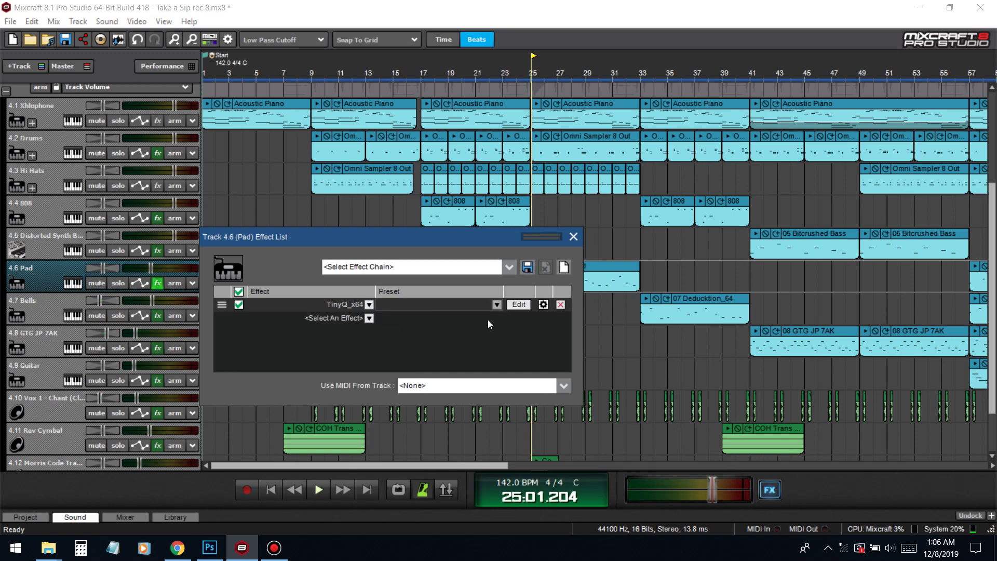
{"action": "left_click", "coordinate": [517, 306]}
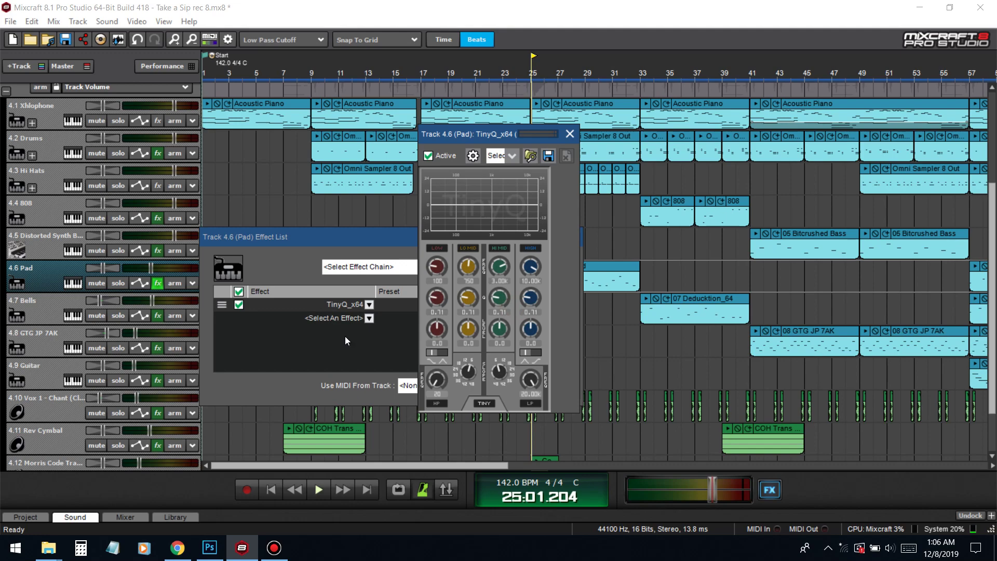
{"action": "left_click", "coordinate": [307, 254]}
{"action": "left_click", "coordinate": [571, 242]}
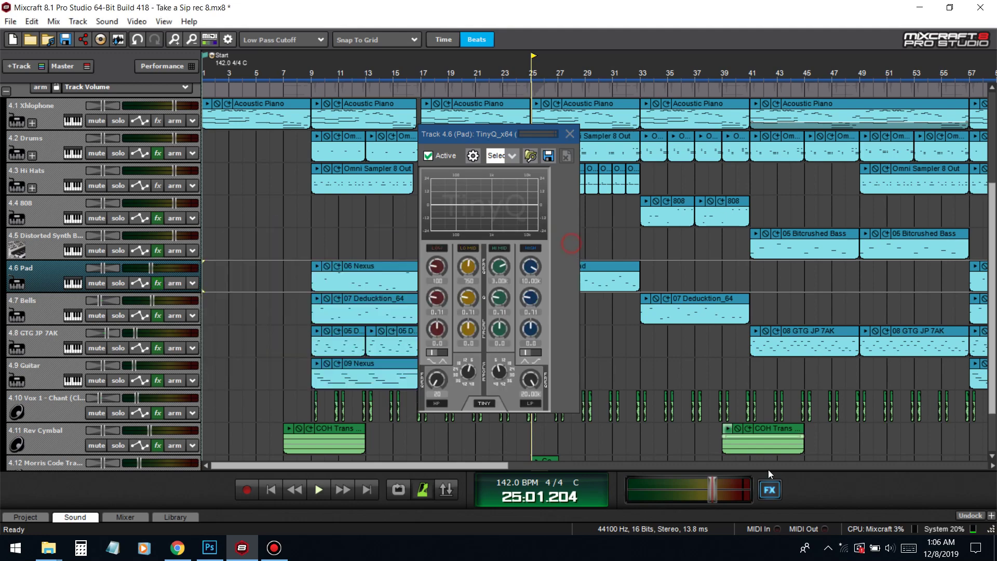
Step: Open the master track's Voxengo Spectrum Analyzer and arrange it beside the Pad track's TinyQ equalizer
{"action": "left_click", "coordinate": [770, 490]}
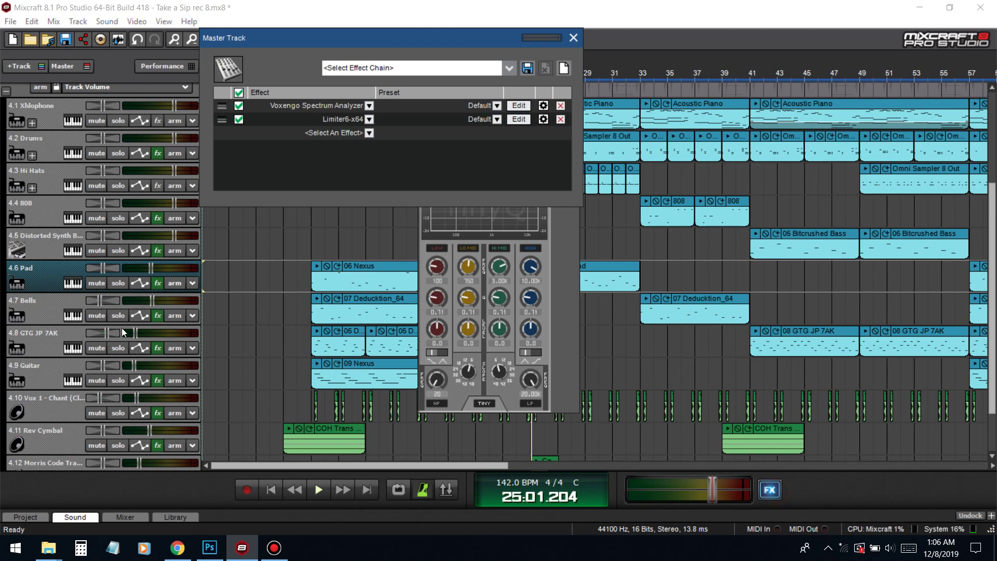
{"action": "left_click", "coordinate": [518, 106]}
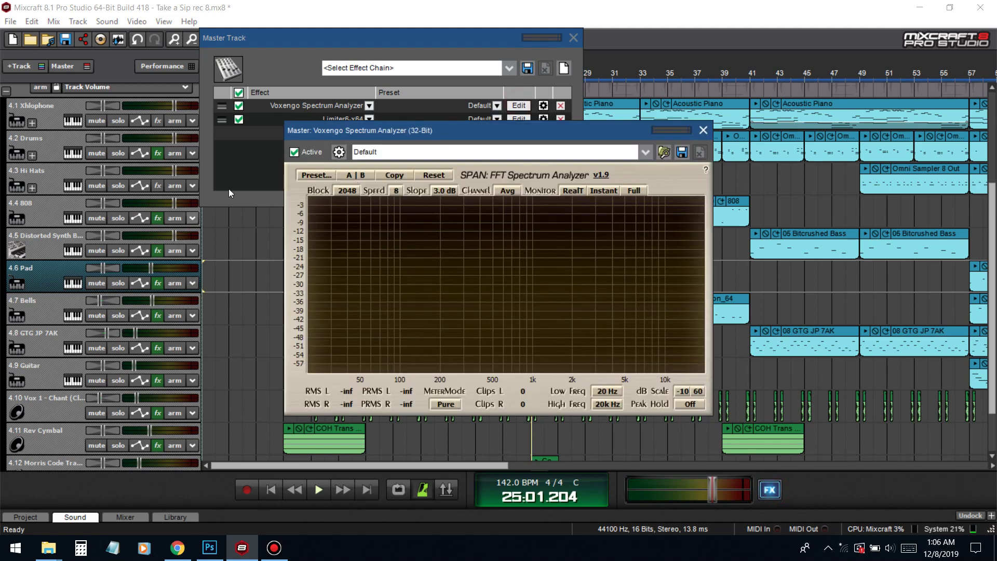
{"action": "left_click_drag", "start_coordinate": [582, 131], "coordinate": [845, 188]}
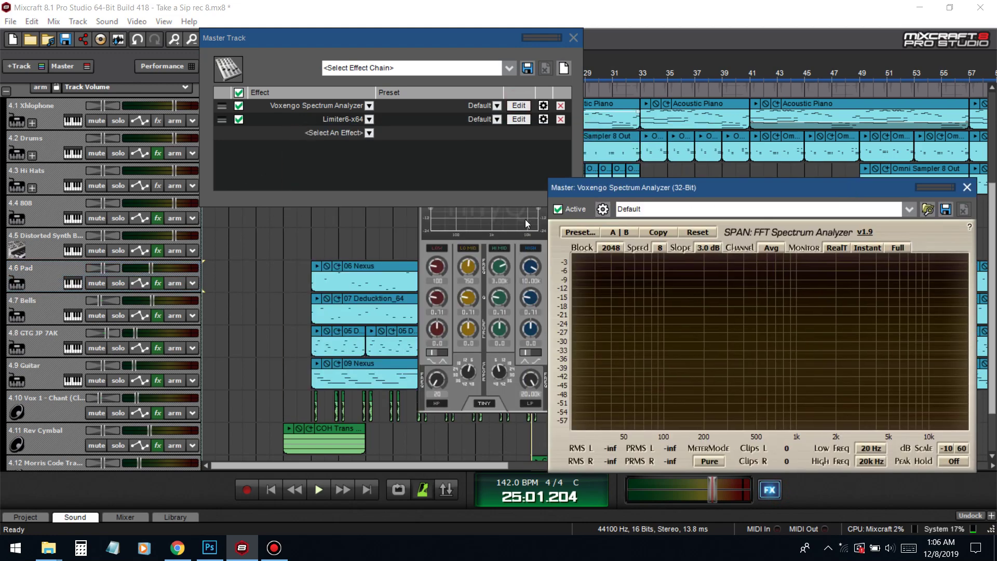
{"action": "left_click", "coordinate": [574, 38]}
{"action": "left_click_drag", "start_coordinate": [486, 140], "coordinate": [444, 162]}
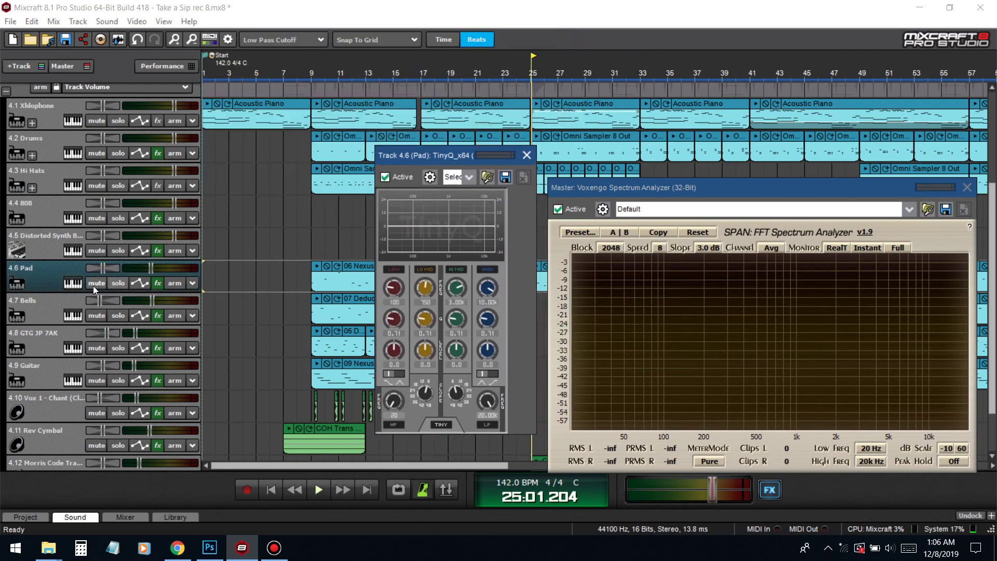
Step: Solo the Pad track and play it from bar 9, with the equalizer moved clear of the analyzer
{"action": "left_click", "coordinate": [158, 283]}
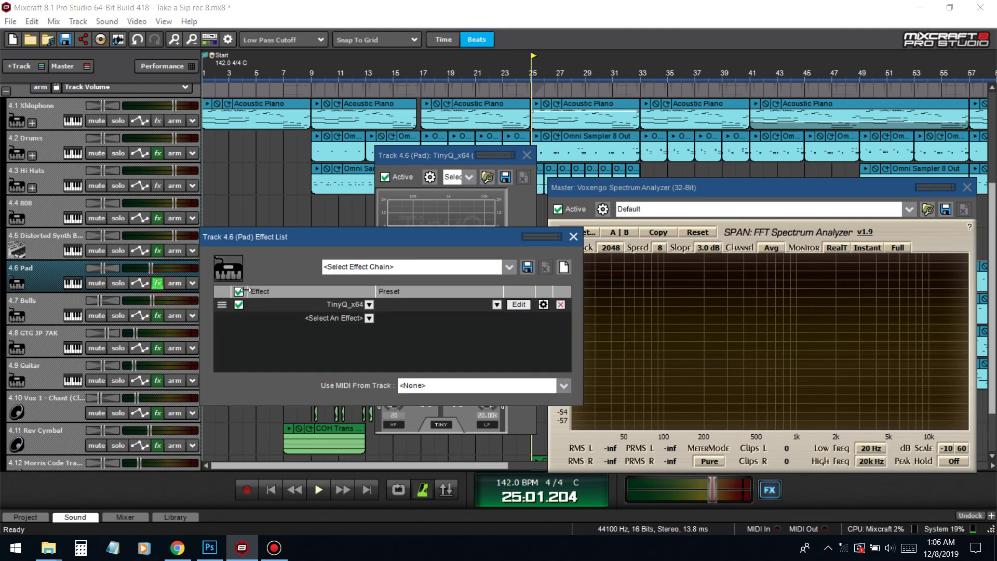
{"action": "left_click", "coordinate": [577, 238]}
{"action": "left_click", "coordinate": [311, 237]}
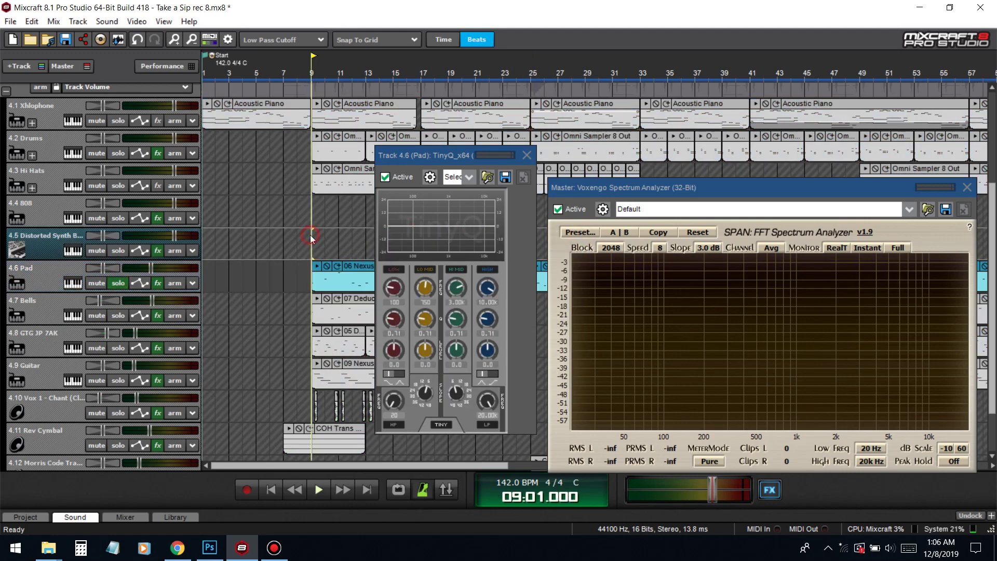
{"action": "left_click_drag", "start_coordinate": [435, 160], "coordinate": [203, 152]}
{"action": "key", "text": "space"}
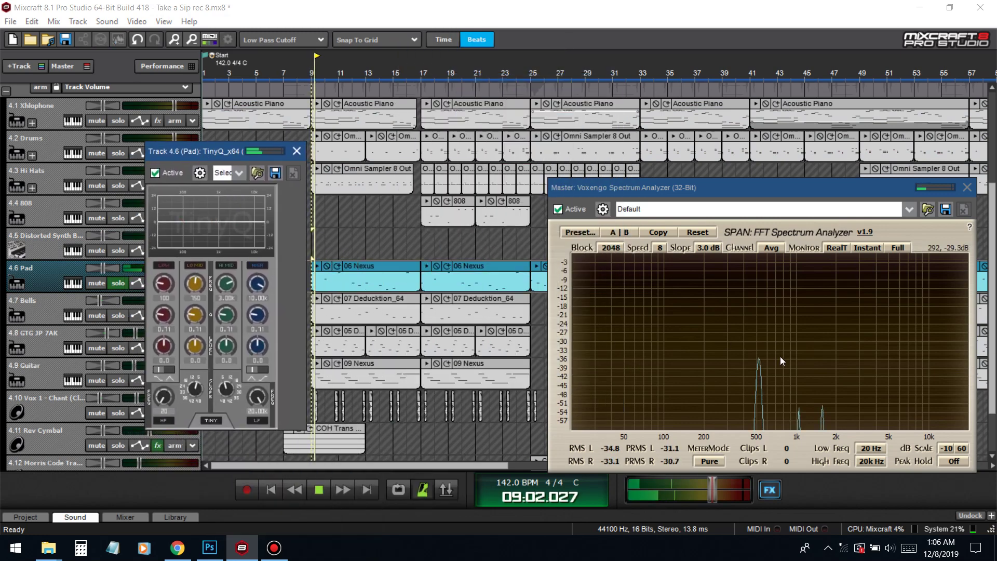
Step: Shape the Pad in TinyQ: high-pass at about 270 Hz, lo-mid cut of 3.4 dB near 594 Hz, hi-mid boost of 3.3 dB near 2.4 kHz
{"action": "left_click_drag", "start_coordinate": [157, 224], "coordinate": [180, 224]}
{"action": "mouse_move", "coordinate": [195, 388]}
{"action": "left_mouse_down"}
{"action": "mouse_move", "coordinate": [177, 395]}
{"action": "mouse_move", "coordinate": [201, 372]}
{"action": "left_mouse_up"}
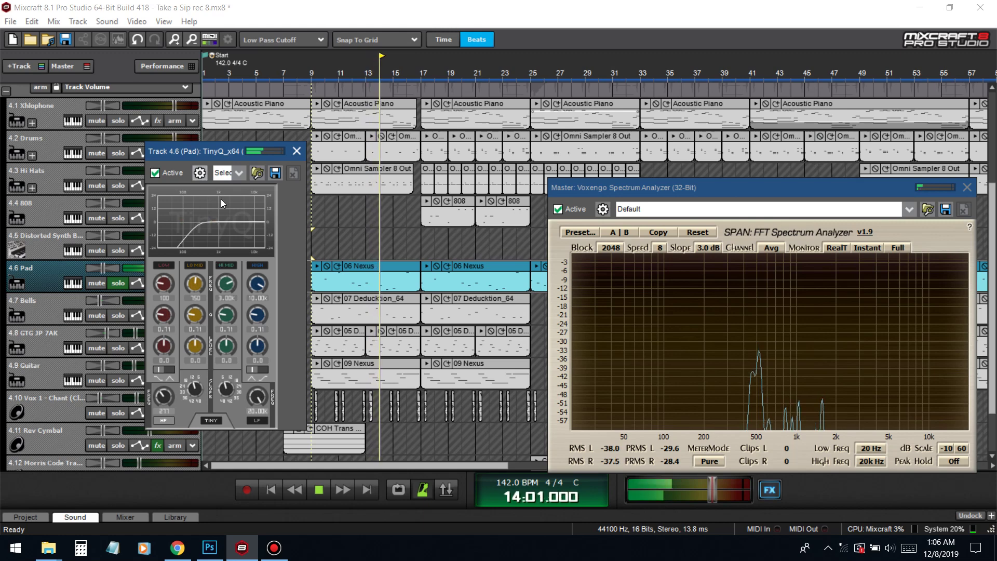
{"action": "left_click_drag", "start_coordinate": [214, 222], "coordinate": [209, 206]}
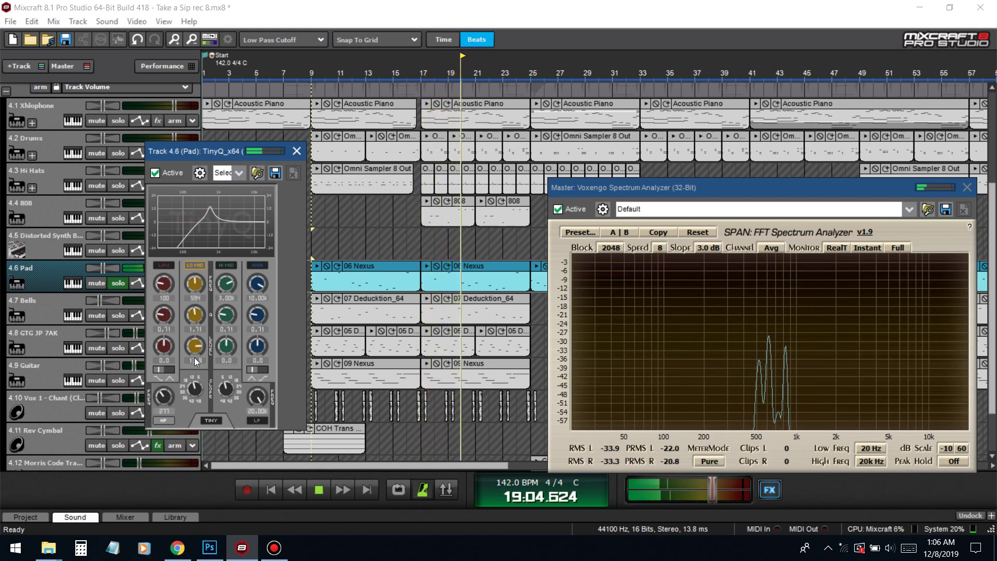
{"action": "left_click_drag", "start_coordinate": [196, 347], "coordinate": [220, 409]}
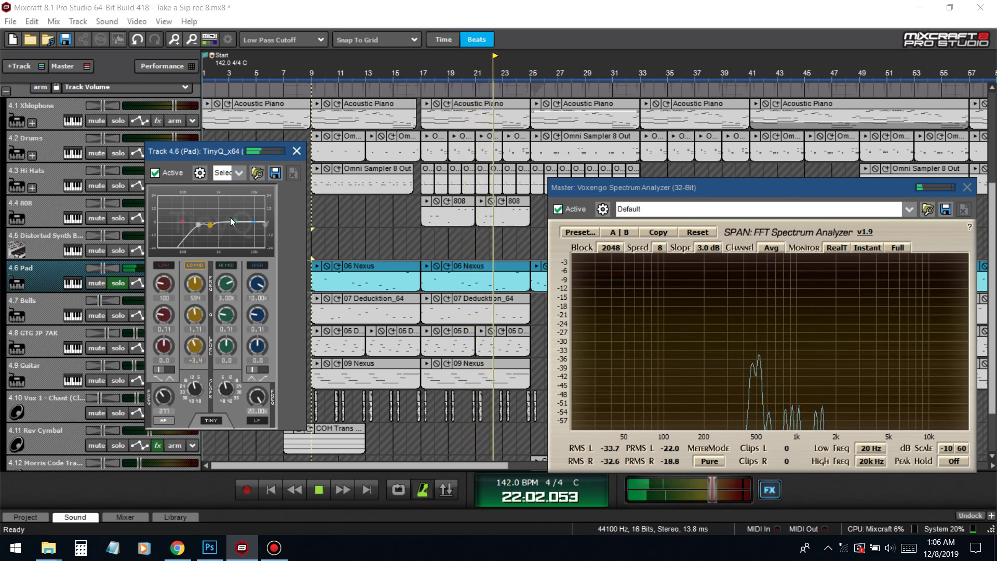
{"action": "left_click_drag", "start_coordinate": [235, 222], "coordinate": [232, 217]}
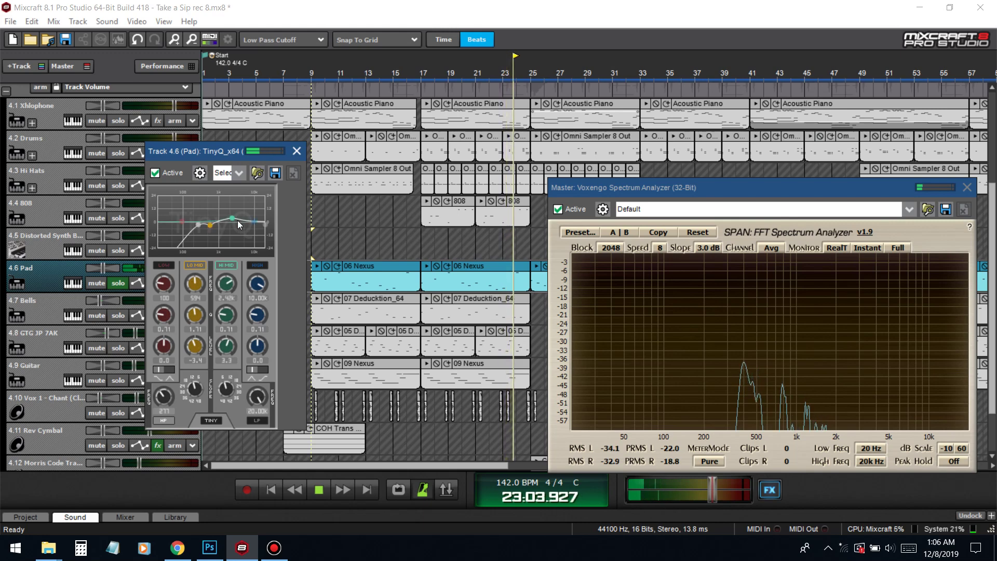
Step: Close the equalizer, turn off the Pad's solo and play the instrumental from bar 9
{"action": "left_click", "coordinate": [298, 151]}
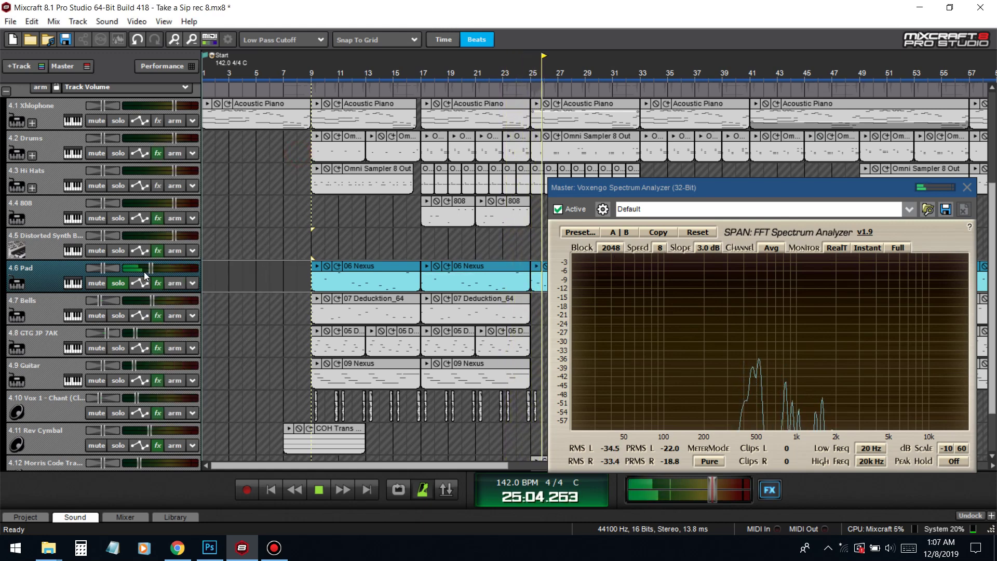
{"action": "left_click", "coordinate": [124, 283]}
{"action": "left_click", "coordinate": [315, 252]}
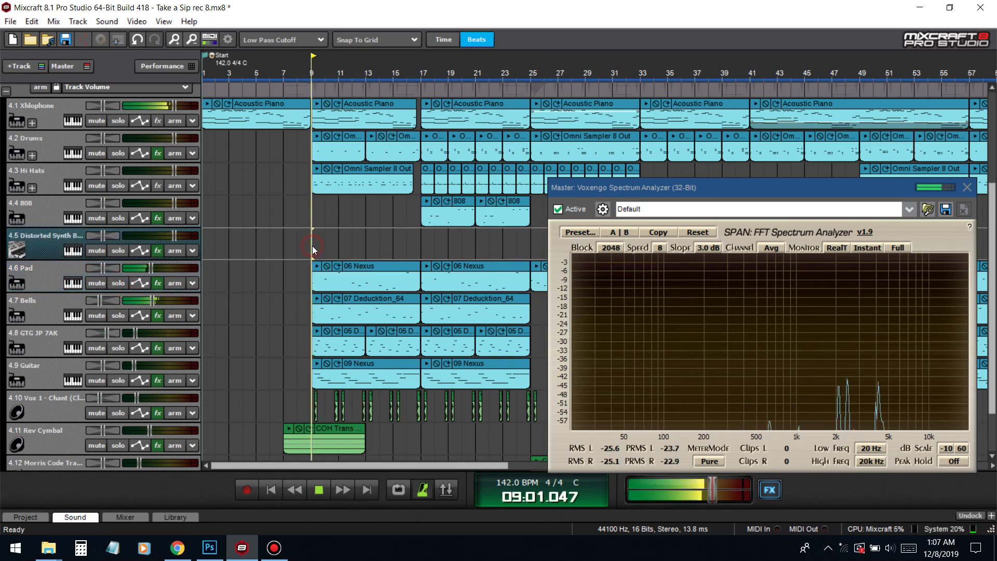
Step: Add A1StereoControl-x64 to the Pad track and set its stereo width to 154 %
{"action": "left_click", "coordinate": [158, 283]}
{"action": "left_click", "coordinate": [340, 323]}
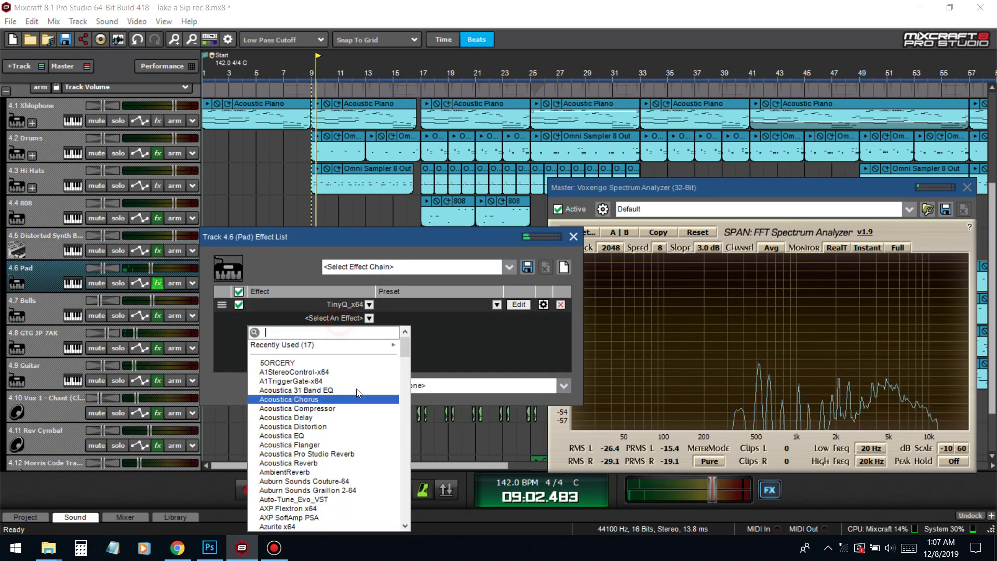
{"action": "left_click", "coordinate": [333, 370]}
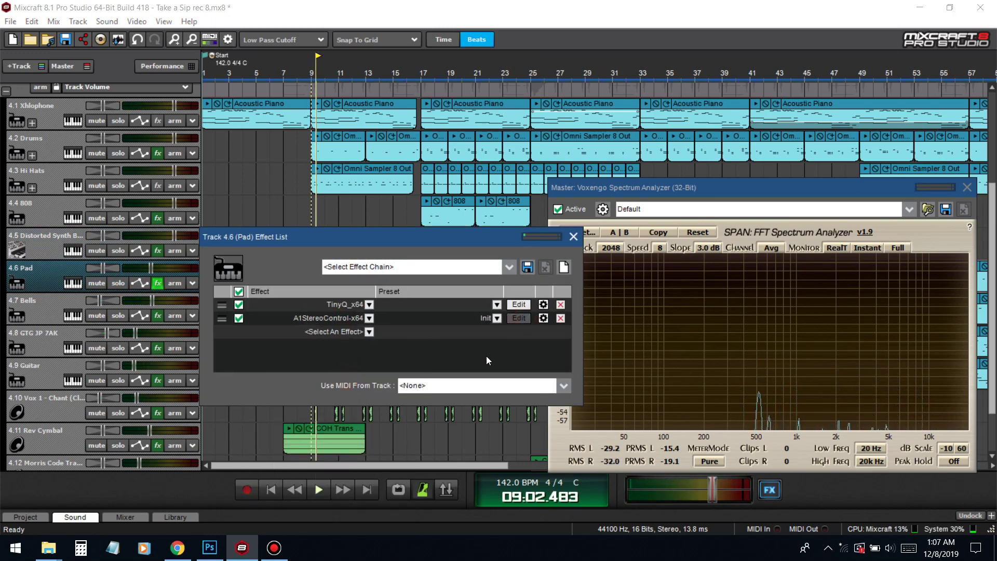
{"action": "left_click_drag", "start_coordinate": [510, 383], "coordinate": [542, 336]}
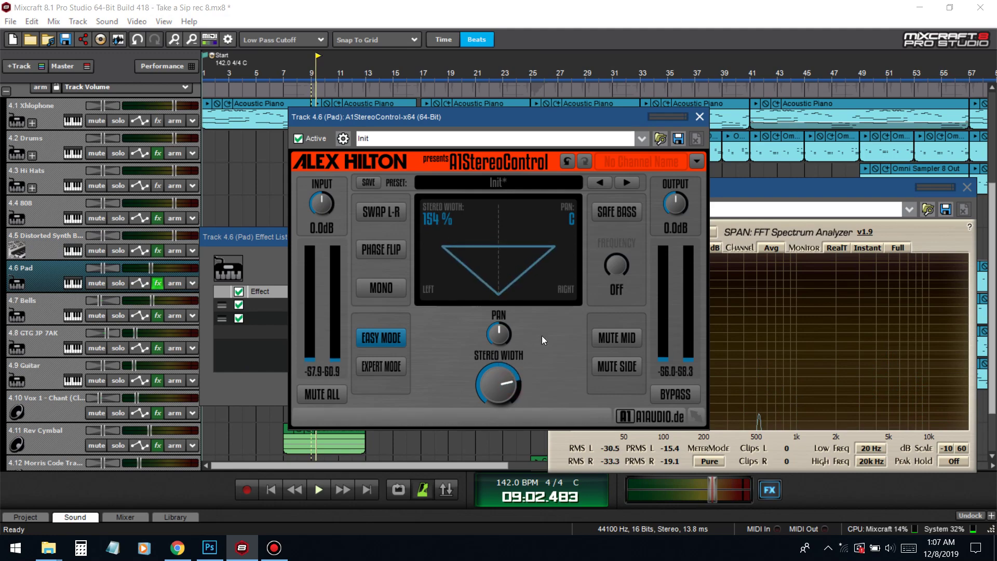
{"action": "left_click", "coordinate": [700, 118]}
{"action": "left_click", "coordinate": [565, 237]}
Step: Play the Pad soloed and compare its sound with A1StereoControl switched off and on
{"action": "key", "text": "space"}
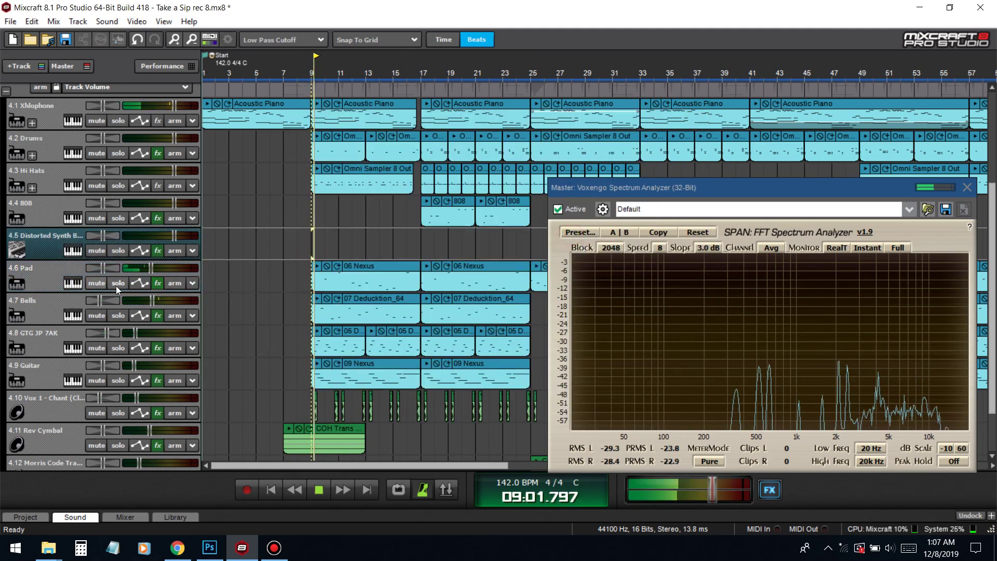
{"action": "left_click", "coordinate": [118, 284]}
{"action": "left_click", "coordinate": [159, 284]}
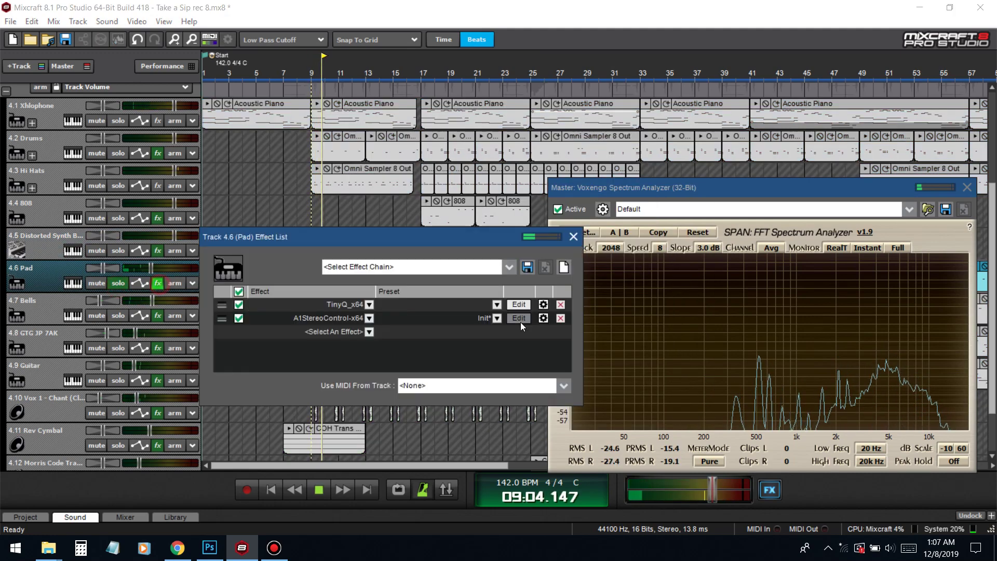
{"action": "left_click", "coordinate": [239, 319]}
{"action": "left_click", "coordinate": [239, 319]}
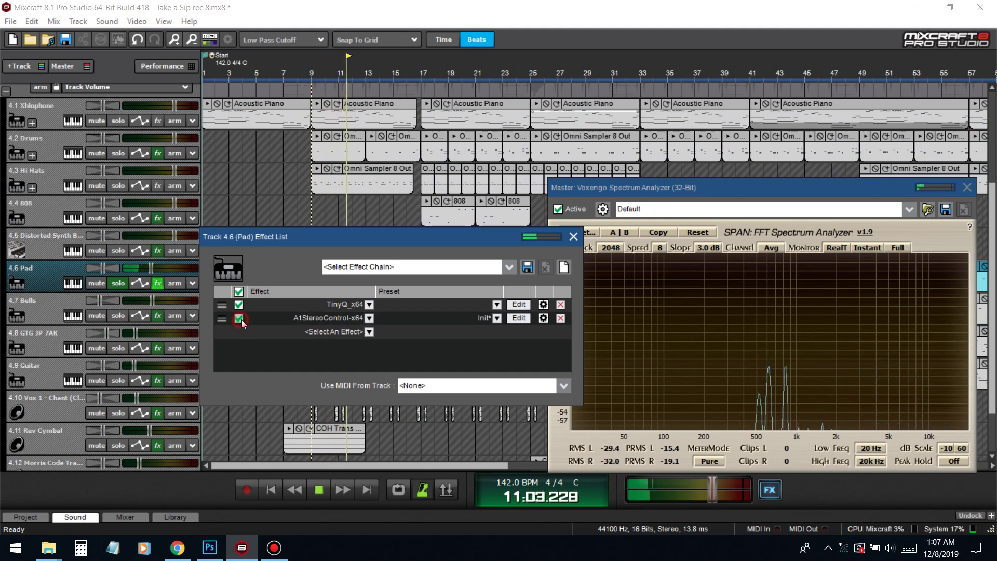
Step: Set the Pad's stereo width to 156 %, raise the track's volume slightly and turn off its solo
{"action": "left_click", "coordinate": [518, 318]}
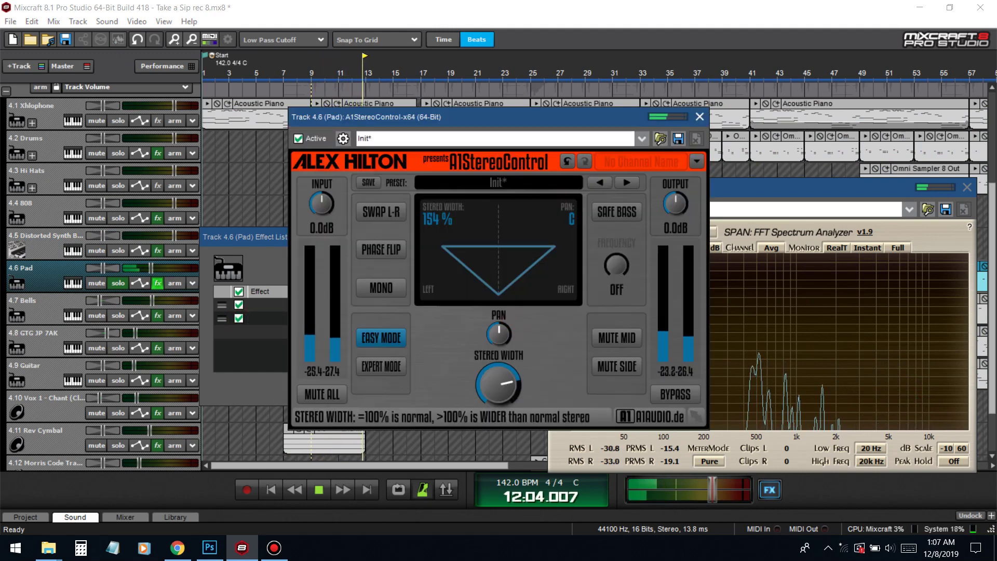
{"action": "left_click_drag", "start_coordinate": [508, 385], "coordinate": [507, 382]}
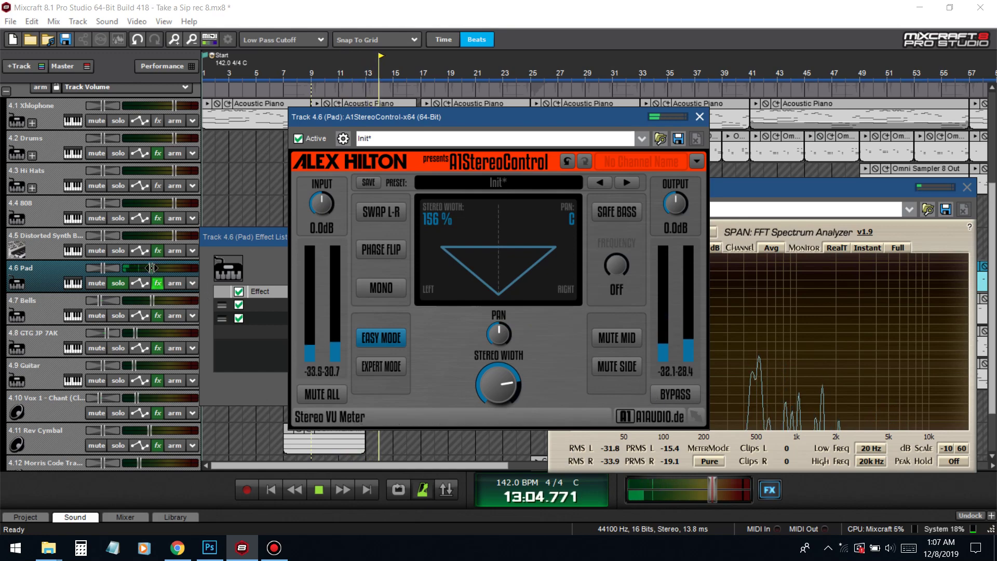
{"action": "left_click", "coordinate": [119, 285]}
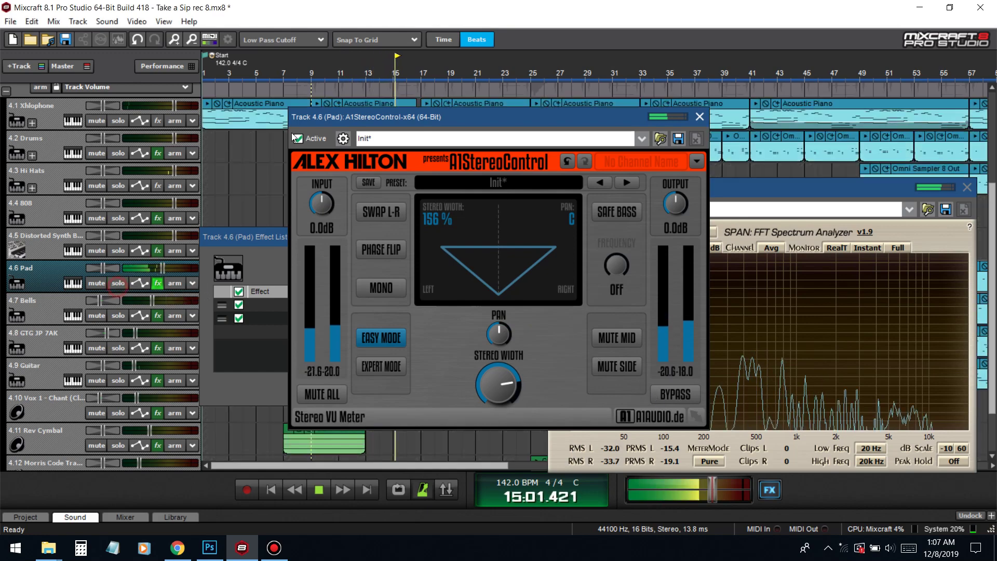
Step: Mute the first two audio tracks and close the Pad's A1StereoControl and effect list
{"action": "scroll", "coordinate": [230, 188], "scroll_direction": "up", "scroll_amount": 3}
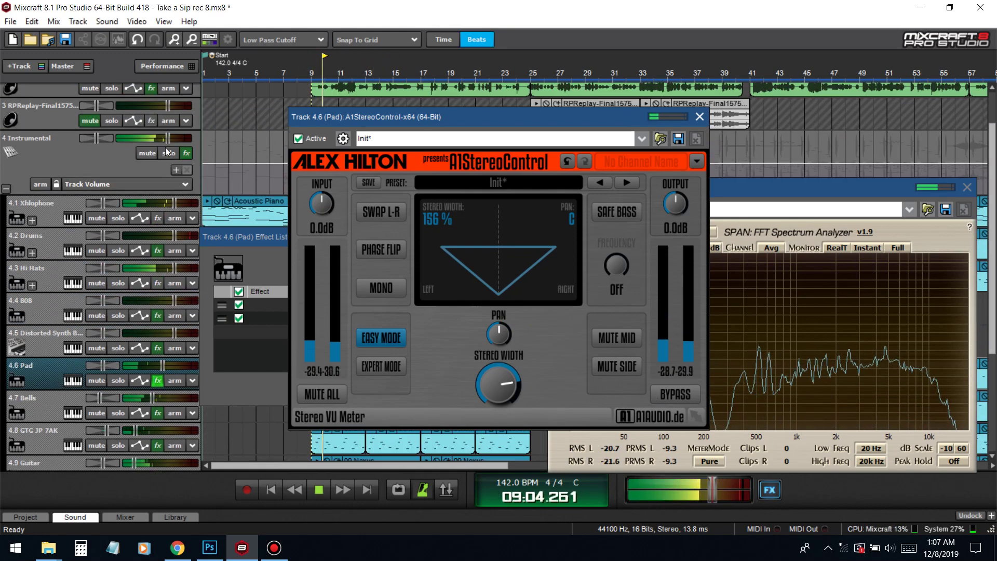
{"action": "scroll", "coordinate": [267, 115], "scroll_direction": "up", "scroll_amount": 3}
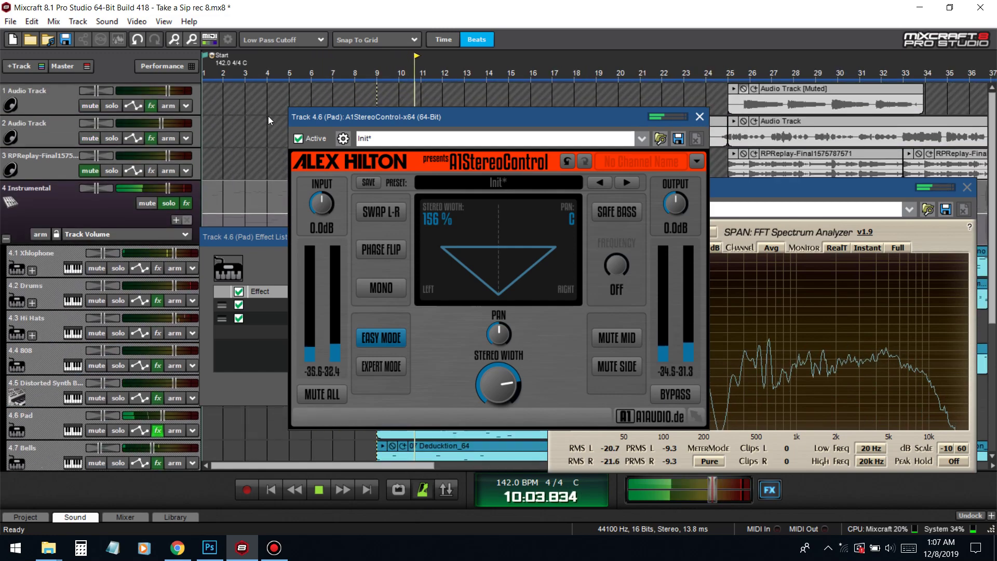
{"action": "left_click", "coordinate": [93, 136]}
{"action": "left_click", "coordinate": [89, 106]}
{"action": "left_click", "coordinate": [700, 117]}
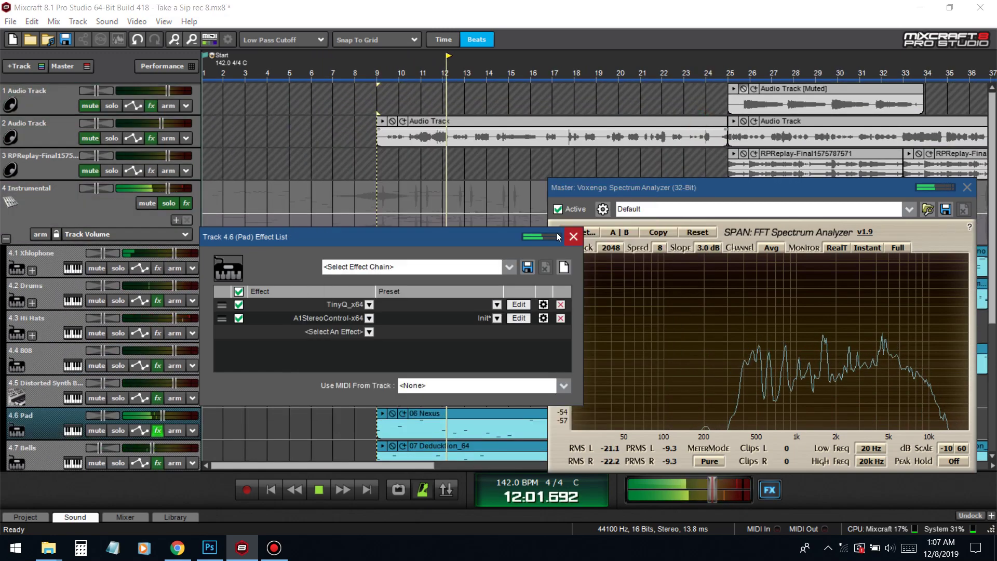
{"action": "left_click", "coordinate": [573, 231]}
Step: Play the instrumental from bar 9 to hear the Pad in the mix and stop playback
{"action": "scroll", "coordinate": [375, 348], "scroll_direction": "down", "scroll_amount": 5}
{"action": "left_click", "coordinate": [372, 248]}
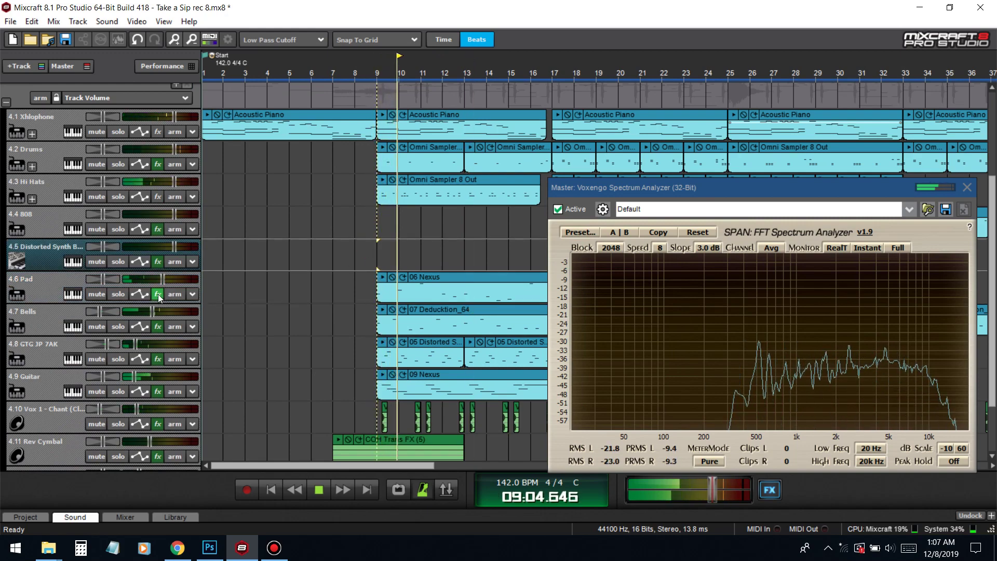
{"action": "key", "text": "space"}
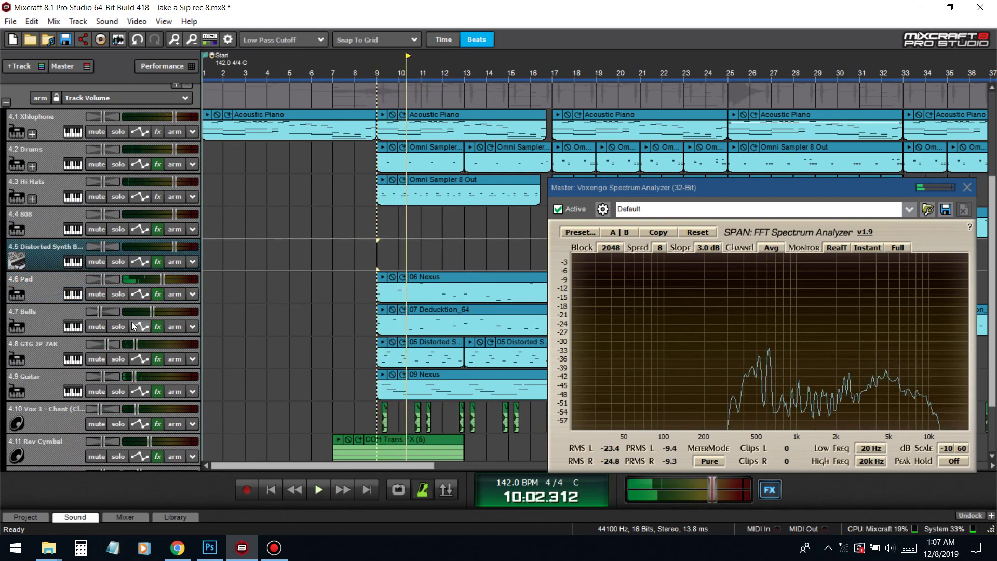
Step: Solo the Bells track, add TinyQ_x64 to its effects and close the effect list
{"action": "left_click", "coordinate": [119, 326]}
{"action": "left_click", "coordinate": [157, 326]}
{"action": "left_click", "coordinate": [370, 362]}
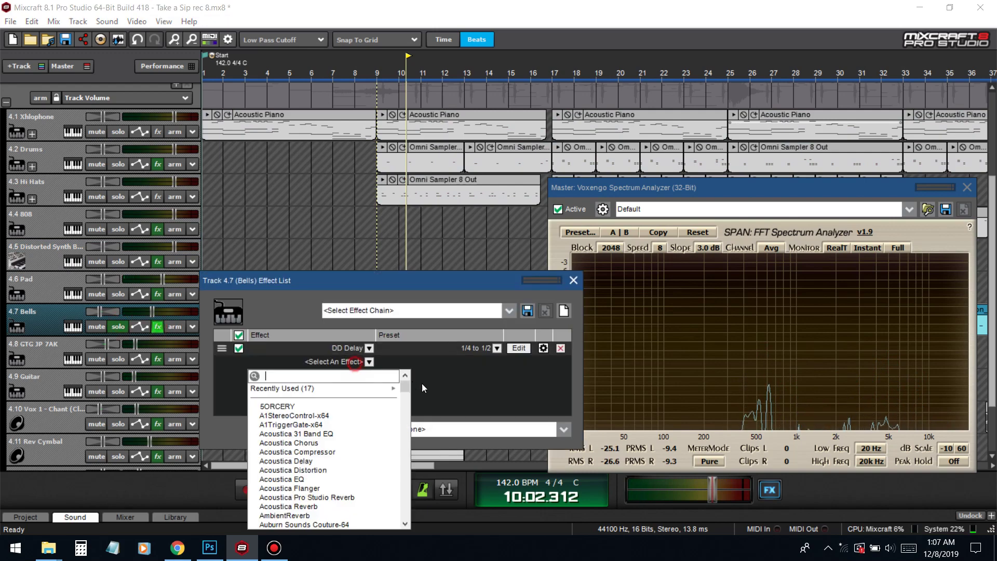
{"action": "type", "text": "tiny"}
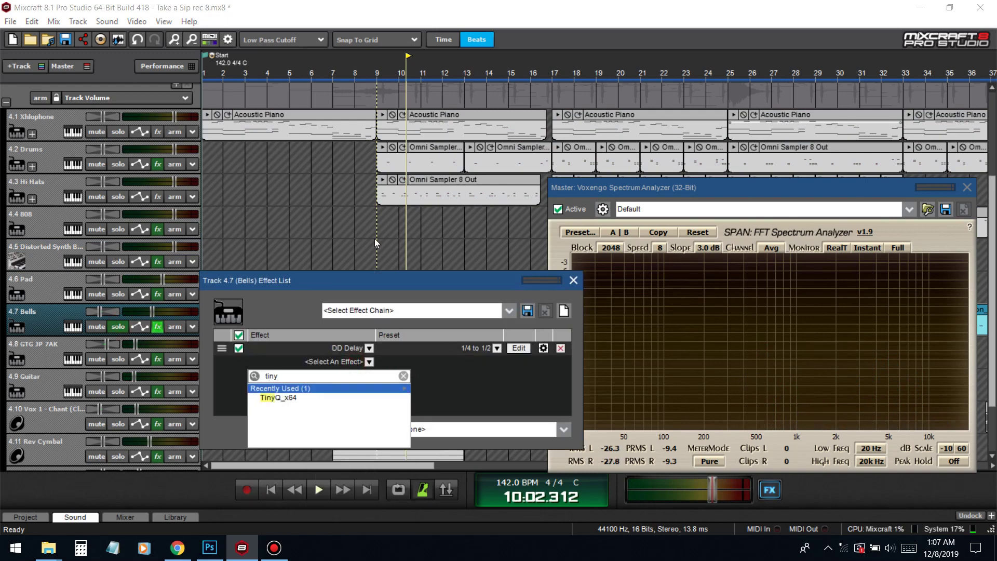
{"action": "left_click", "coordinate": [375, 238]}
{"action": "left_click", "coordinate": [375, 241]}
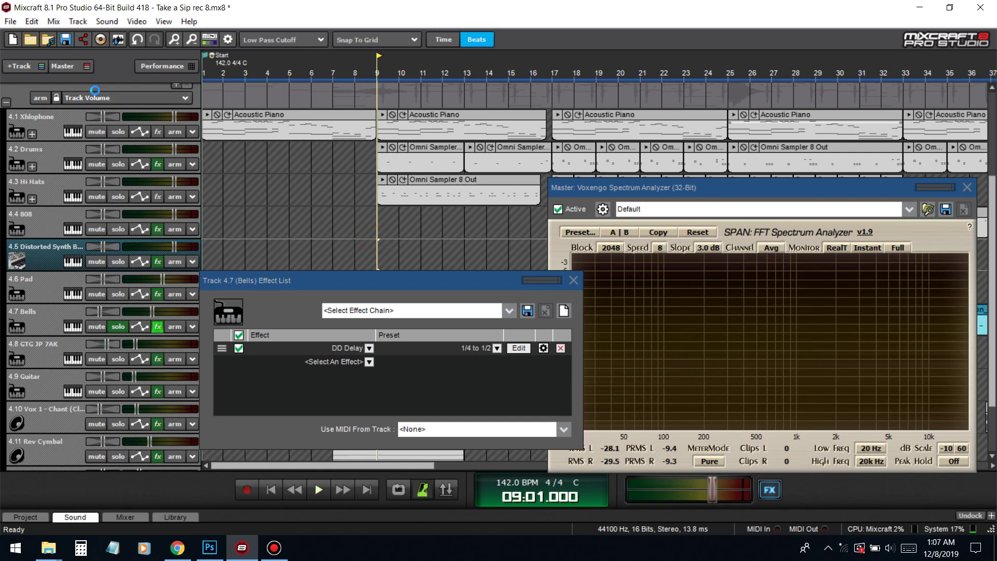
{"action": "left_click", "coordinate": [370, 362]}
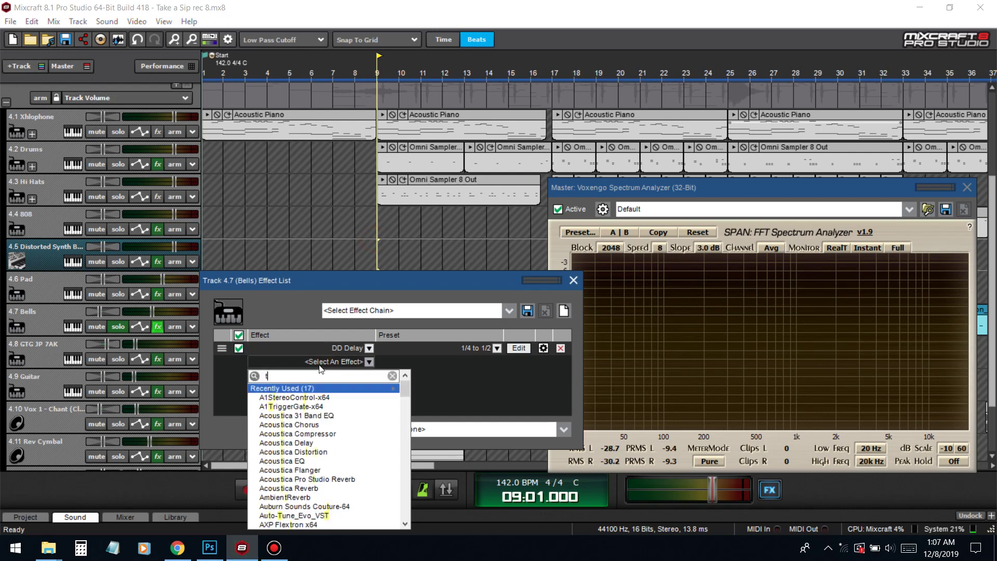
{"action": "type", "text": "tiny"}
{"action": "left_click", "coordinate": [314, 394]}
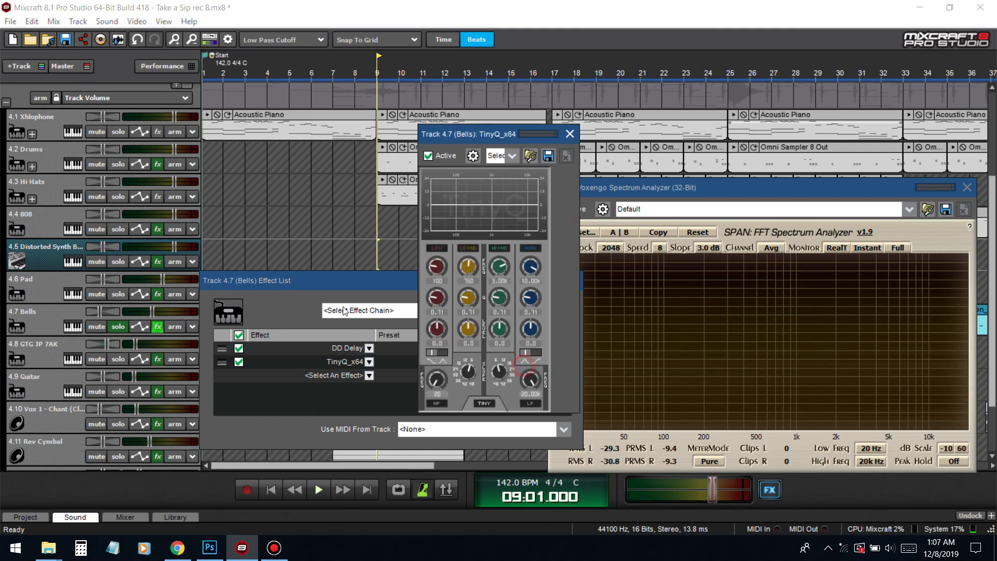
{"action": "left_click", "coordinate": [325, 290]}
{"action": "left_click", "coordinate": [573, 281]}
Step: Play the soloed Bells briefly and roll off their low end with TinyQ's high-pass filter
{"action": "key", "text": "space"}
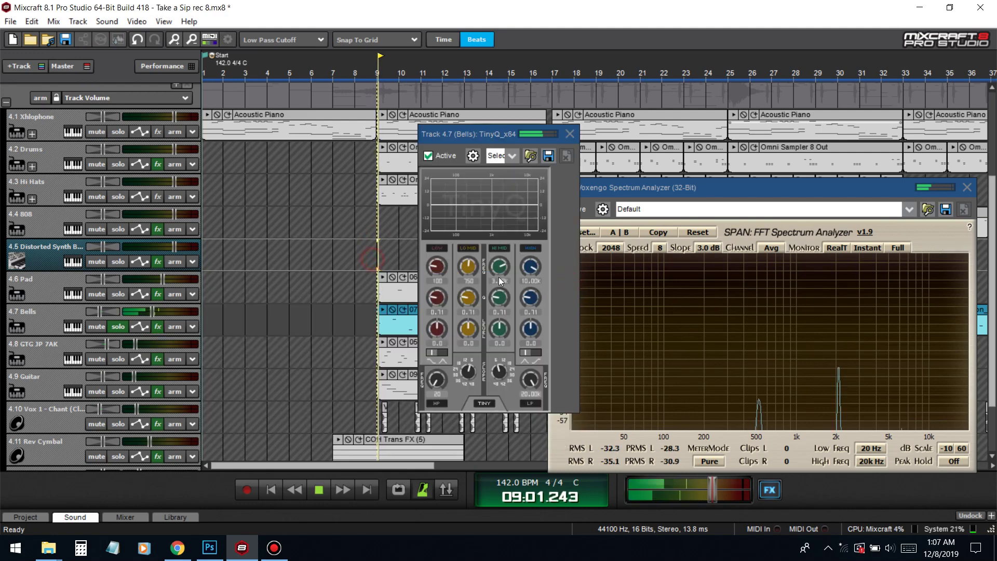
{"action": "key", "text": "space"}
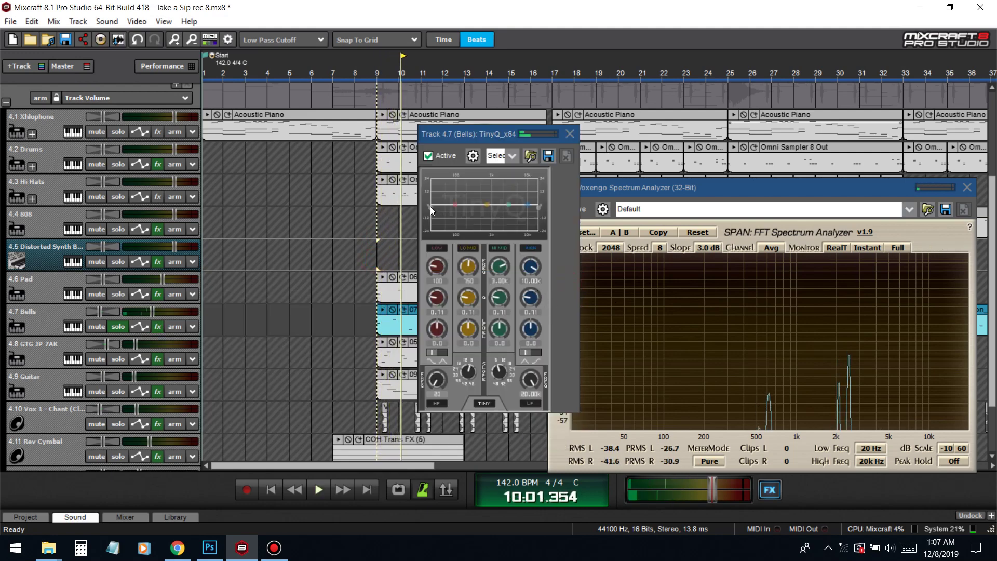
{"action": "left_click_drag", "start_coordinate": [430, 207], "coordinate": [444, 208]}
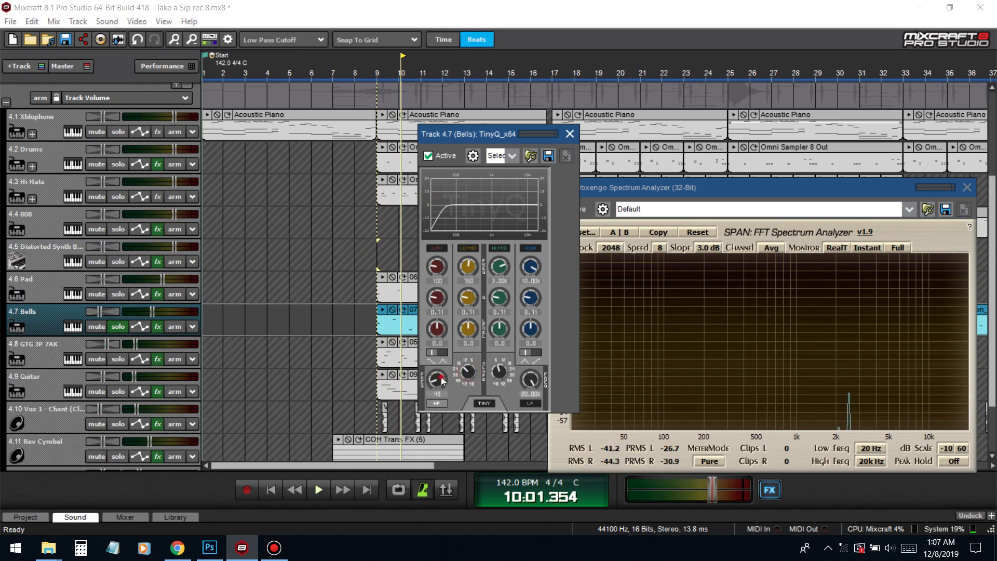
Step: Play the Bells from bar 9, raise the high-pass to 477 Hz and cut the low-mid band by 3.4 dB at 1.19 kHz
{"action": "left_click", "coordinate": [375, 244]}
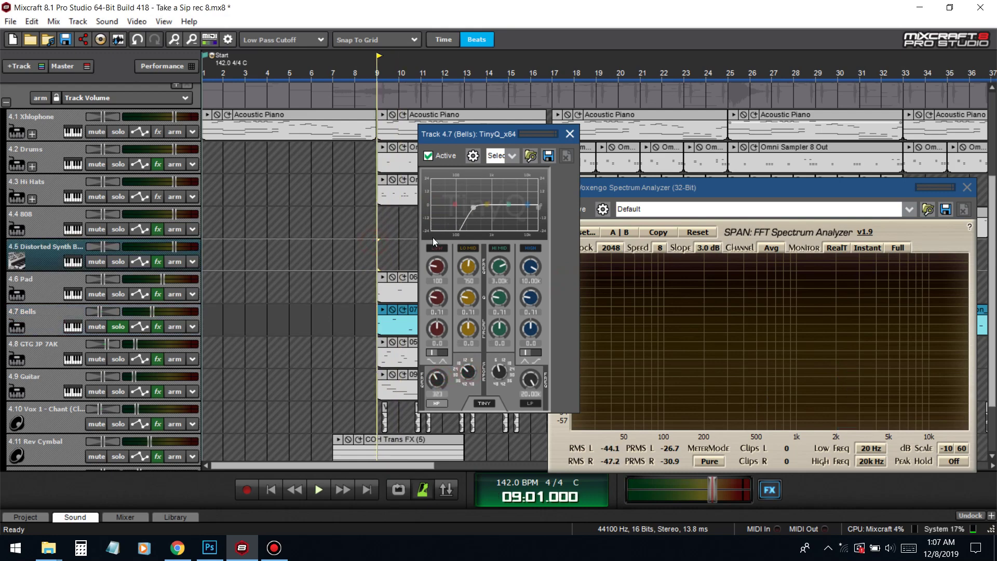
{"action": "key", "text": "space"}
{"action": "left_click_drag", "start_coordinate": [475, 208], "coordinate": [494, 193]}
{"action": "left_click_drag", "start_coordinate": [469, 329], "coordinate": [487, 374]}
{"action": "left_click_drag", "start_coordinate": [469, 298], "coordinate": [474, 312]}
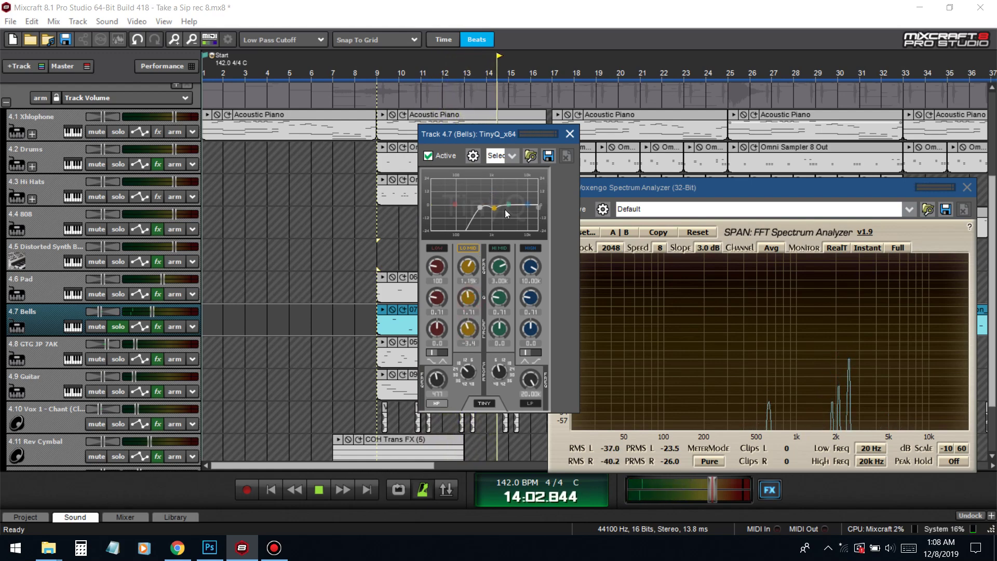
Step: Boost the Bells' high-mid band slightly at about 5.56 kHz, stop playback and close the equalizer
{"action": "left_click_drag", "start_coordinate": [509, 206], "coordinate": [519, 201]}
{"action": "scroll", "coordinate": [506, 198], "scroll_direction": "up", "scroll_amount": 3}
{"action": "left_click", "coordinate": [375, 251]}
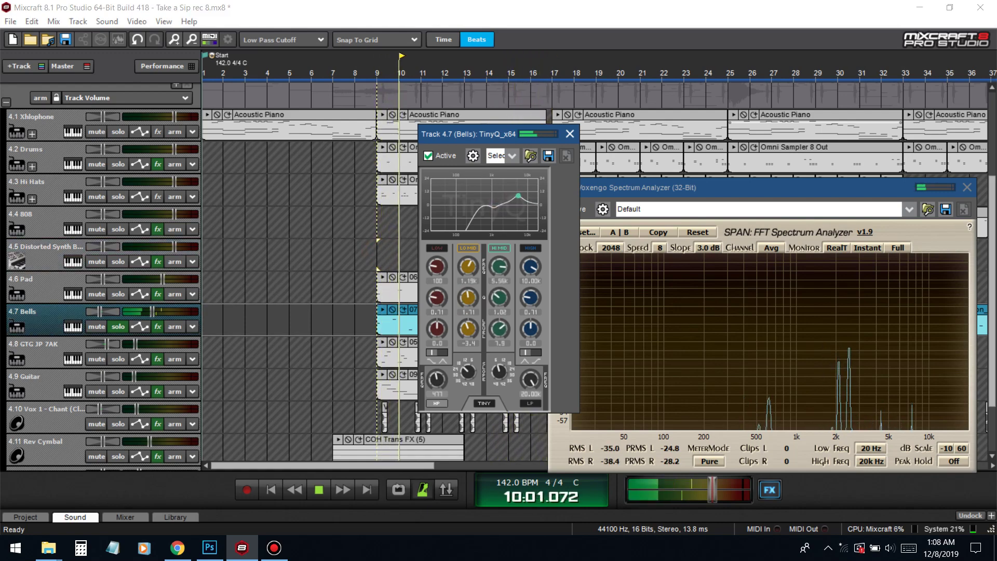
{"action": "left_click_drag", "start_coordinate": [499, 335], "coordinate": [504, 355]}
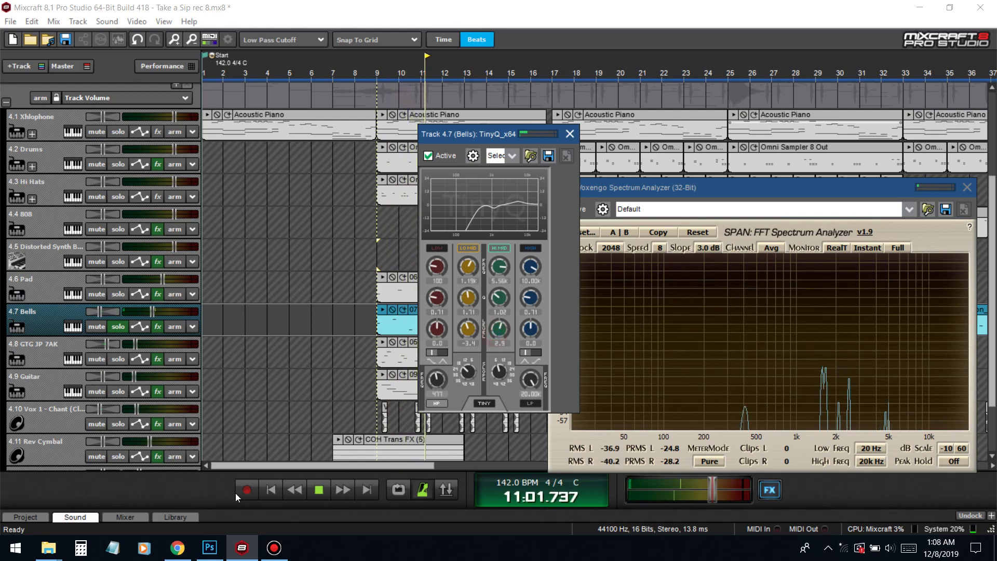
{"action": "left_click", "coordinate": [198, 491]}
{"action": "key", "text": "space"}
{"action": "left_click", "coordinate": [569, 134]}
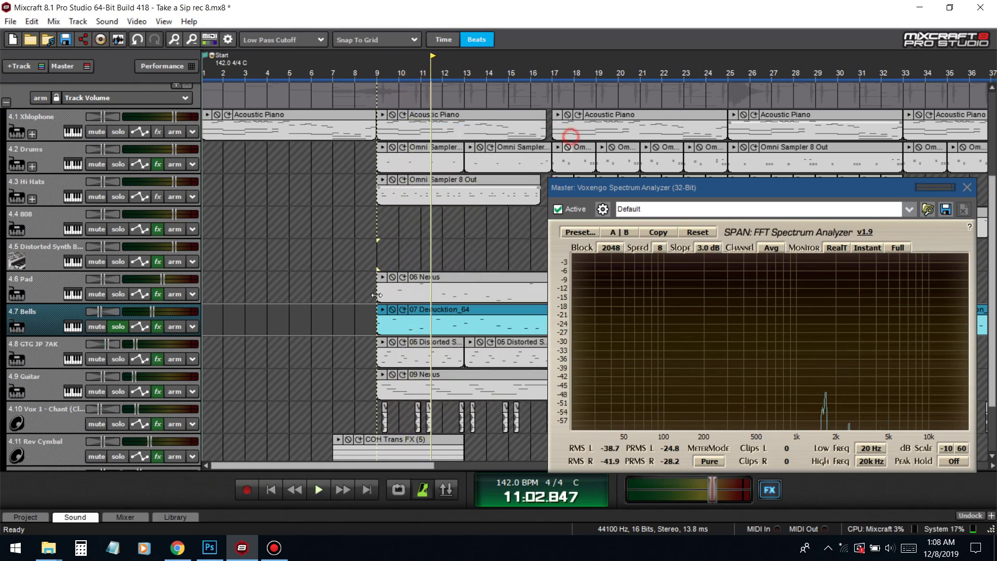
Step: Turn off the Bells' solo and return the playhead to bar 9
{"action": "left_click", "coordinate": [119, 327]}
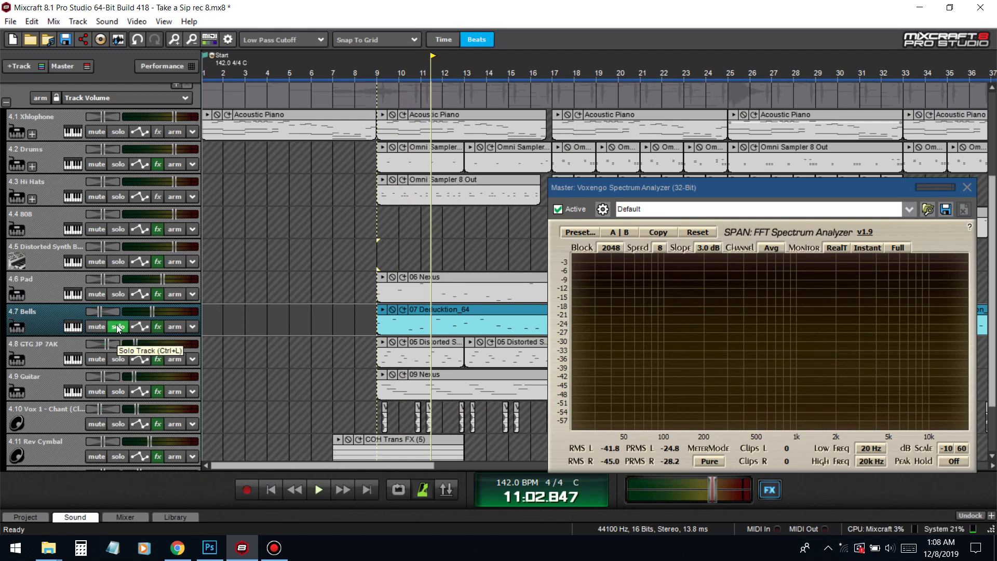
{"action": "left_click", "coordinate": [119, 327]}
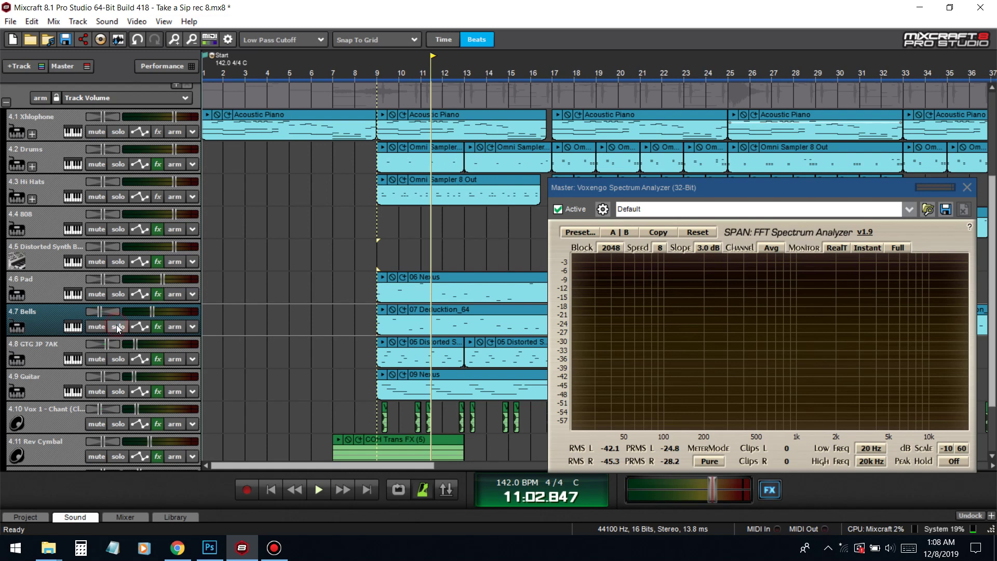
{"action": "left_click", "coordinate": [376, 241]}
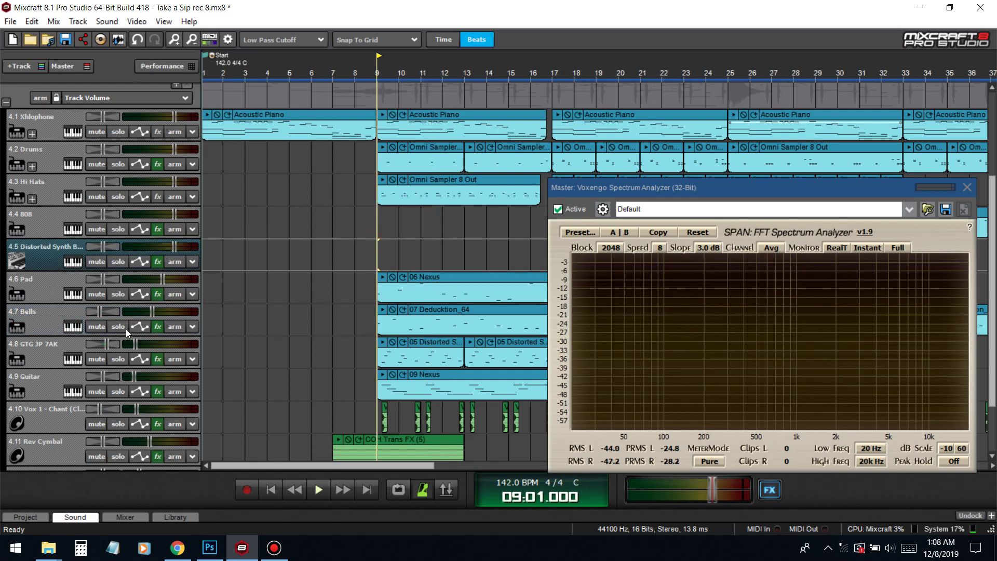
Step: Rename track 4.8 as Space Piano and track 4.10 as Chants
{"action": "double_click", "coordinate": [42, 339]}
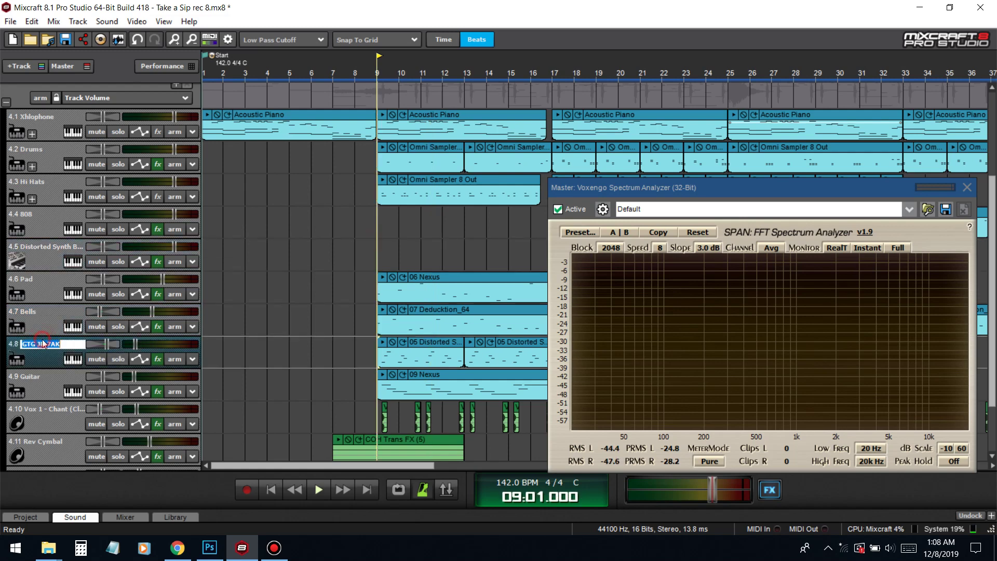
{"action": "type", "text": "Sa"}
{"action": "left_click", "coordinate": [50, 353]}
{"action": "double_click", "coordinate": [58, 412]}
{"action": "type", "text": "Chants"}
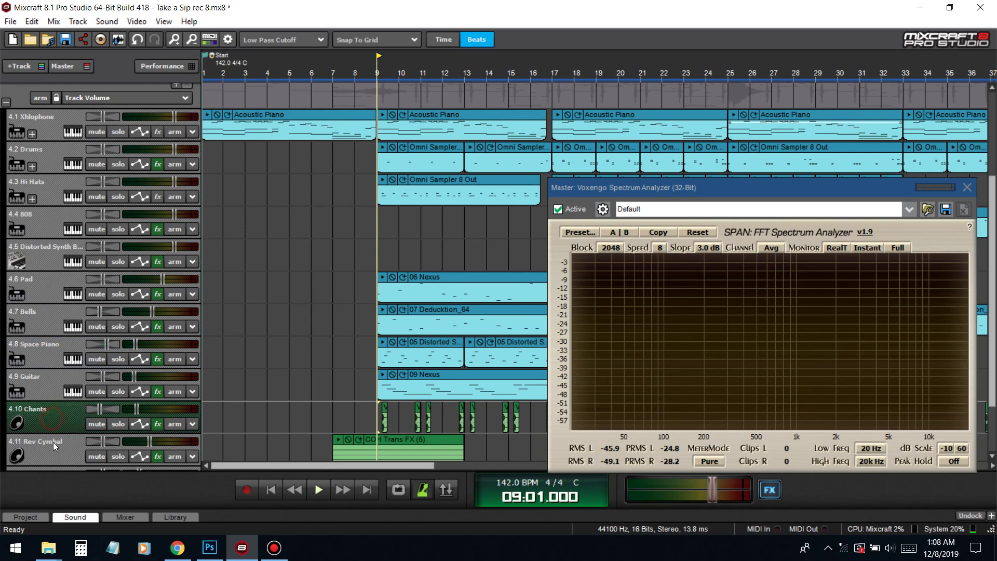
Step: Rename tracks 4.11, 4.12 and 4.13 as Noise Fall, FX and Rev Crash
{"action": "double_click", "coordinate": [53, 442]}
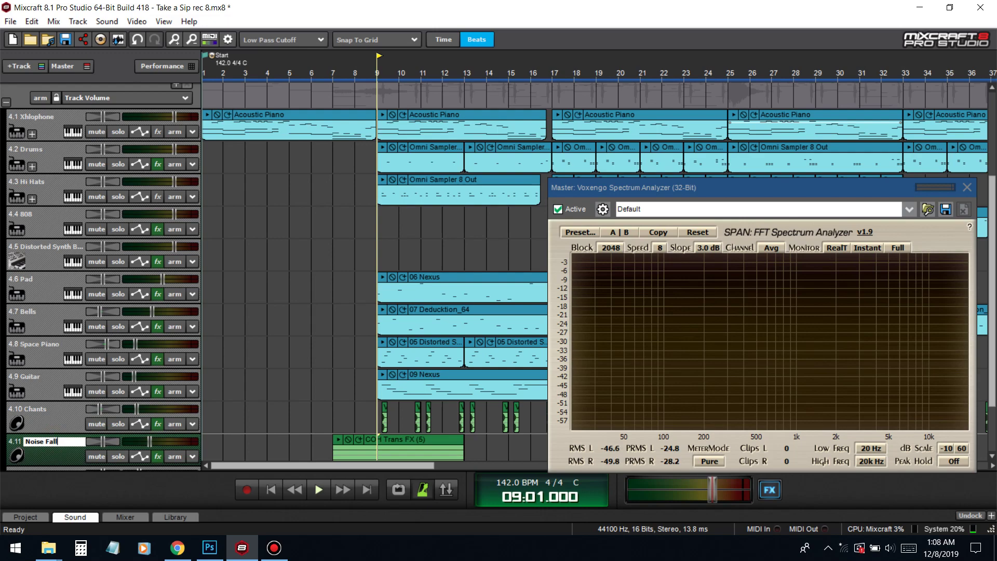
{"action": "scroll", "coordinate": [48, 362], "scroll_direction": "down", "scroll_amount": 2}
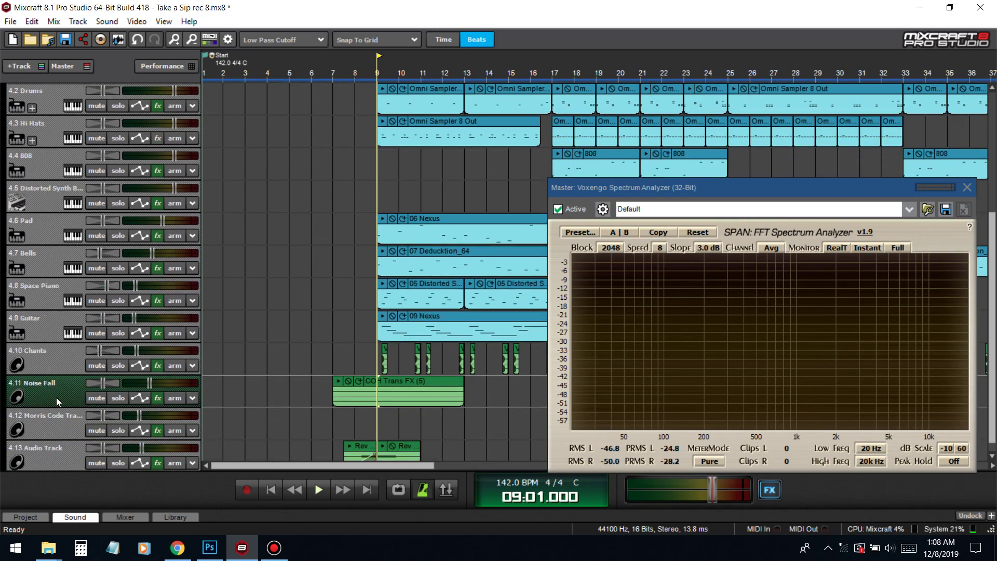
{"action": "double_click", "coordinate": [50, 415]}
{"action": "key", "text": "BackSpace"}
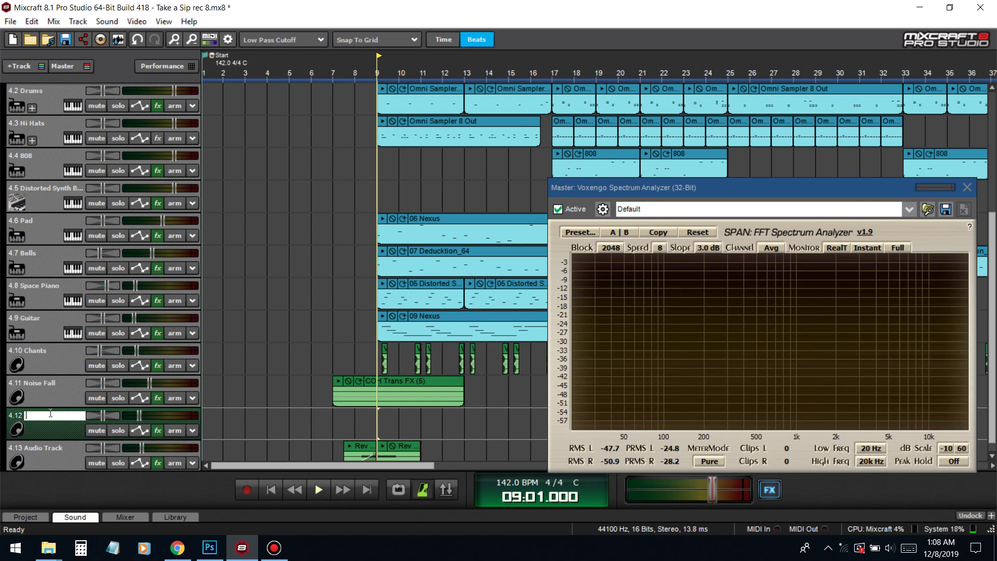
{"action": "double_click", "coordinate": [43, 450]}
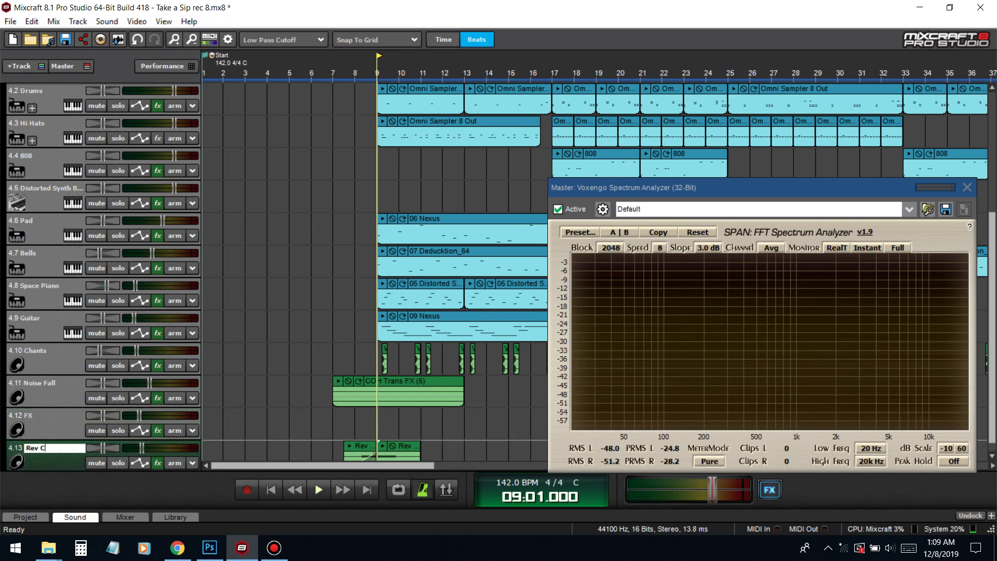
{"action": "left_click", "coordinate": [60, 460]}
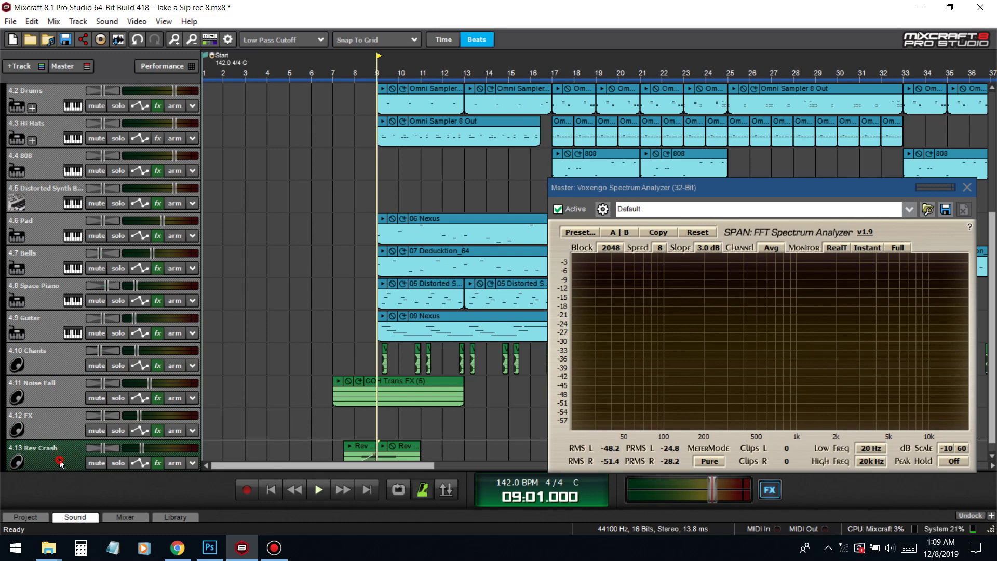
Step: Check which instruments are loaded on the Guitar, Space Piano, Bells and Pad tracks
{"action": "scroll", "coordinate": [56, 372], "scroll_direction": "up", "scroll_amount": 3}
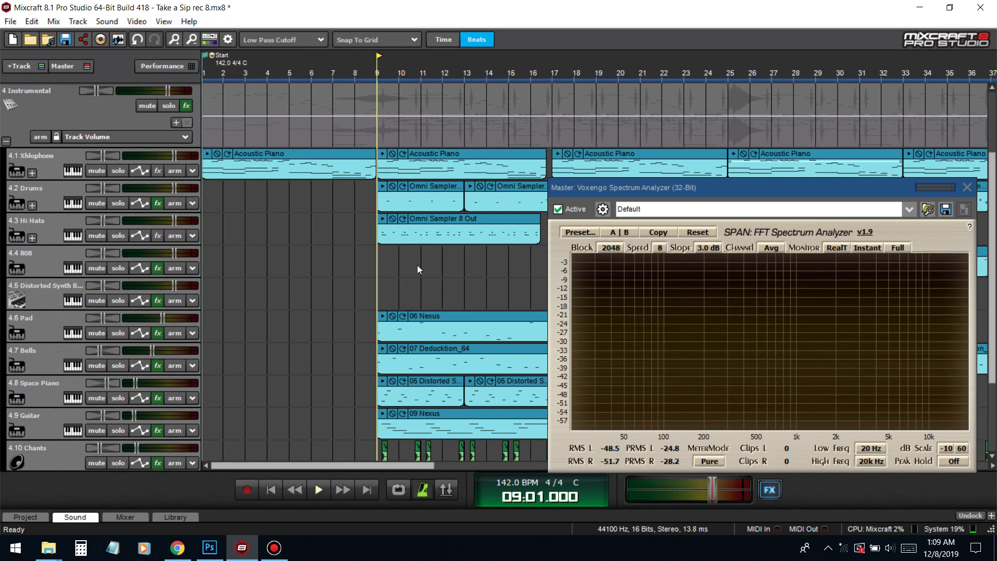
{"action": "scroll", "coordinate": [417, 265], "scroll_direction": "down", "scroll_amount": 1}
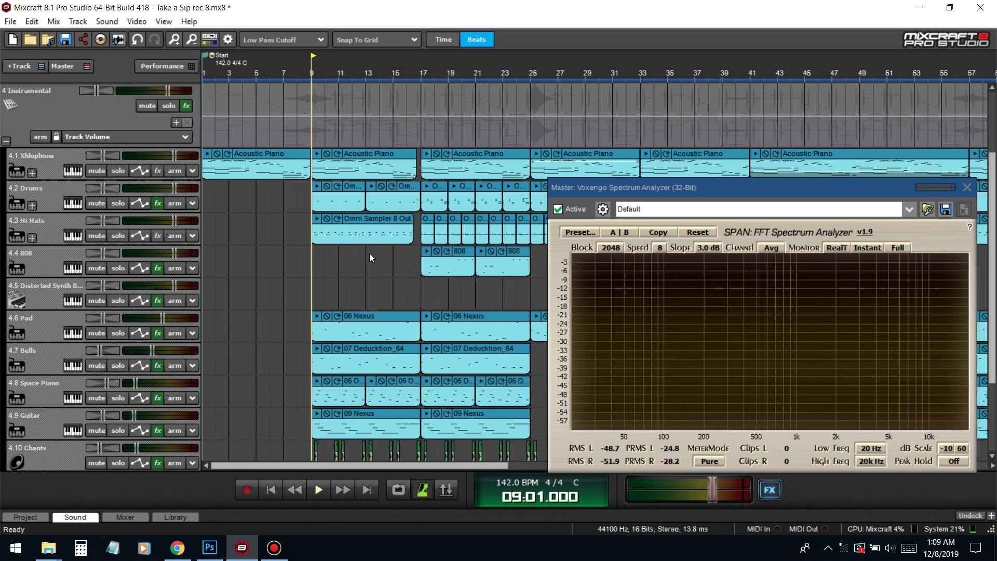
{"action": "scroll", "coordinate": [370, 254], "scroll_direction": "down", "scroll_amount": 3}
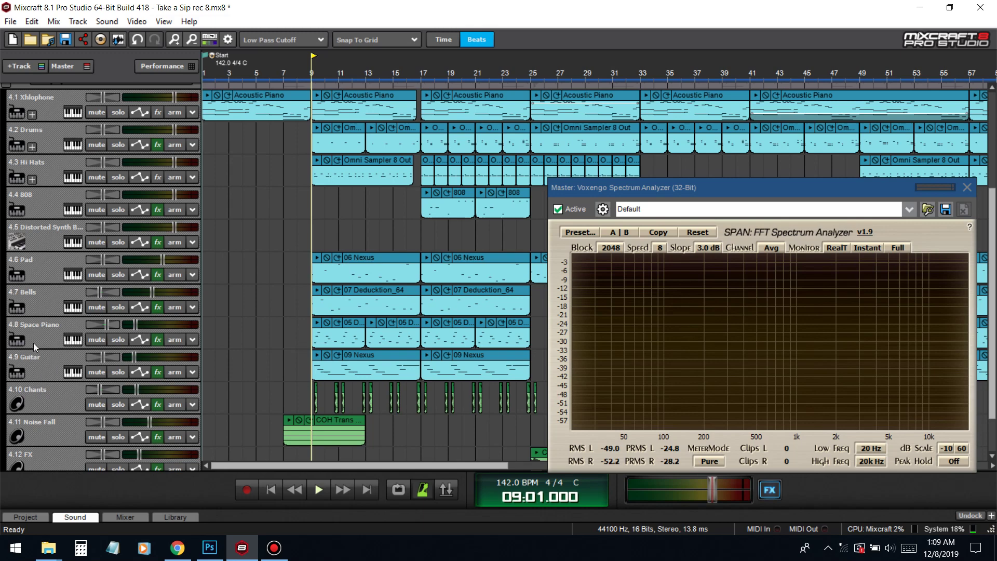
{"action": "left_click", "coordinate": [72, 372]}
{"action": "left_click", "coordinate": [72, 373]}
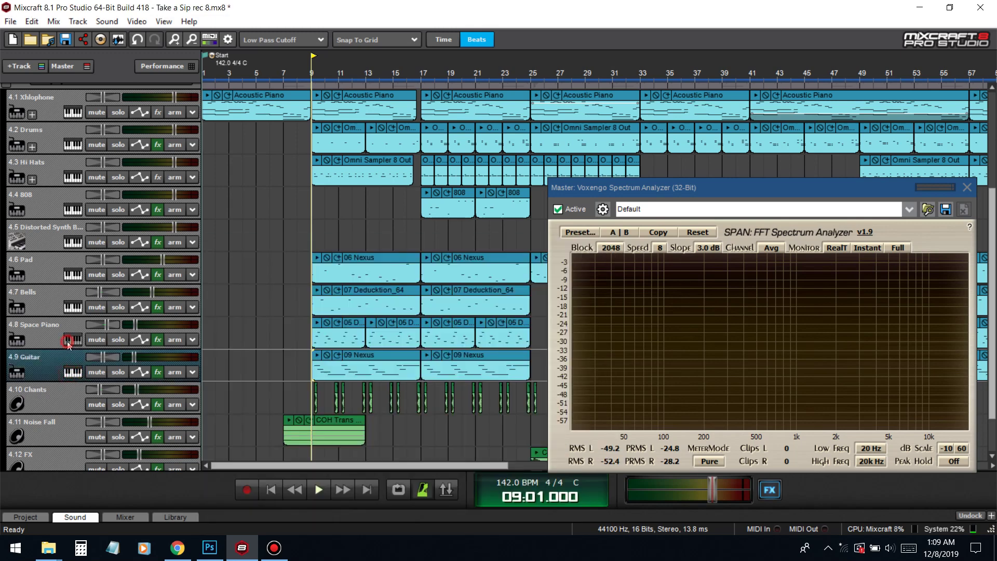
{"action": "left_click", "coordinate": [71, 341]}
{"action": "left_click", "coordinate": [71, 341]}
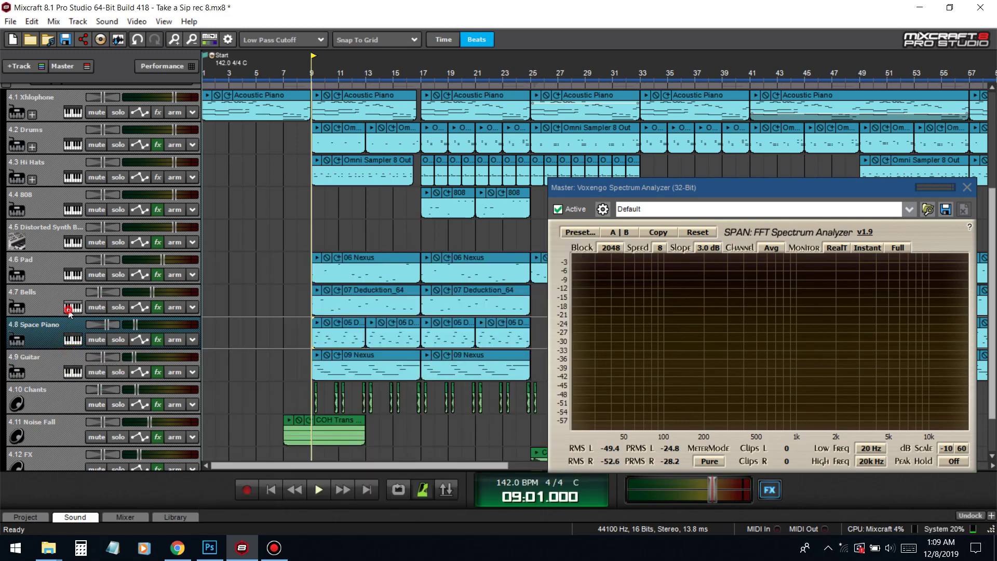
{"action": "left_click", "coordinate": [71, 308]}
{"action": "left_click", "coordinate": [71, 308]}
{"action": "left_click", "coordinate": [76, 275]}
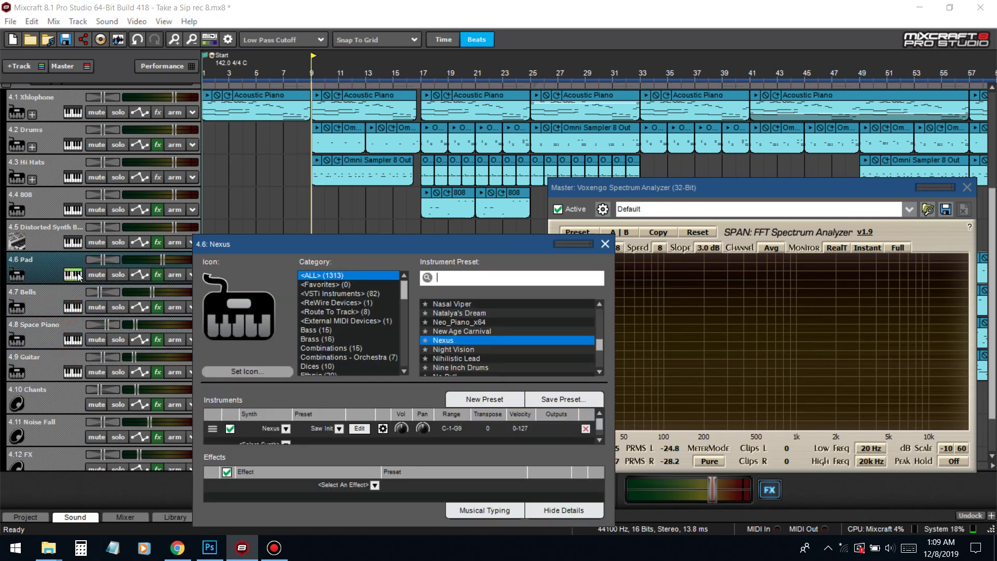
{"action": "left_click", "coordinate": [77, 276]}
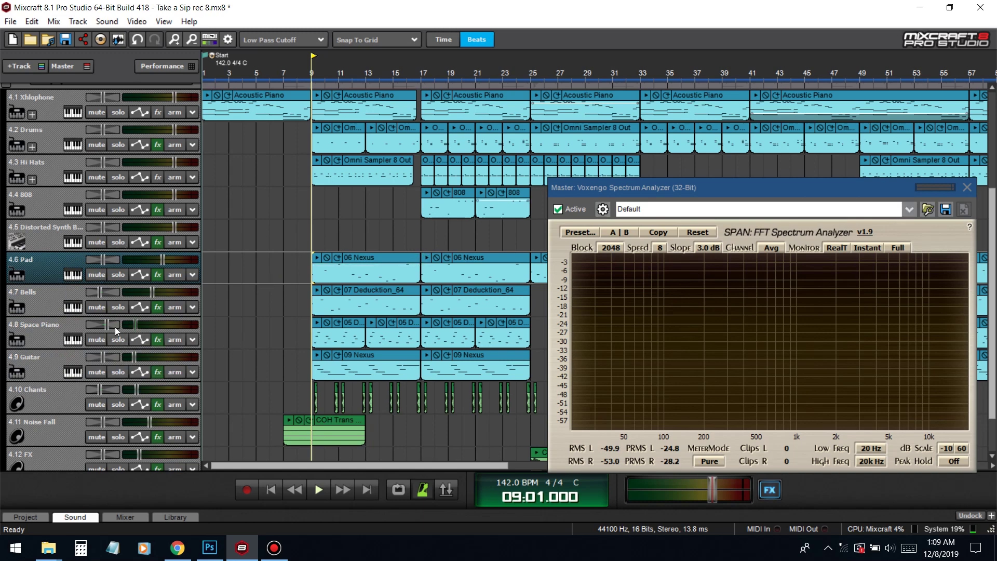
Step: Solo the Space Piano track and open its TinyQ_x64 equalizer, closing the track's effect list
{"action": "left_click", "coordinate": [118, 339]}
{"action": "left_click", "coordinate": [159, 340]}
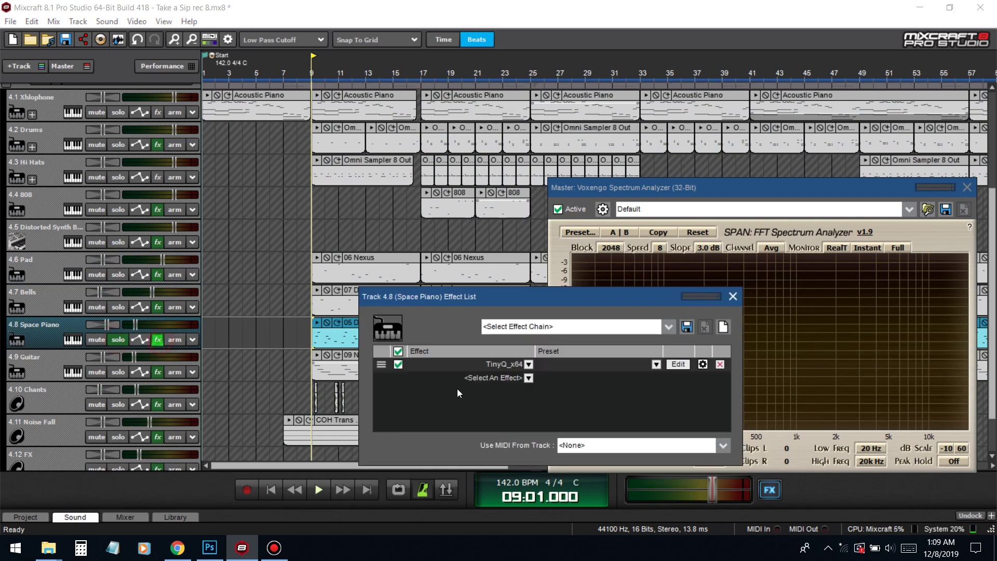
{"action": "left_click", "coordinate": [679, 364]}
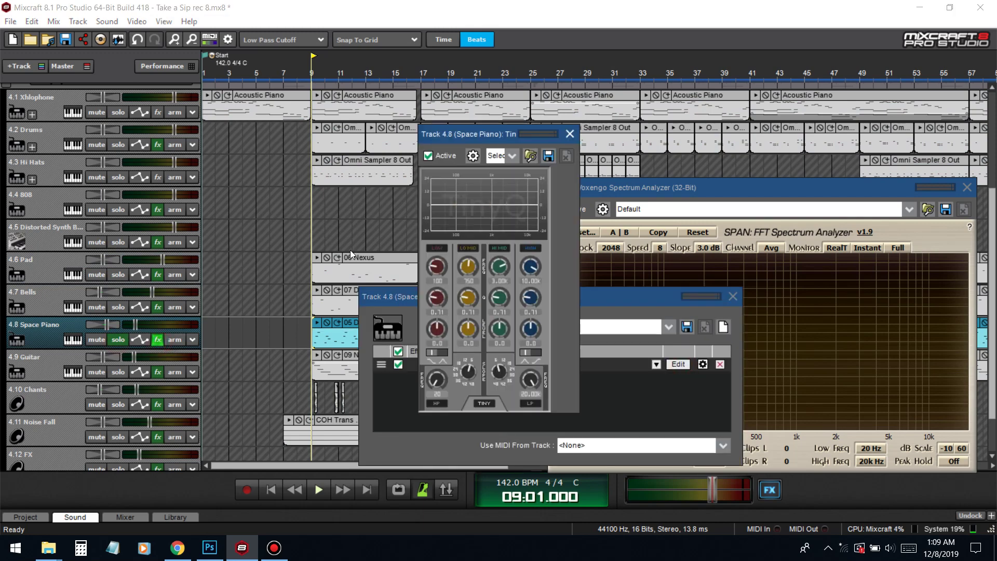
{"action": "left_click", "coordinate": [704, 306]}
{"action": "left_click", "coordinate": [733, 296]}
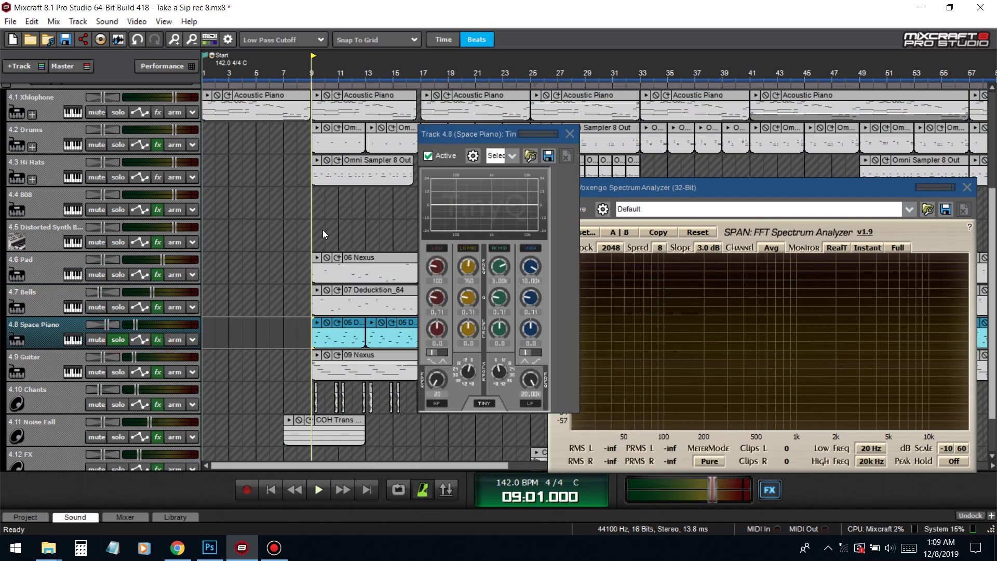
Step: Play the soloed Space Piano from bar 9 and raise the equalizer's high-pass cutoff to about 700 Hz
{"action": "key", "text": "space"}
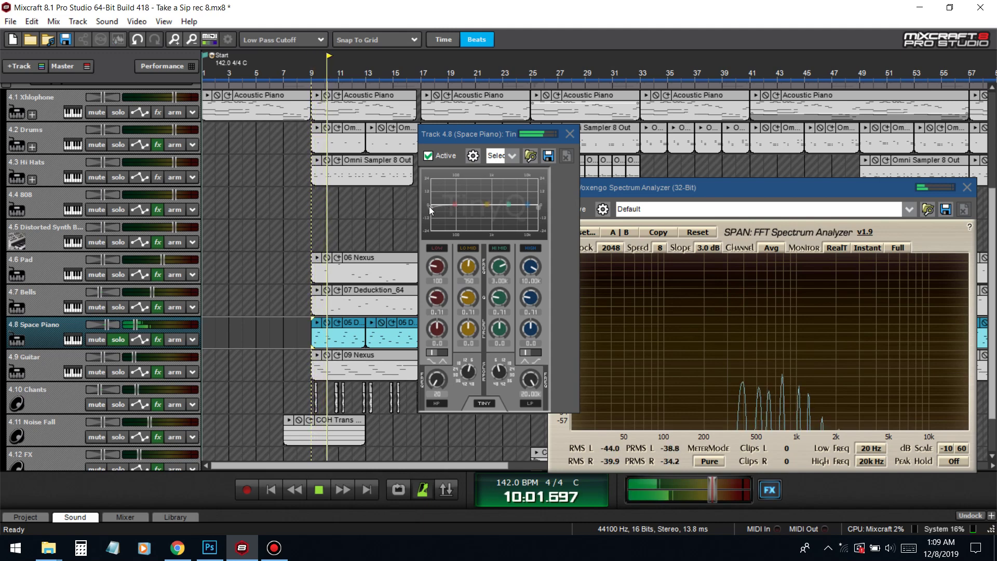
{"action": "left_click_drag", "start_coordinate": [429, 207], "coordinate": [449, 207]}
{"action": "left_click_drag", "start_coordinate": [469, 373], "coordinate": [501, 328]}
{"action": "left_click_drag", "start_coordinate": [470, 373], "coordinate": [448, 366]}
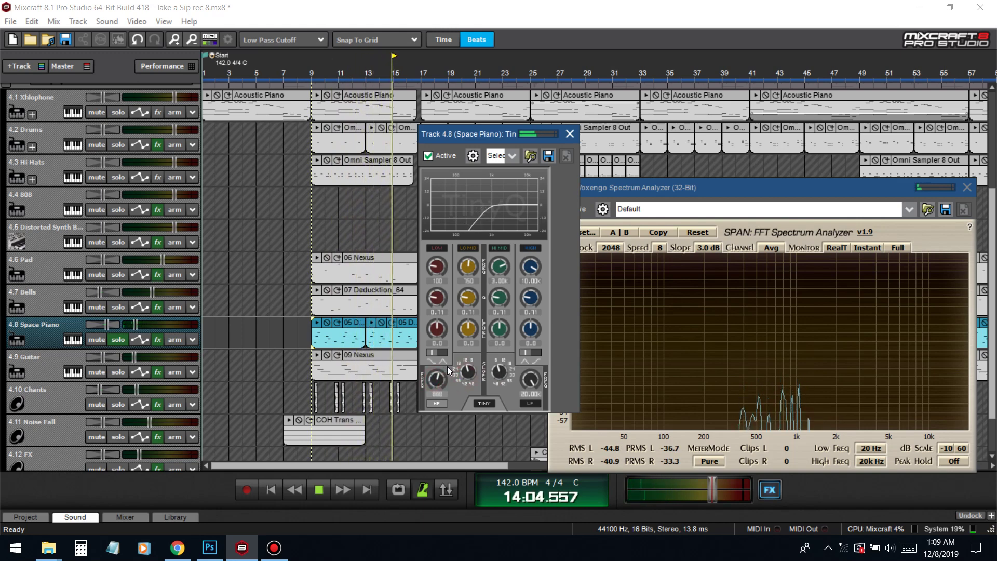
{"action": "left_click", "coordinate": [289, 233]}
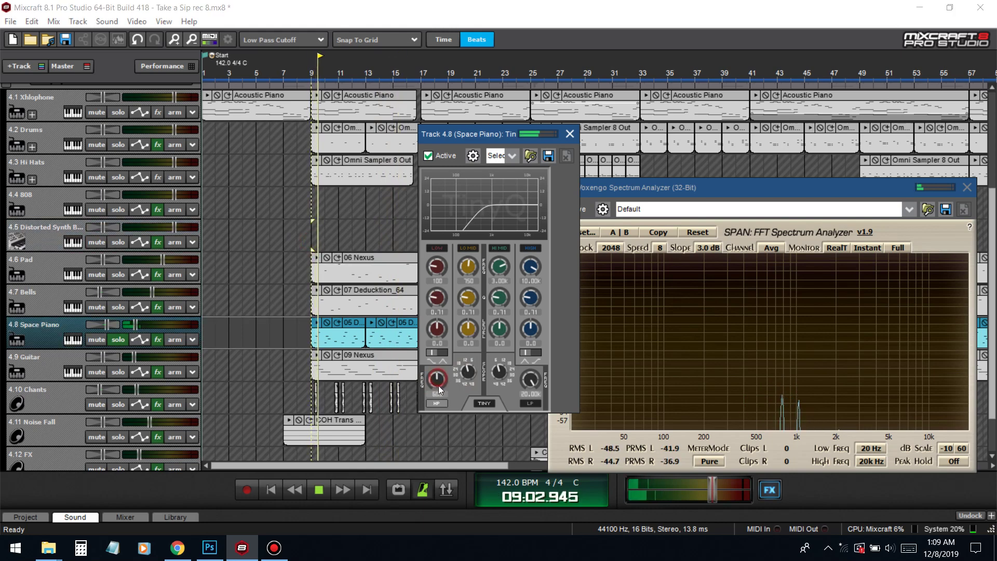
{"action": "mouse_move", "coordinate": [436, 379]}
{"action": "left_mouse_down"}
{"action": "mouse_move", "coordinate": [439, 394]}
{"action": "mouse_move", "coordinate": [450, 385]}
{"action": "left_mouse_up"}
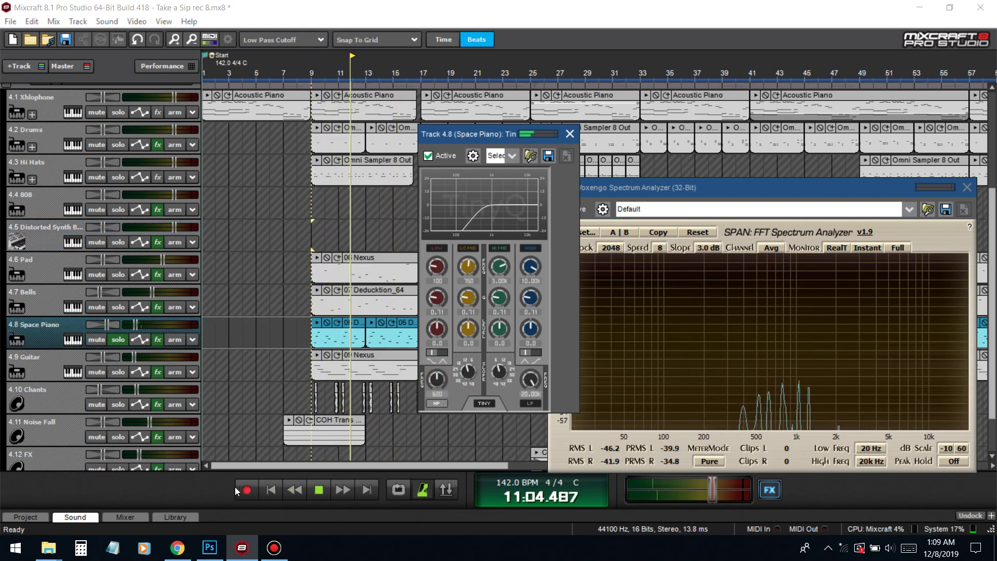
{"action": "key", "text": "space"}
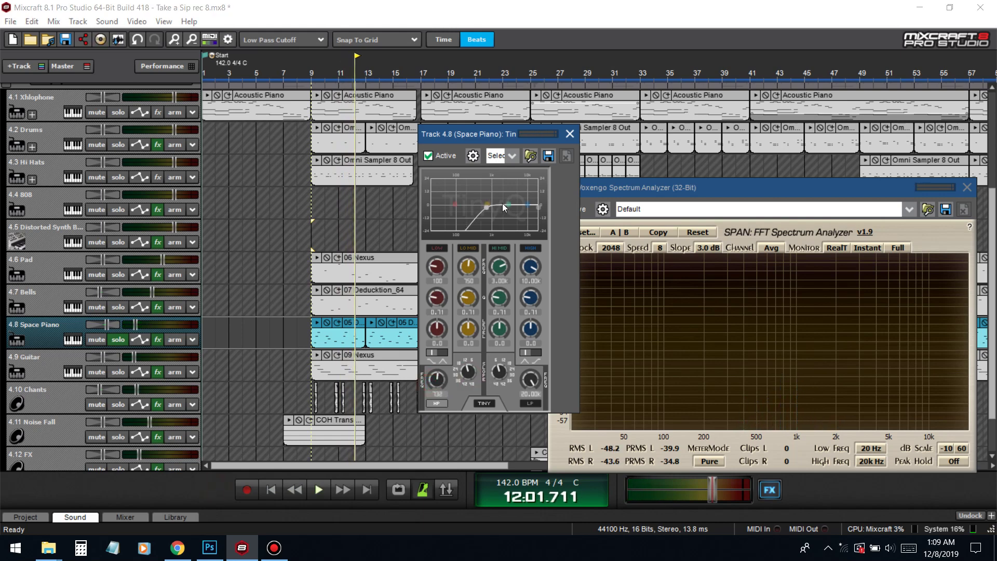
Step: Replay from bar 9 and set the Space Piano equalizer's high-mid band to a cut of about 2.6 dB at about 1.24 kHz
{"action": "left_click", "coordinate": [317, 229]}
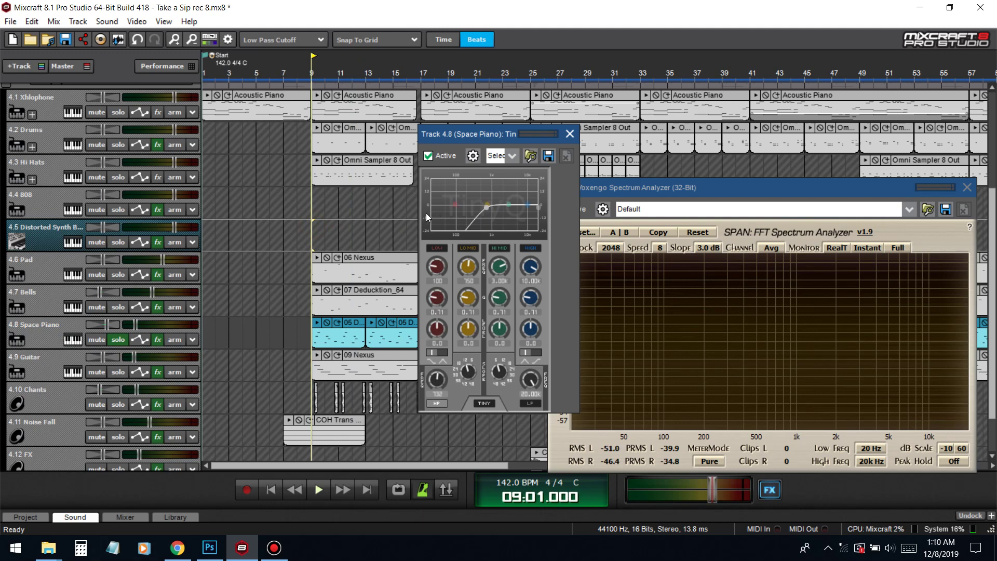
{"action": "key", "text": "space"}
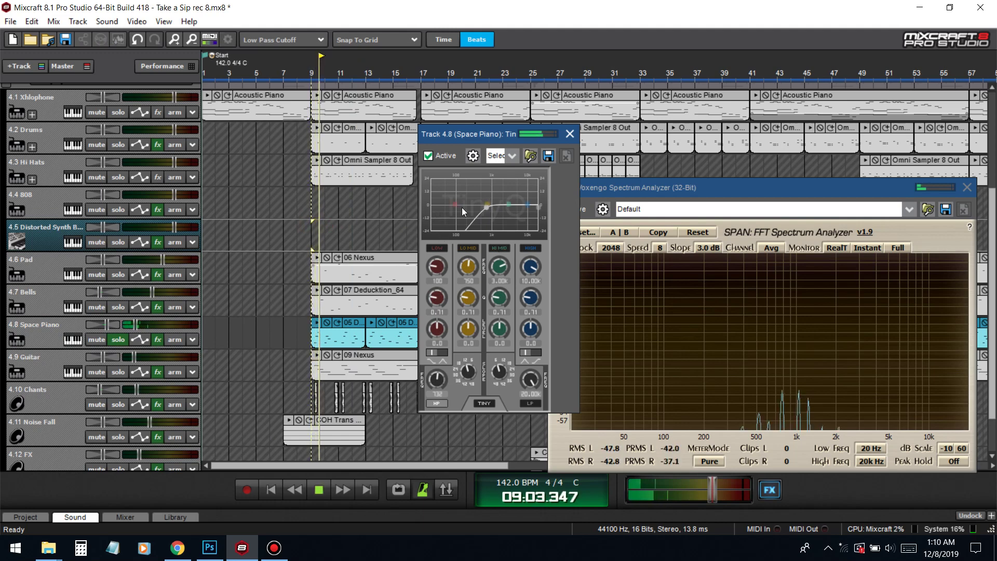
{"action": "left_click_drag", "start_coordinate": [514, 208], "coordinate": [496, 195]}
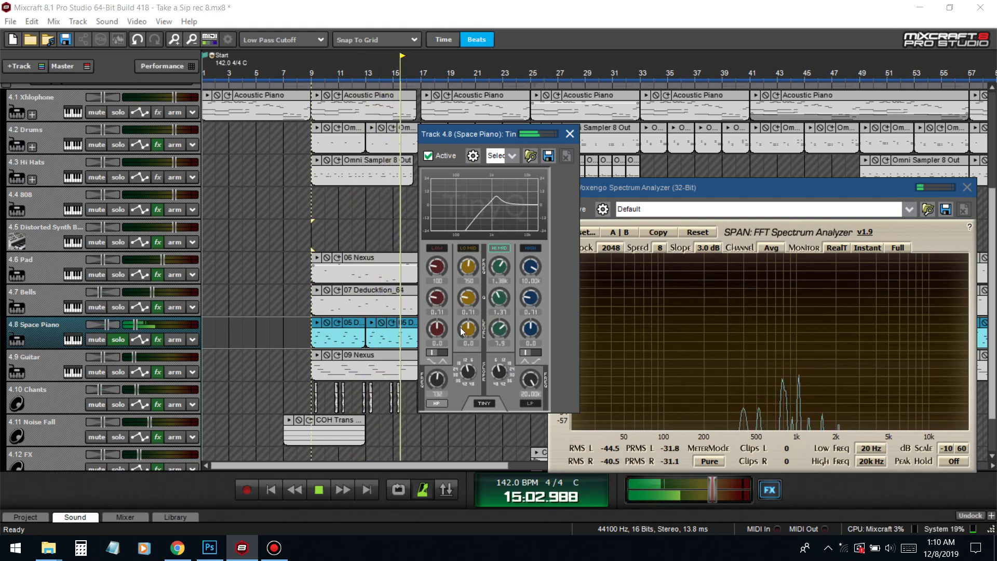
{"action": "left_click_drag", "start_coordinate": [497, 197], "coordinate": [495, 197]}
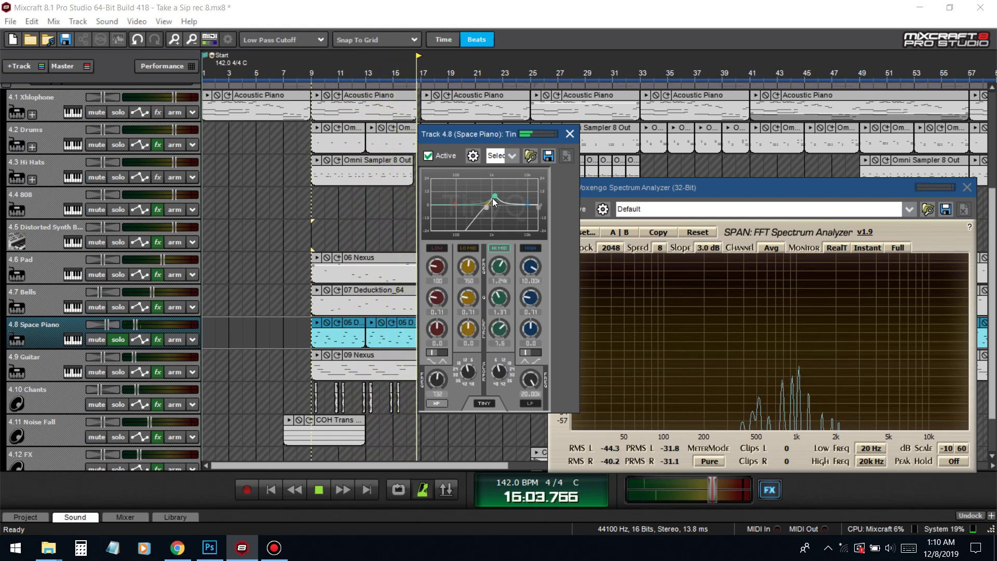
{"action": "left_click_drag", "start_coordinate": [500, 334], "coordinate": [503, 369]}
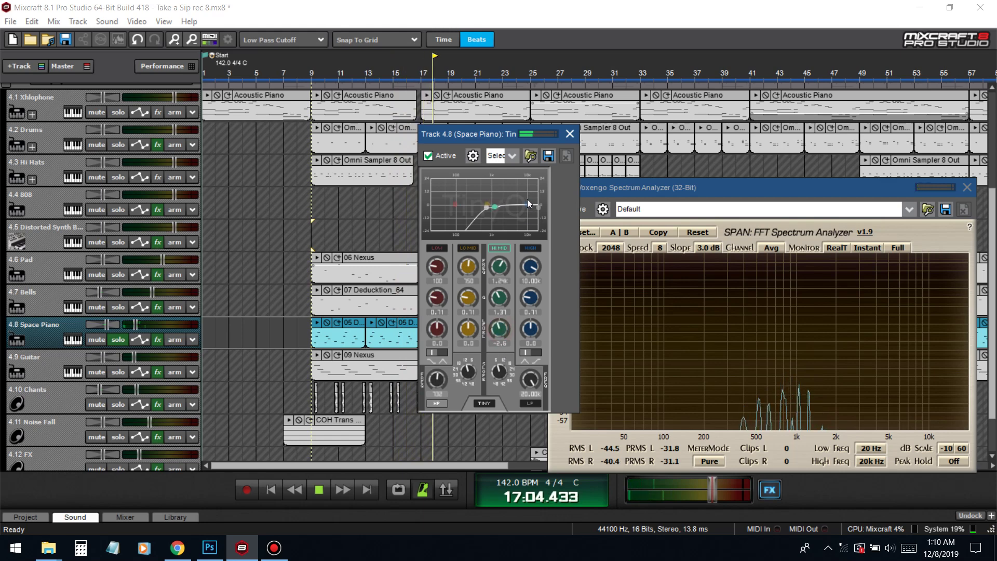
Step: Switch the Space Piano equalizer's high band to a shelf and boost it about 4.8 dB at about 3.46 kHz
{"action": "left_click_drag", "start_coordinate": [527, 204], "coordinate": [516, 201]}
{"action": "left_click", "coordinate": [533, 352]}
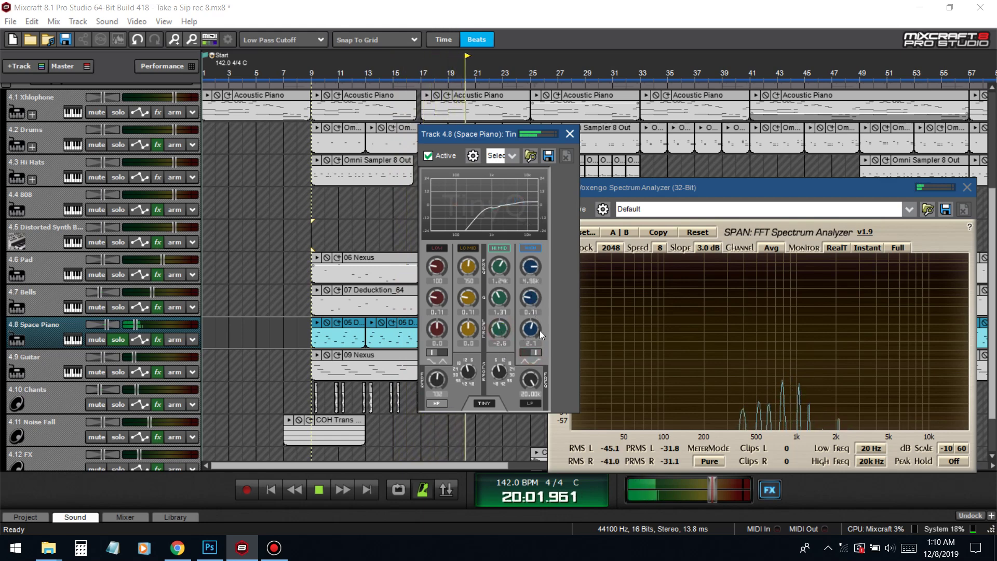
{"action": "left_click_drag", "start_coordinate": [532, 337], "coordinate": [531, 328]}
{"action": "left_click_drag", "start_coordinate": [530, 273], "coordinate": [532, 283]}
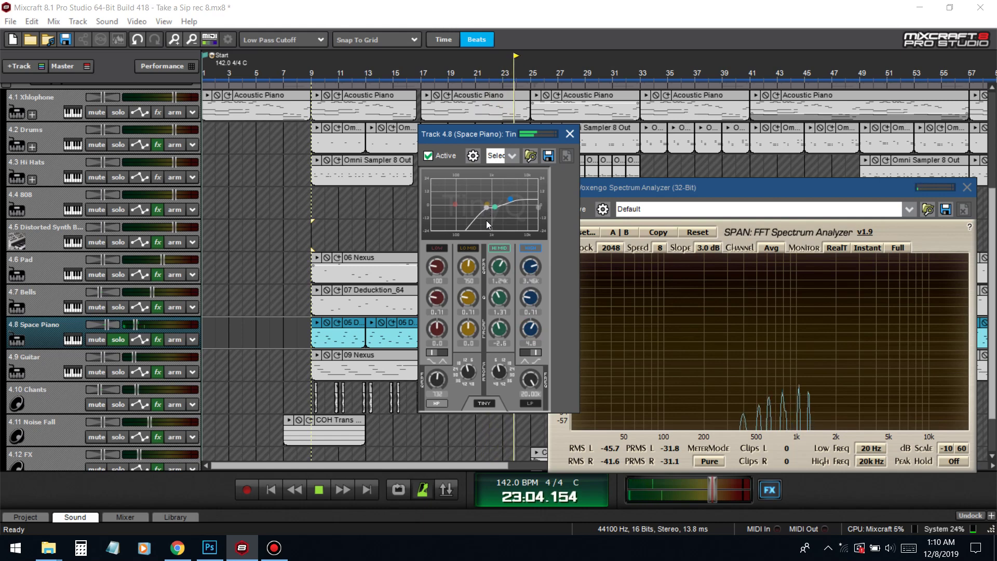
Step: Lower the Space Piano's high-pass cutoff to about 525 Hz, then close the equalizer and the spectrum analyzer
{"action": "left_click_drag", "start_coordinate": [439, 384], "coordinate": [439, 394]}
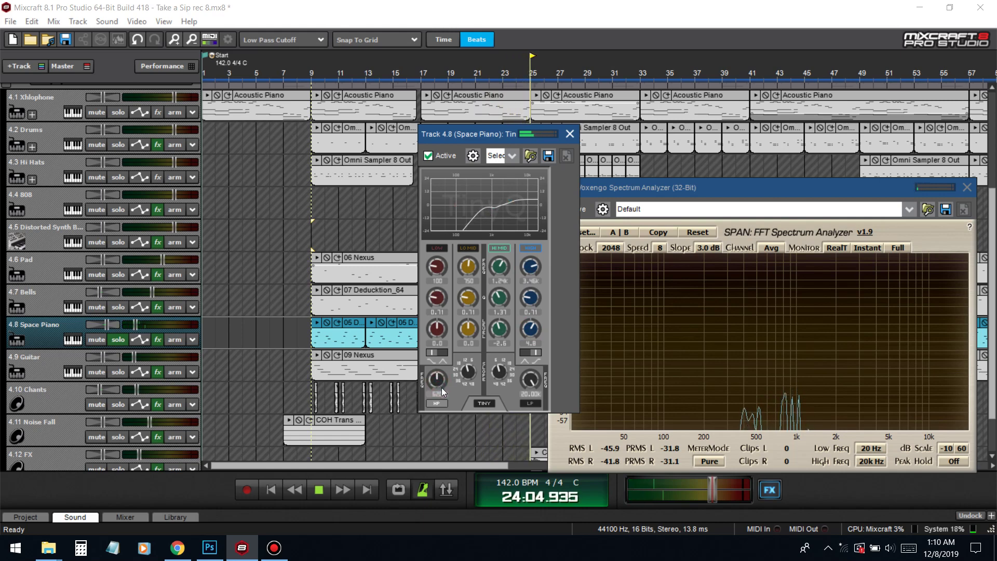
{"action": "left_click", "coordinate": [316, 232]}
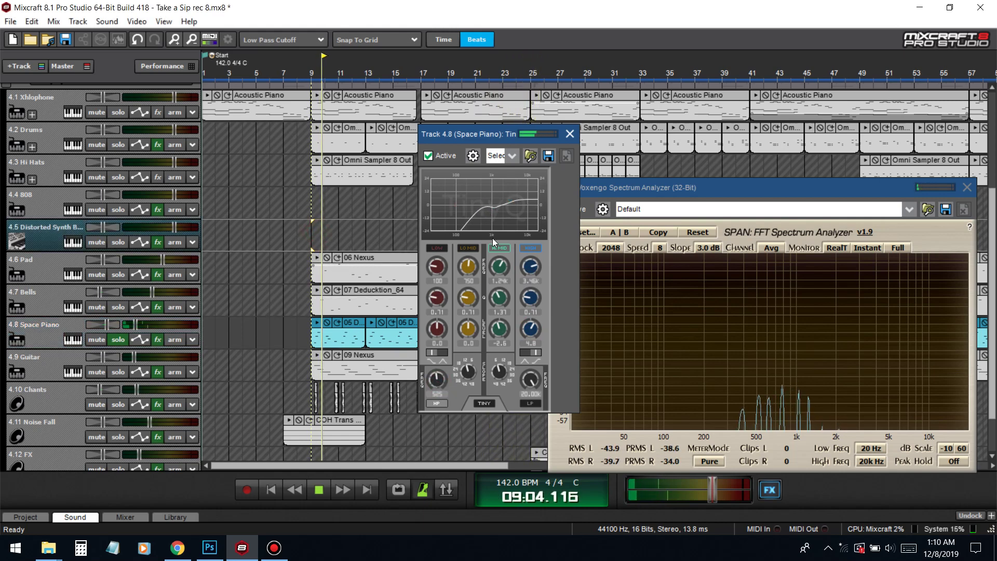
{"action": "left_click", "coordinate": [569, 134]}
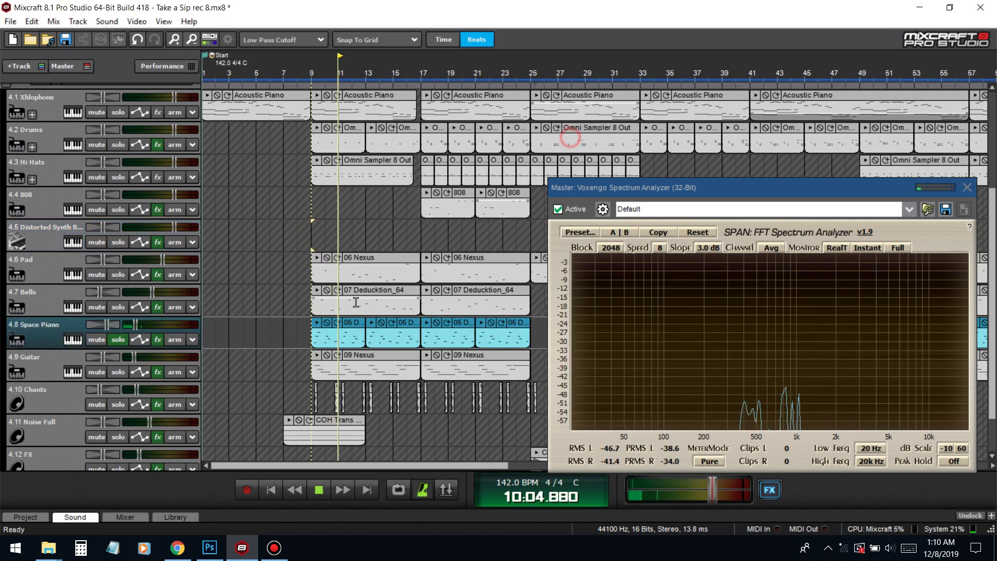
{"action": "left_click", "coordinate": [118, 340]}
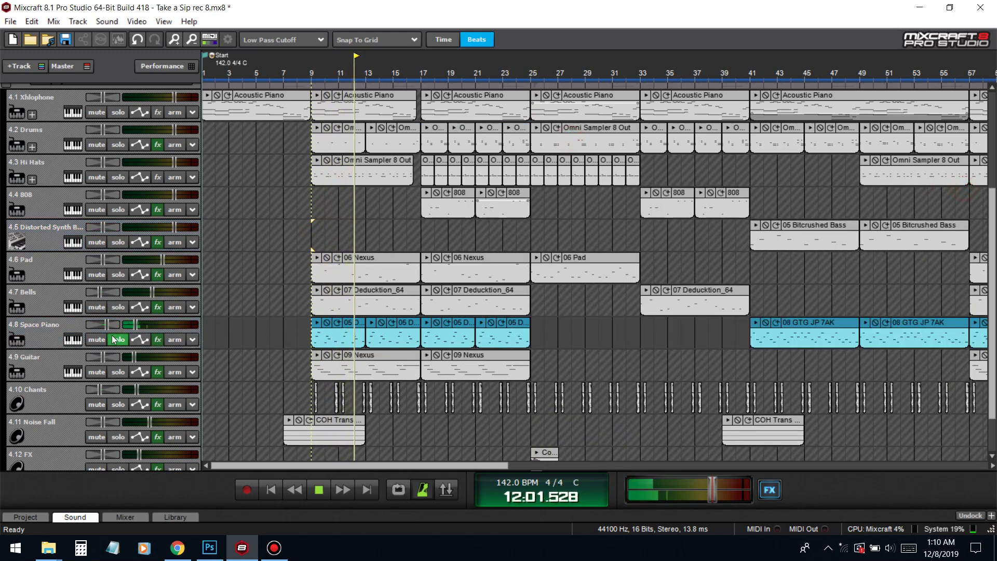
Step: Turn off the Space Piano's solo and play the full mix from bar 9 to check the balance
{"action": "left_click", "coordinate": [119, 340]}
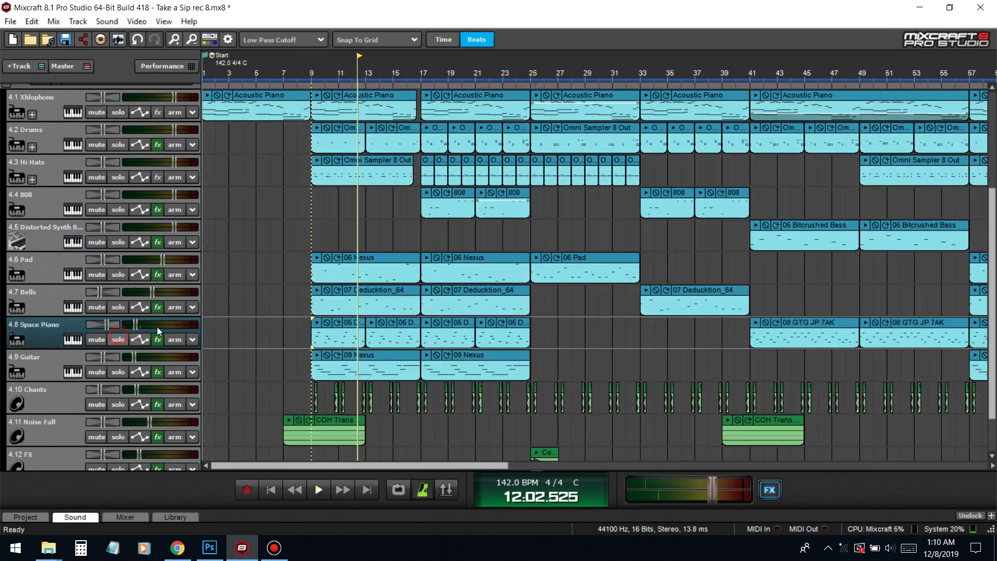
{"action": "left_click", "coordinate": [315, 230]}
{"action": "key", "text": "space"}
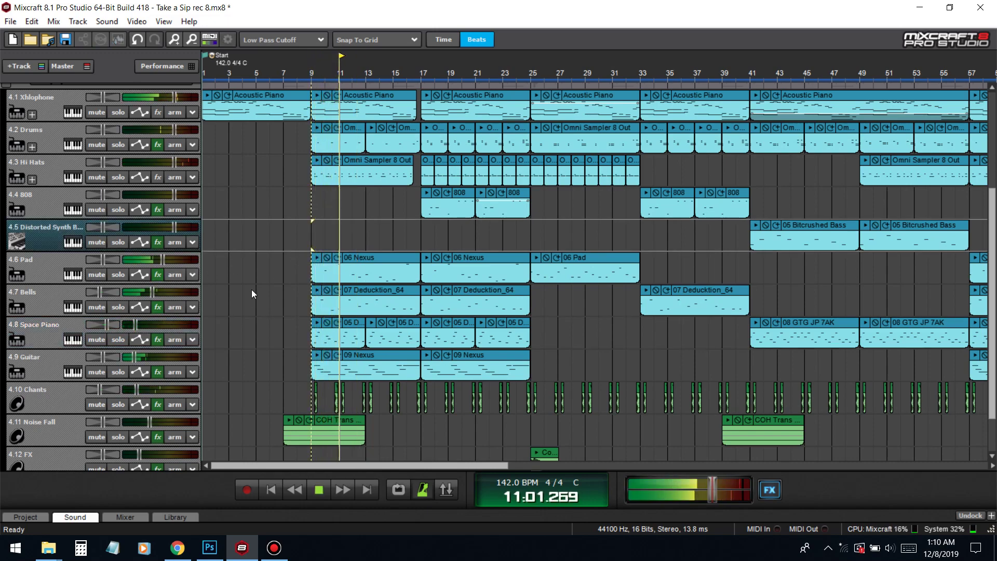
{"action": "key", "text": "space"}
Step: Raise the Space Piano track's volume slightly and replay the full mix from bar 9
{"action": "left_click_drag", "start_coordinate": [135, 324], "coordinate": [137, 325]}
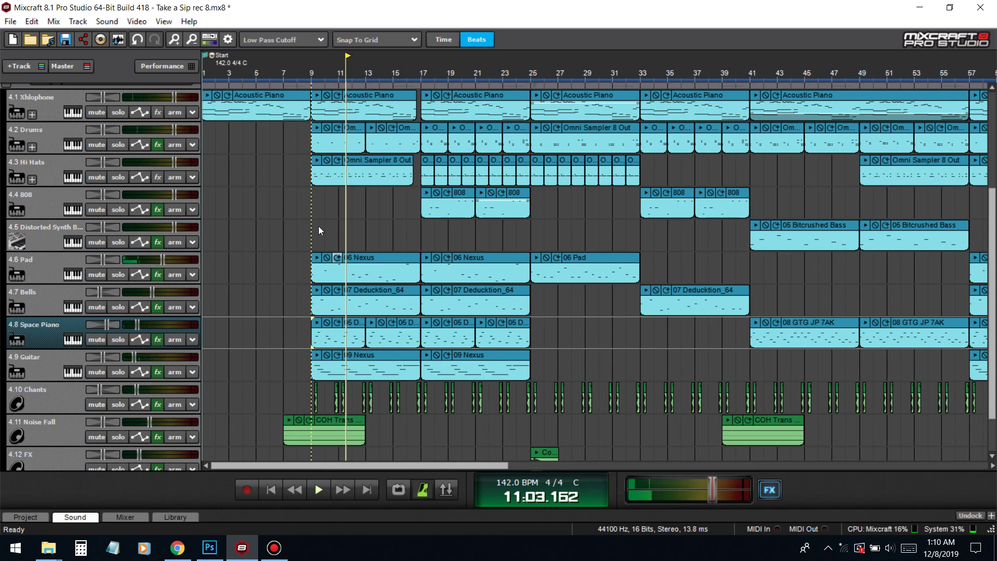
{"action": "left_click", "coordinate": [318, 213]}
{"action": "key", "text": "space"}
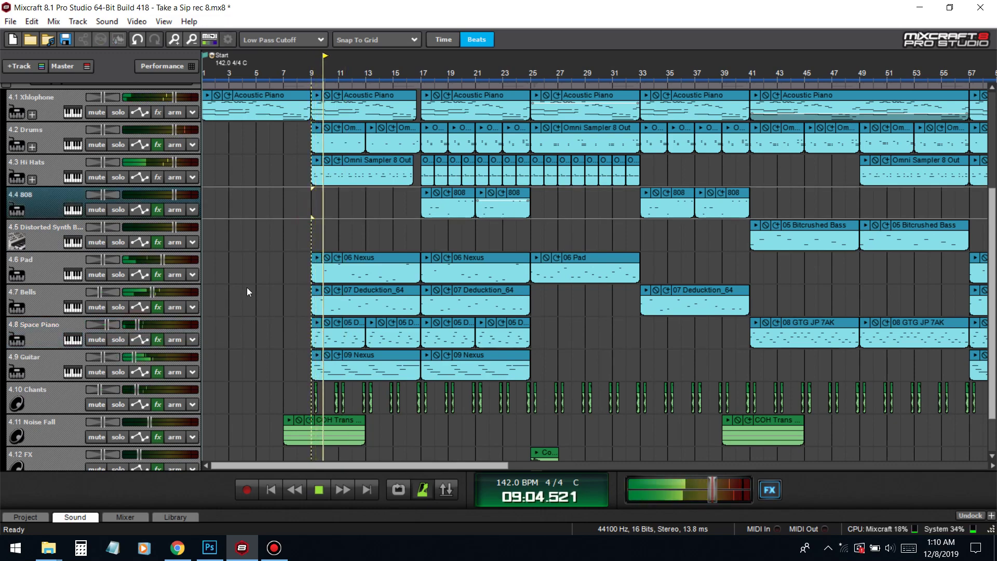
{"action": "key", "text": "space"}
Step: Solo the Guitar track and add the DD AutoPan effect to its effect list
{"action": "left_click", "coordinate": [163, 366]}
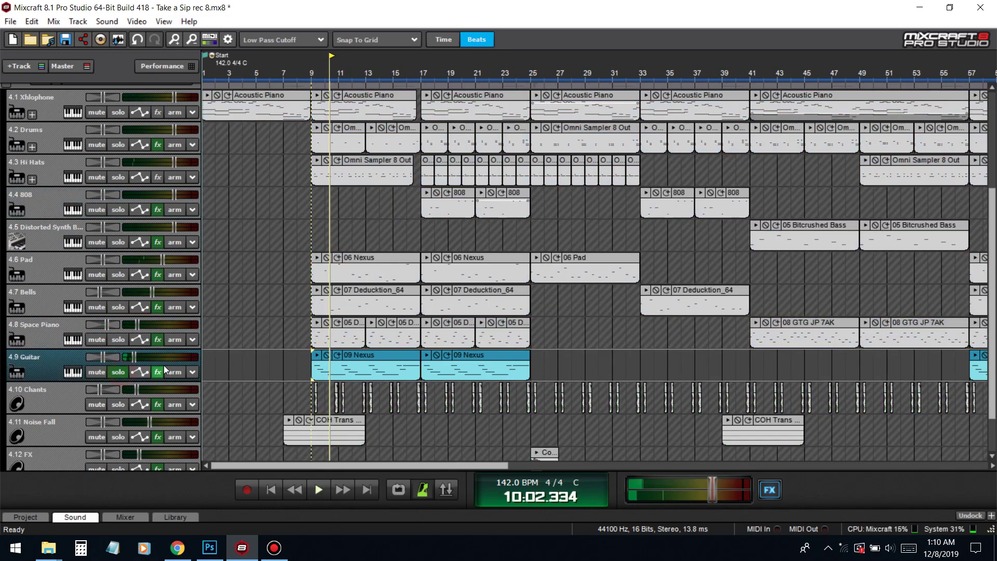
{"action": "left_click", "coordinate": [159, 372]}
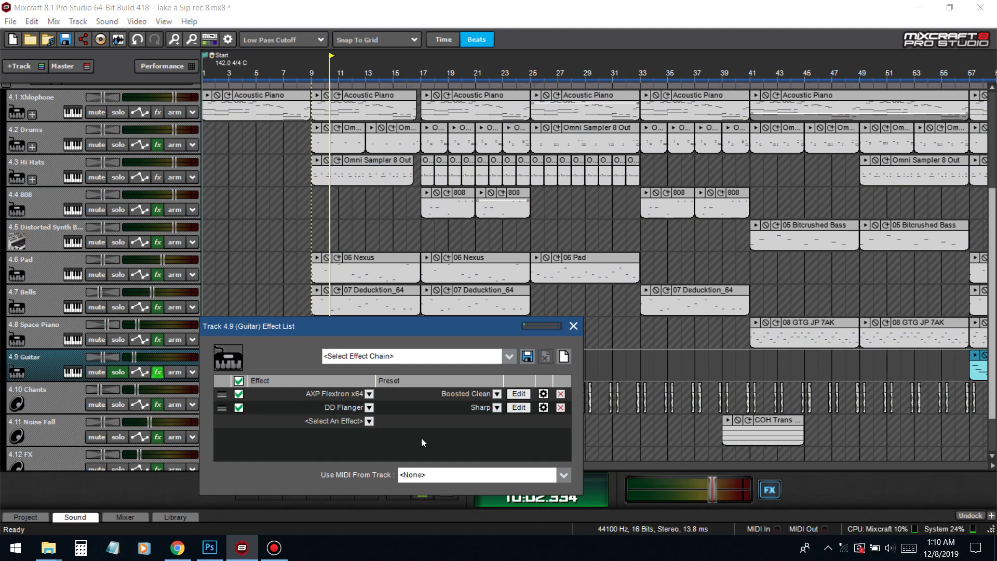
{"action": "left_click", "coordinate": [350, 422]}
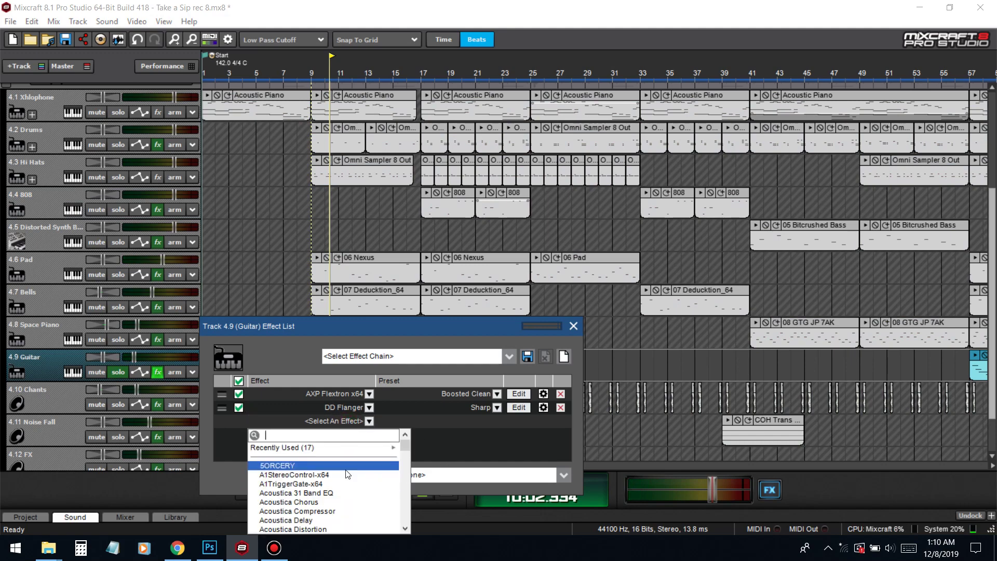
{"action": "type", "text": "dd"}
{"action": "left_click", "coordinate": [298, 467]}
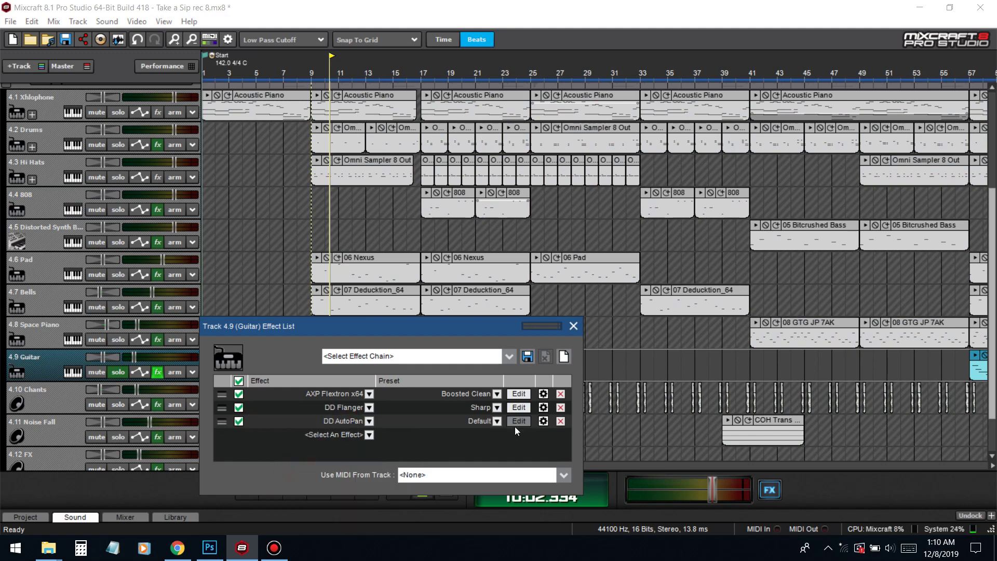
Step: Open the Guitar's DD AutoPan settings and check the settings of its AXP Flextron x64 amp effect
{"action": "left_click_drag", "start_coordinate": [457, 326], "coordinate": [747, 215]}
{"action": "left_click", "coordinate": [809, 310]}
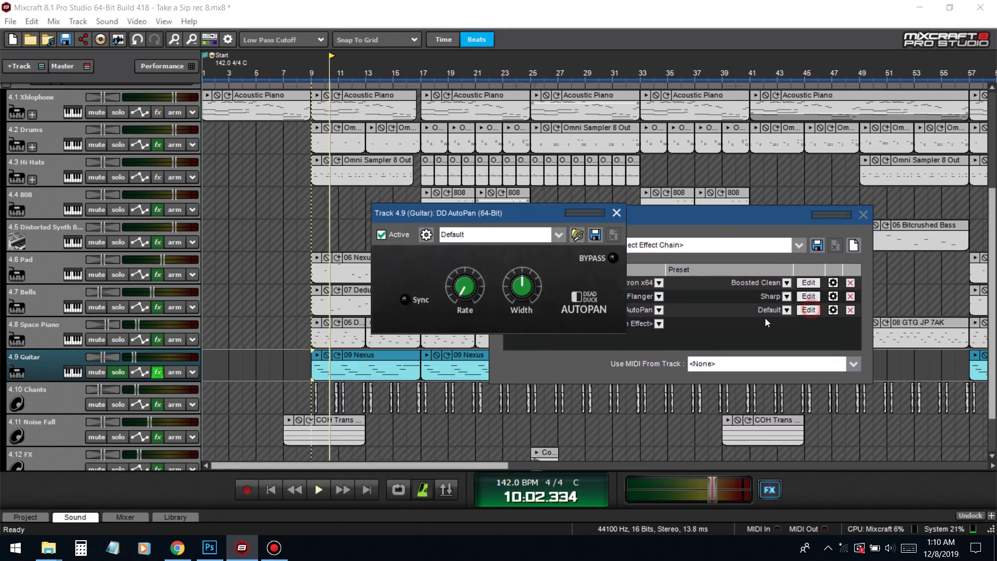
{"action": "left_click", "coordinate": [803, 286]}
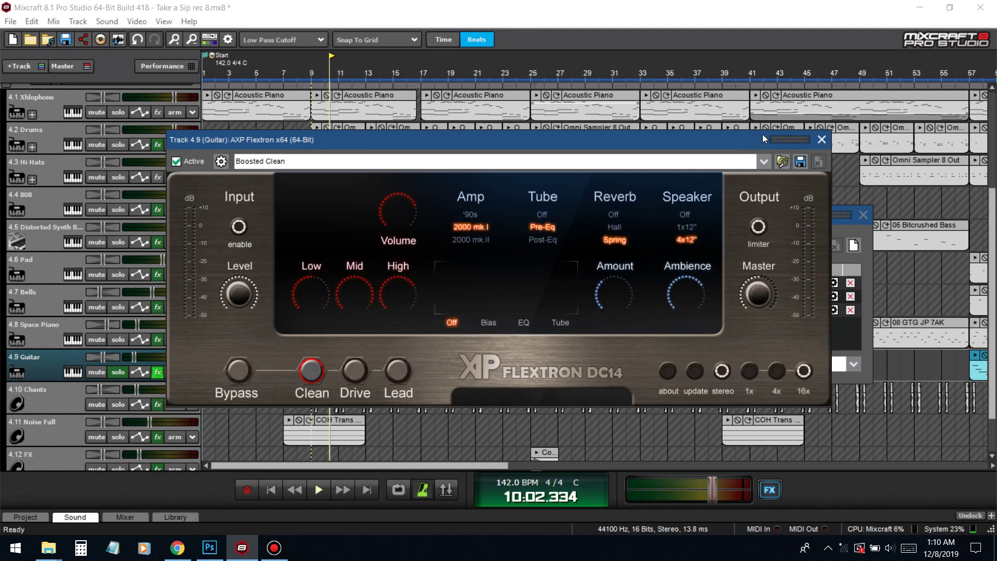
{"action": "left_click", "coordinate": [821, 141]}
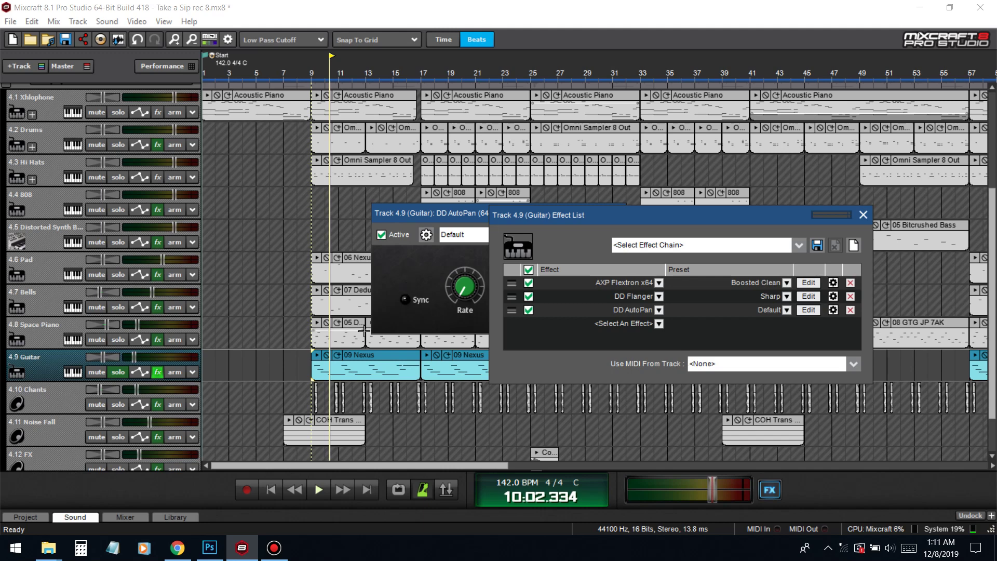
Step: Enable tempo sync in the Guitar's DD AutoPan and set its width to +20.0 % while playing from bar 9
{"action": "left_click", "coordinate": [405, 300]}
{"action": "mouse_move", "coordinate": [465, 287]}
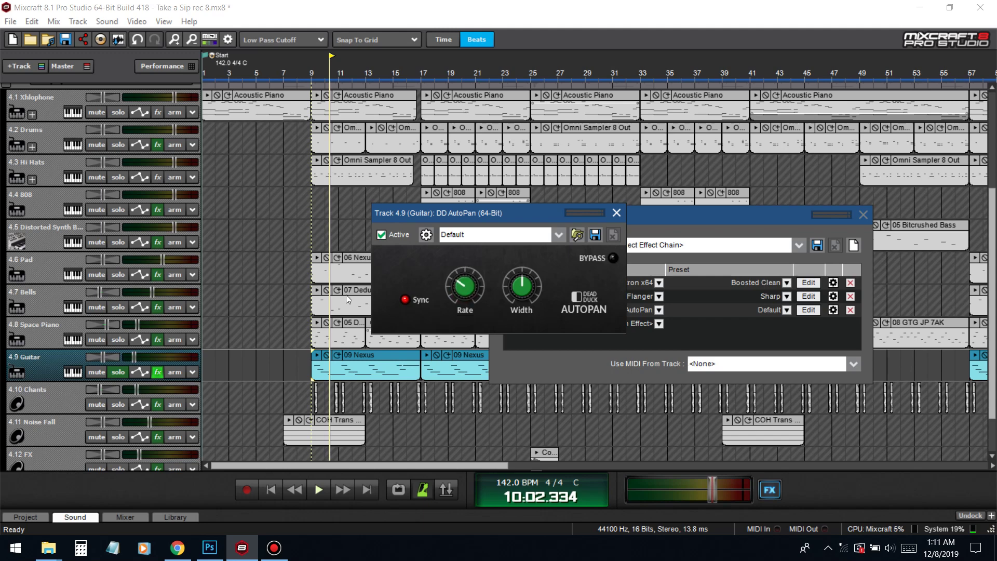
{"action": "left_click", "coordinate": [315, 241]}
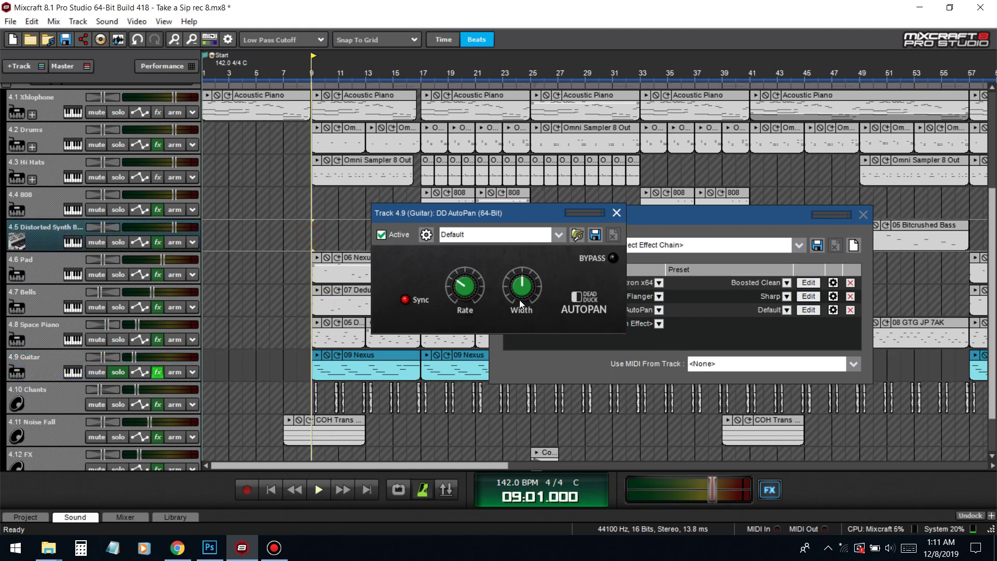
{"action": "key", "text": "space"}
{"action": "left_click_drag", "start_coordinate": [519, 301], "coordinate": [505, 266]}
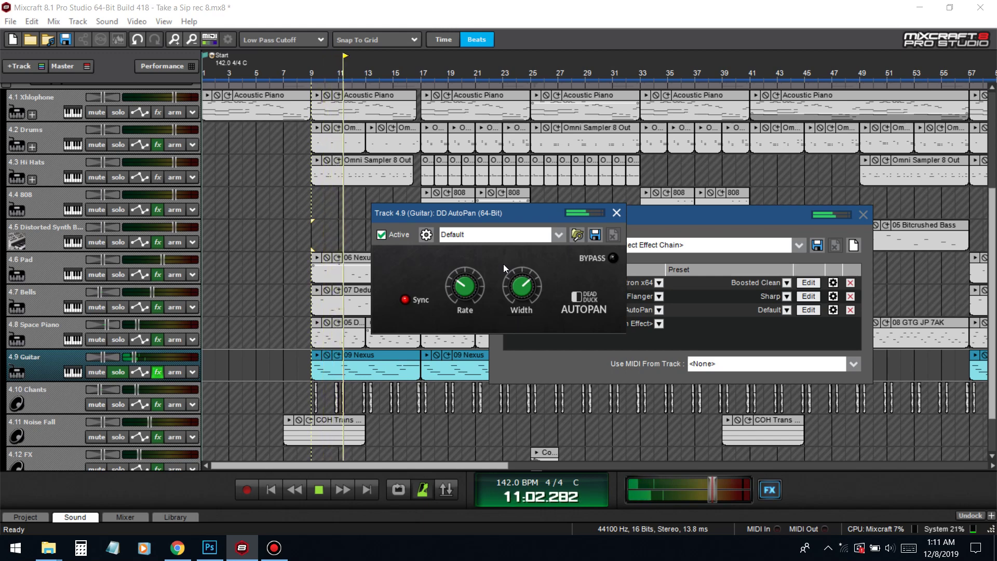
{"action": "mouse_move", "coordinate": [518, 298]}
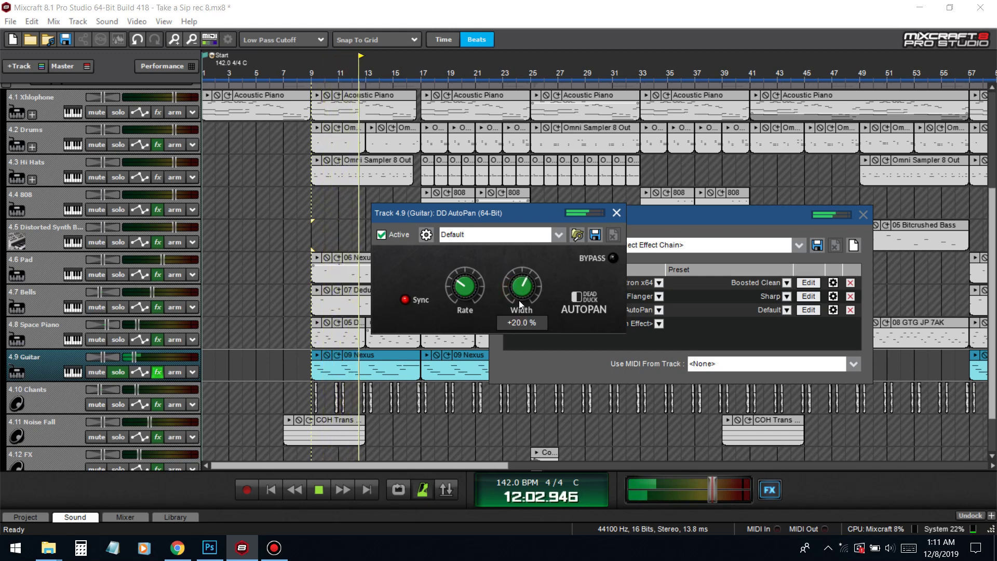
{"action": "left_click", "coordinate": [616, 213]}
Step: Add the Acoustica Pro Studio Reverb effect to the Guitar track and open its settings clear of the timeline's start
{"action": "left_click", "coordinate": [628, 332]}
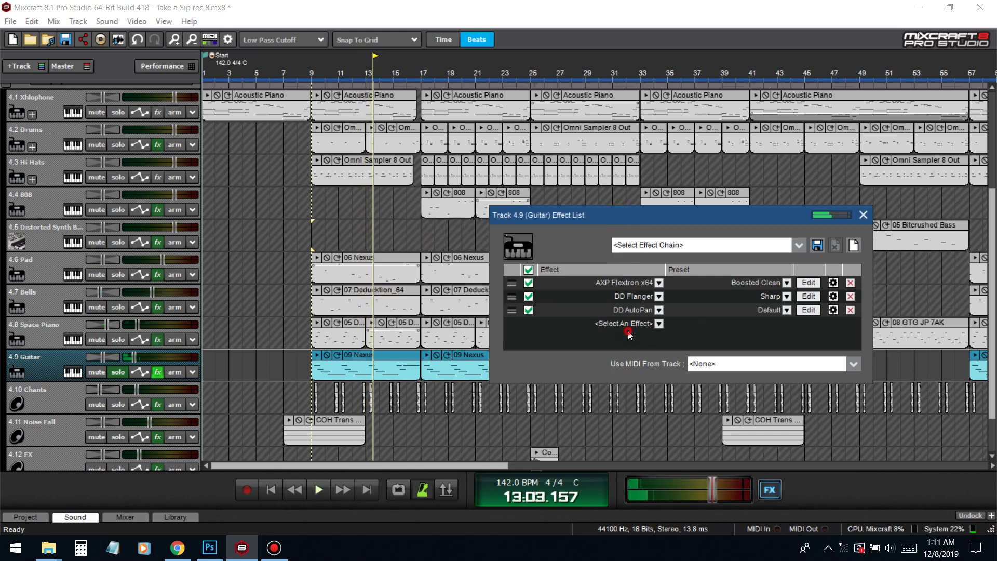
{"action": "left_click", "coordinate": [639, 458]}
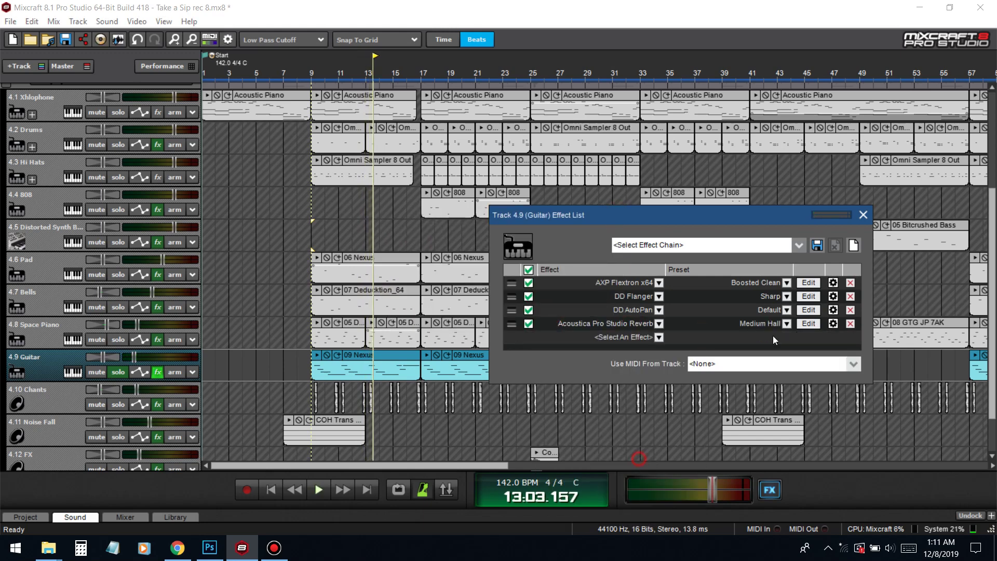
{"action": "left_click", "coordinate": [807, 323]}
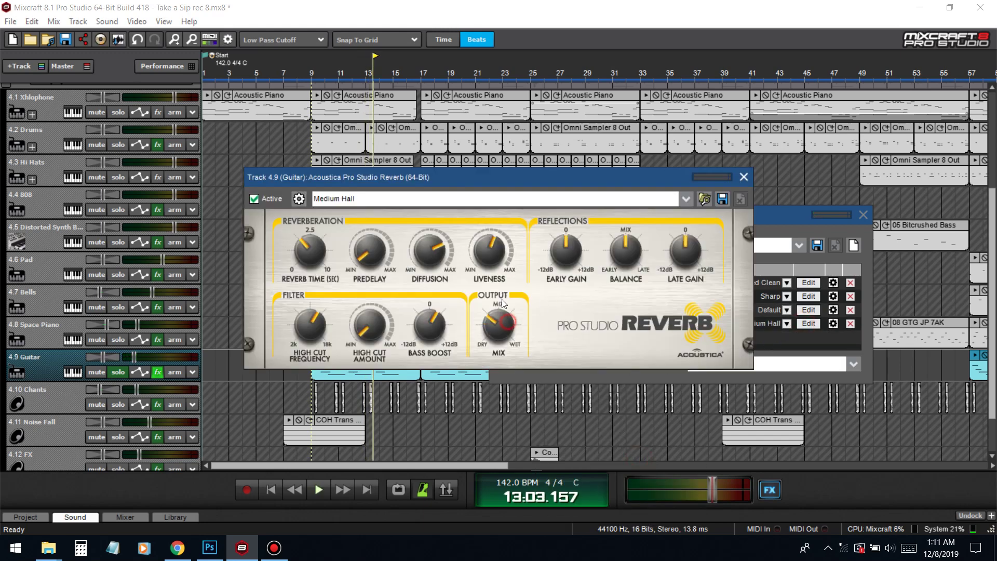
{"action": "left_click_drag", "start_coordinate": [508, 187], "coordinate": [730, 186]}
Step: Play the soloed Guitar from bar 9 and slightly raise its reverb time, reflections balance and late gain
{"action": "left_click", "coordinate": [312, 223]}
{"action": "key", "text": "space"}
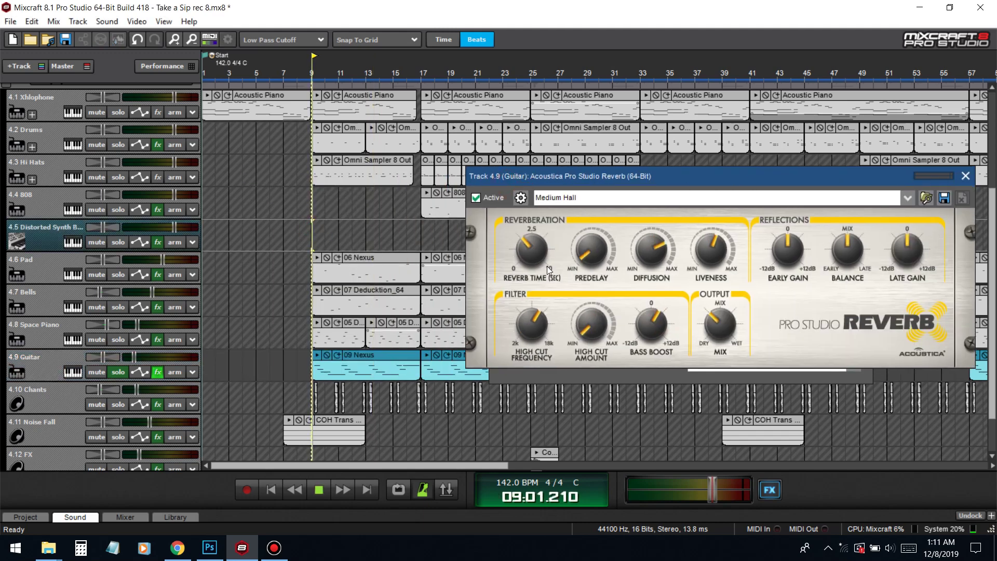
{"action": "left_click", "coordinate": [523, 270]}
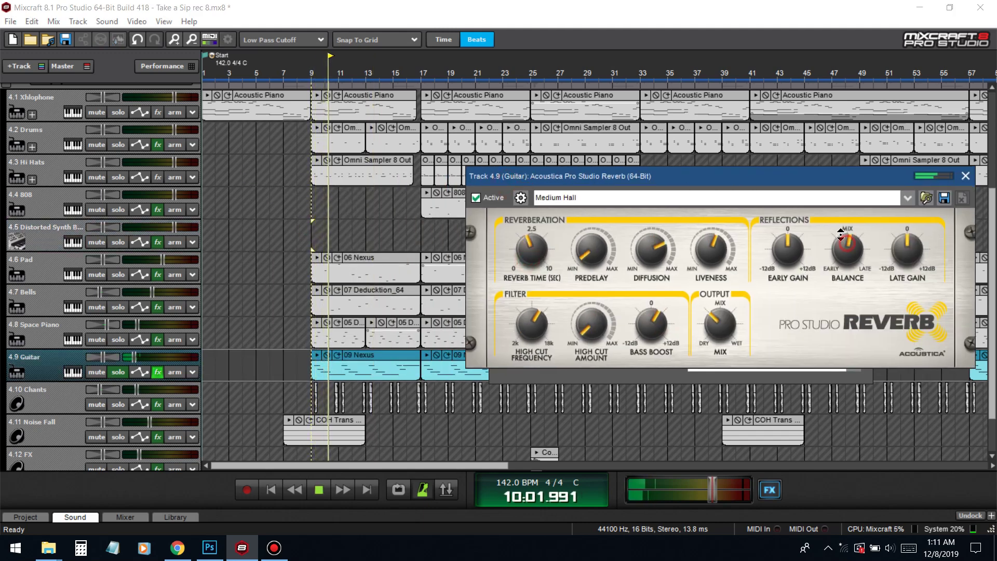
{"action": "left_click_drag", "start_coordinate": [898, 228], "coordinate": [897, 224]}
Step: Raise the Guitar reverb's high cut amount to about the middle and lower its bass boost and high cut frequency
{"action": "left_click_drag", "start_coordinate": [585, 327], "coordinate": [586, 300]}
{"action": "left_click_drag", "start_coordinate": [657, 321], "coordinate": [655, 352]}
{"action": "left_click_drag", "start_coordinate": [539, 325], "coordinate": [535, 331]}
{"action": "left_click_drag", "start_coordinate": [596, 326], "coordinate": [600, 290]}
Step: Lower the Guitar reverb's mix, raise its early gain, diffusion and liveness, and stop playback
{"action": "left_click_drag", "start_coordinate": [723, 316], "coordinate": [721, 321]}
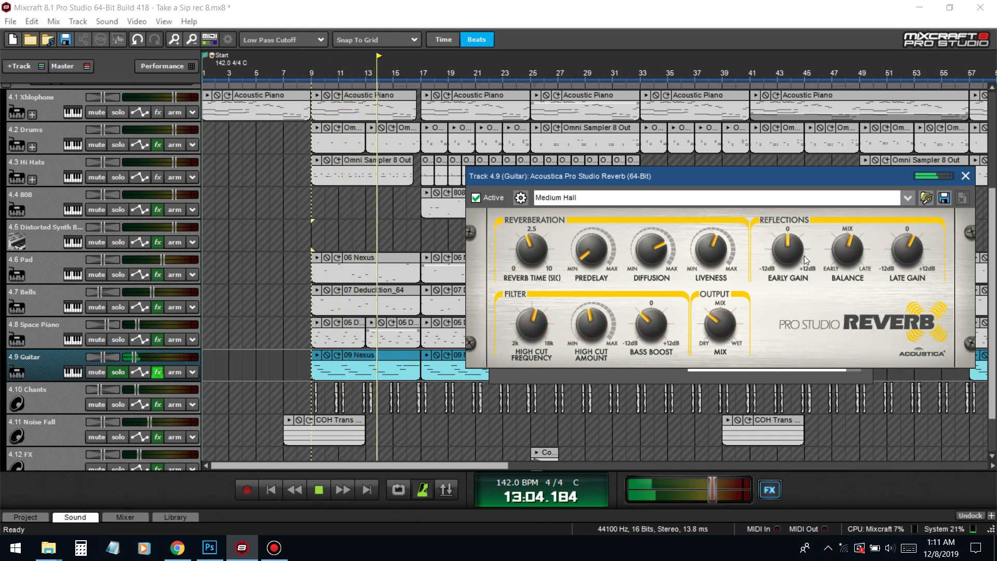
{"action": "left_click_drag", "start_coordinate": [795, 255], "coordinate": [796, 250]}
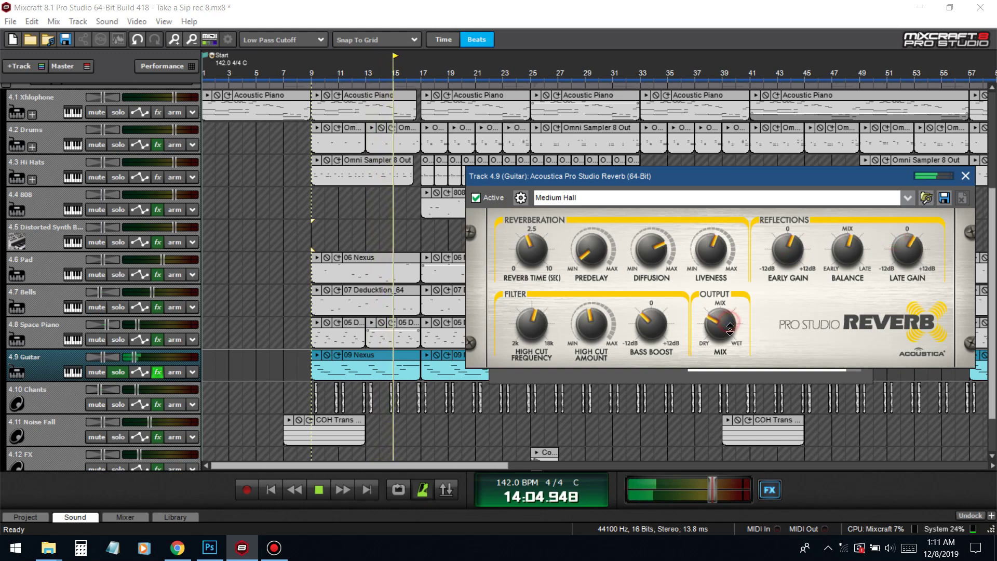
{"action": "left_click_drag", "start_coordinate": [711, 248], "coordinate": [706, 227]}
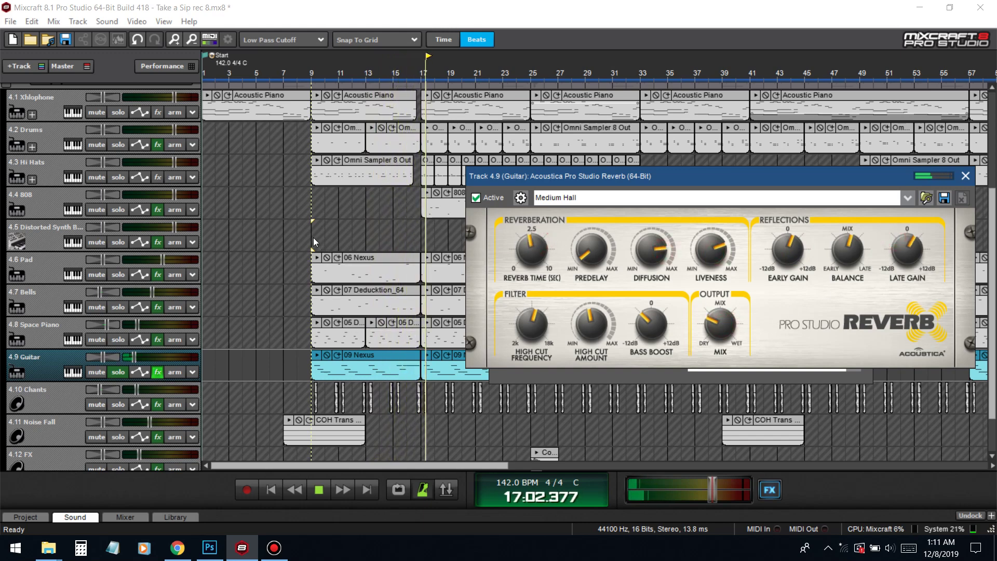
{"action": "left_click", "coordinate": [217, 487]}
{"action": "key", "text": "space"}
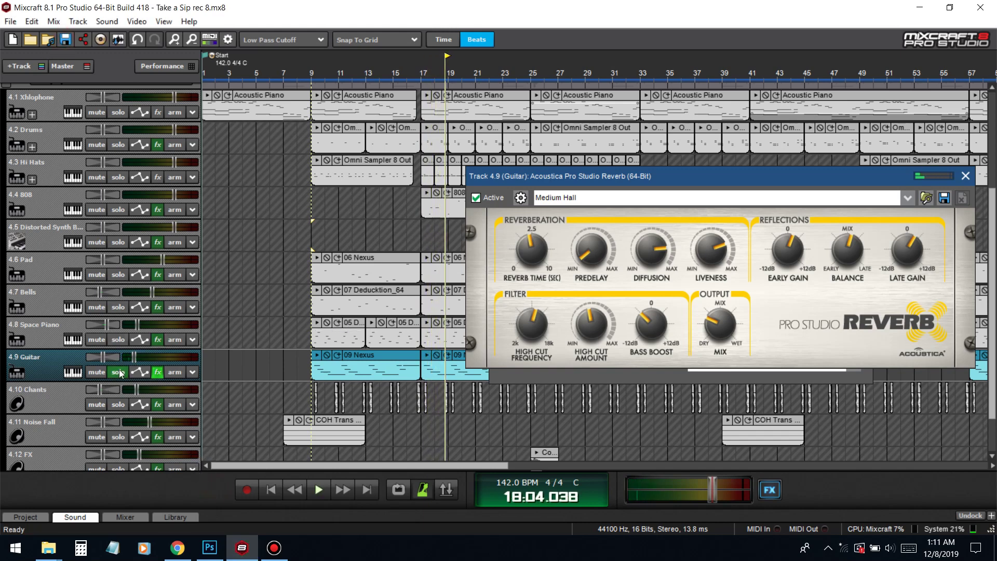
Step: Unsolo the Guitar, play the full mix from bar 9, and close the Guitar's reverb and effect list
{"action": "key", "text": "ctrl+a"}
{"action": "left_click", "coordinate": [312, 231]}
{"action": "key", "text": "space"}
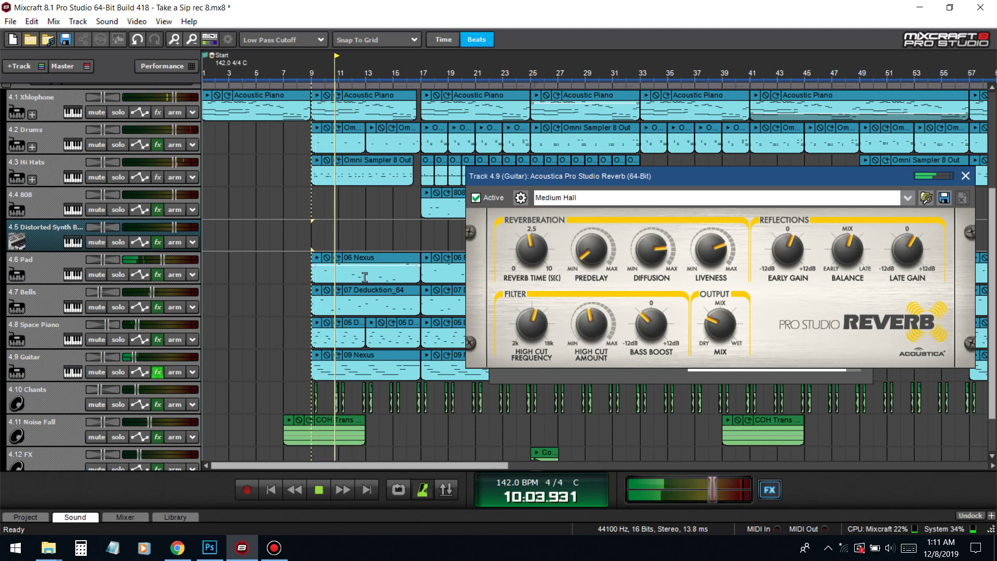
{"action": "key", "text": "space"}
{"action": "left_click", "coordinate": [966, 176]}
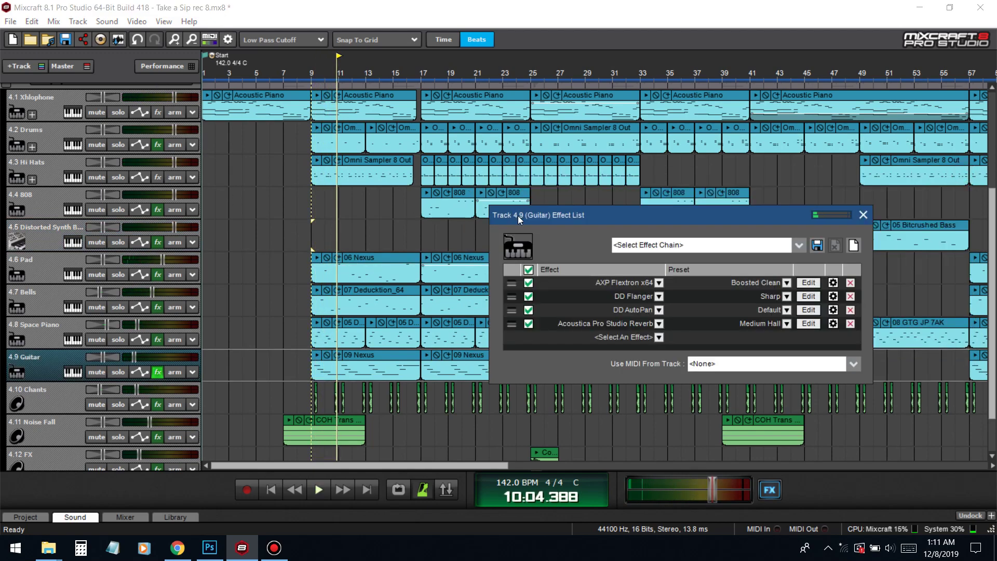
{"action": "left_click", "coordinate": [863, 216]}
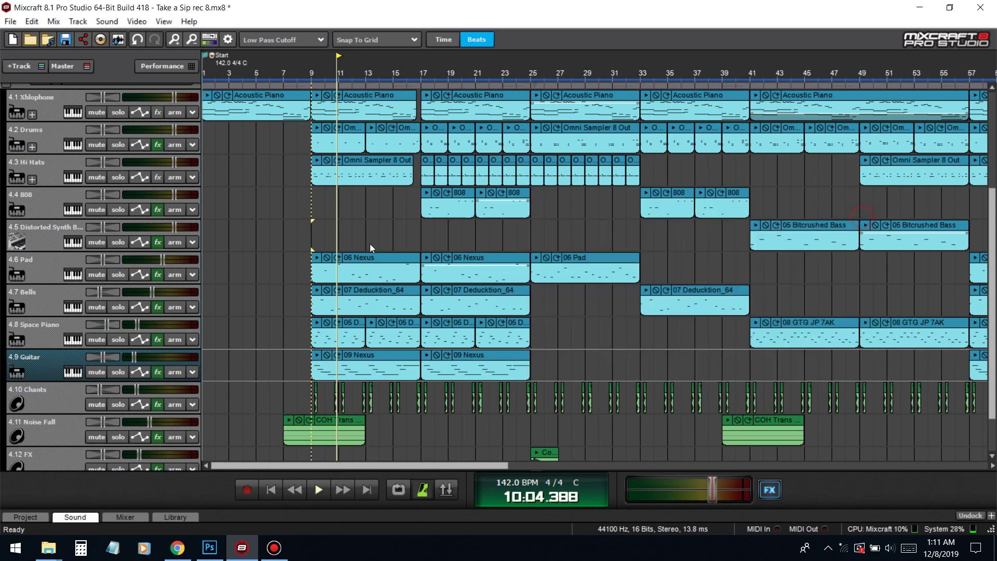
Step: Raise the Guitar track's volume slightly while the full mix plays
{"action": "key", "text": "space"}
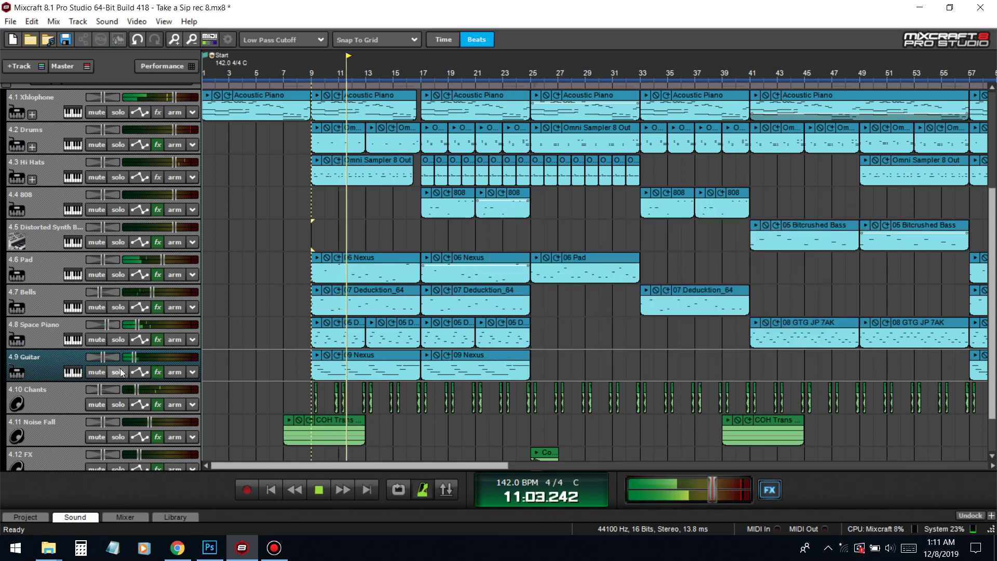
{"action": "left_click_drag", "start_coordinate": [134, 357], "coordinate": [137, 361]}
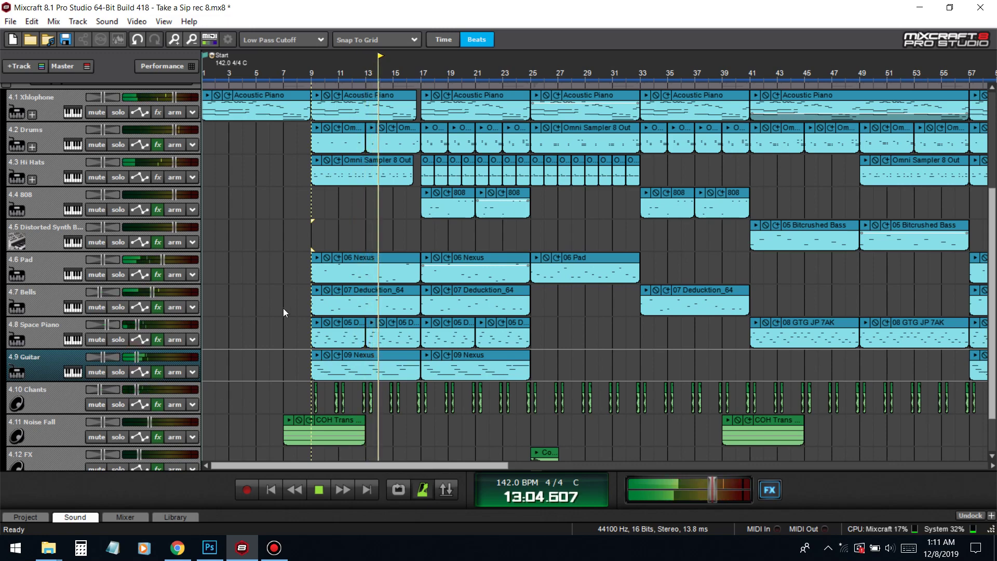
{"action": "key", "text": "space"}
Step: Play the full mix from bar 7 and from just before bar 25 to hear the transition effect tracks
{"action": "left_click", "coordinate": [282, 386]}
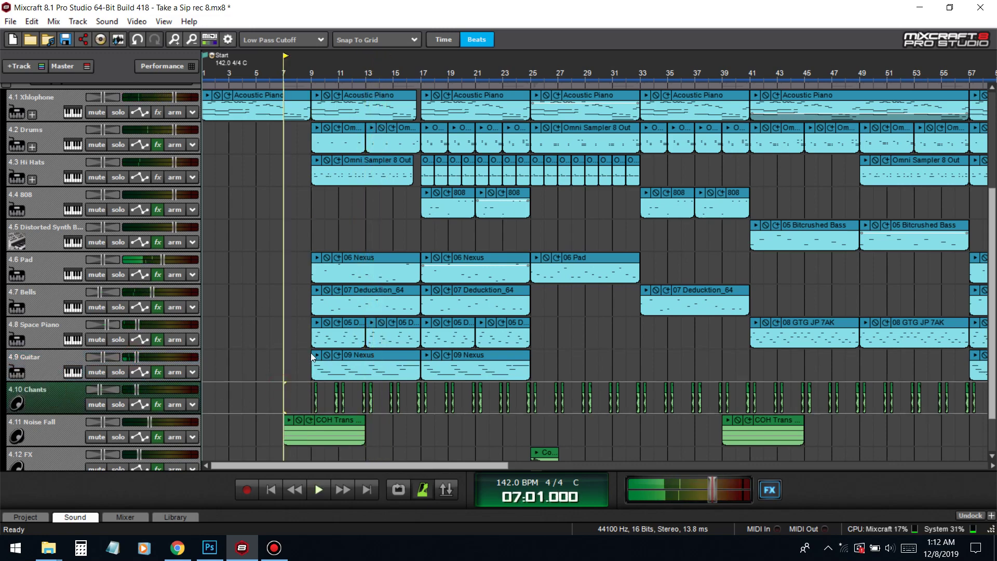
{"action": "key", "text": "space"}
{"action": "scroll", "coordinate": [241, 305], "scroll_direction": "down", "scroll_amount": 2}
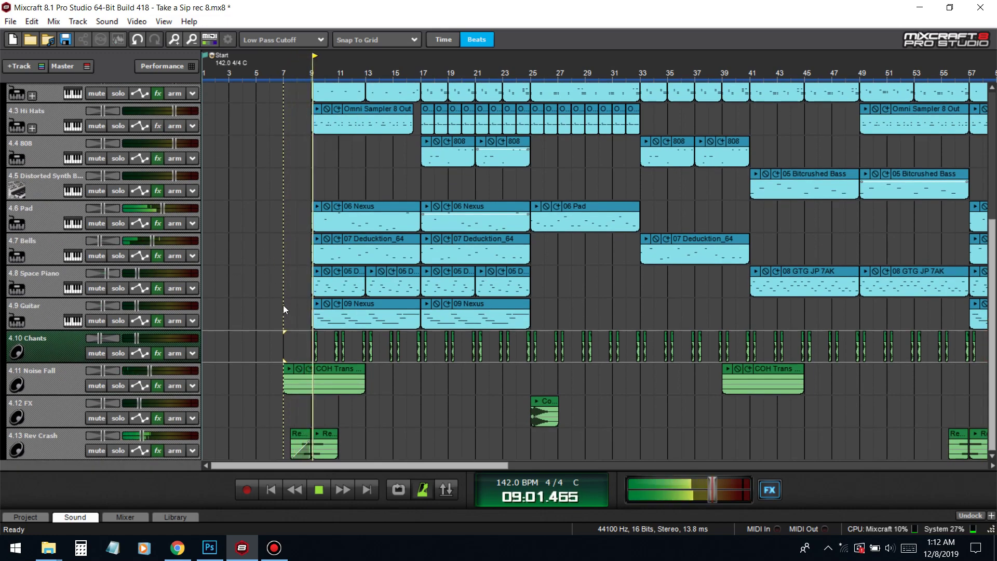
{"action": "left_click", "coordinate": [528, 404]}
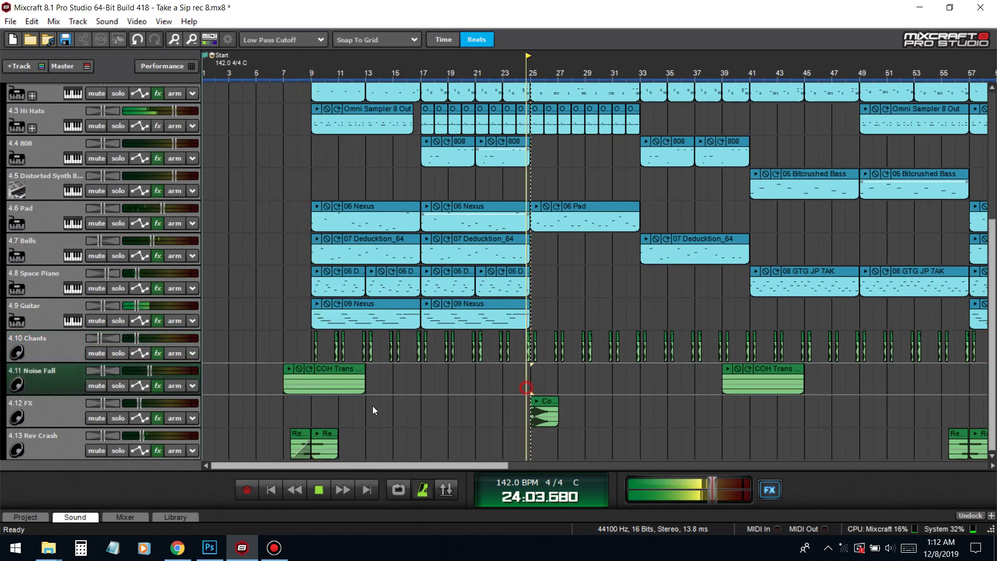
Step: Add the Acoustica Pro Studio Reverb effect to the FX track's effect list
{"action": "left_click", "coordinate": [157, 418]}
{"action": "left_click", "coordinate": [369, 466]}
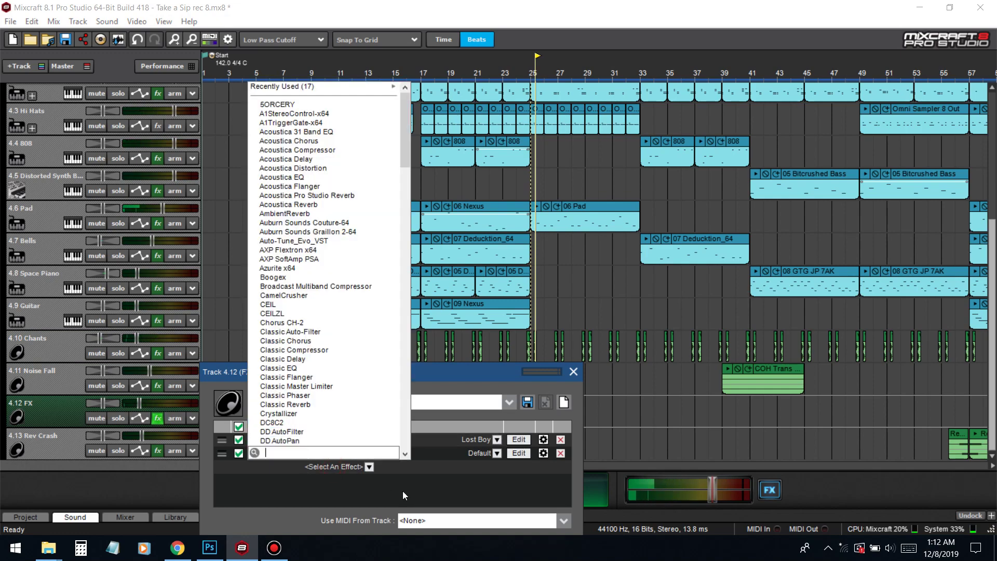
{"action": "type", "text": "re"}
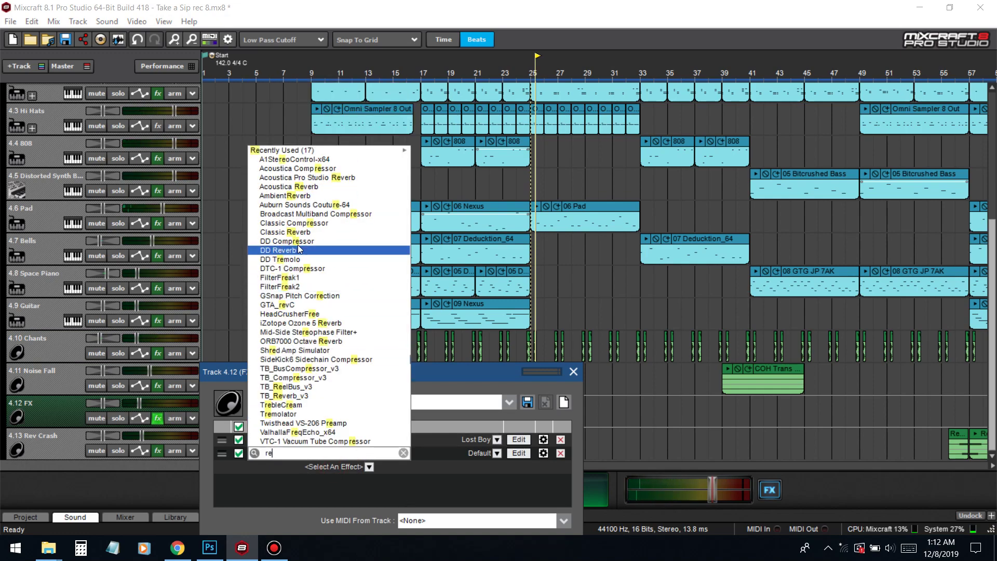
{"action": "left_click", "coordinate": [335, 177]}
Step: Play the mix from bar 25, open the FX track's reverb settings, lower the reverb's mix and close the effect list
{"action": "left_click_drag", "start_coordinate": [492, 377], "coordinate": [647, 449]}
{"action": "left_click", "coordinate": [531, 382]}
{"action": "key", "text": "space"}
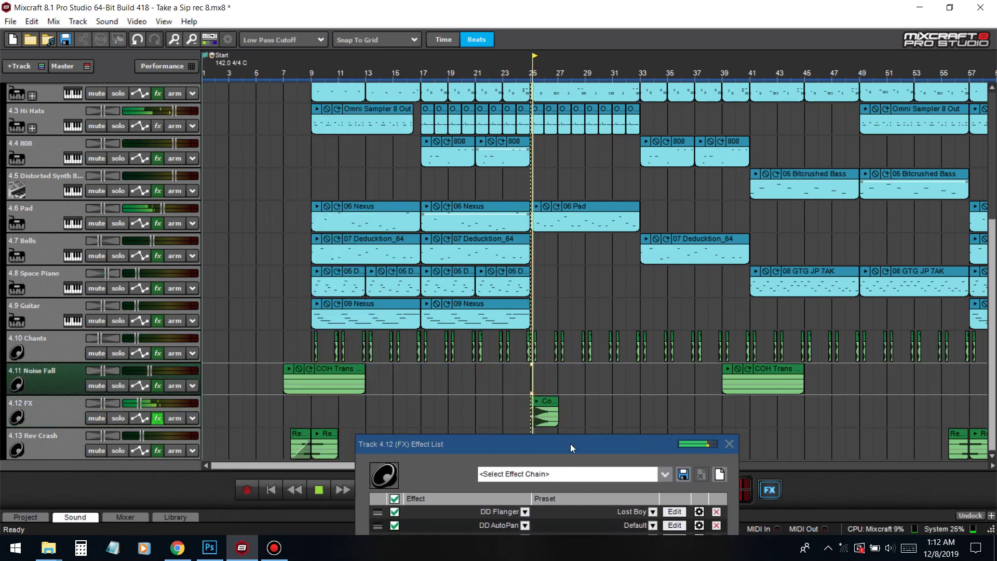
{"action": "left_click_drag", "start_coordinate": [571, 445], "coordinate": [555, 263]}
{"action": "left_click", "coordinate": [660, 357]}
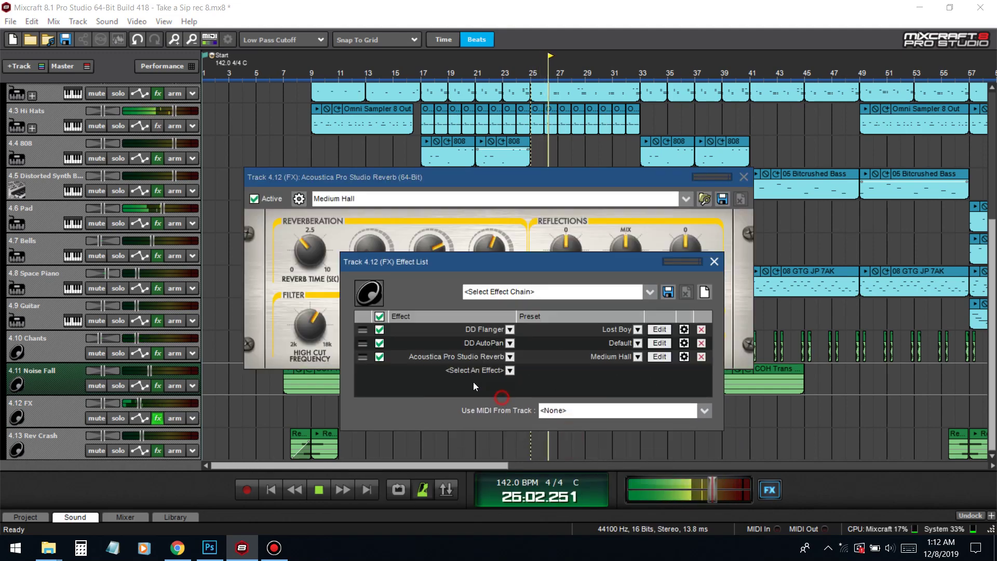
{"action": "left_click", "coordinate": [713, 261]}
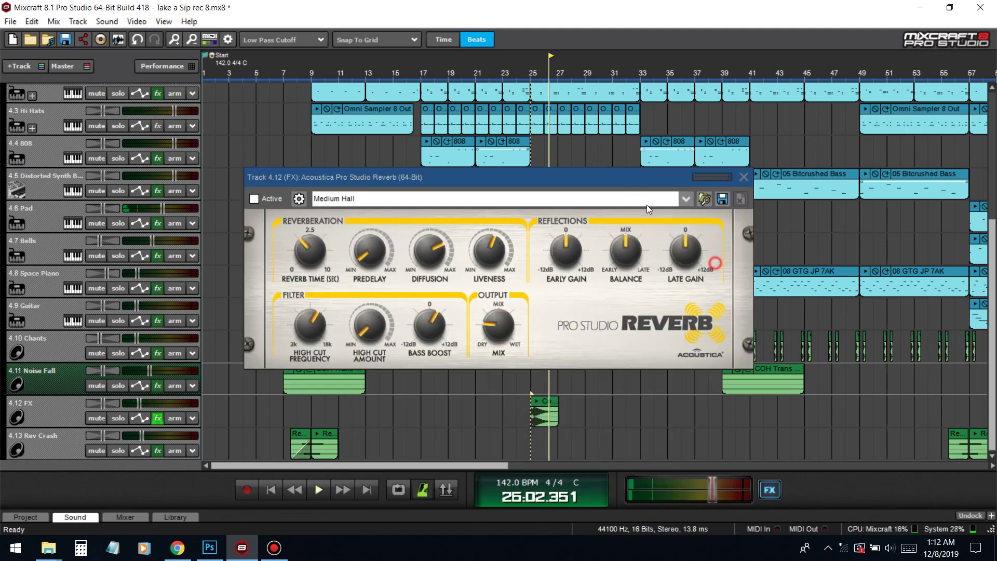
Step: Uncover the FX clip and replay the full mix from bar 25 to hear the FX track
{"action": "left_click_drag", "start_coordinate": [467, 177], "coordinate": [454, 140]}
{"action": "left_click", "coordinate": [526, 372]}
{"action": "key", "text": "space"}
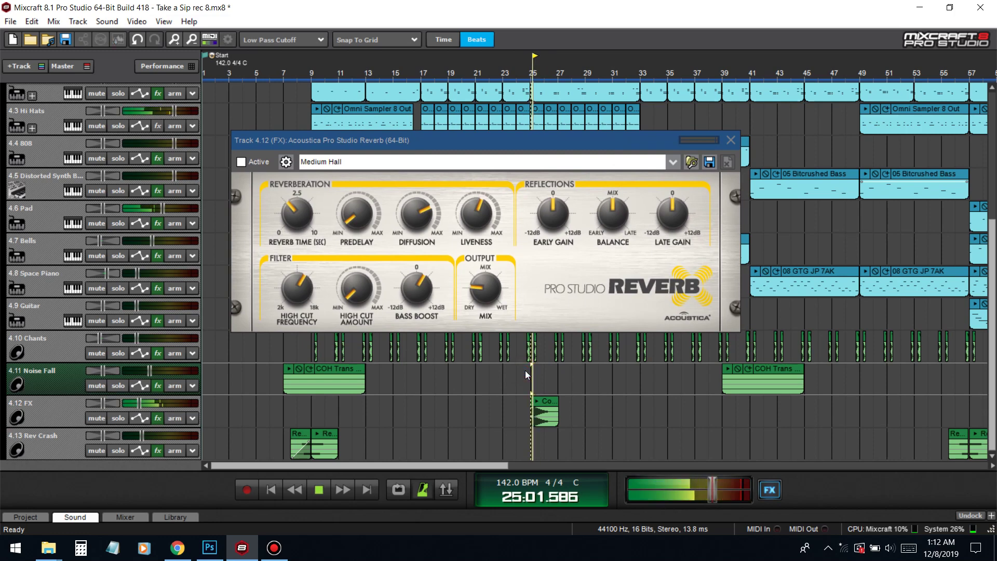
{"action": "left_click", "coordinate": [545, 285]}
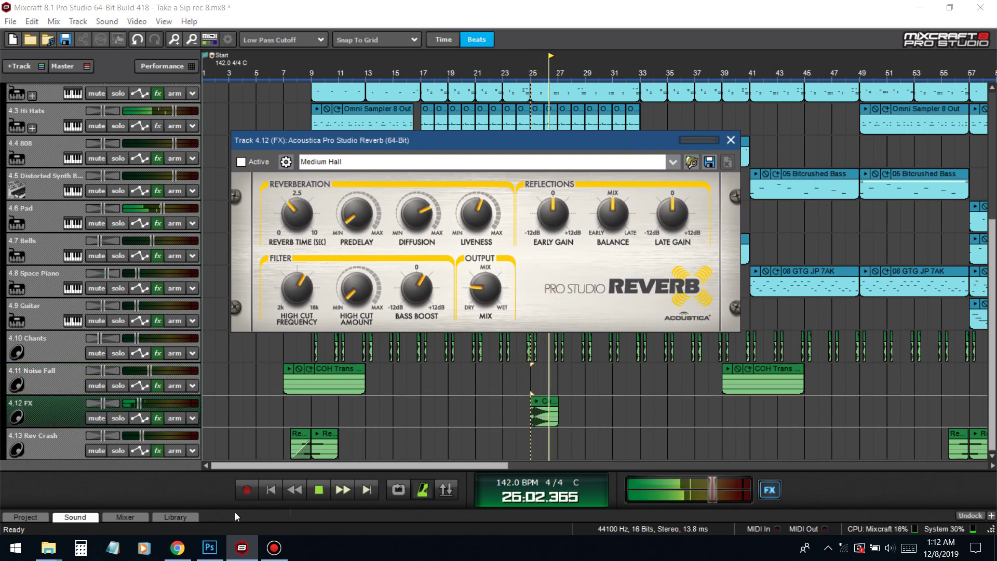
{"action": "key", "text": "space"}
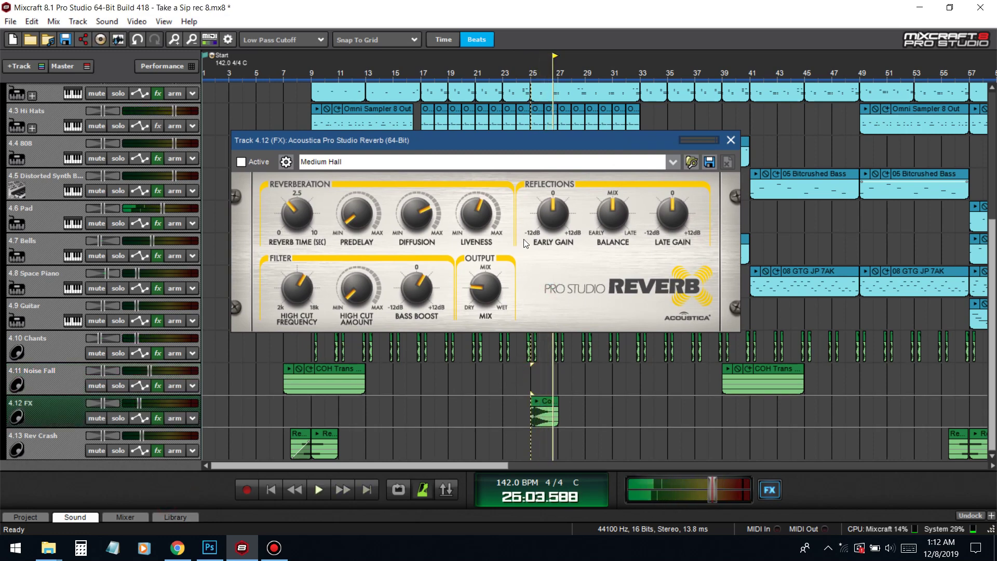
Step: Raise the FX reverb's reflections balance and output mix slightly
{"action": "left_click", "coordinate": [608, 205]}
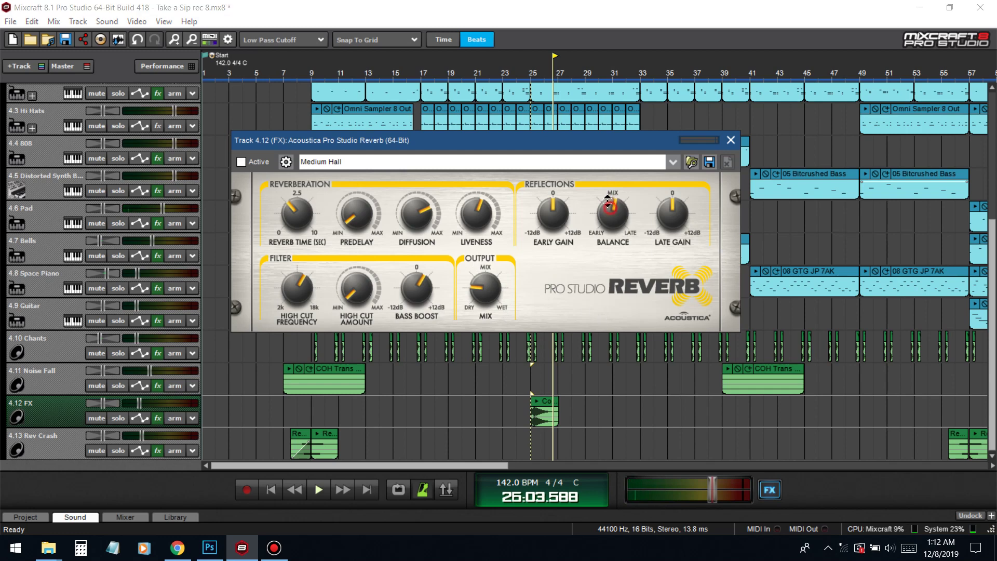
{"action": "left_click", "coordinate": [530, 381]}
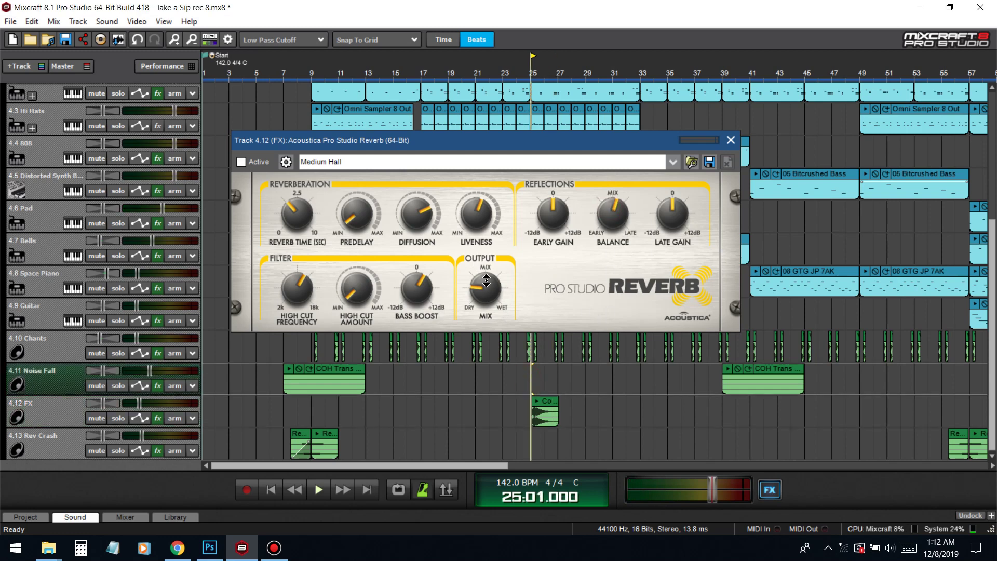
{"action": "left_click", "coordinate": [487, 280]}
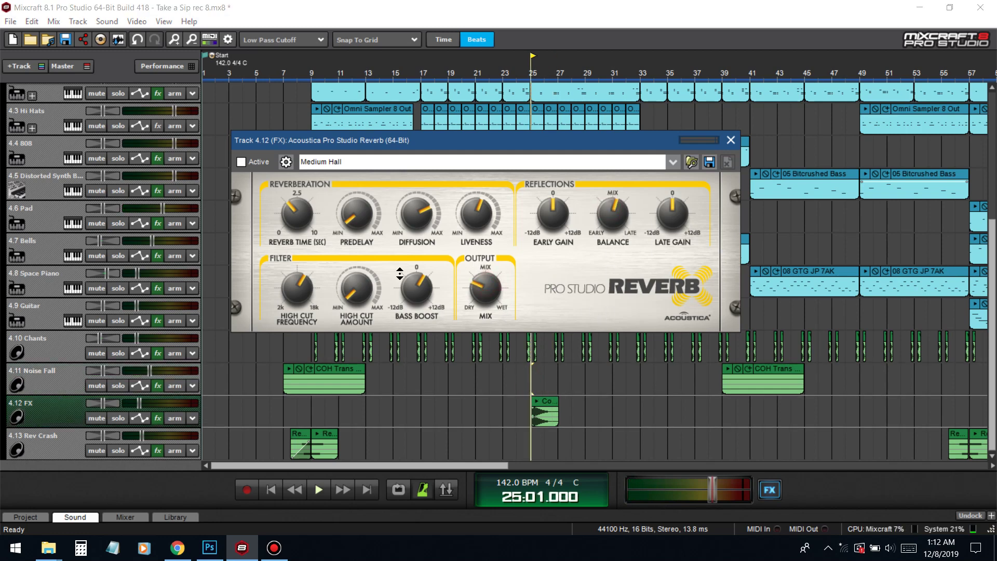
Step: Replay from bar 24 while raising the FX reverb's reverb time, mix, balance and late gain and lowering its high cut frequency
{"action": "left_click", "coordinate": [517, 382]}
{"action": "key", "text": "space"}
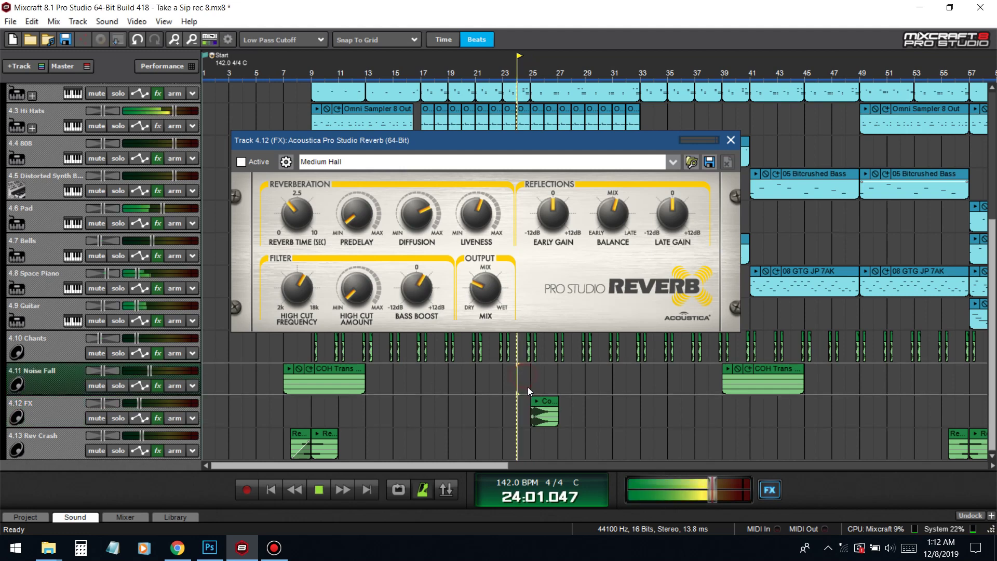
{"action": "left_click", "coordinate": [303, 213]}
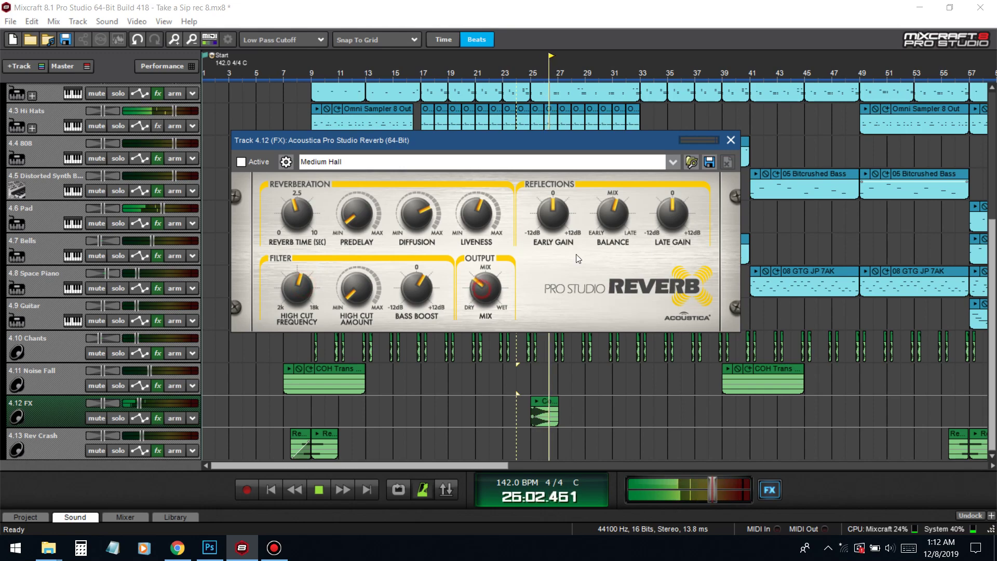
{"action": "left_click", "coordinate": [529, 370]}
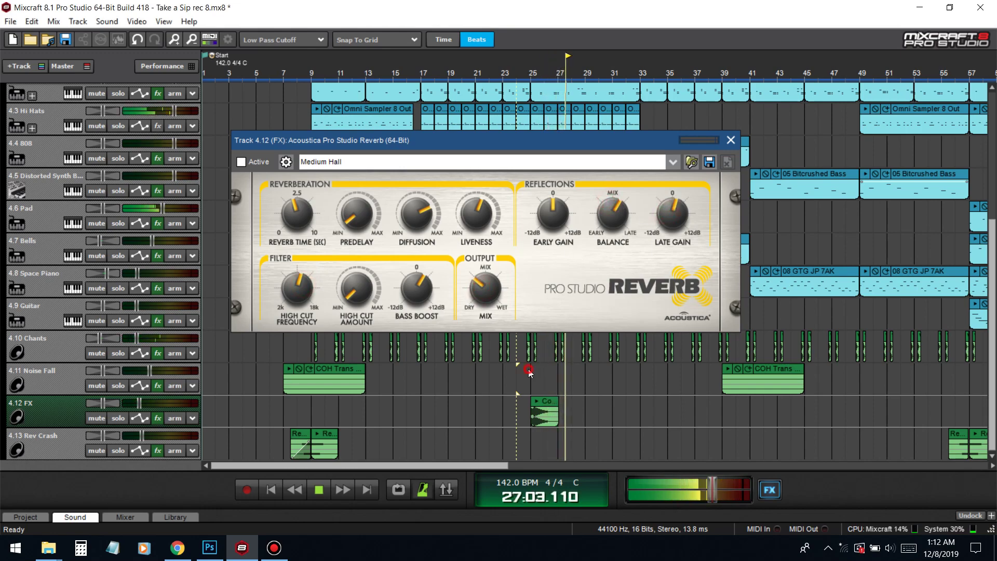
Step: Solo the FX track and play from bar 25 while raising its reverb's balance and late gain and lowering the bass boost
{"action": "left_click", "coordinate": [119, 418]}
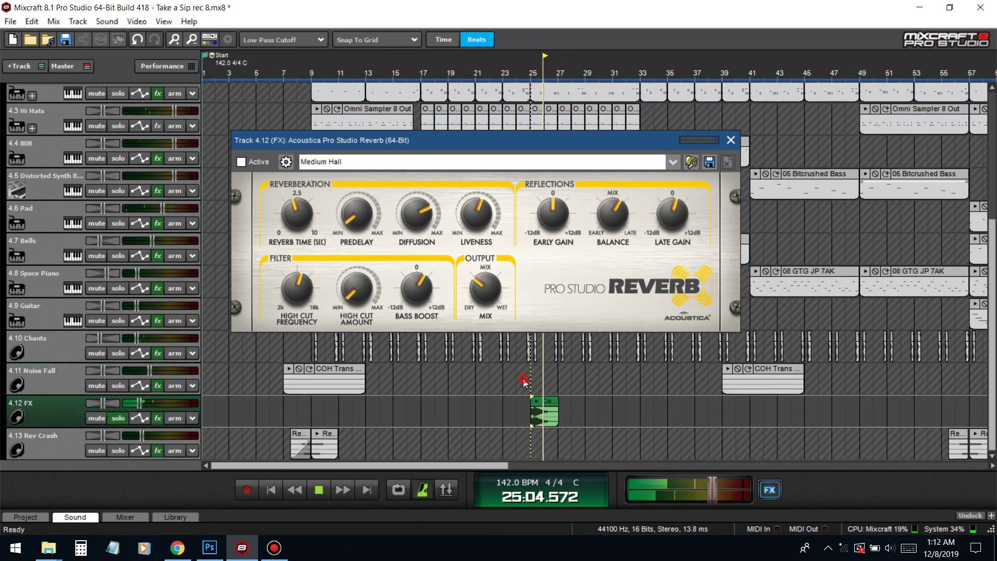
{"action": "left_click", "coordinate": [524, 380]}
{"action": "left_click", "coordinate": [613, 216]}
{"action": "left_click", "coordinate": [674, 217]}
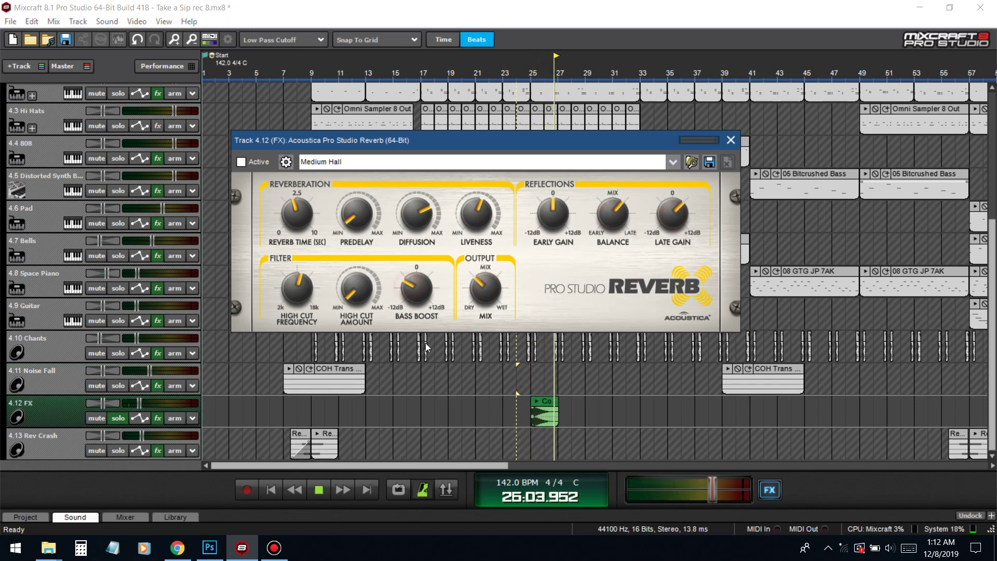
Step: Replay from bar 25 while raising the FX reverb's liveness, diffusion, predelay, reverb time, early gain and output mix
{"action": "left_click", "coordinate": [527, 381]}
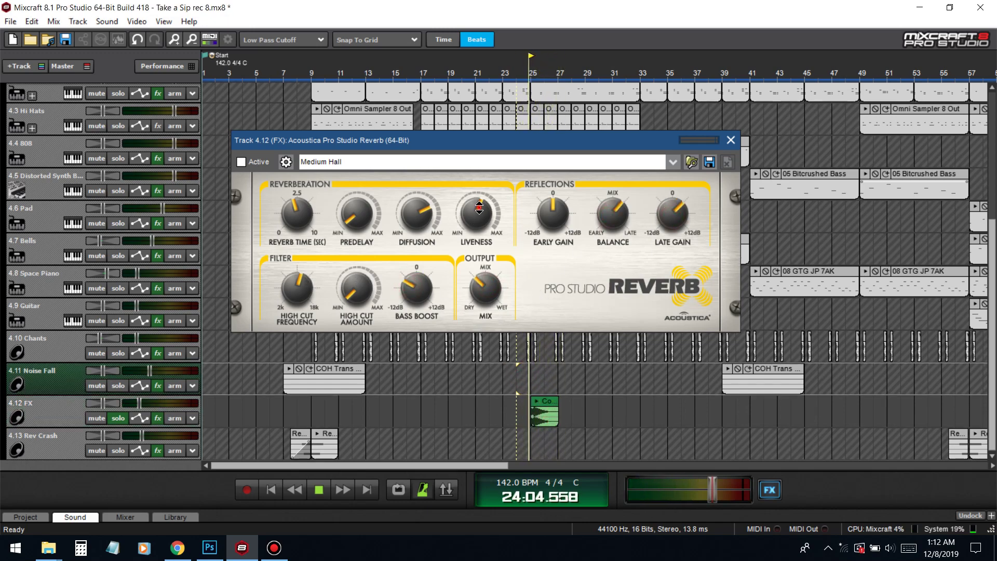
{"action": "left_click", "coordinate": [479, 208]}
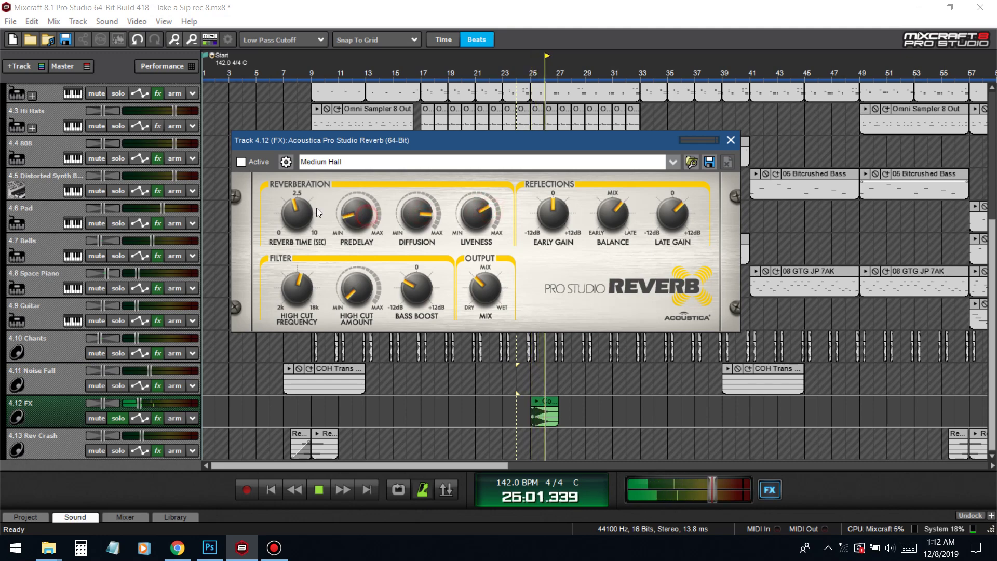
{"action": "left_click", "coordinate": [529, 380]}
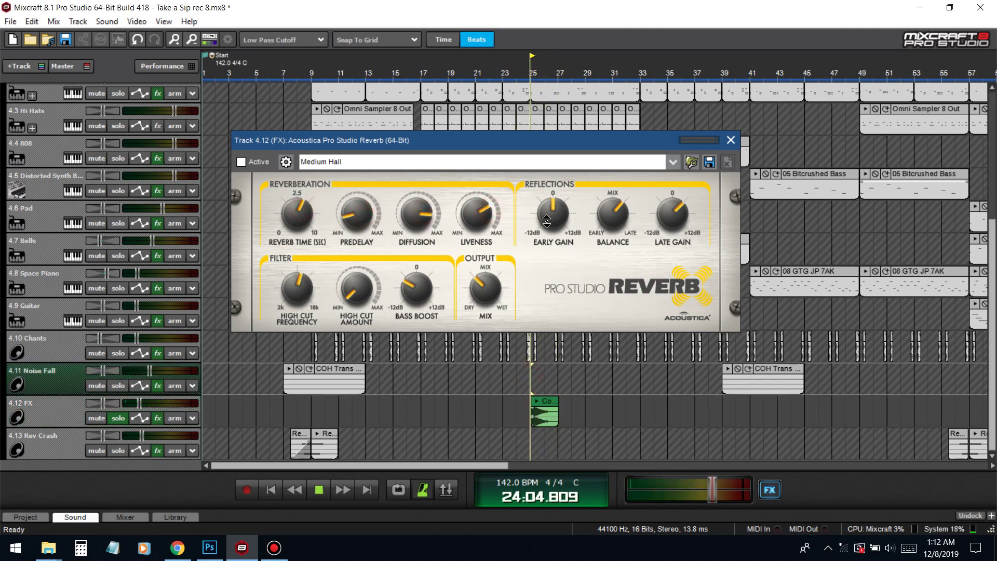
{"action": "left_click", "coordinate": [552, 214]}
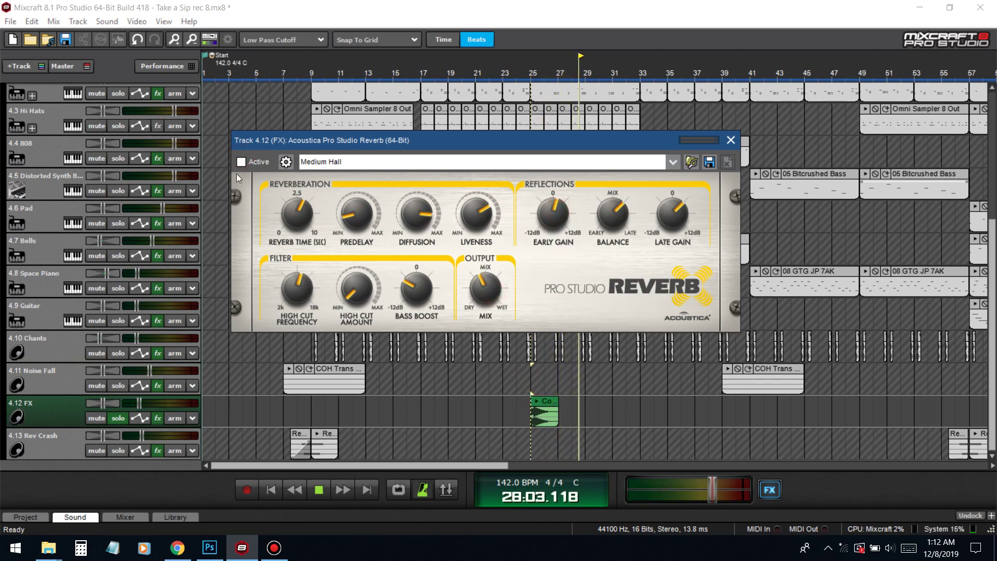
Step: Activate the FX track's reverb and replay from bar 25 while lowering its output mix, reverb time, balance and late gain
{"action": "left_click", "coordinate": [530, 385]}
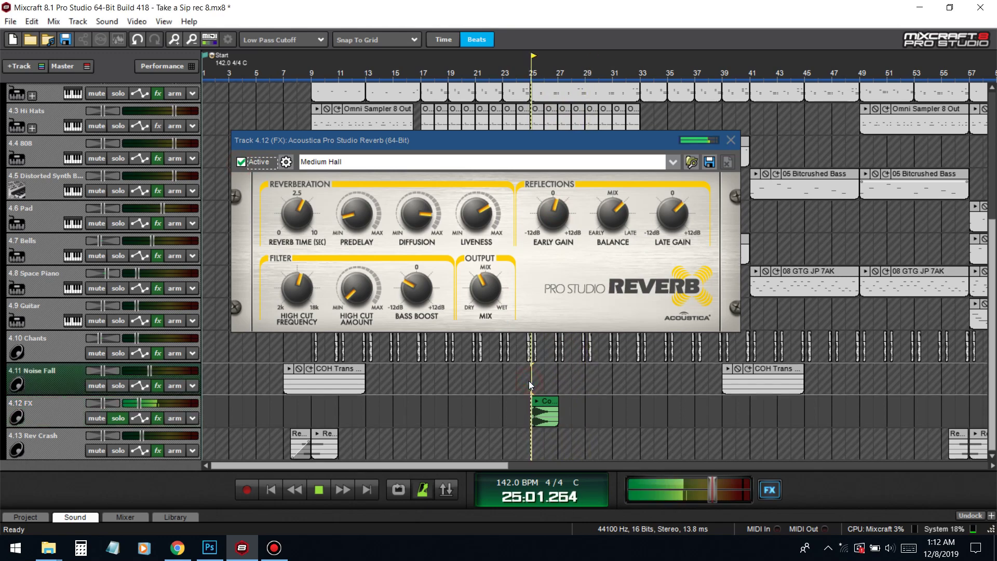
{"action": "left_click_drag", "start_coordinate": [485, 292], "coordinate": [489, 309]}
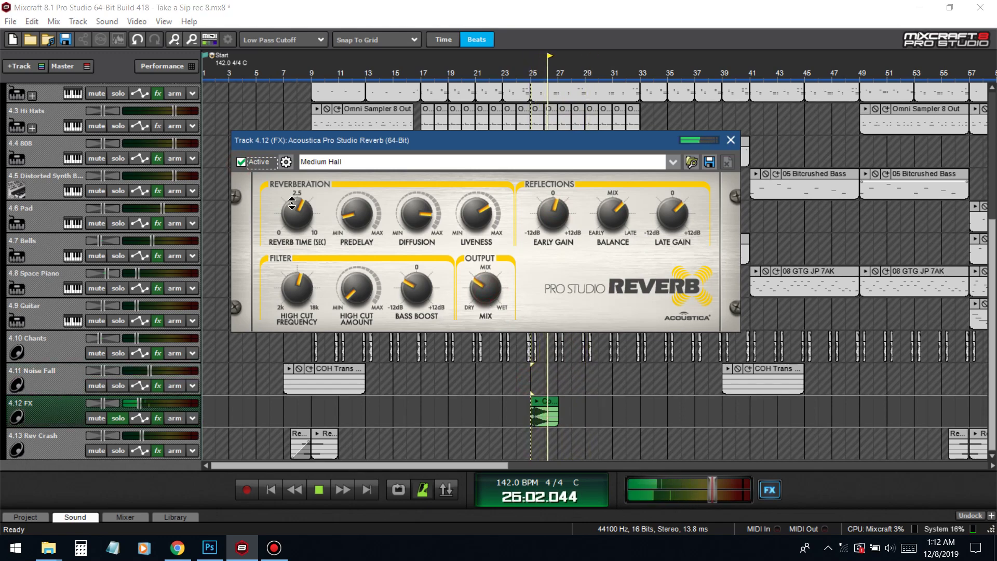
{"action": "left_click", "coordinate": [534, 382]}
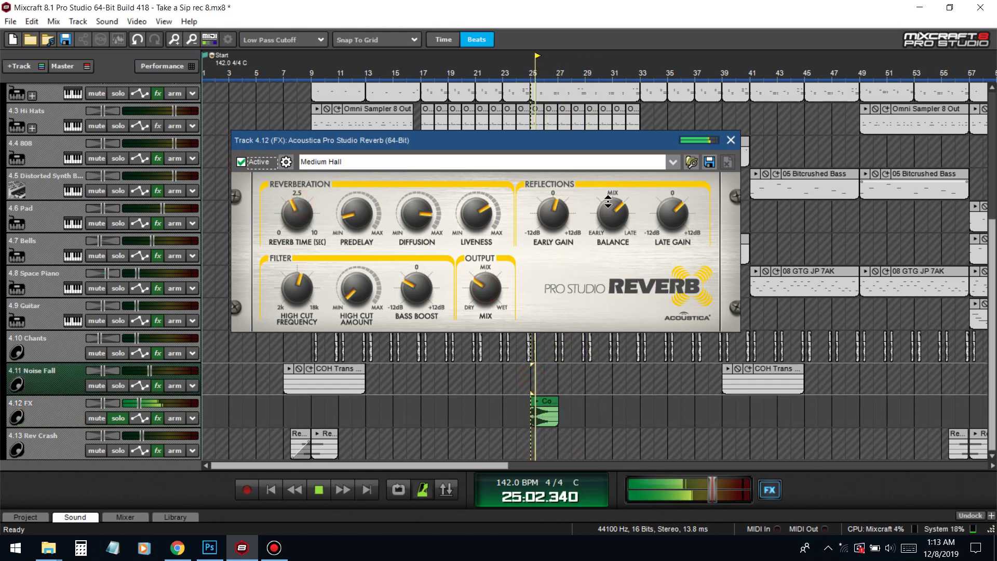
{"action": "left_click", "coordinate": [665, 216]}
Step: Replay from bar 25 while raising the FX reverb's high cut frequency and amount and slightly lowering its bass boost and output mix
{"action": "left_click", "coordinate": [529, 385]}
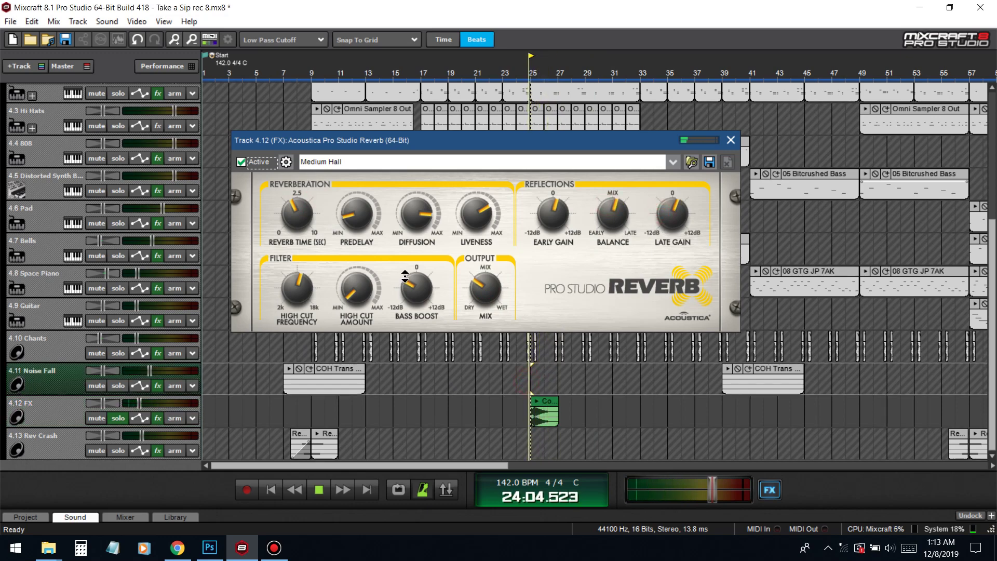
{"action": "left_click", "coordinate": [416, 290]}
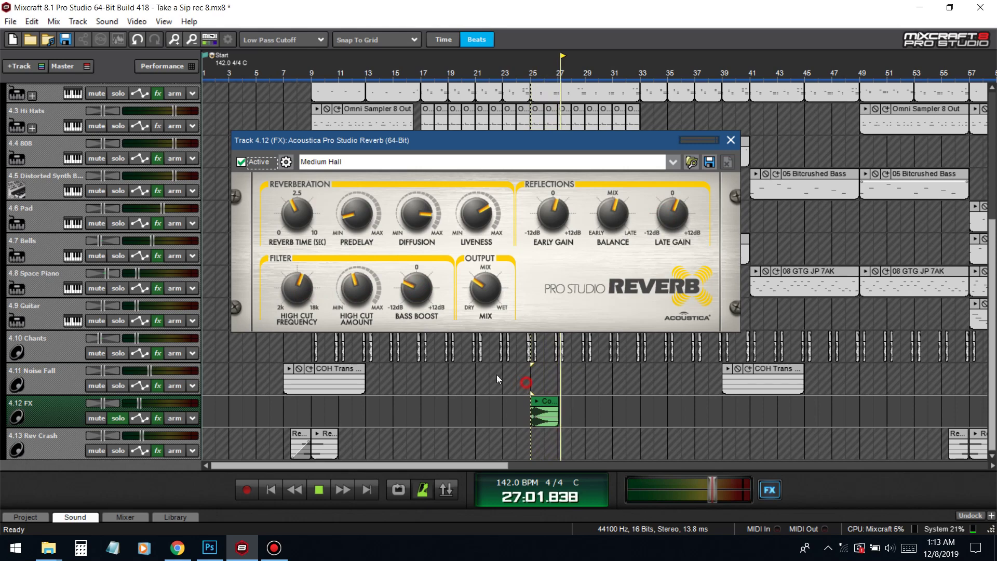
{"action": "left_click", "coordinate": [530, 384]}
{"action": "left_click", "coordinate": [363, 258]}
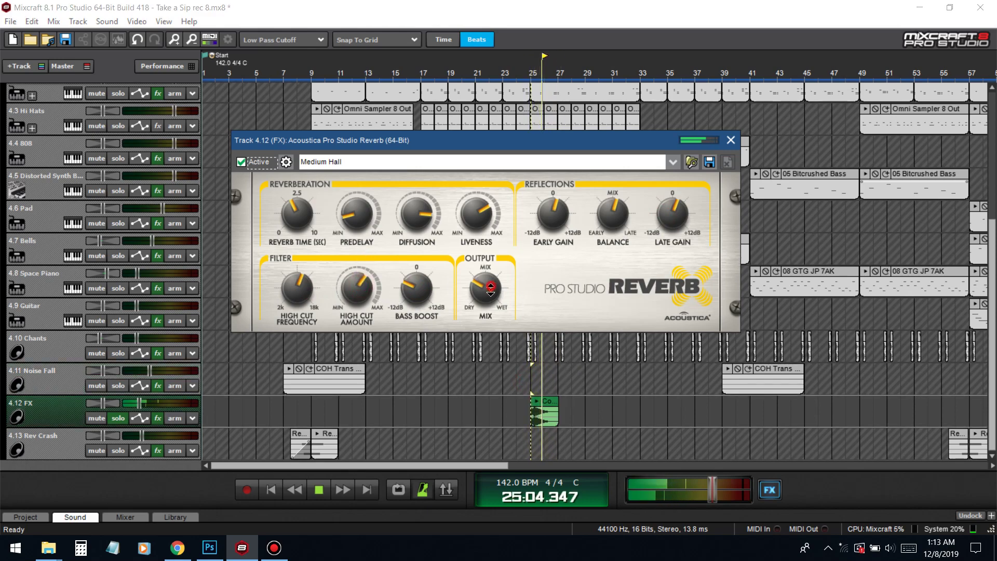
Step: Unsolo the FX track, replay the full mix from bar 24, close the reverb settings and stop playback
{"action": "left_click", "coordinate": [518, 384]}
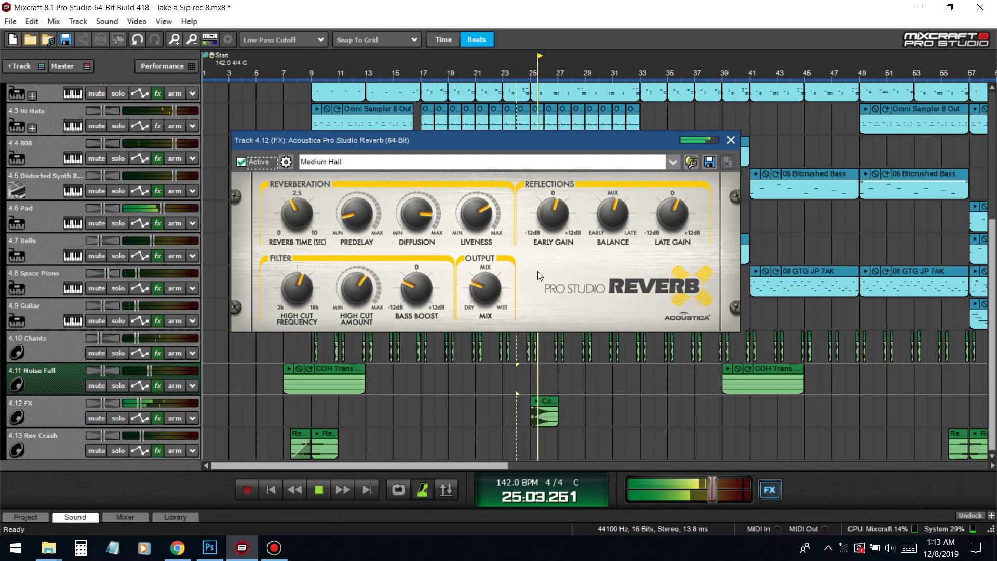
{"action": "left_click", "coordinate": [730, 141]}
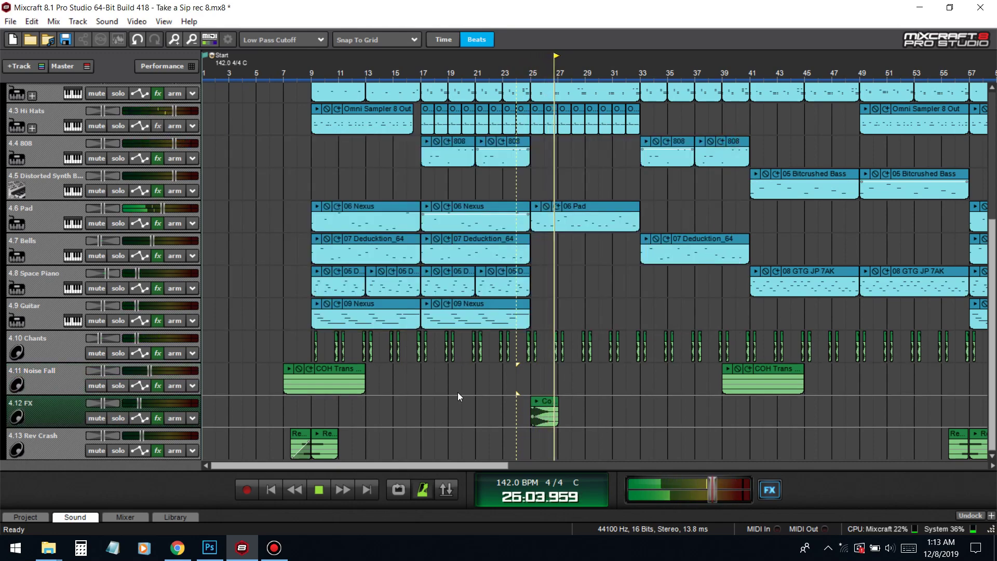
{"action": "key", "text": "space"}
Step: Compare the full mix around bar 25 with the FX track's reverb switched off and on from its effect list
{"action": "left_click", "coordinate": [157, 418]}
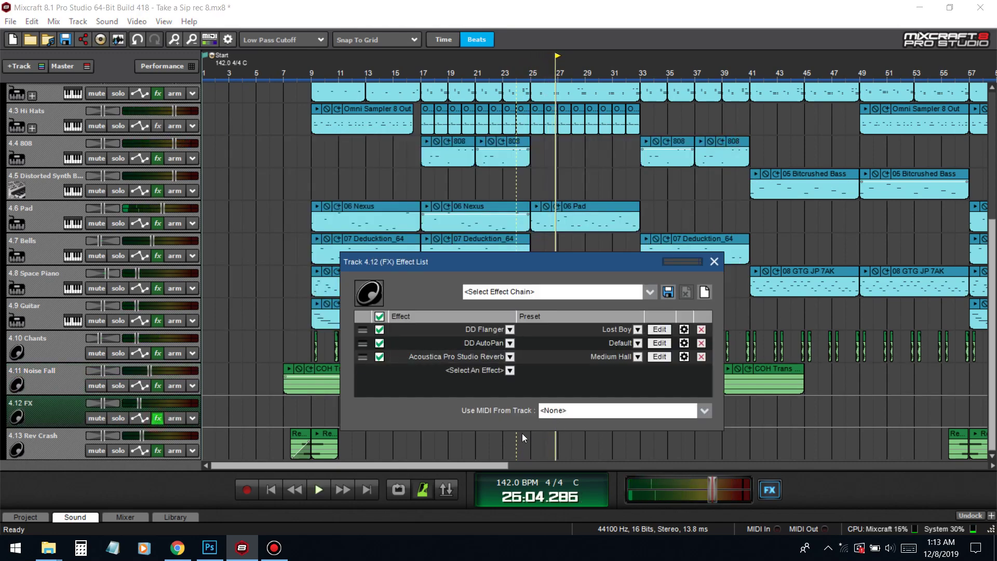
{"action": "left_click_drag", "start_coordinate": [527, 260], "coordinate": [593, 178]}
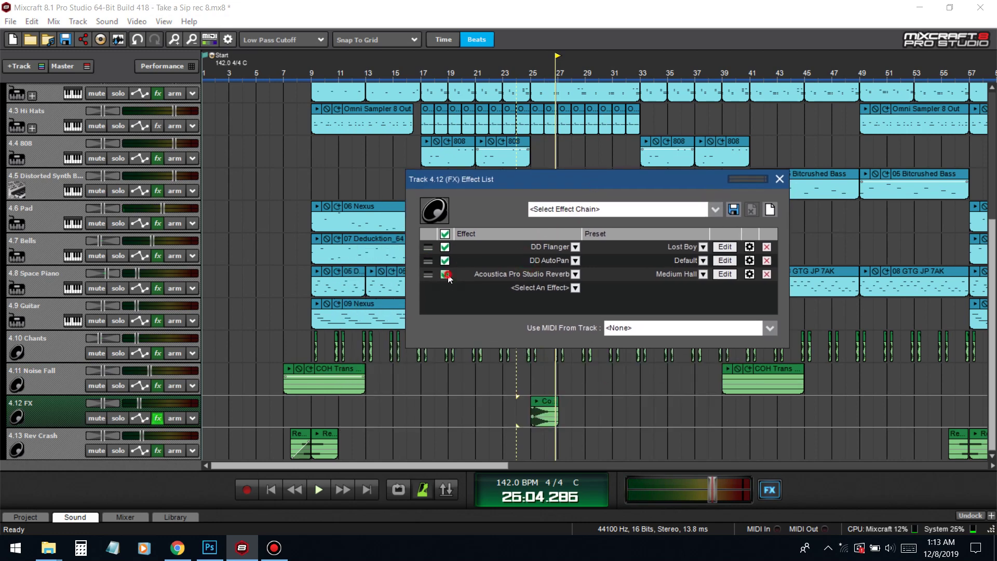
{"action": "left_click", "coordinate": [533, 383]}
{"action": "key", "text": "space"}
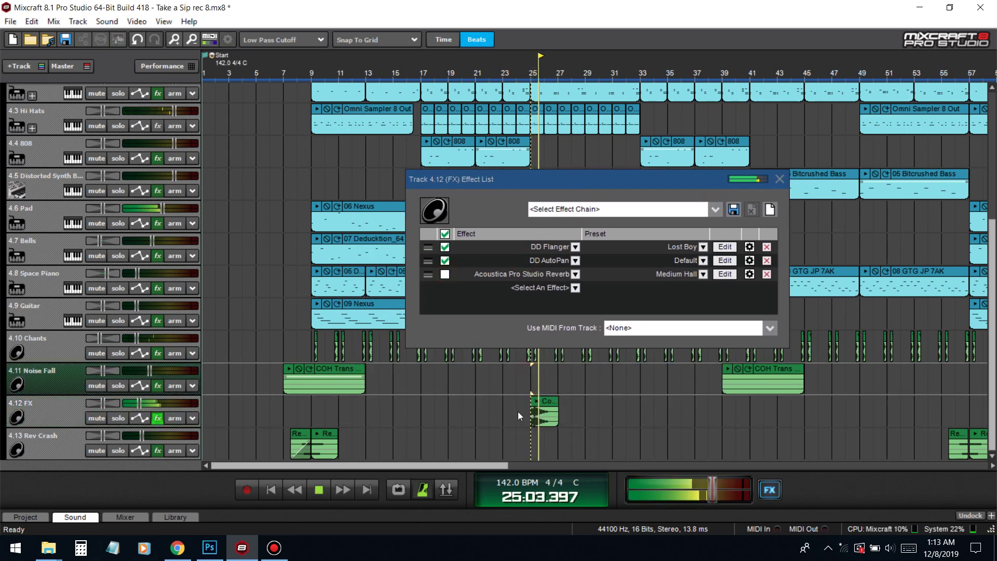
{"action": "left_click", "coordinate": [518, 414]}
{"action": "left_click", "coordinate": [445, 273]}
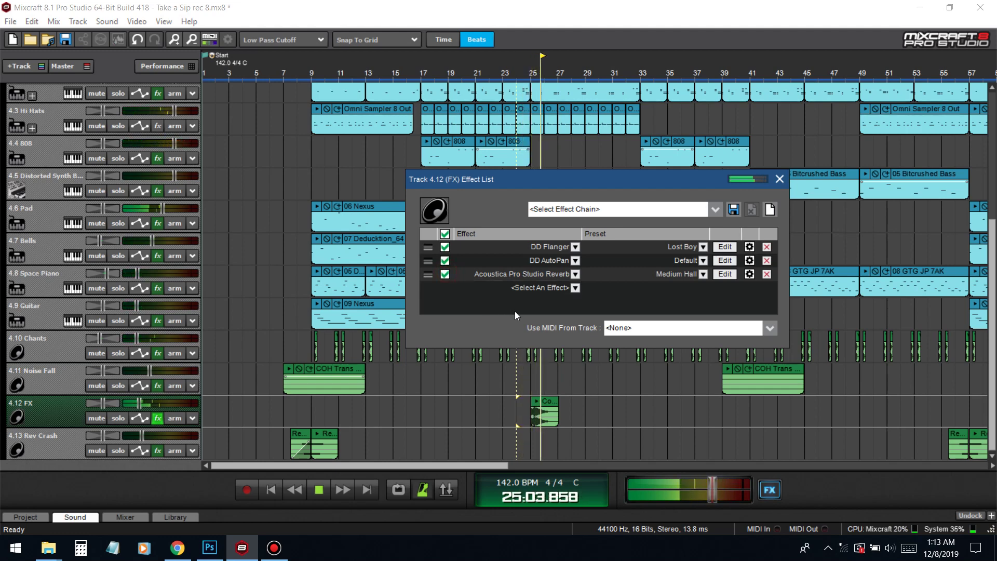
{"action": "left_click", "coordinate": [780, 179]}
{"action": "key", "text": "space"}
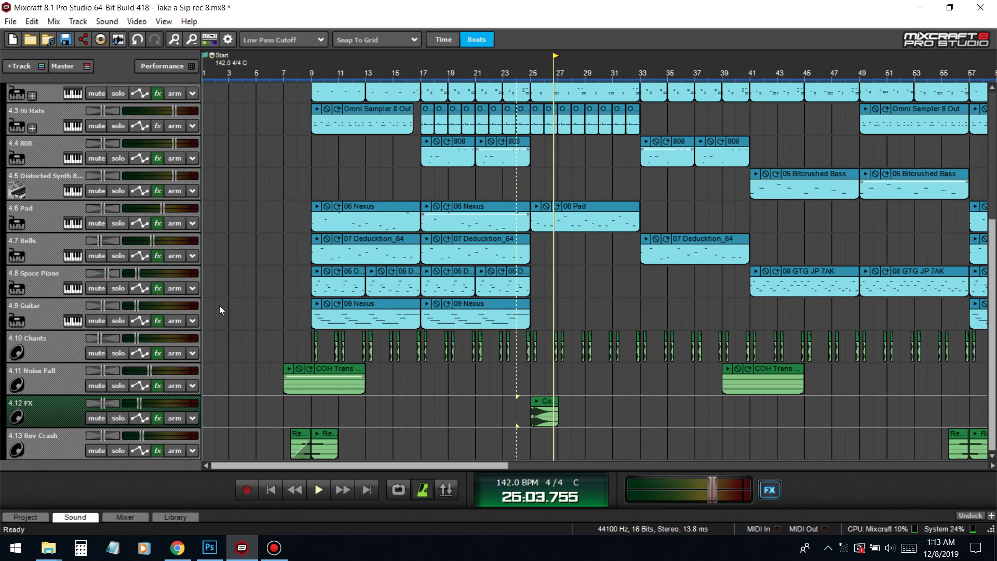
Step: Check the effect lists of the Pad and Bells tracks and close them
{"action": "left_click", "coordinate": [157, 224]}
{"action": "left_click", "coordinate": [156, 225]}
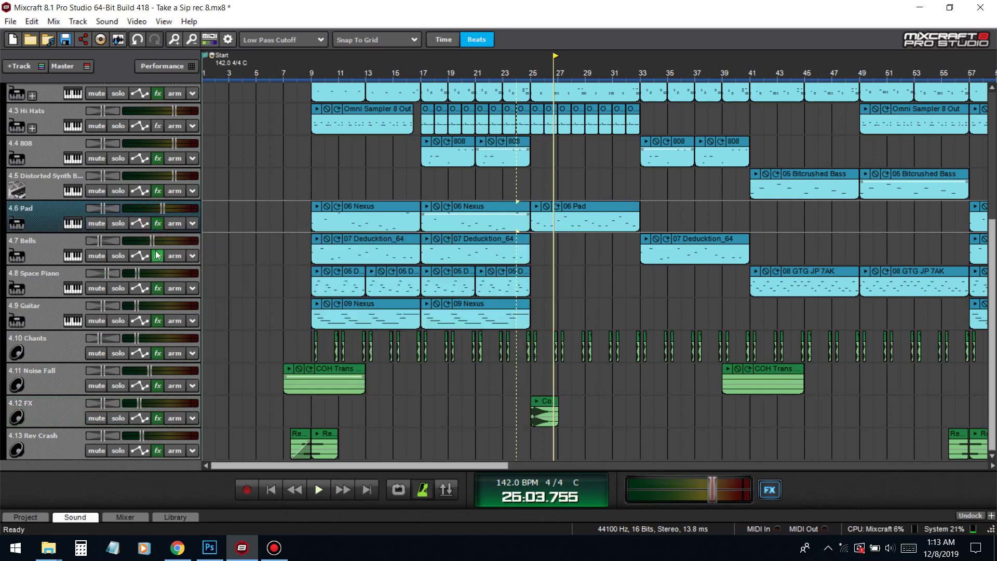
{"action": "left_click", "coordinate": [155, 250]}
{"action": "left_click", "coordinate": [155, 251]}
Step: Add the Acoustica Pro Studio Reverb effect to the Space Piano track, searching the effects for "re"
{"action": "left_click", "coordinate": [158, 288]}
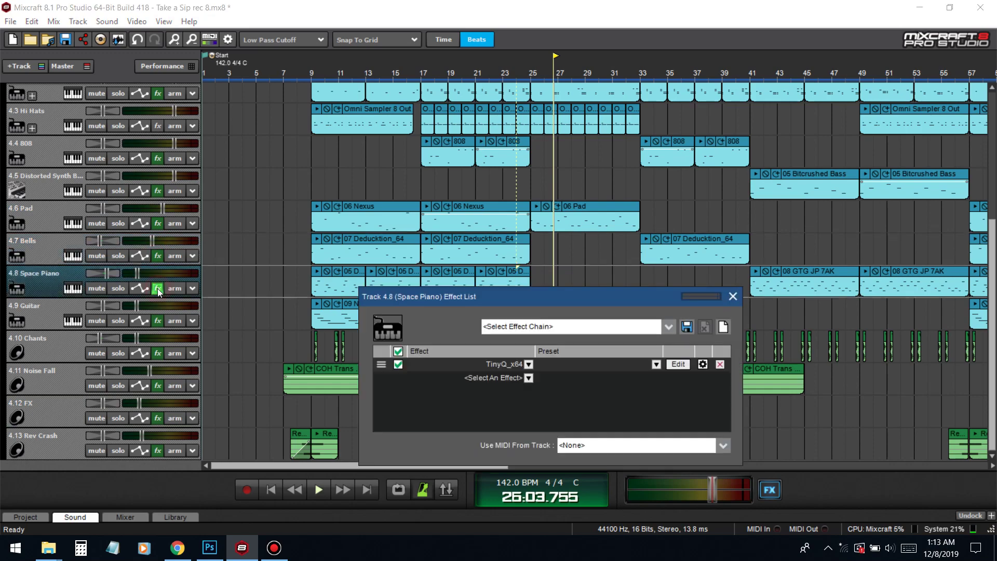
{"action": "left_click", "coordinate": [318, 271]}
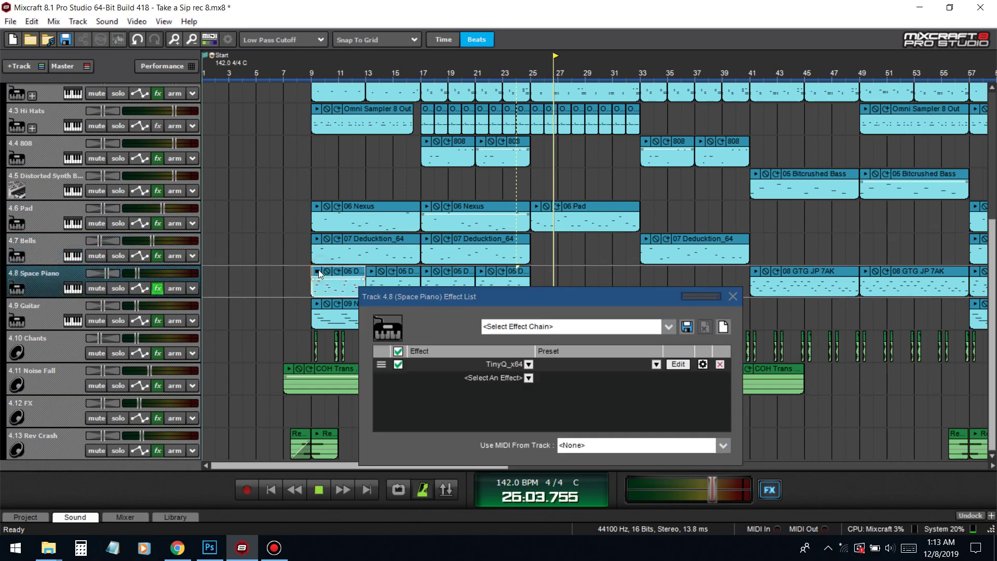
{"action": "left_click", "coordinate": [529, 377]}
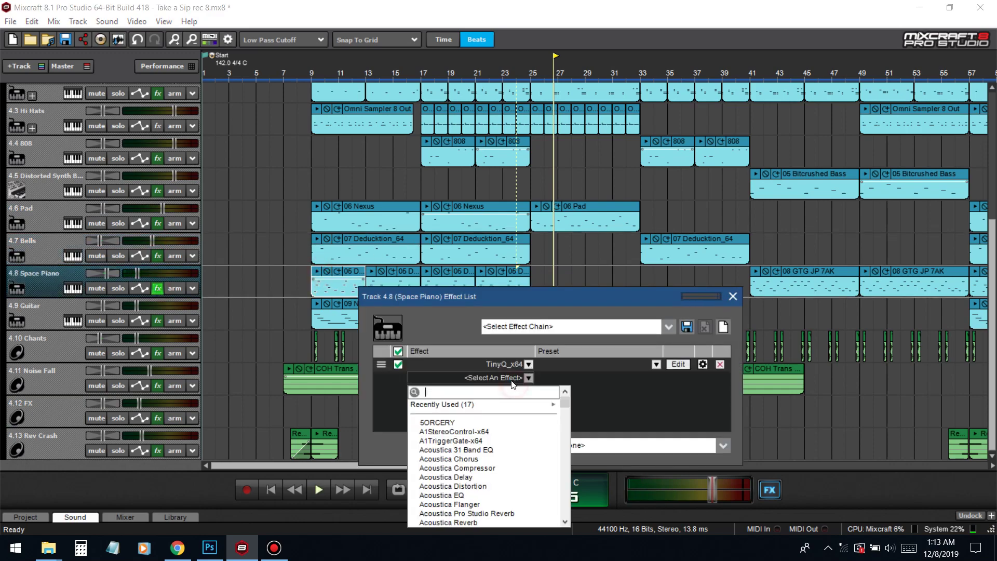
{"action": "type", "text": "re"}
{"action": "left_click", "coordinate": [484, 431]}
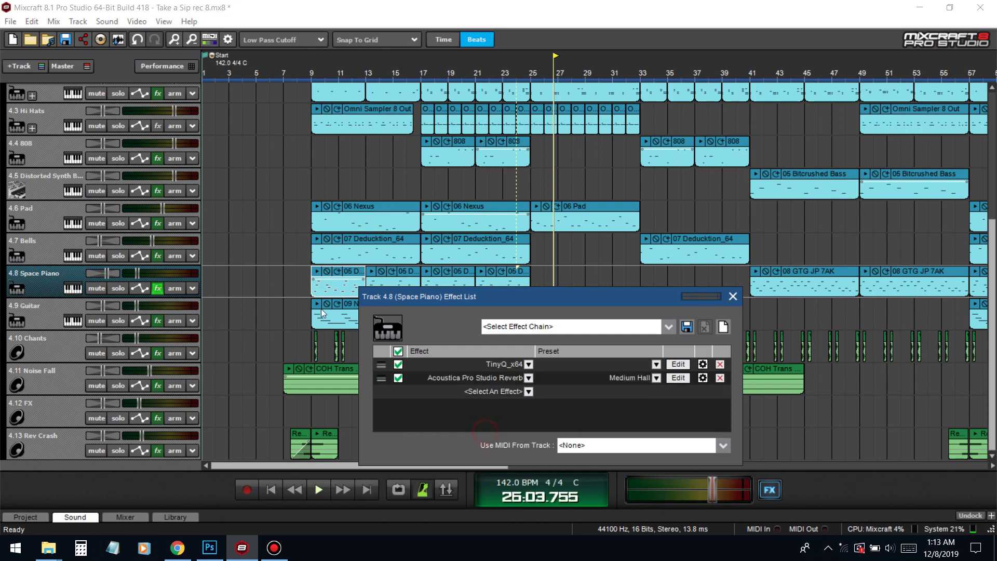
Step: Set the Space Piano reverb's output mix mostly toward dry and close its settings
{"action": "left_click", "coordinate": [318, 272]}
{"action": "left_click", "coordinate": [678, 378]}
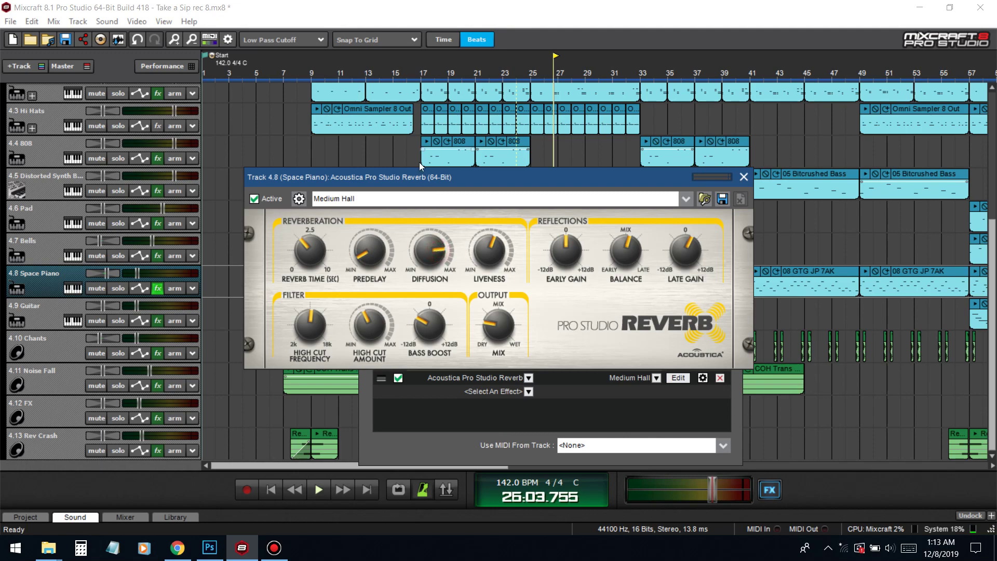
{"action": "left_click", "coordinate": [743, 179]}
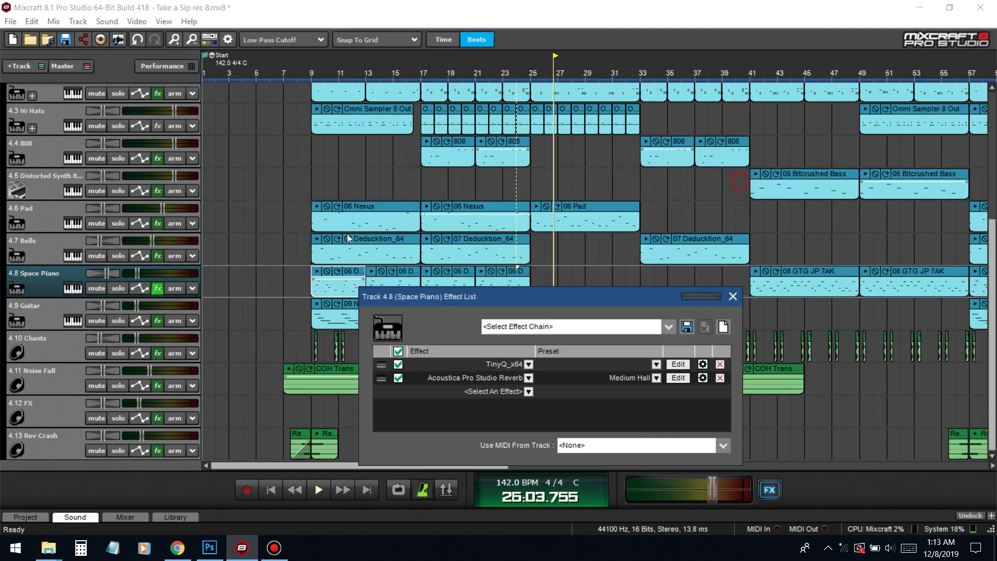
Step: Play the mix from bar 9 while raising the Space Piano track's volume, briefly soloing the track, and close its effect list
{"action": "left_click", "coordinate": [319, 184]}
{"action": "key", "text": "space"}
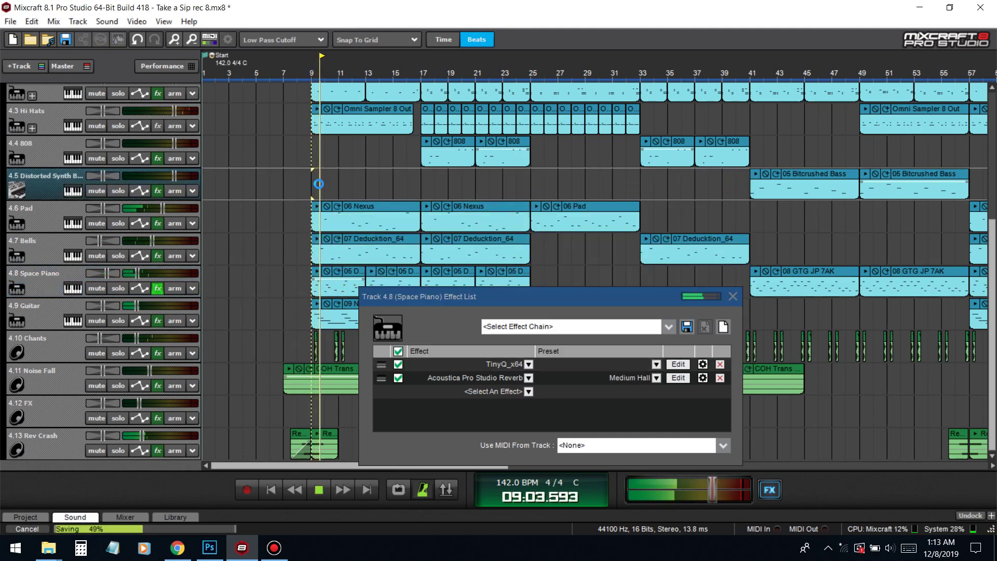
{"action": "left_click", "coordinate": [140, 275]}
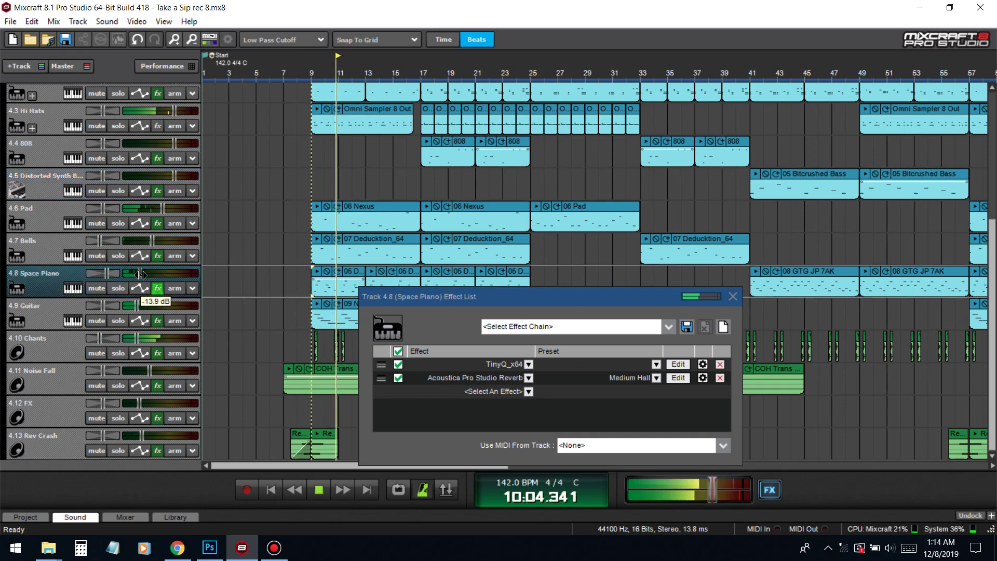
{"action": "left_click", "coordinate": [119, 289]}
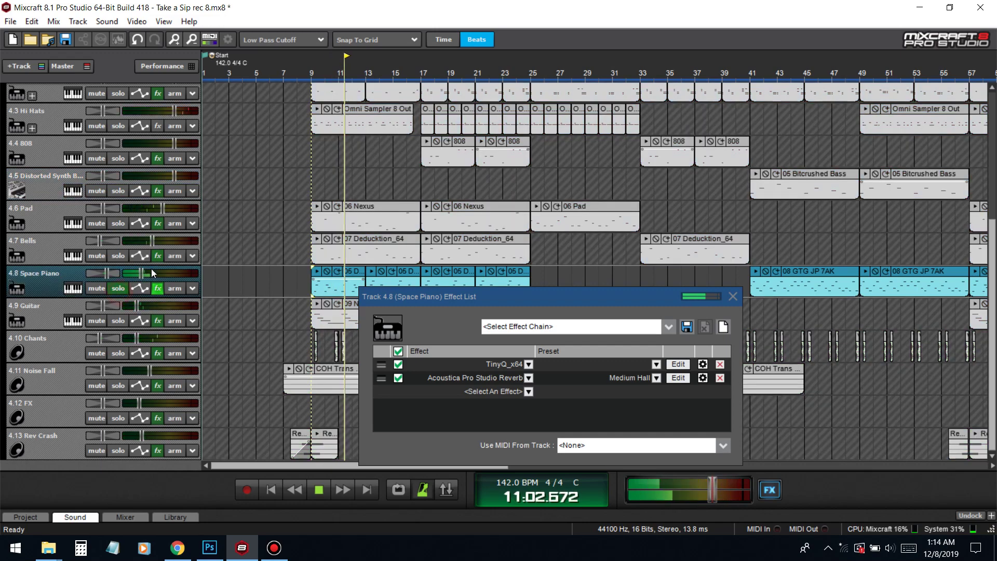
{"action": "left_click", "coordinate": [120, 288]}
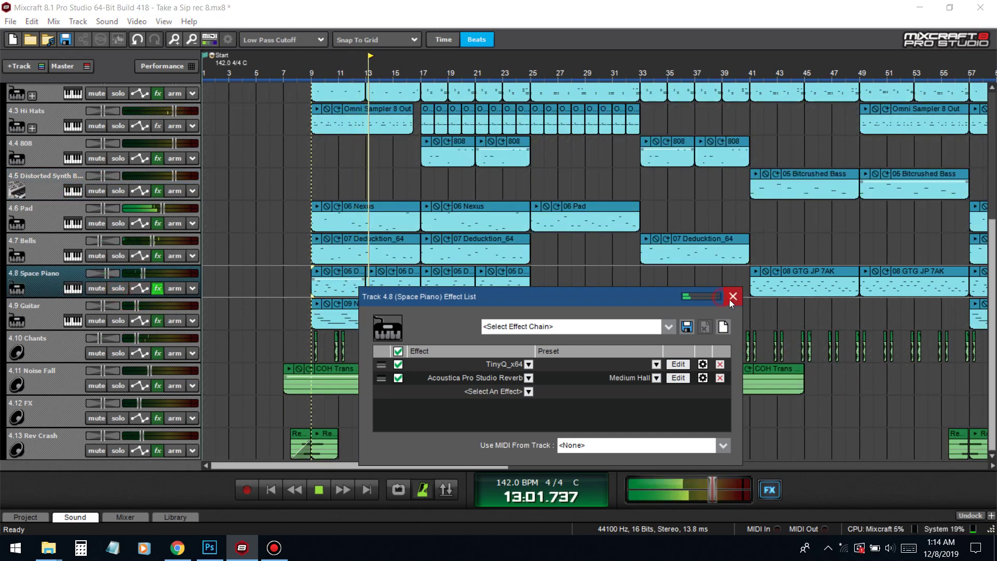
{"action": "left_click", "coordinate": [731, 299]}
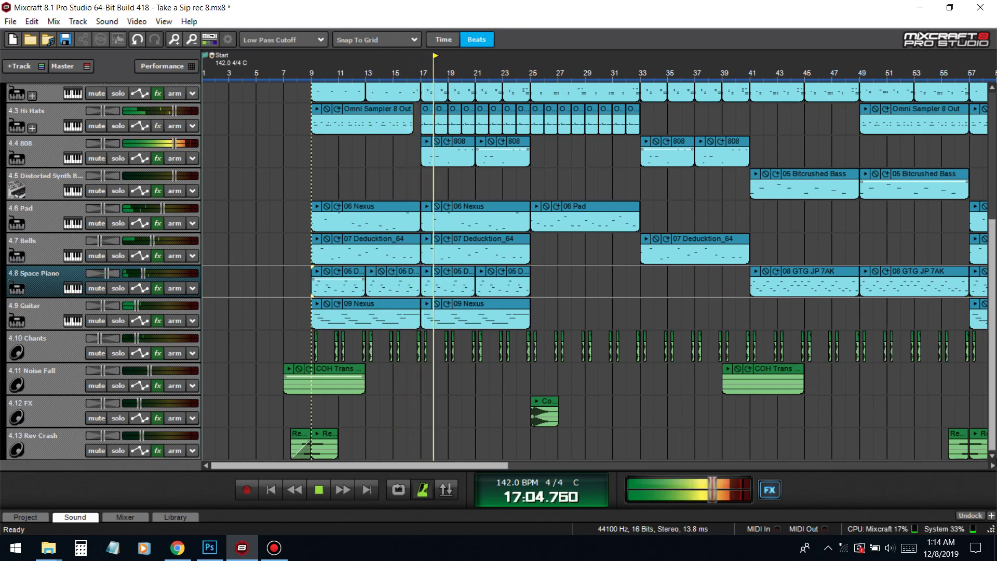
{"action": "key", "text": "space"}
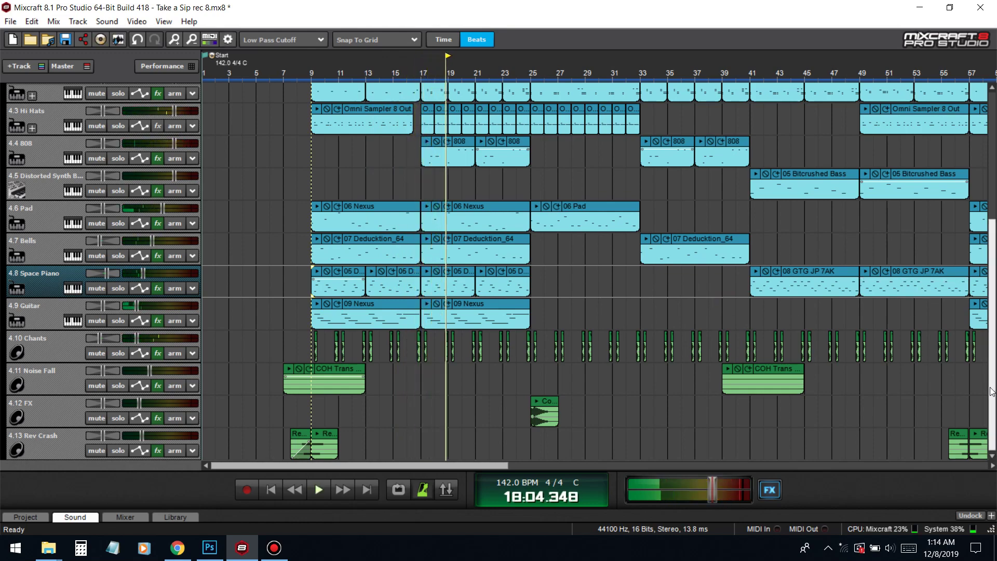
Step: Expand the Hi Hats output tracks, then route Dark Hat to output 2 and Sizzle Open Hat to output 3 in its sampler
{"action": "left_click_drag", "start_coordinate": [993, 392], "coordinate": [971, 255]}
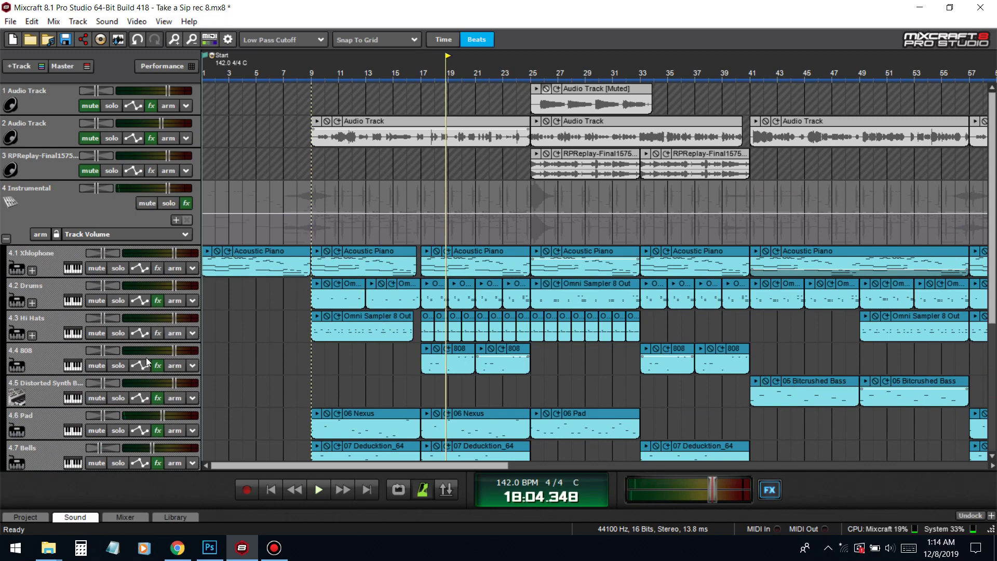
{"action": "left_click", "coordinate": [32, 335]}
{"action": "left_click", "coordinate": [73, 333]}
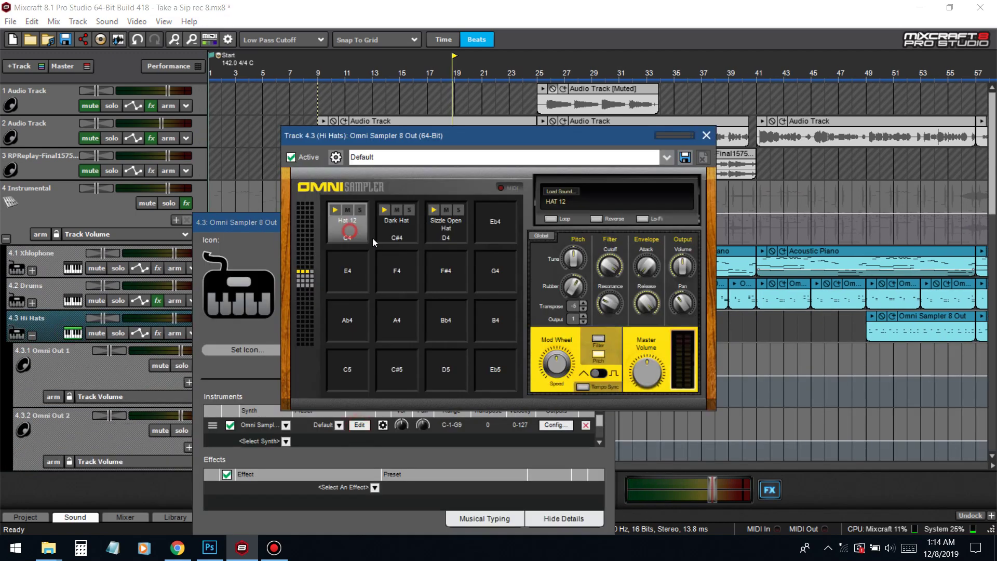
{"action": "left_click", "coordinate": [385, 234]}
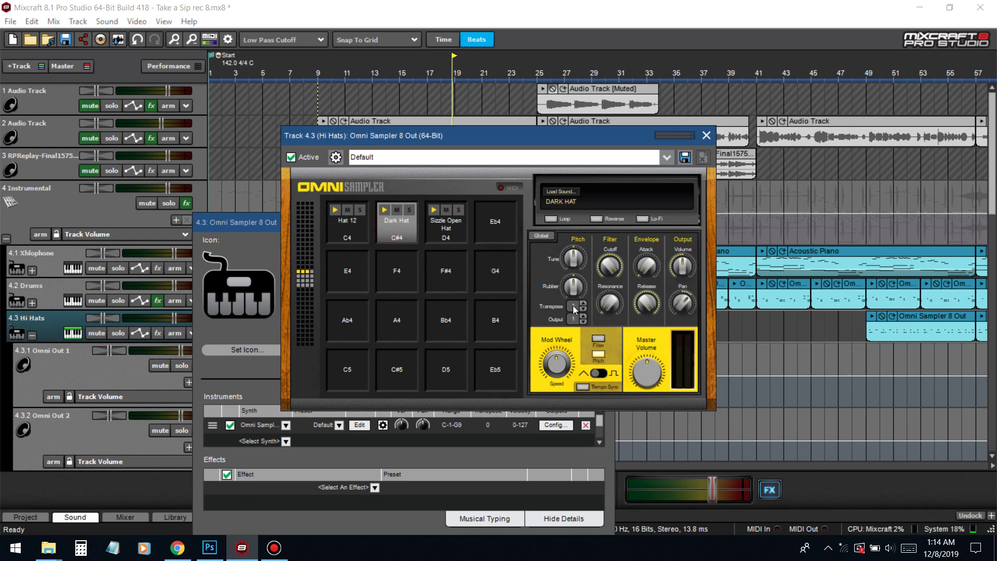
{"action": "left_click", "coordinate": [573, 317]}
{"action": "left_click", "coordinate": [451, 230]}
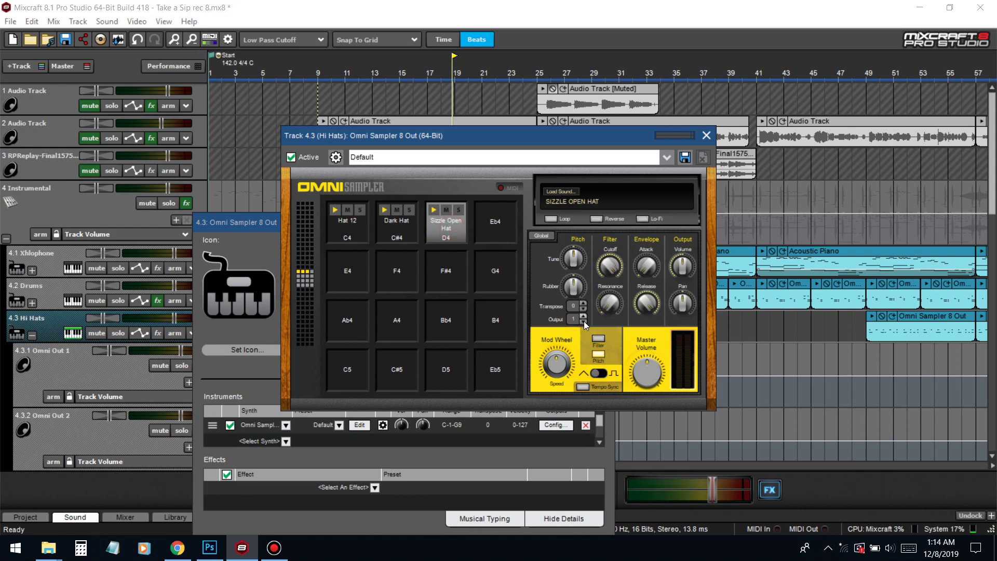
{"action": "left_click", "coordinate": [707, 136]}
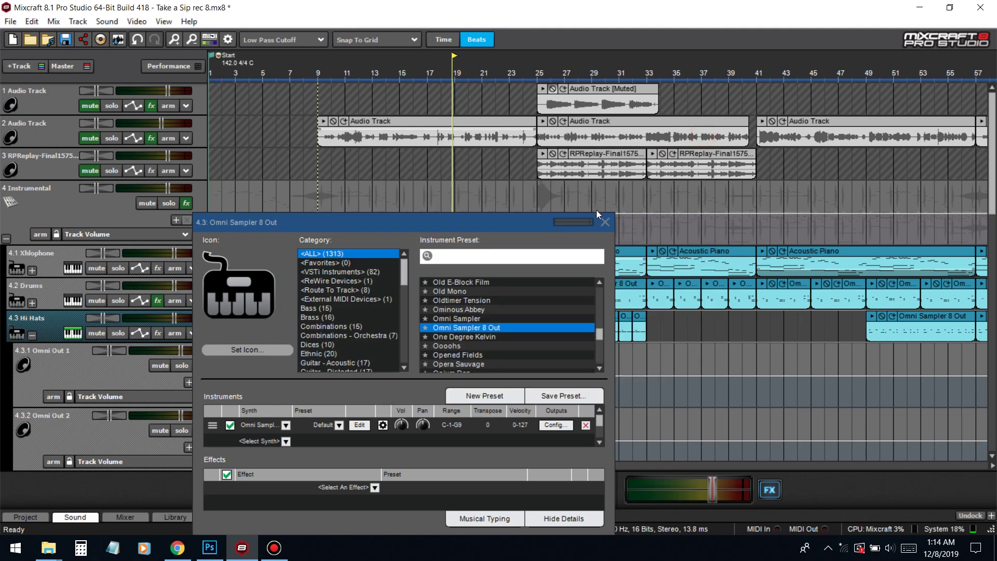
{"action": "left_click", "coordinate": [600, 215]}
Step: Open the Omni Out 2 effect list and solo the Hi Hats track for playback from bar 17
{"action": "scroll", "coordinate": [89, 356], "scroll_direction": "down", "scroll_amount": 5}
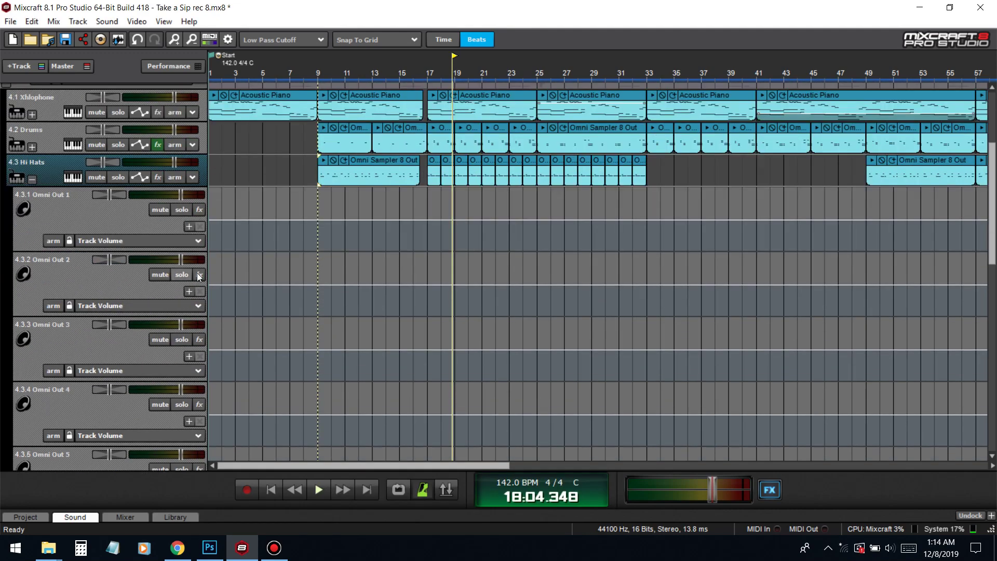
{"action": "left_click", "coordinate": [199, 274]}
{"action": "left_click", "coordinate": [180, 277]}
{"action": "left_click", "coordinate": [421, 59]}
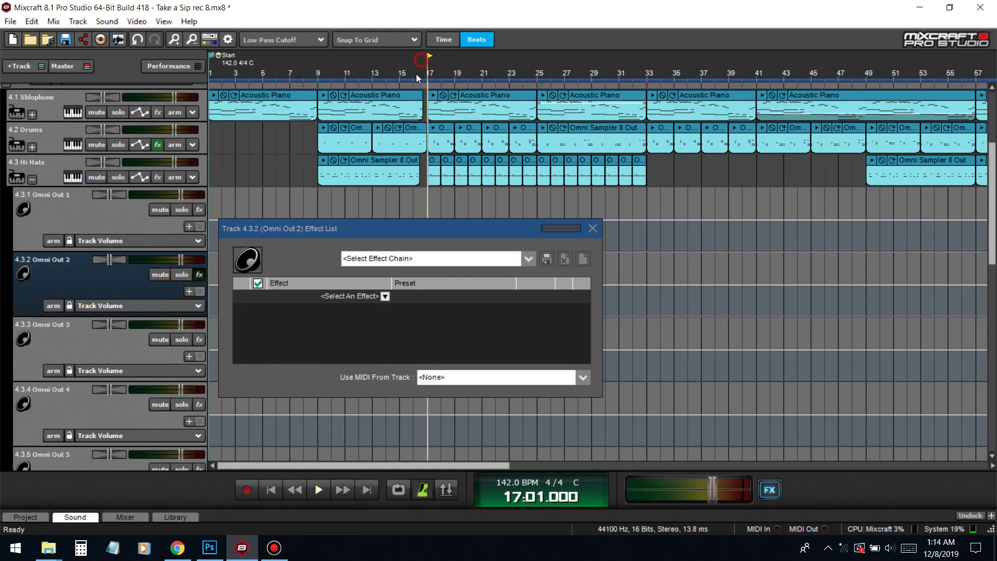
{"action": "left_click", "coordinate": [118, 177]}
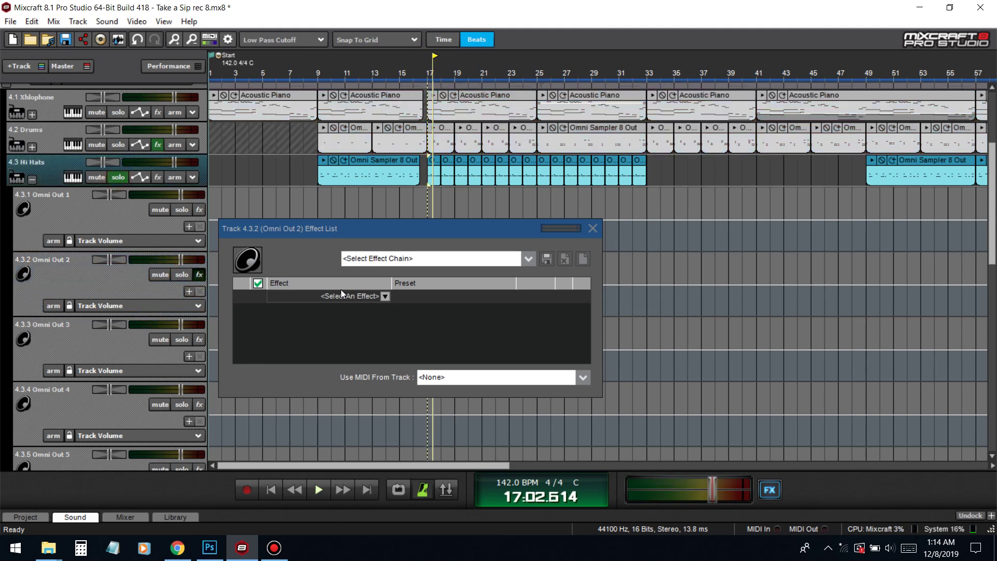
{"action": "left_click_drag", "start_coordinate": [334, 230], "coordinate": [431, 242]}
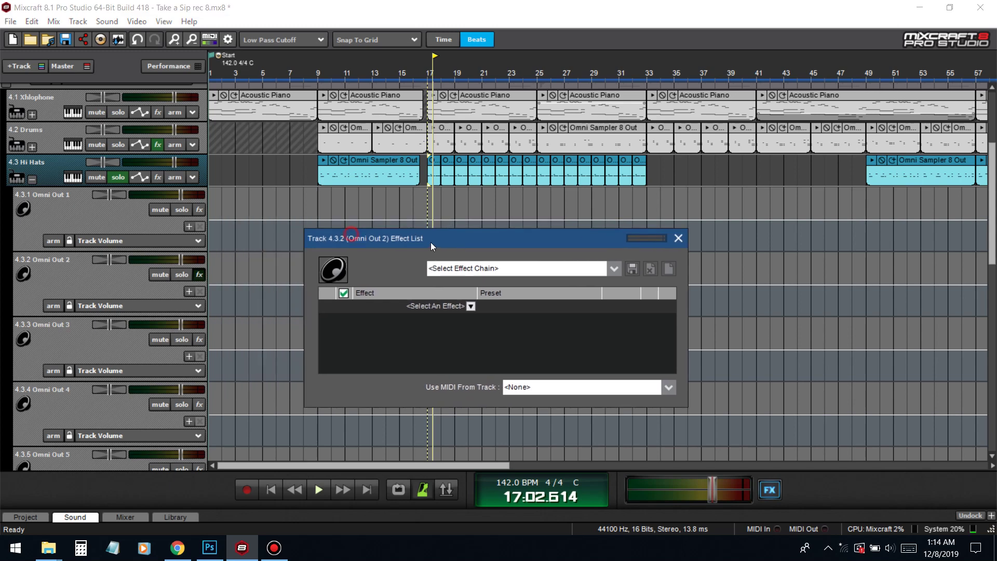
{"action": "left_click", "coordinate": [199, 274]}
{"action": "left_click", "coordinate": [199, 274]}
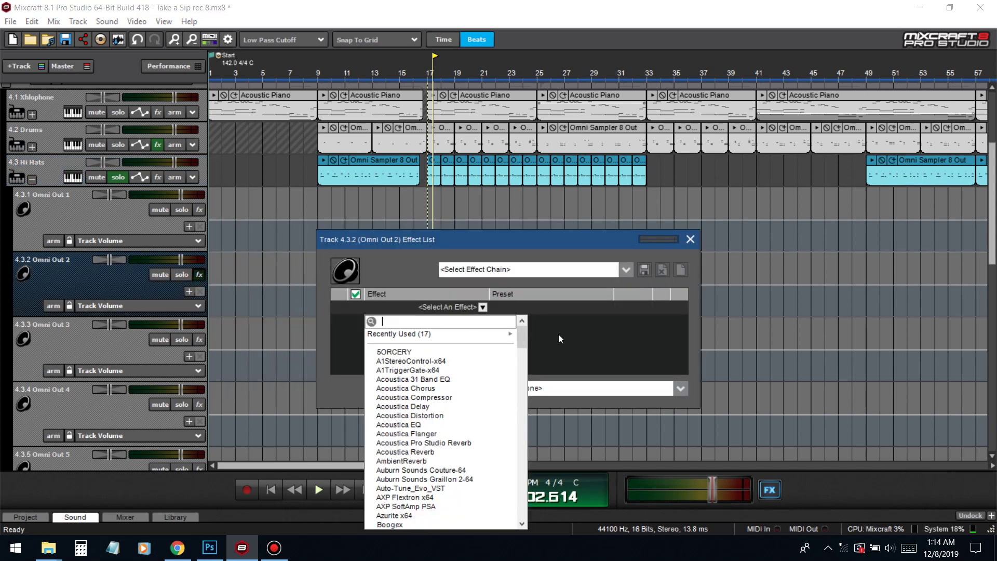
{"action": "scroll", "coordinate": [475, 393], "scroll_direction": "down", "scroll_amount": 2}
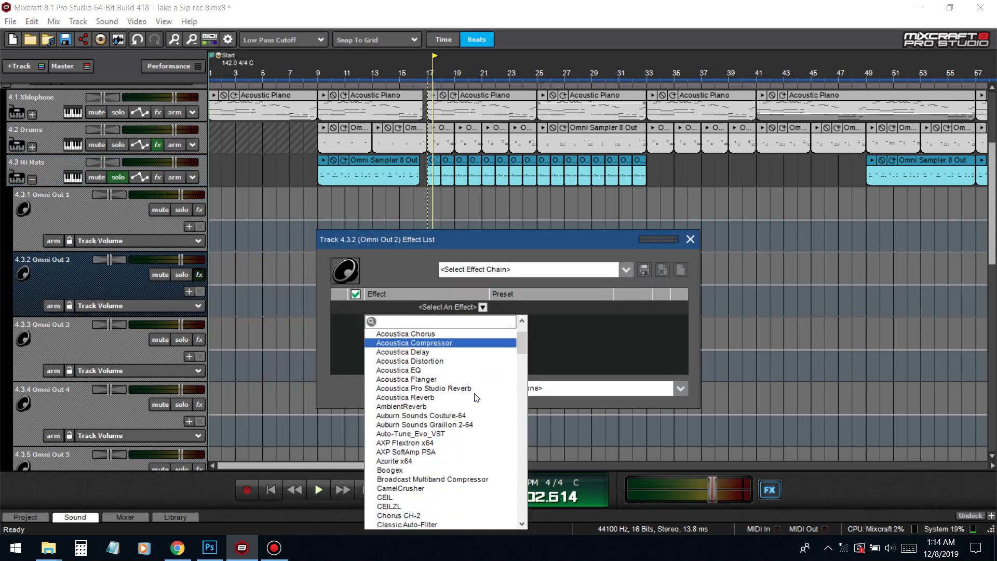
{"action": "left_click", "coordinate": [406, 398]}
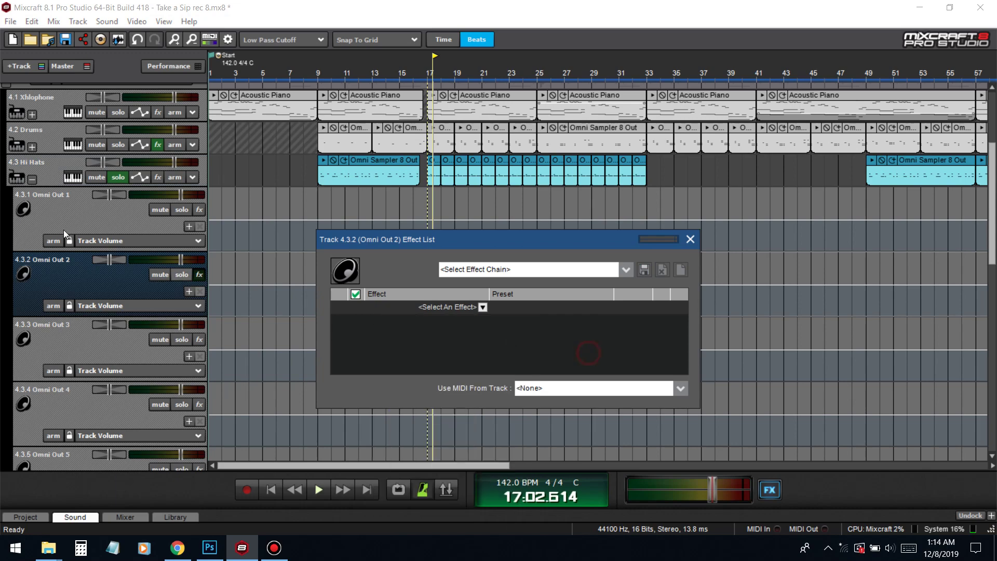
Step: Reset the Dark Hat sample's pan to center in the Hi Hats Omni Sampler and close the sampler
{"action": "left_click", "coordinate": [73, 177]}
{"action": "left_click", "coordinate": [359, 425]}
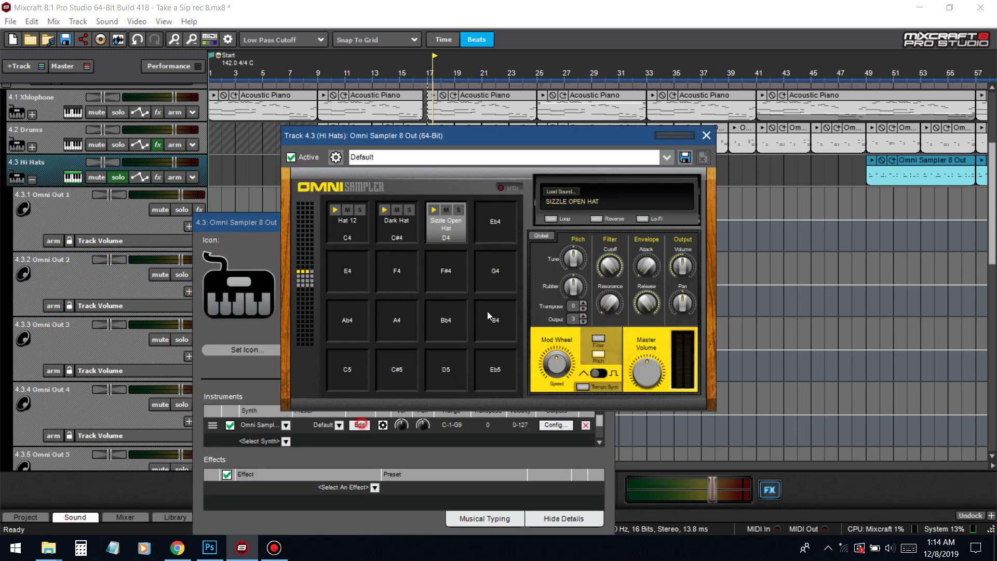
{"action": "left_click", "coordinate": [393, 227]}
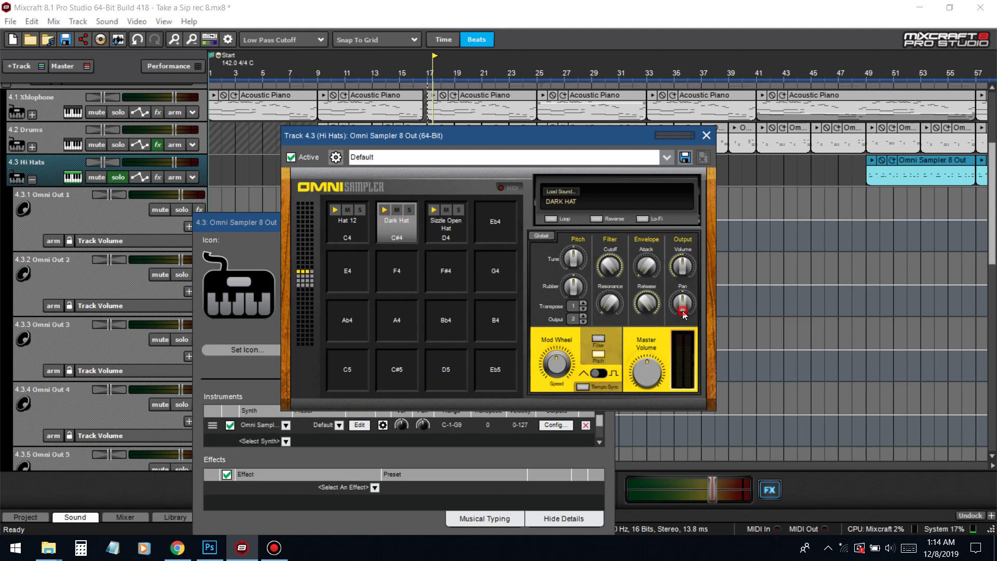
{"action": "left_click", "coordinate": [706, 135]}
Step: Add the DD AutoPan effect to the Omni Out 2 track, searching the effects for "dd"
{"action": "left_click", "coordinate": [199, 275]}
{"action": "left_click", "coordinate": [483, 307]}
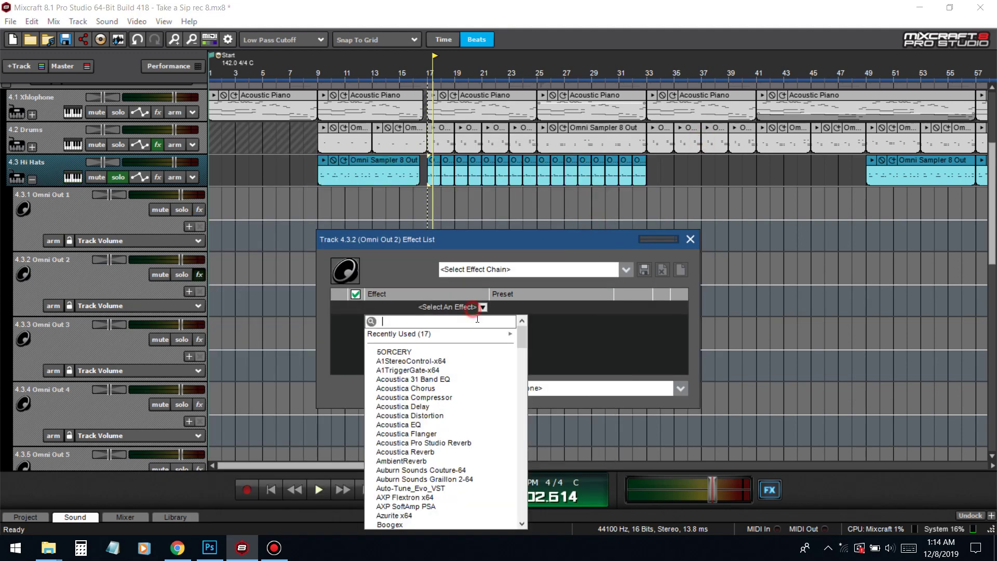
{"action": "type", "text": "s"}
{"action": "key", "text": "BackSpace"}
{"action": "type", "text": "dd"}
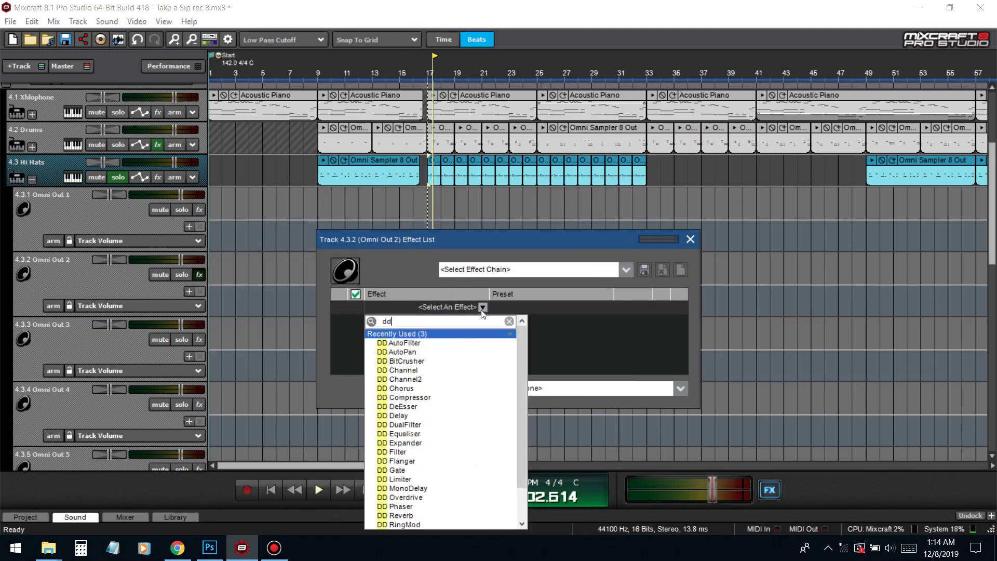
{"action": "left_click", "coordinate": [428, 353]}
Step: Adjust the AutoPan's rate and increase its width while playing the soloed Hi Hats from bar 17
{"action": "left_click", "coordinate": [632, 304]}
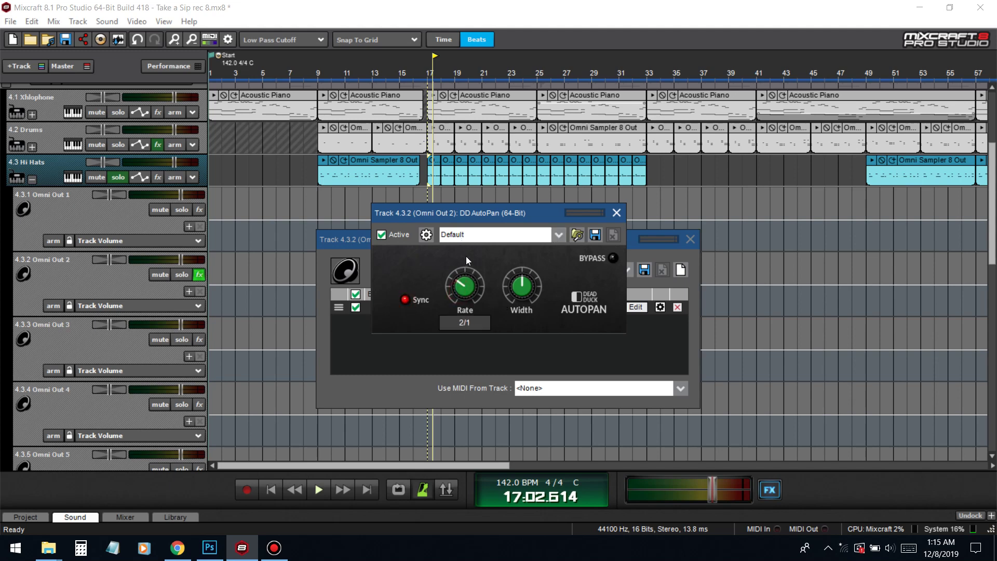
{"action": "left_click_drag", "start_coordinate": [466, 253], "coordinate": [466, 245]}
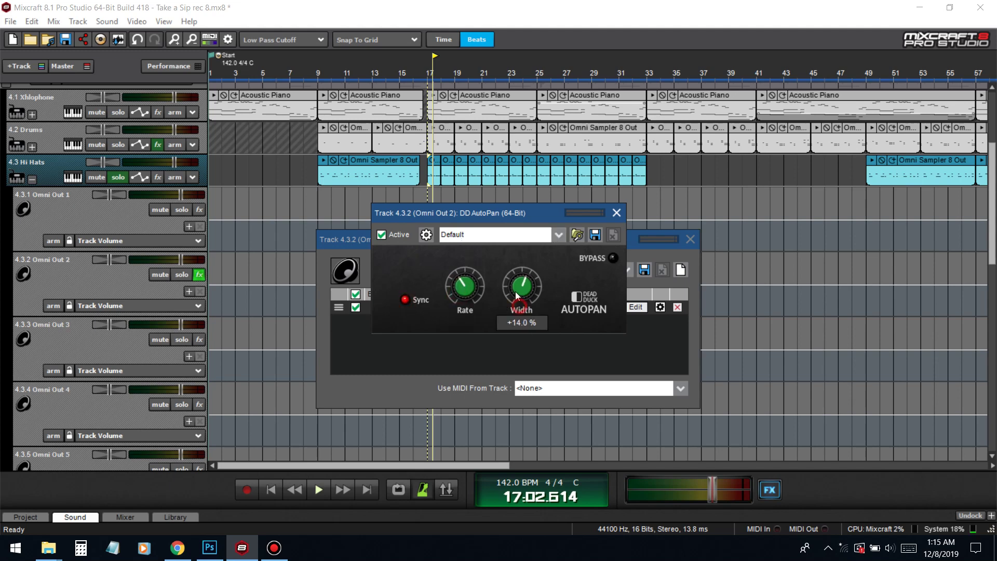
{"action": "left_click", "coordinate": [427, 72]}
{"action": "key", "text": "space"}
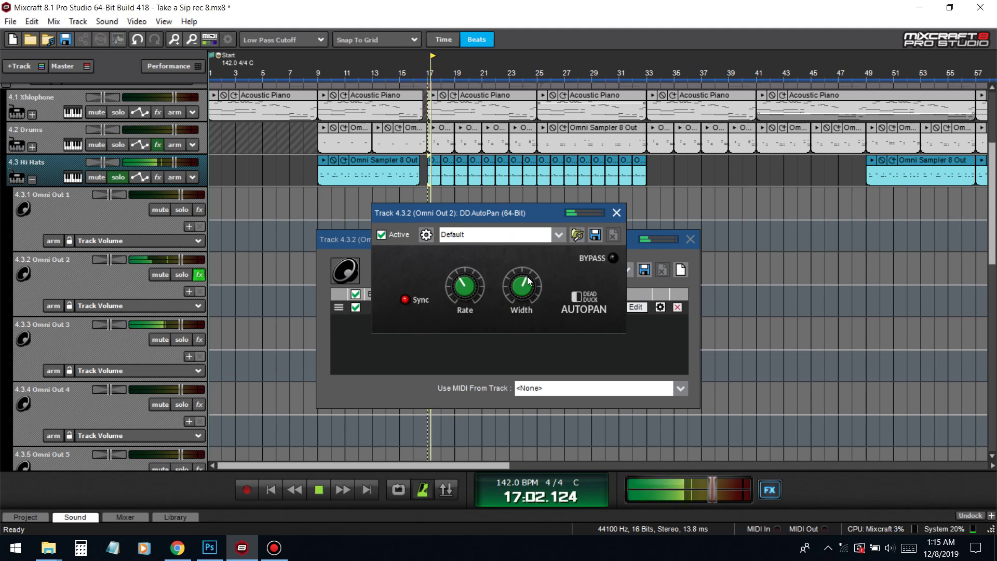
{"action": "left_click_drag", "start_coordinate": [516, 283], "coordinate": [512, 276]}
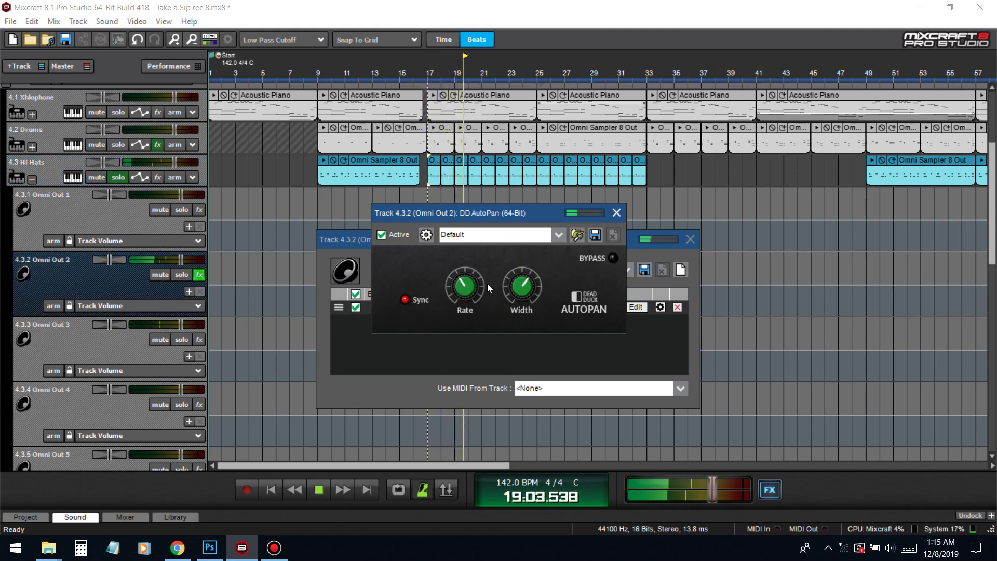
Step: Raise the Dark Hat's output volume in the Hi Hats sampler during playback, then close the sampler and AutoPan settings and stop
{"action": "left_click", "coordinate": [68, 177]}
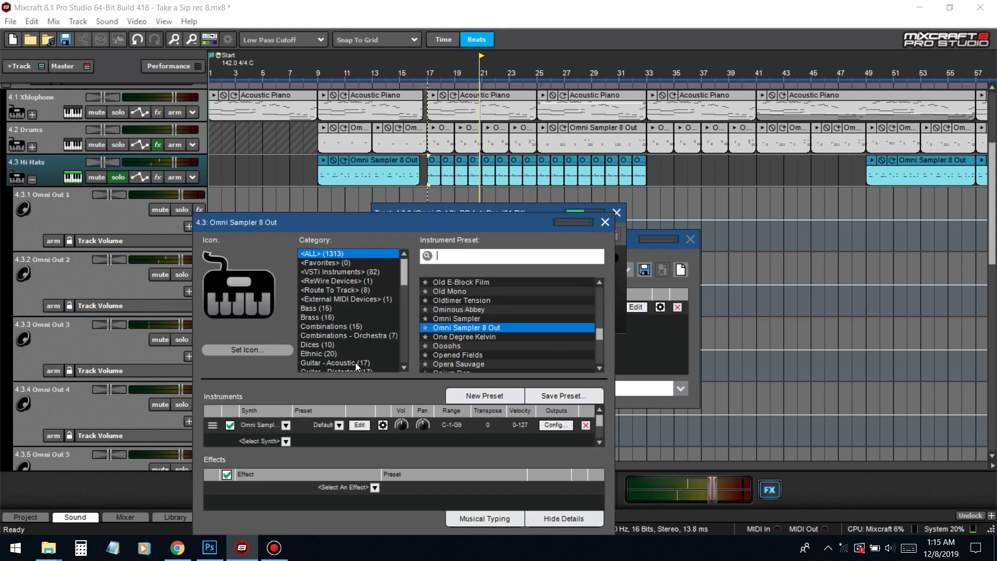
{"action": "left_click", "coordinate": [359, 424]}
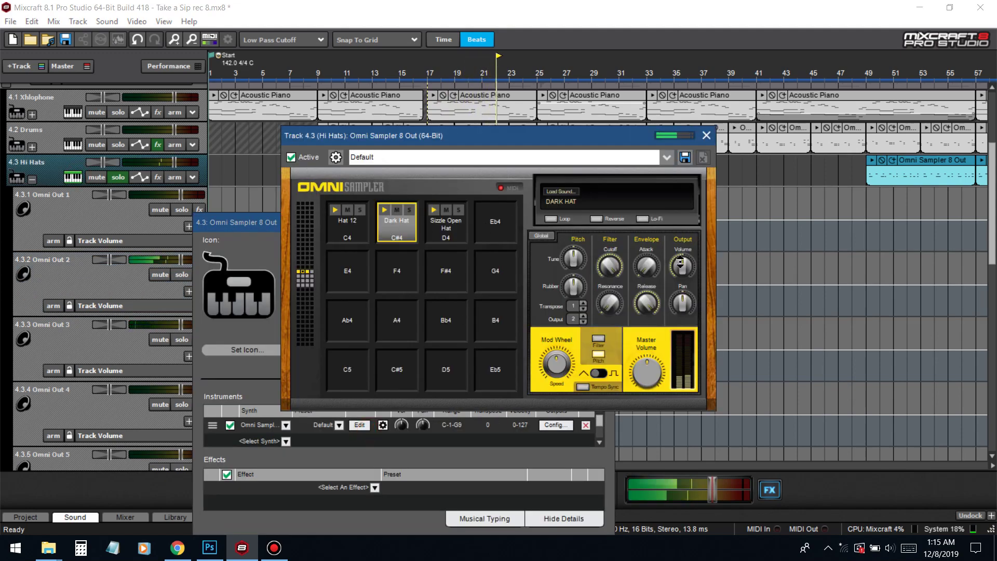
{"action": "mouse_move", "coordinate": [671, 250]}
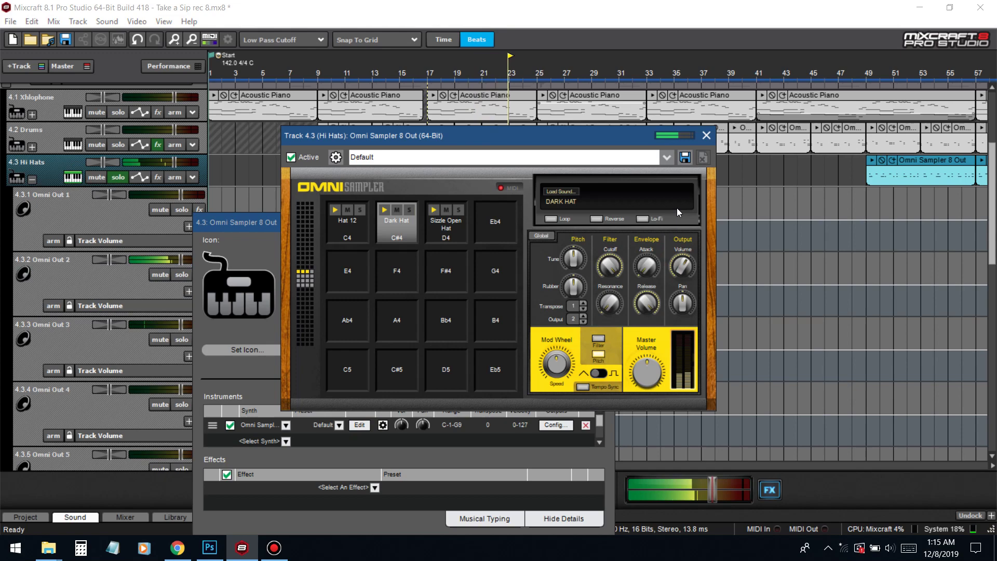
{"action": "left_click", "coordinate": [707, 136]}
{"action": "left_click", "coordinate": [607, 223]}
{"action": "left_click", "coordinate": [621, 212]}
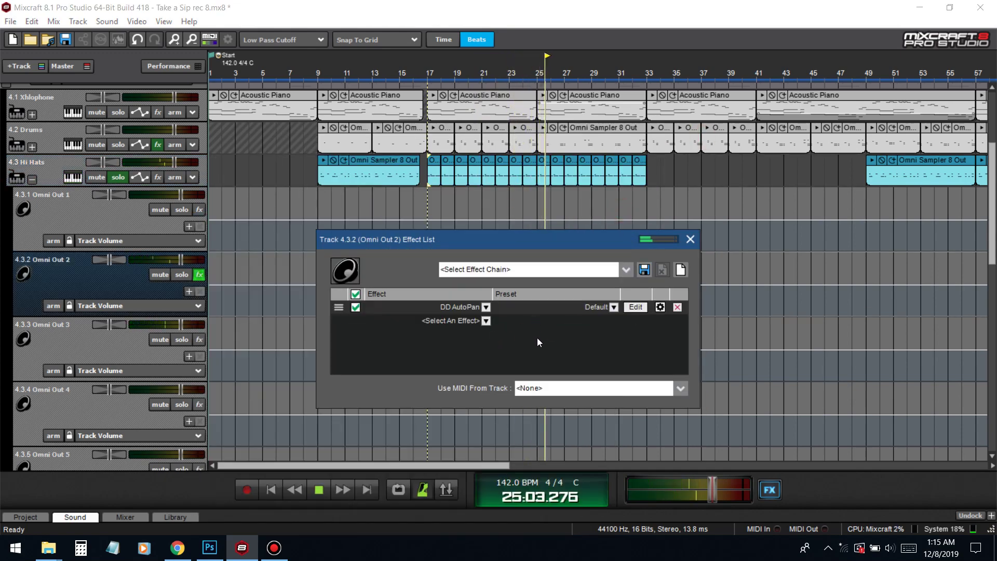
{"action": "key", "text": "space"}
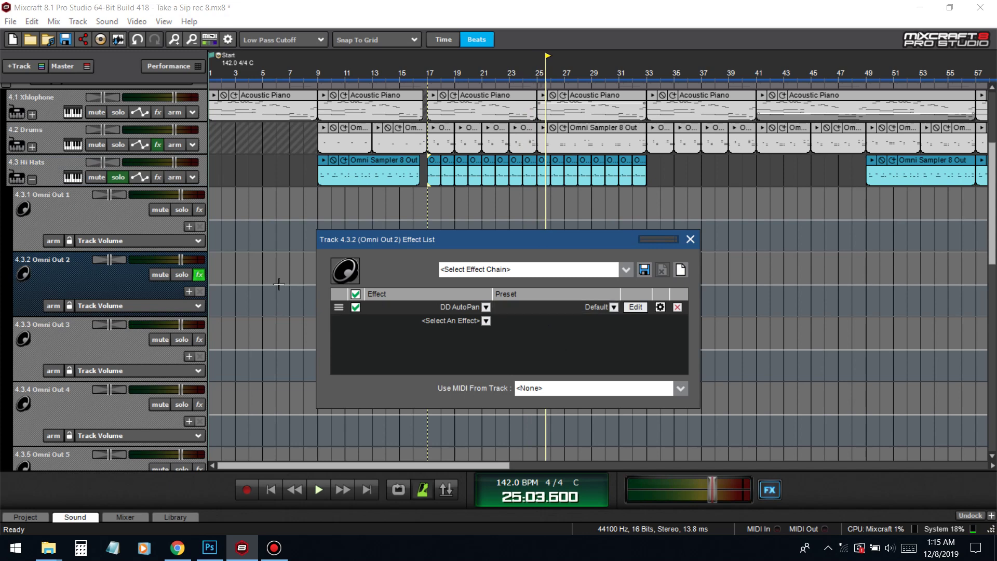
Step: Play from bar 17 and add Acoustica Reverb with the Hi Hats 4 preset to the Omni Out 2 track
{"action": "left_click", "coordinate": [426, 78]}
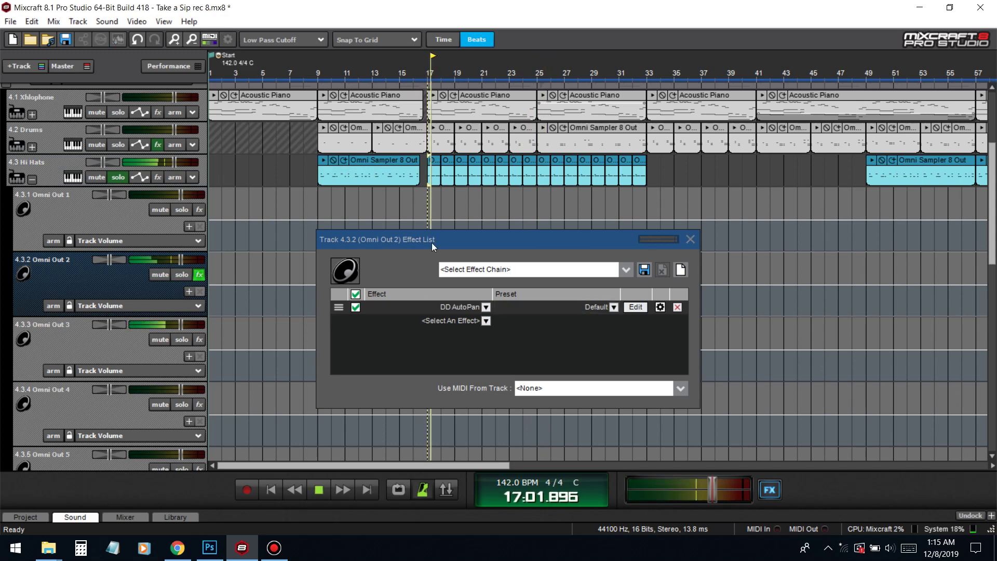
{"action": "left_click", "coordinate": [421, 322]}
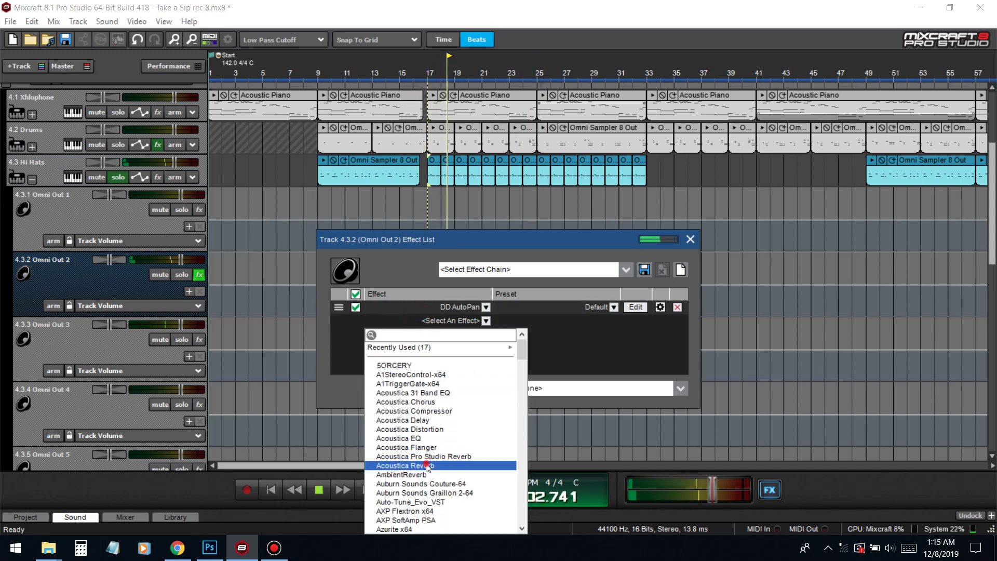
{"action": "left_click", "coordinate": [457, 465]}
{"action": "left_click", "coordinate": [512, 296]}
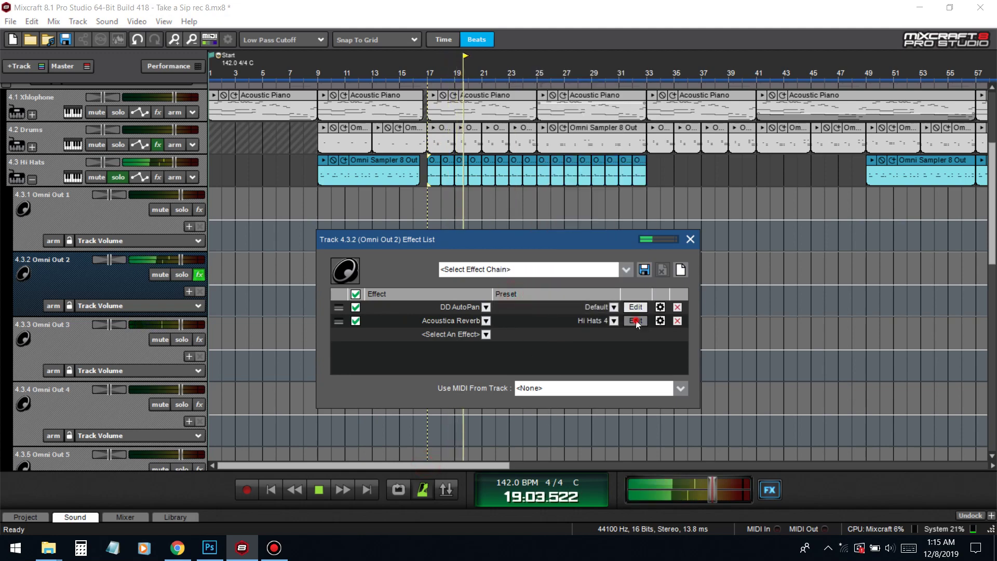
Step: Set the Omni Out 2 reverb's stereo width to 100% and reverberation to 8%, close its effect windows, and unsolo Hi Hats
{"action": "left_click", "coordinate": [636, 320]}
{"action": "left_click_drag", "start_coordinate": [472, 258], "coordinate": [600, 259]}
{"action": "left_click_drag", "start_coordinate": [476, 208], "coordinate": [478, 209]}
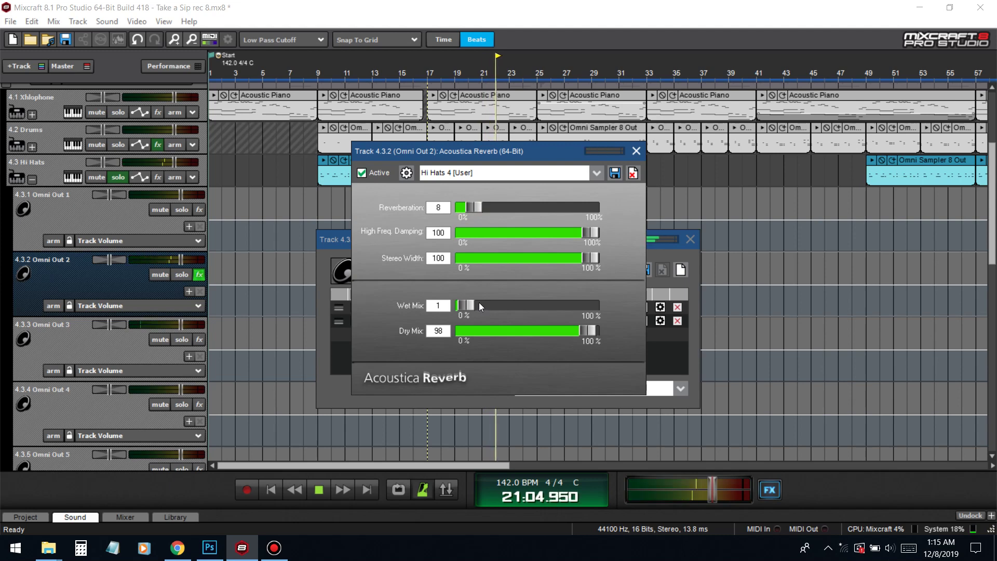
{"action": "left_click", "coordinate": [636, 151]}
{"action": "key", "text": "space"}
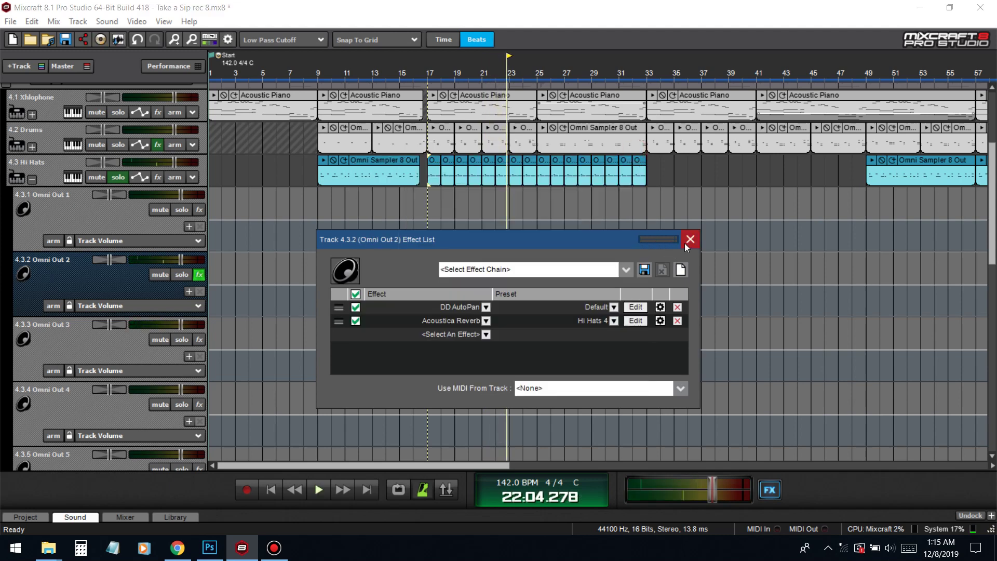
{"action": "left_click", "coordinate": [690, 240]}
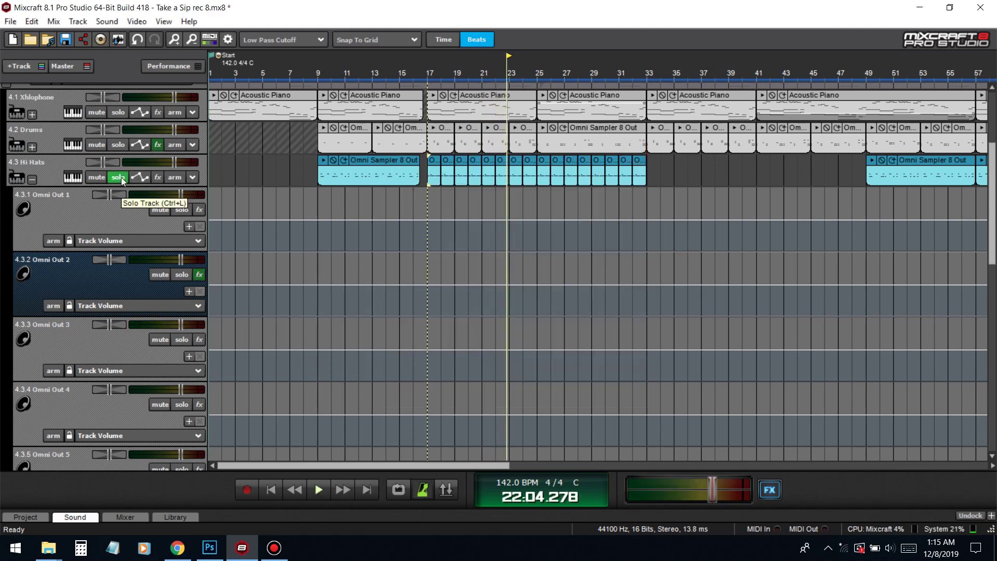
{"action": "left_click", "coordinate": [121, 178]}
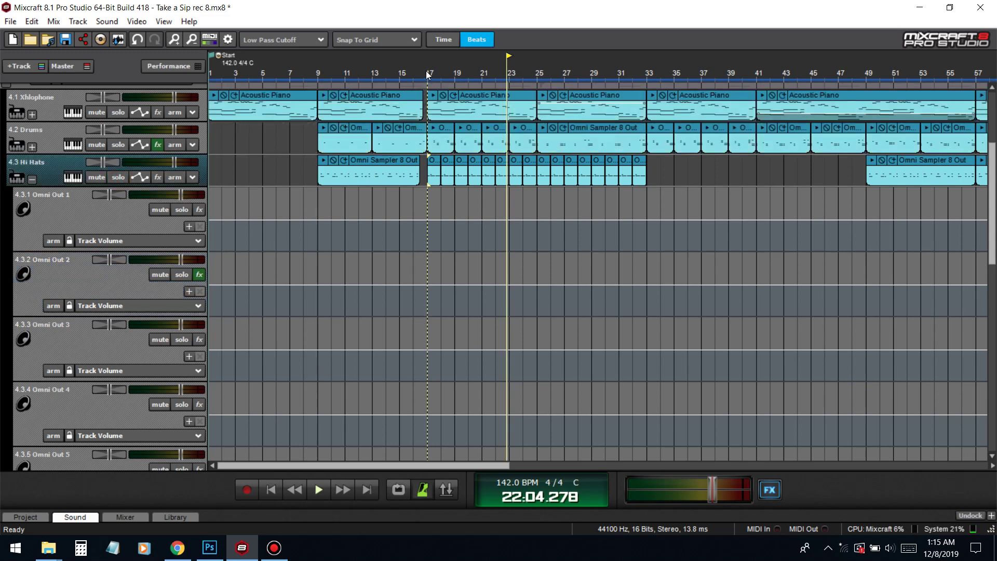
Step: Try Acoustica Reverb with the Hi Hats 2 preset on the Omni Out 1 track from bar 9, then remove it
{"action": "left_click", "coordinate": [316, 76]}
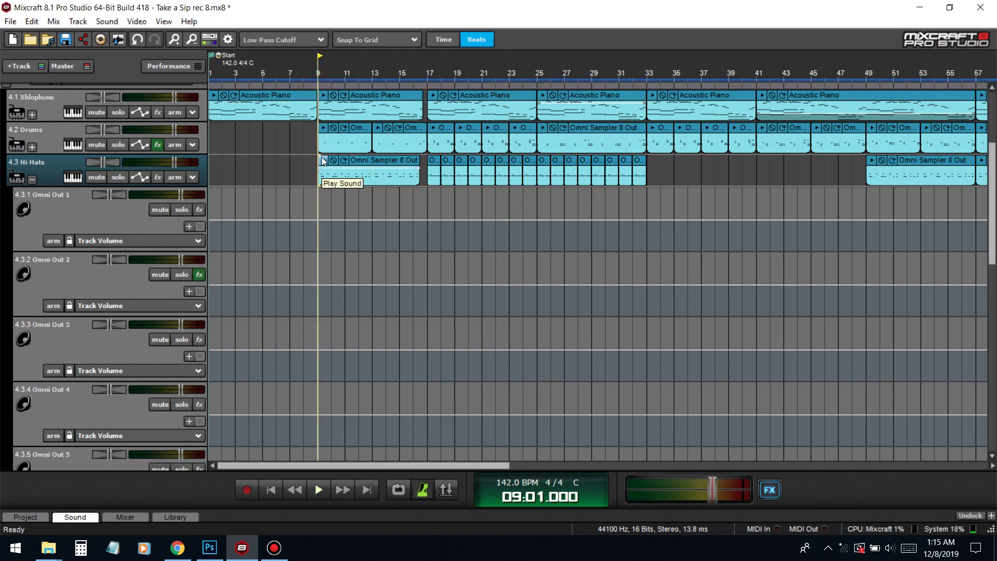
{"action": "left_click", "coordinate": [198, 210]}
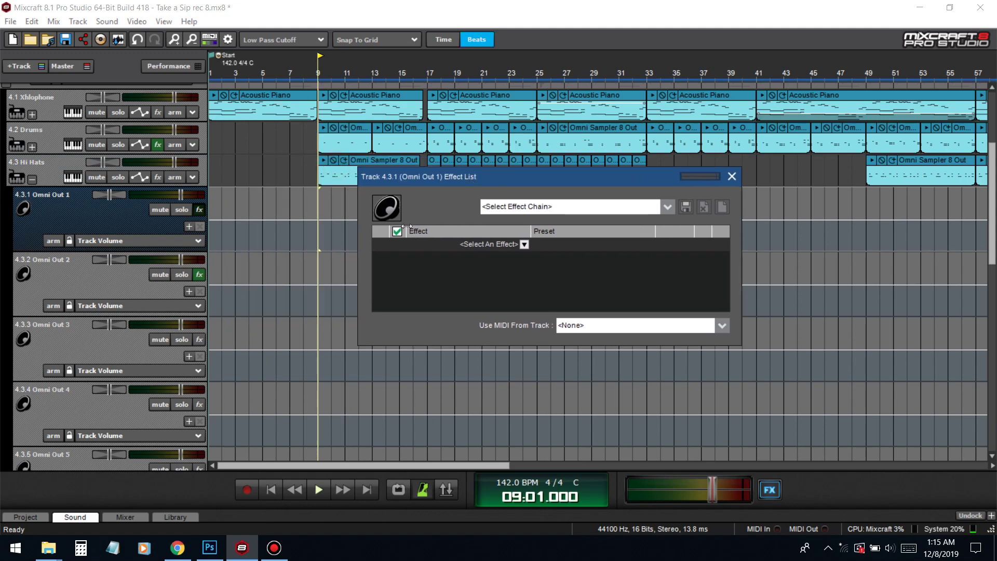
{"action": "left_click", "coordinate": [324, 161]}
{"action": "left_click", "coordinate": [452, 244]}
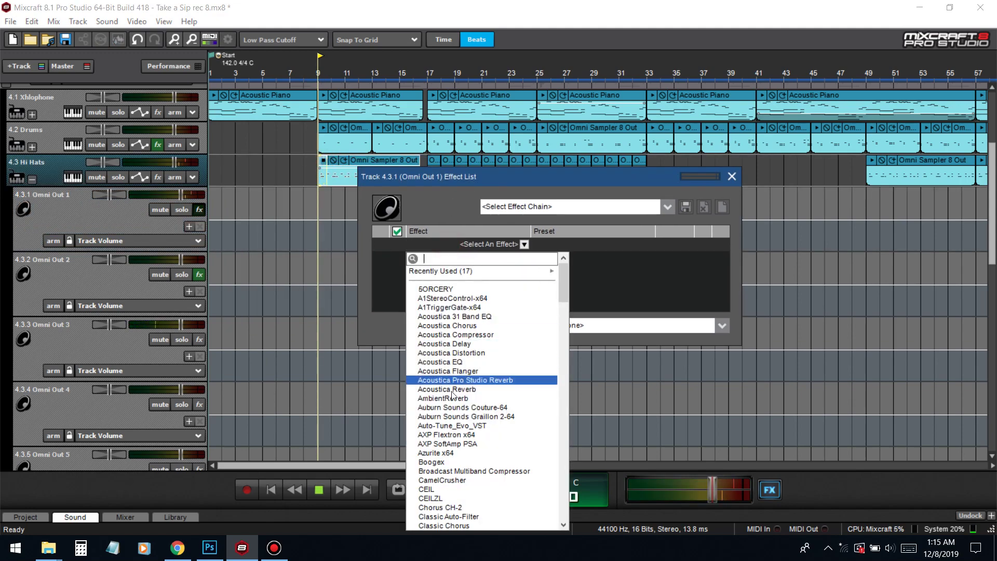
{"action": "left_click", "coordinate": [459, 396]}
{"action": "left_click", "coordinate": [589, 249]}
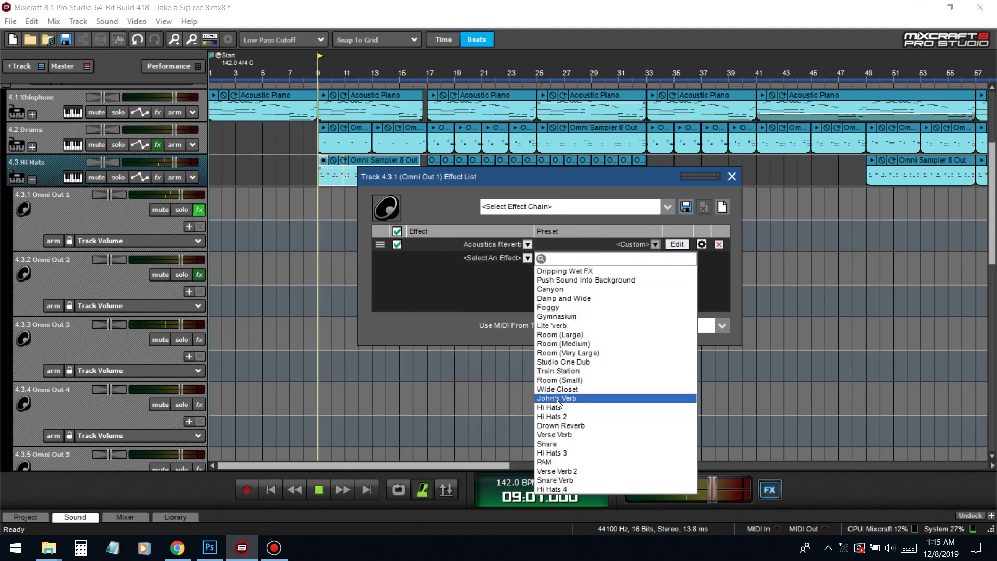
{"action": "left_click", "coordinate": [561, 418]}
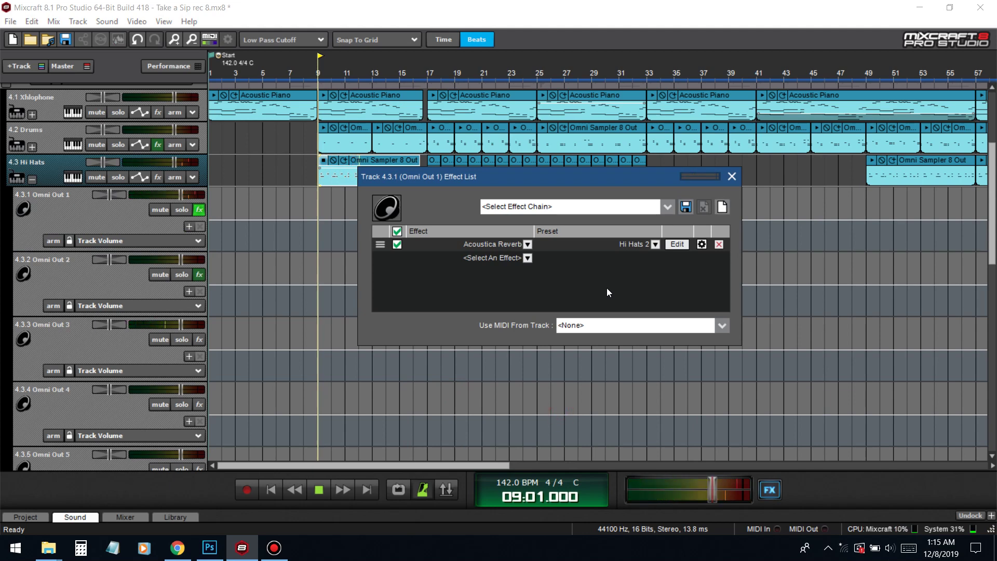
{"action": "left_click", "coordinate": [719, 244]}
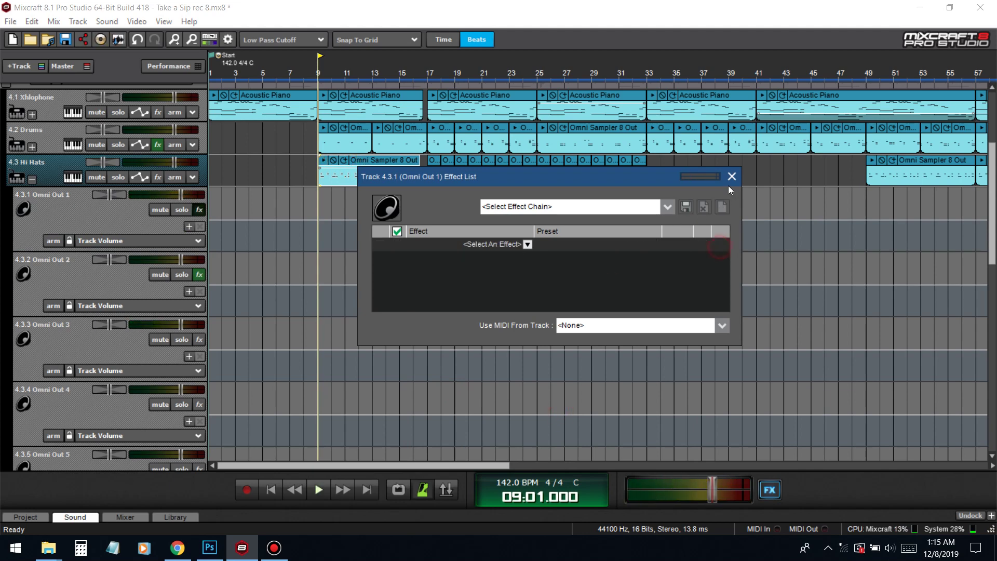
{"action": "left_click", "coordinate": [730, 178]}
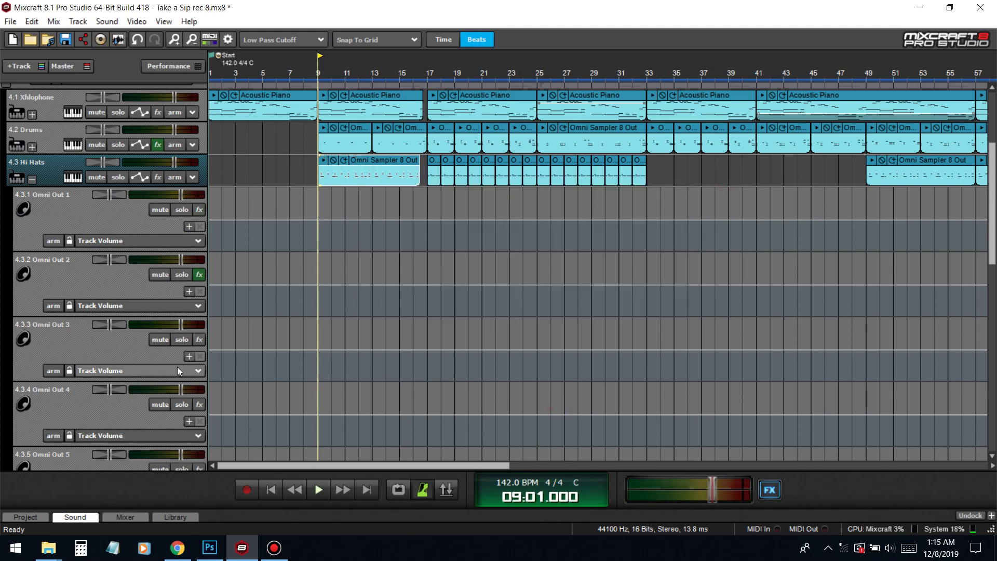
Step: Add Acoustica Reverb with the Hi Hats 2 preset to the Omni Out 3 track
{"action": "left_click", "coordinate": [198, 342]}
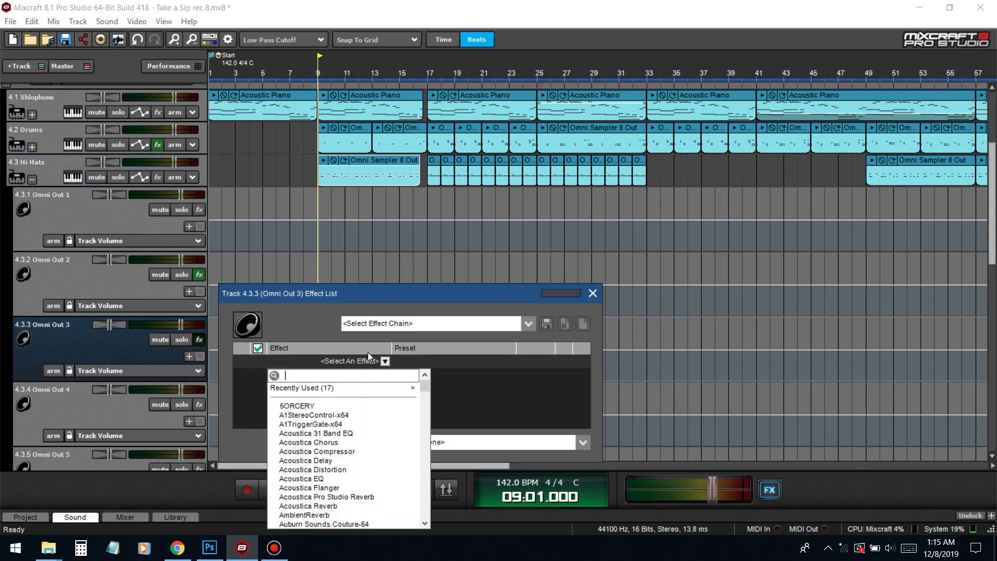
{"action": "left_click", "coordinate": [327, 497]}
{"action": "left_click", "coordinate": [449, 361]}
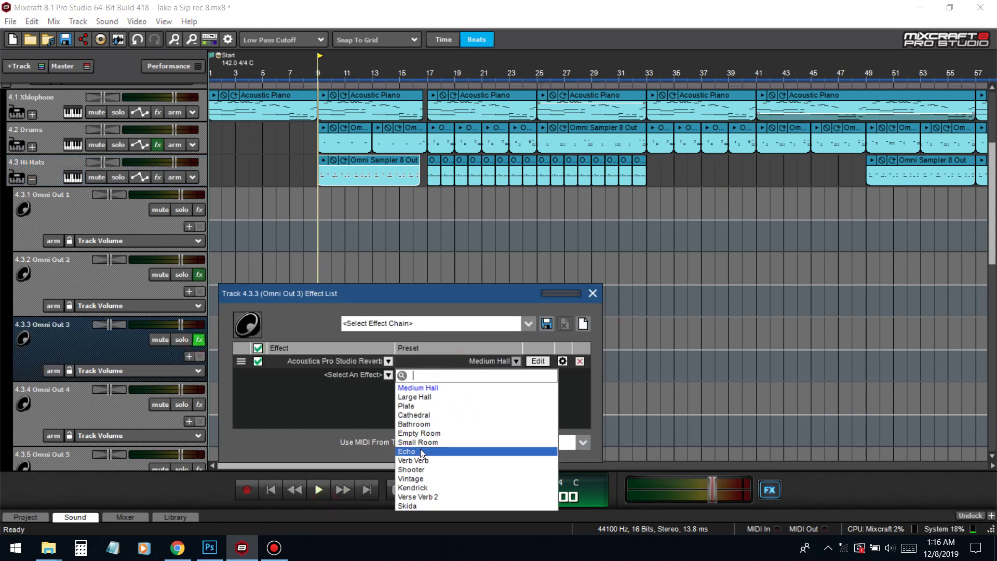
{"action": "left_click", "coordinate": [347, 354]}
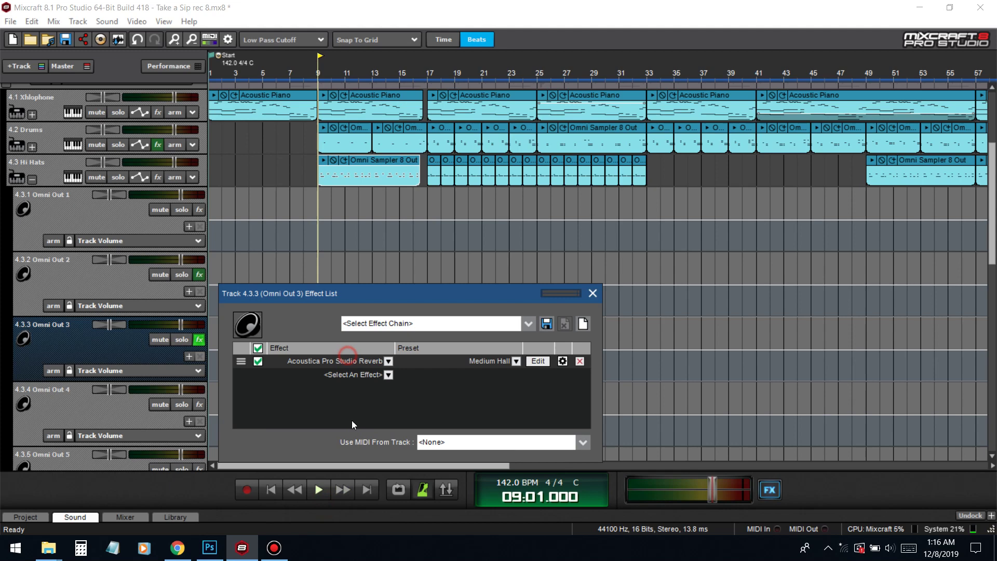
{"action": "left_click", "coordinate": [324, 363]}
{"action": "left_click", "coordinate": [326, 470]}
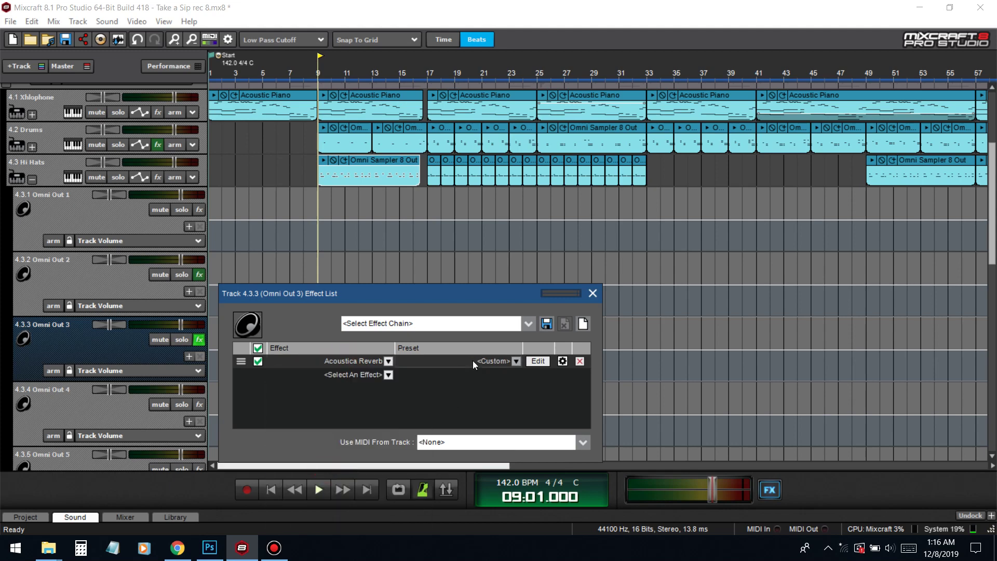
{"action": "left_click", "coordinate": [474, 363]}
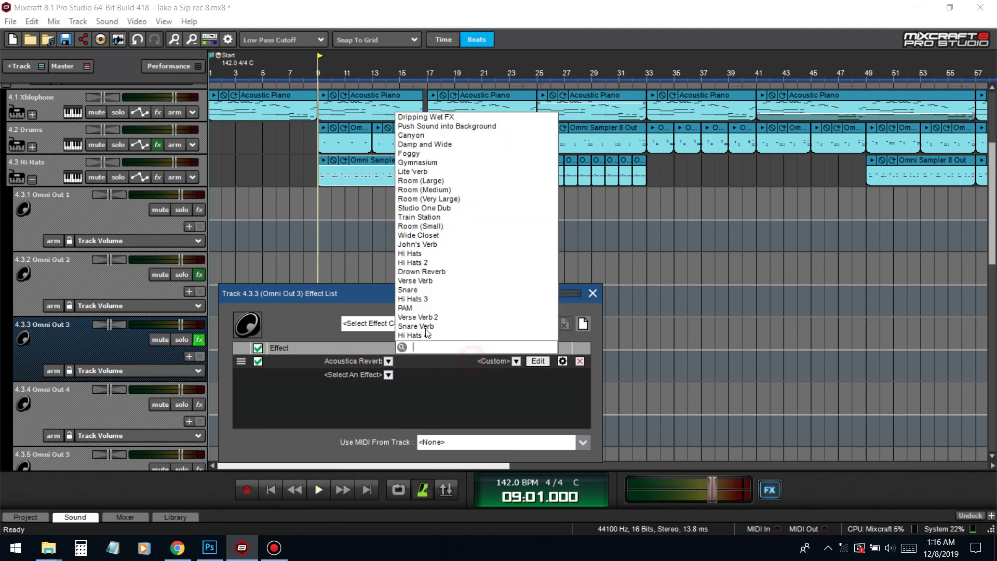
{"action": "left_click", "coordinate": [418, 263]}
Step: Play from bar 9 and pan the soloed Omni Out 3 track slightly off centre, then unsolo it and stop
{"action": "key", "text": "space"}
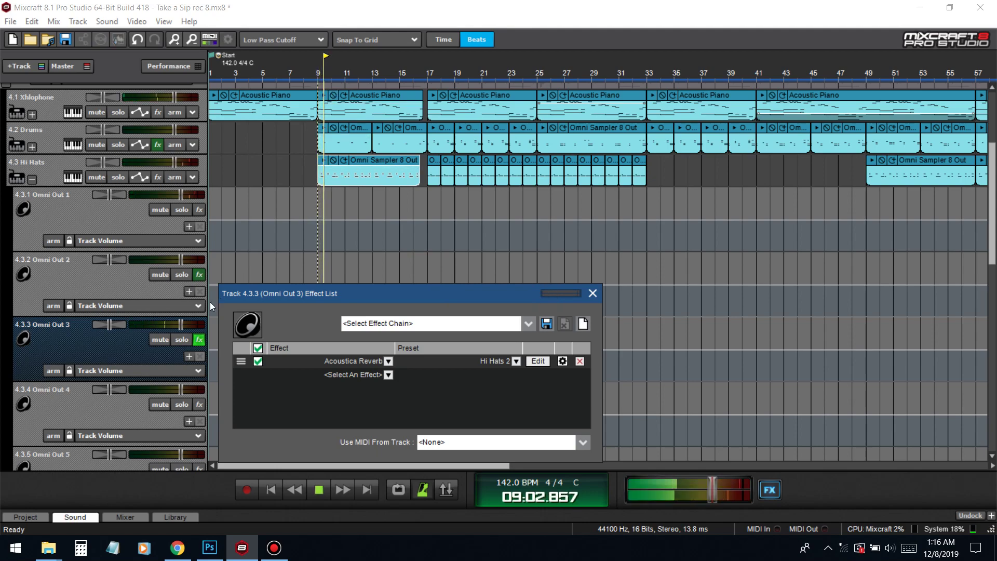
{"action": "left_click", "coordinate": [182, 339]}
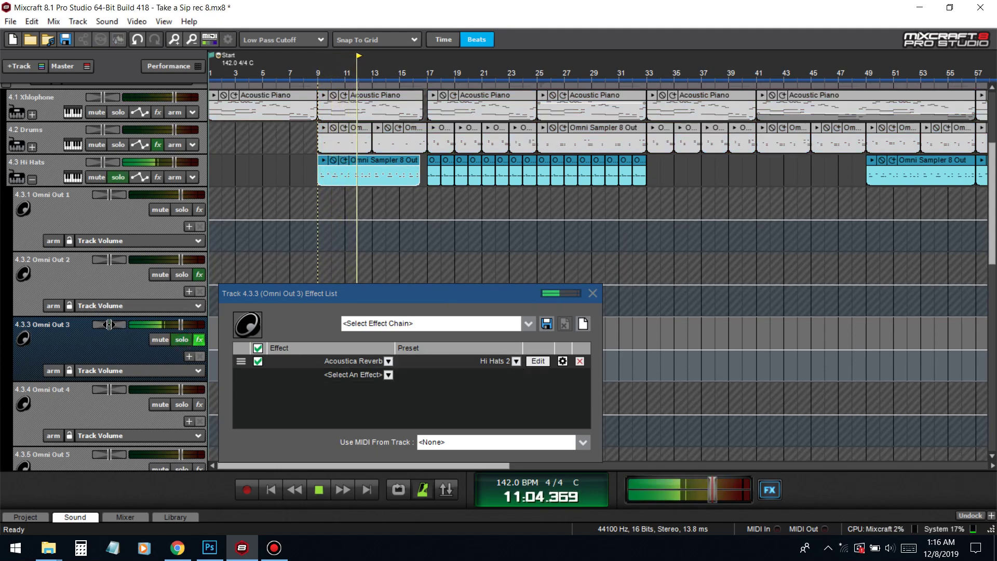
{"action": "mouse_move", "coordinate": [110, 325]}
{"action": "left_mouse_down"}
{"action": "mouse_move", "coordinate": [130, 335]}
{"action": "mouse_move", "coordinate": [93, 328]}
{"action": "left_mouse_up"}
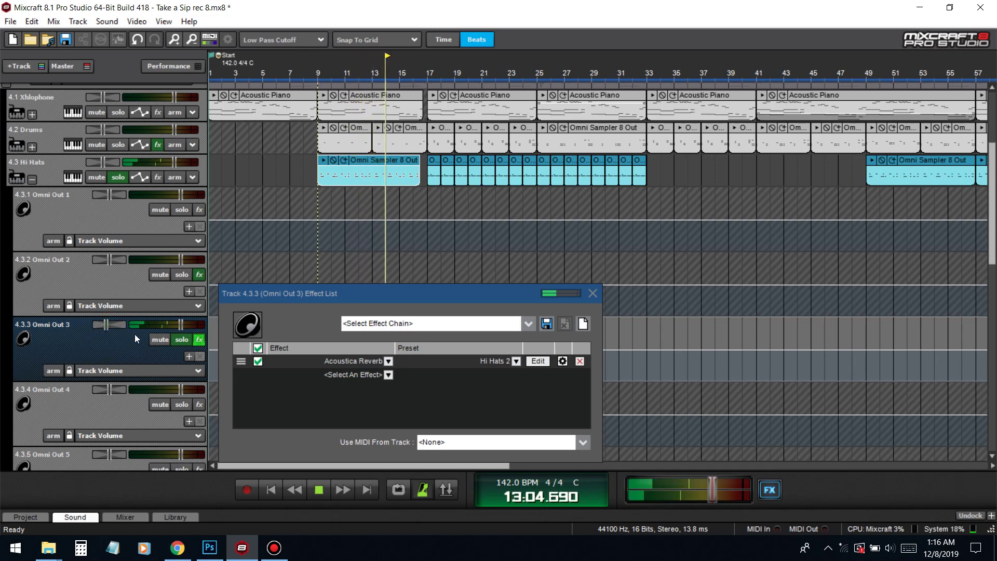
{"action": "left_click", "coordinate": [182, 340]}
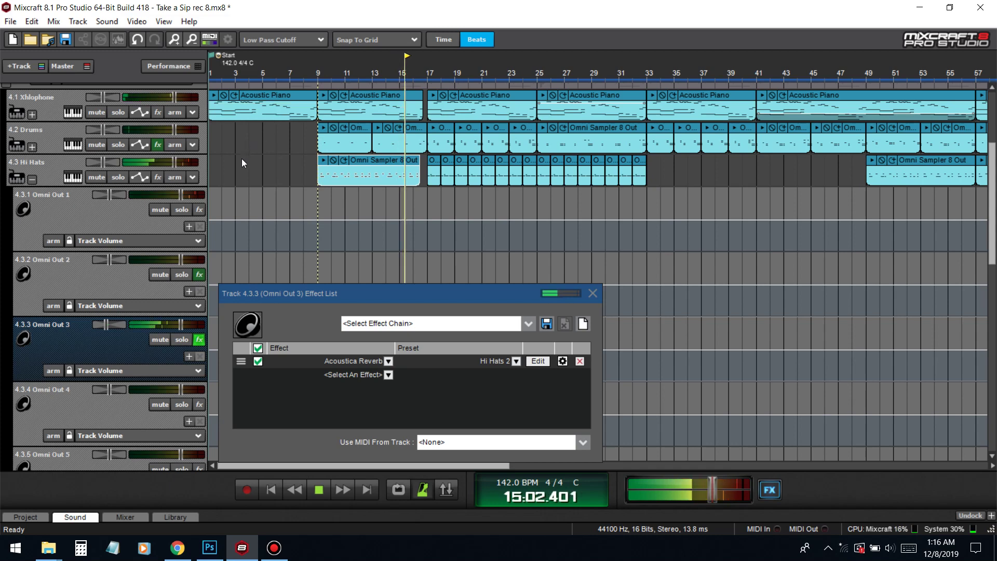
{"action": "key", "text": "space"}
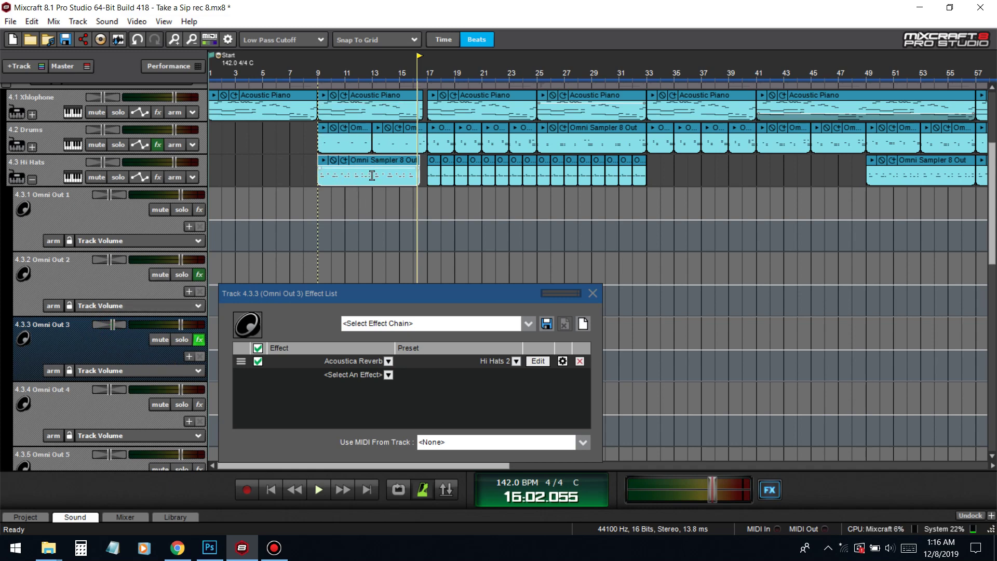
Step: Play the full mix from bar 17 and again from bar 9 to check the hi-hats' stereo placement
{"action": "left_click", "coordinate": [73, 217]}
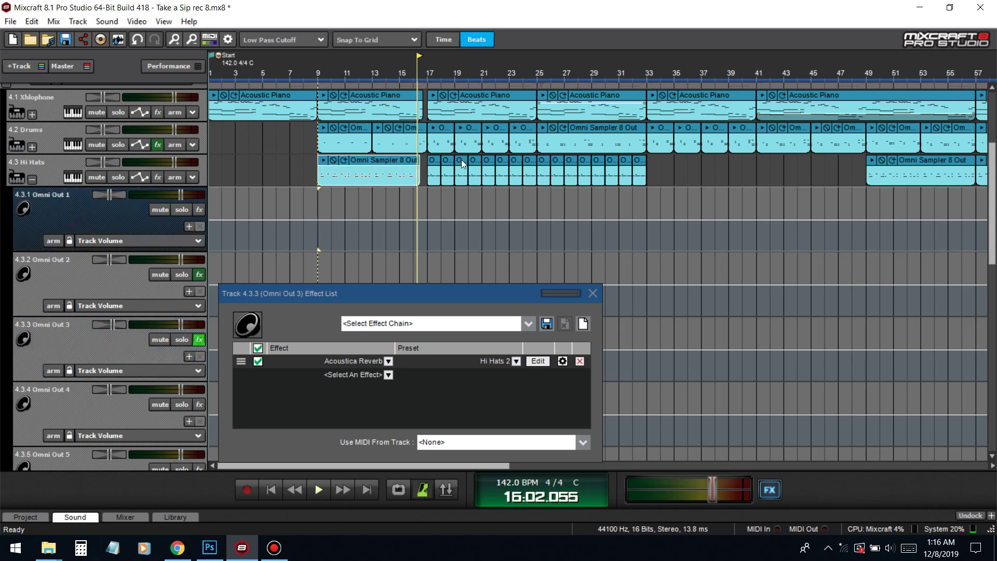
{"action": "left_click", "coordinate": [434, 168]}
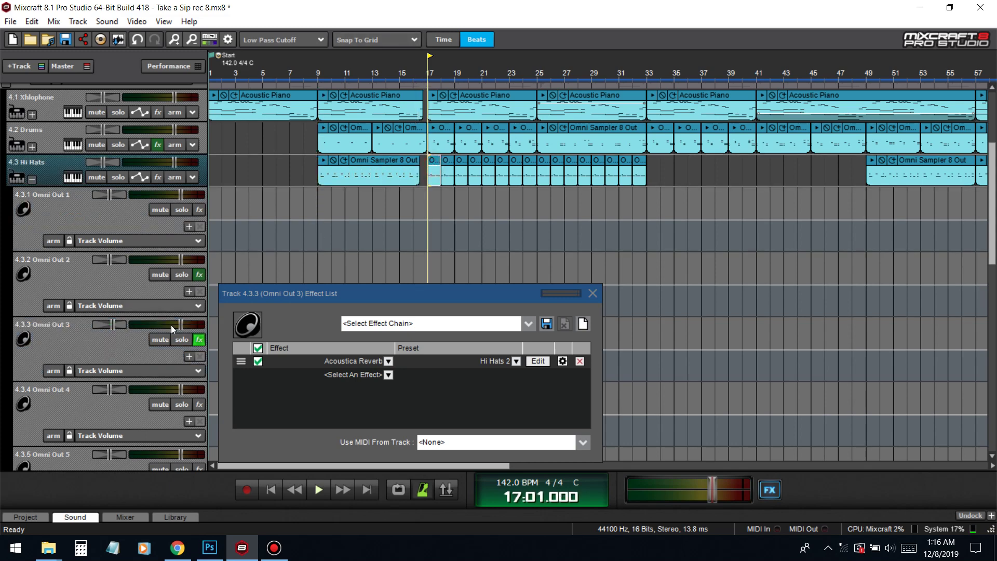
{"action": "left_click", "coordinate": [121, 343]}
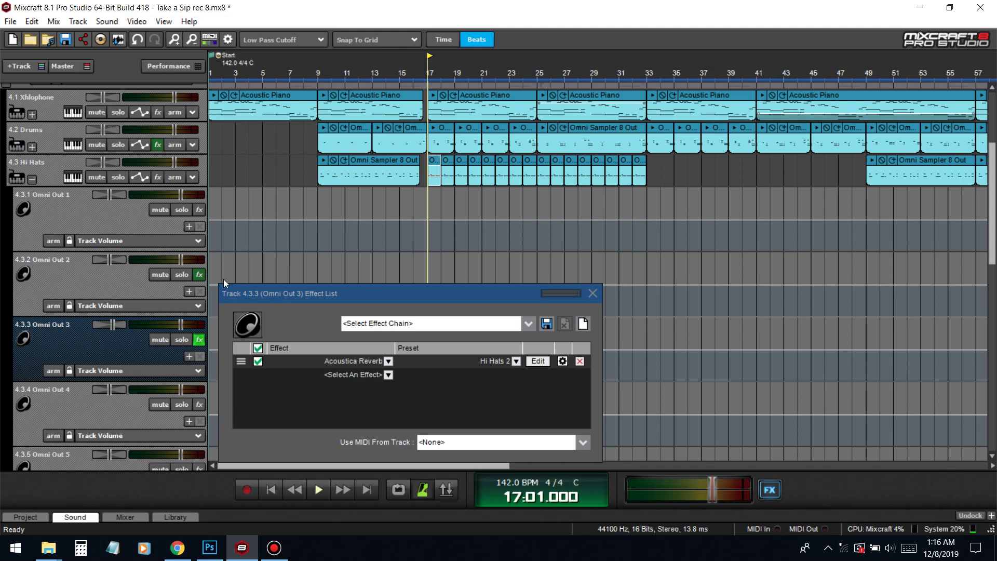
{"action": "key", "text": "space"}
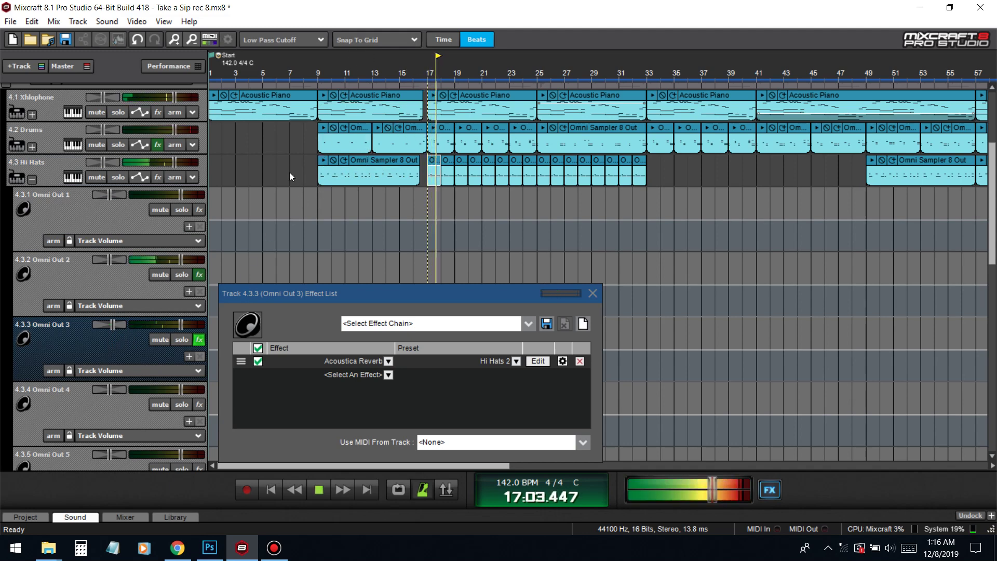
{"action": "left_click", "coordinate": [321, 73]}
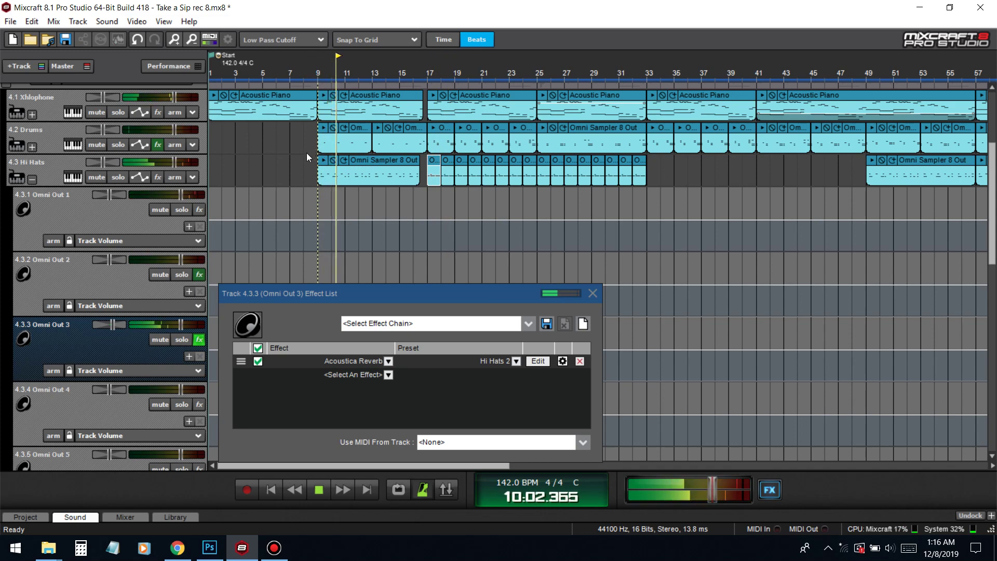
{"action": "key", "text": "space"}
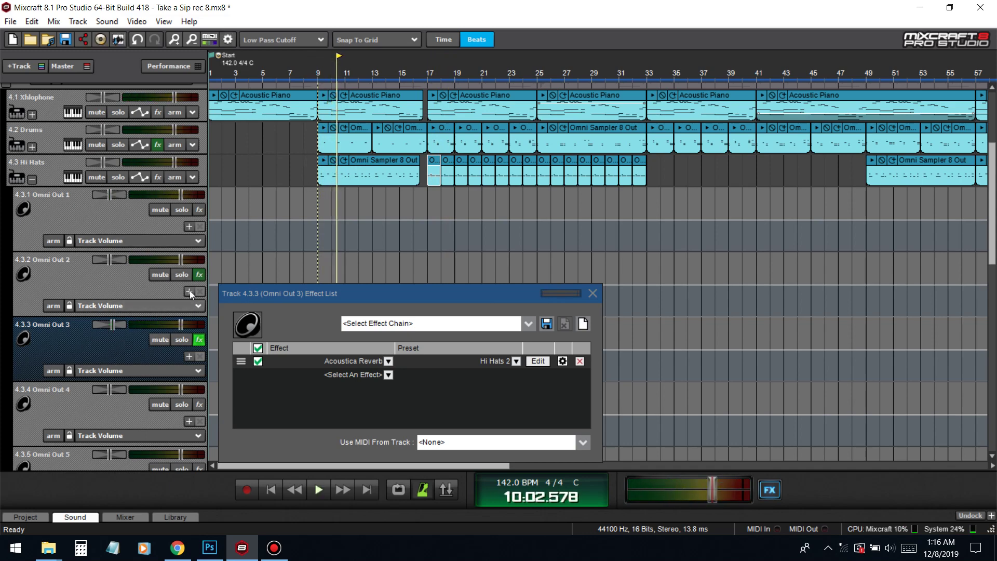
Step: Resume playback, close the Omni Out 3 effect list, and lower that track's volume slightly
{"action": "key", "text": "space"}
{"action": "left_click", "coordinate": [593, 294]}
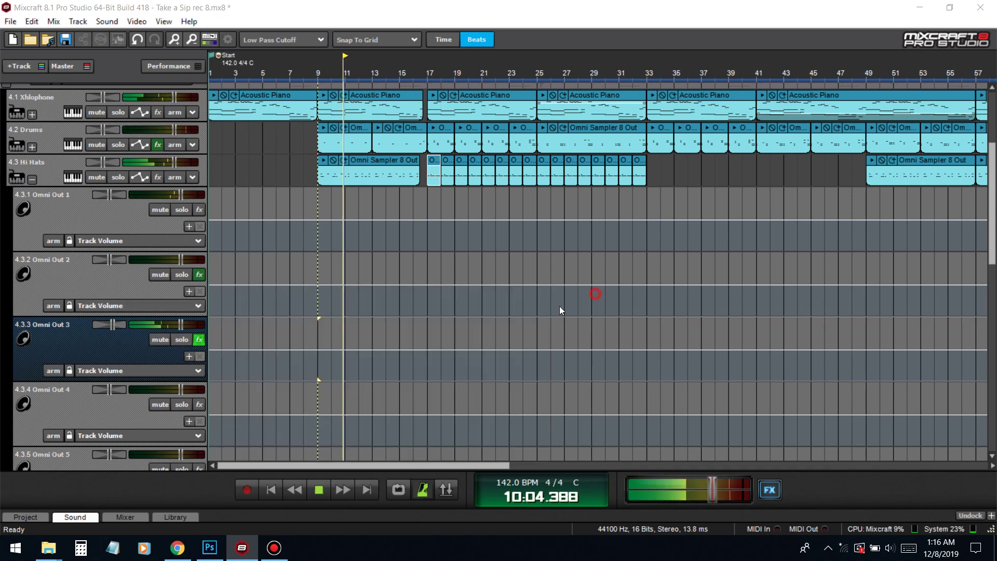
{"action": "mouse_move", "coordinate": [180, 320]}
{"action": "left_click_drag", "start_coordinate": [180, 321], "coordinate": [173, 320]}
Step: Collapse the Hi Hats output tracks, stop playback, and save the project
{"action": "left_click", "coordinate": [32, 179]}
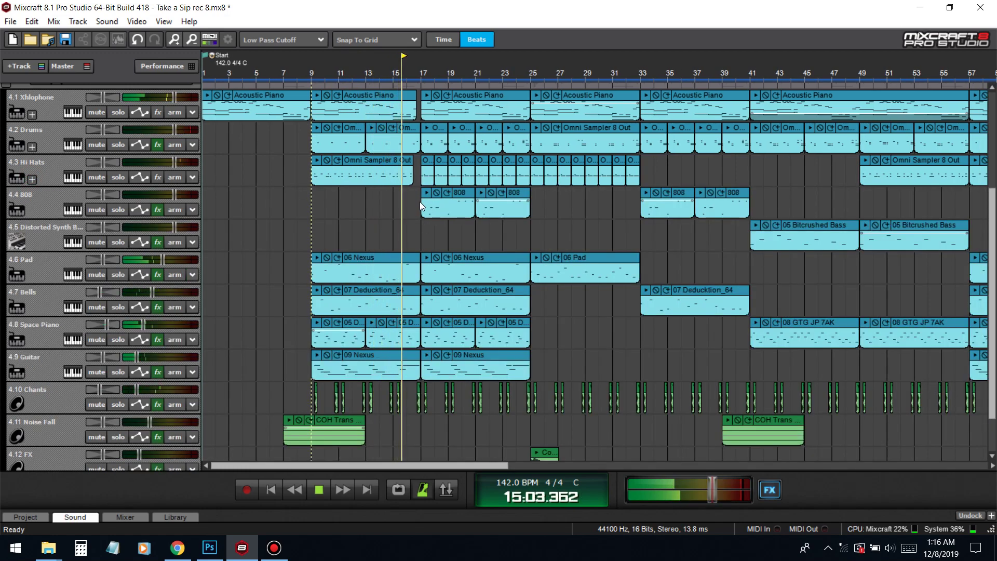
{"action": "key", "text": "space"}
{"action": "key", "text": "ctrl+s"}
Step: Add Acoustica Pro Studio Reverb to the Xhlophone track and open its settings while playing from the song's start
{"action": "left_click", "coordinate": [158, 112]}
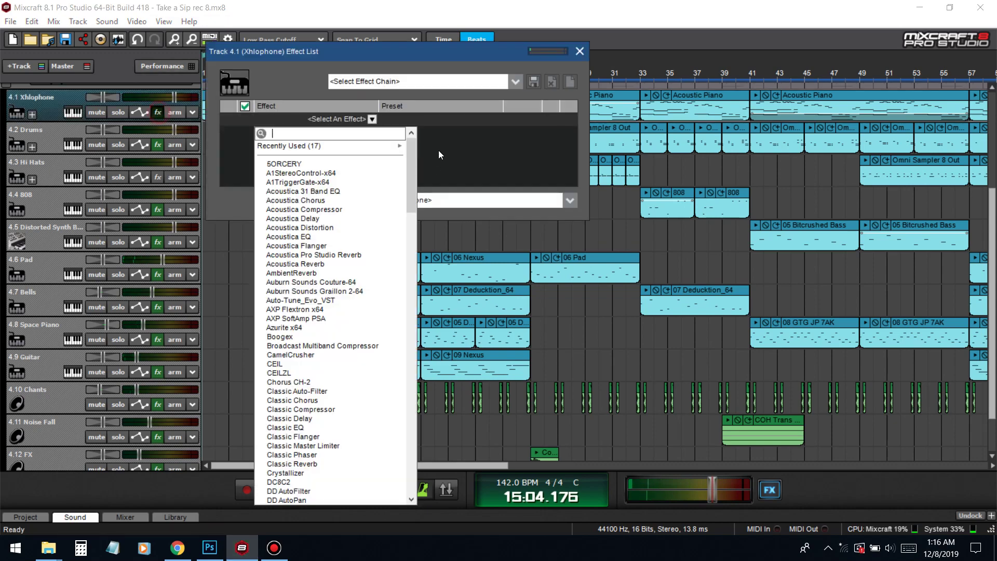
{"action": "key", "text": "Escape"}
{"action": "left_click", "coordinate": [275, 487]}
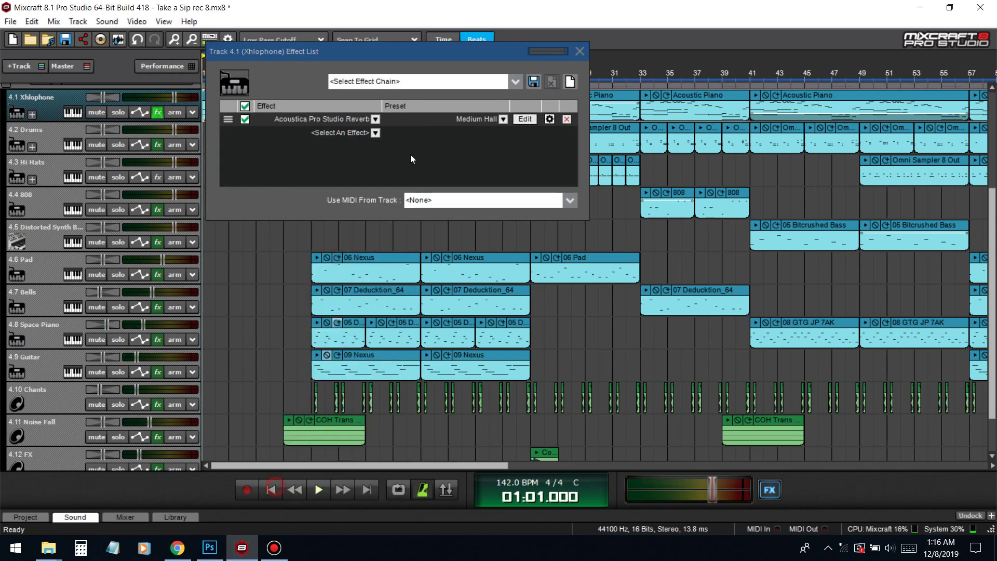
{"action": "key", "text": "space"}
{"action": "left_click", "coordinate": [525, 119]}
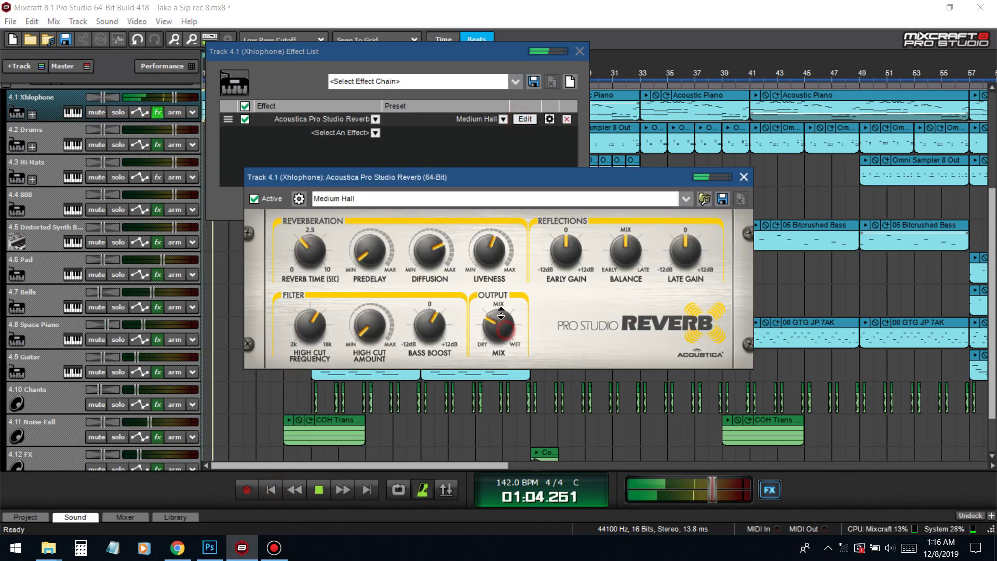
Step: Shift the Xhlophone reverb's balance toward late, raise diffusion, liveness and high cut amount, reduce bass boost, and replay from the start
{"action": "left_click_drag", "start_coordinate": [621, 252], "coordinate": [672, 244]}
{"action": "left_click_drag", "start_coordinate": [422, 260], "coordinate": [421, 255]}
{"action": "left_click_drag", "start_coordinate": [493, 249], "coordinate": [495, 241]}
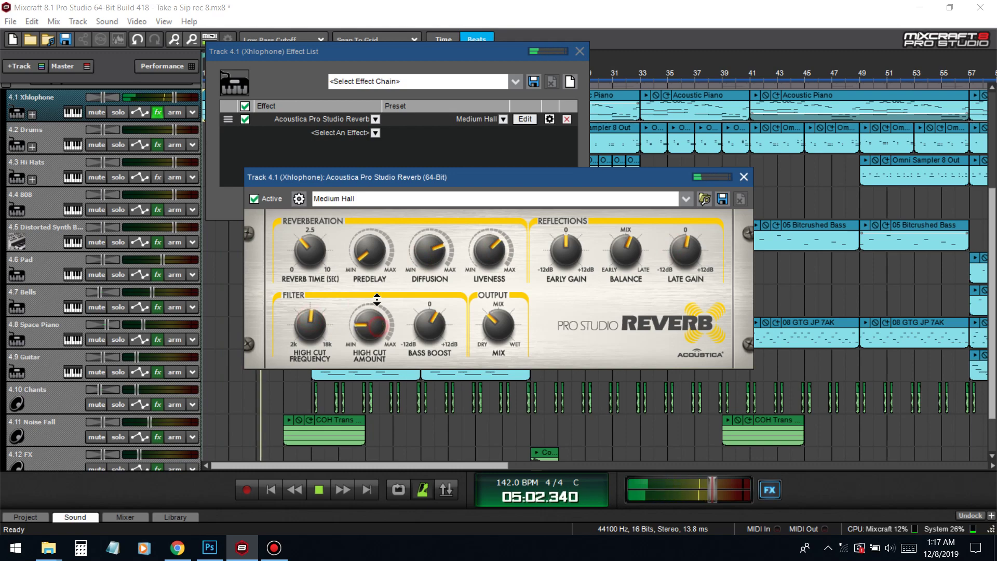
{"action": "left_click_drag", "start_coordinate": [377, 300], "coordinate": [377, 297]}
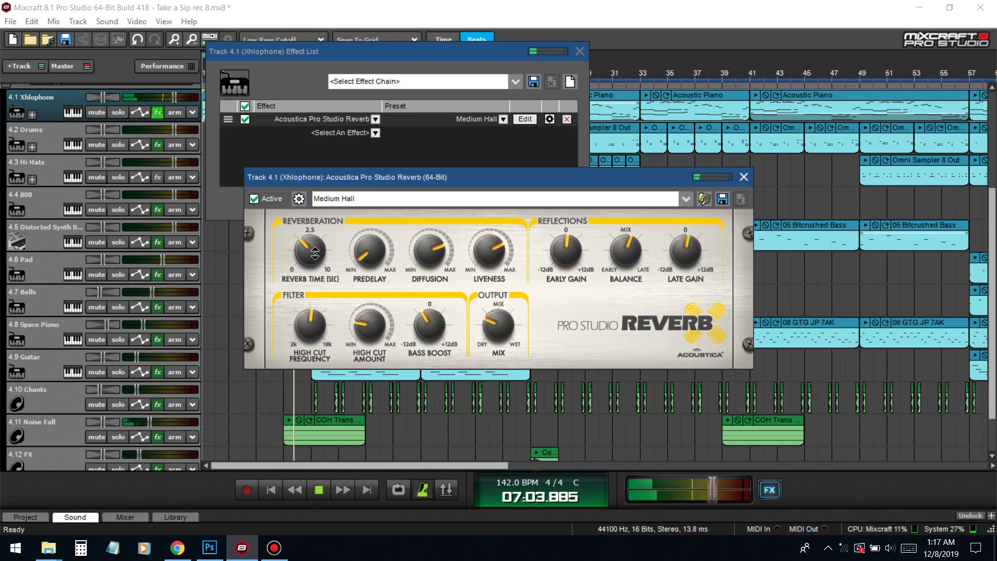
{"action": "left_click", "coordinate": [270, 488]}
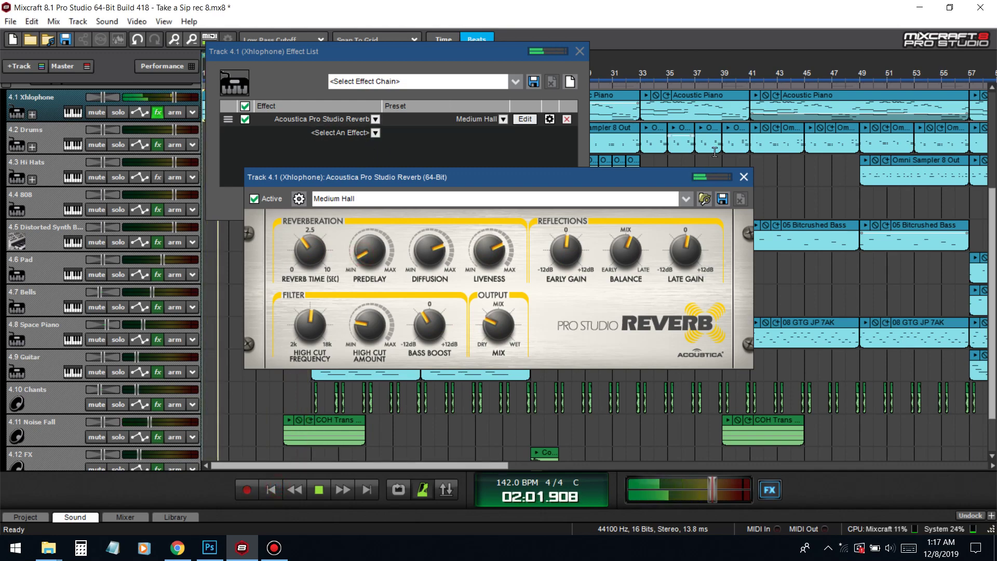
Step: Close the reverb settings, add the TinyQ_x64 equalizer to the Xhlophone track, and open its settings
{"action": "left_click", "coordinate": [382, 148]}
{"action": "left_click", "coordinate": [360, 133]}
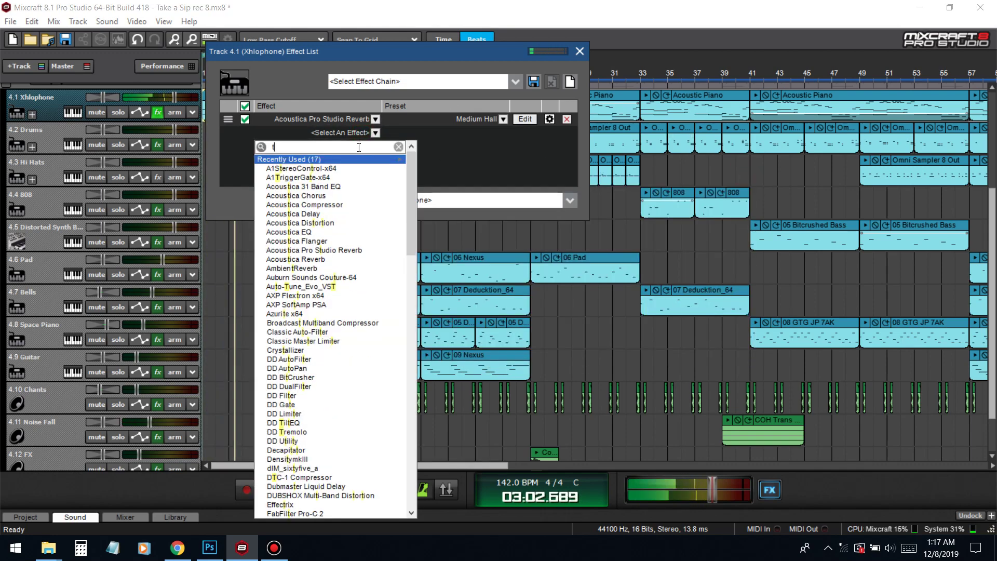
{"action": "type", "text": "tiny"}
{"action": "left_click", "coordinate": [335, 171]}
{"action": "left_click", "coordinate": [525, 133]}
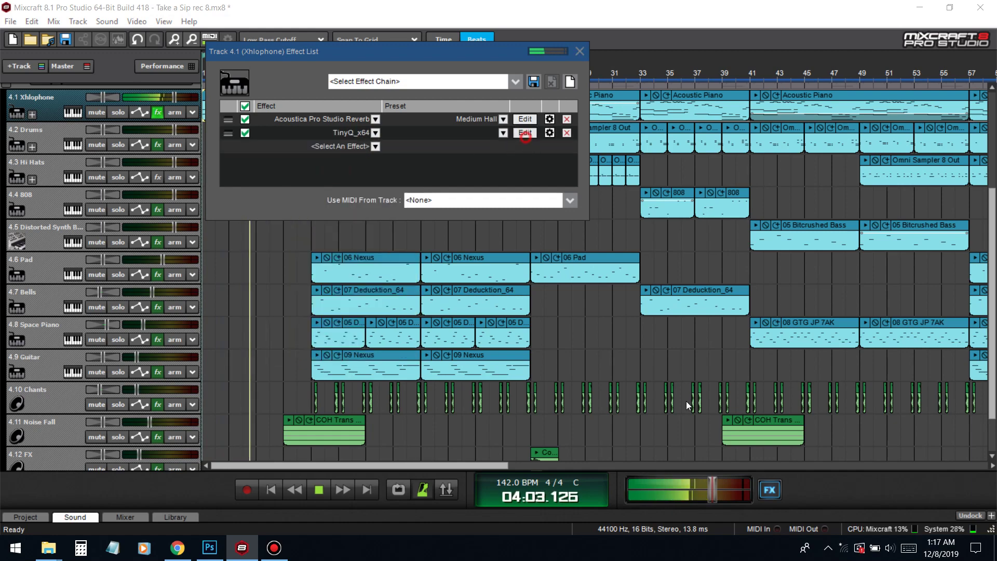
Step: Open the master track's Voxengo Spectrum Analyzer, place the TinyQ window beside it, and solo the Xhlophone track
{"action": "left_click", "coordinate": [769, 490]}
{"action": "left_click", "coordinate": [521, 105]}
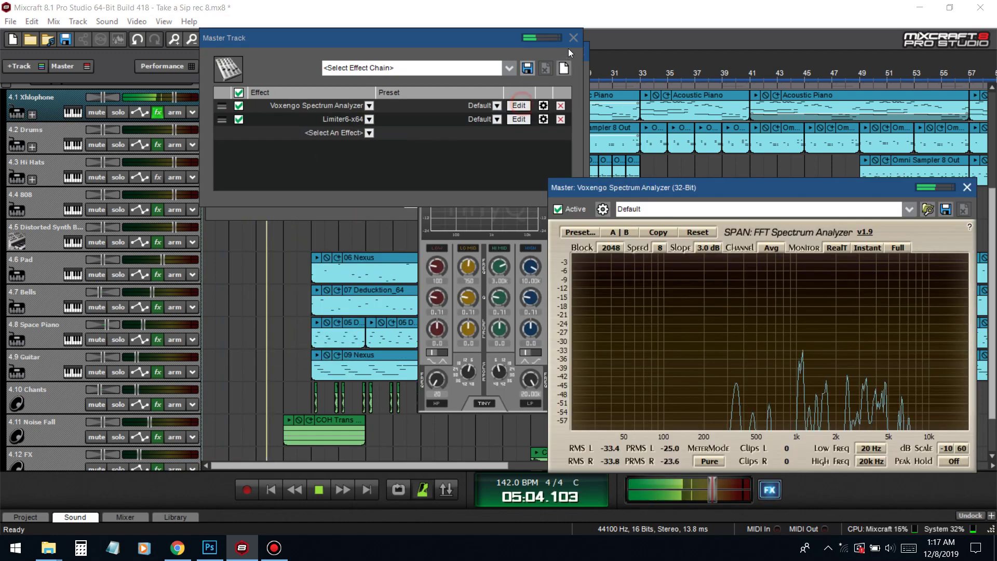
{"action": "left_click", "coordinate": [574, 38]}
{"action": "left_click_drag", "start_coordinate": [492, 136], "coordinate": [387, 128]}
{"action": "left_click", "coordinate": [119, 112]}
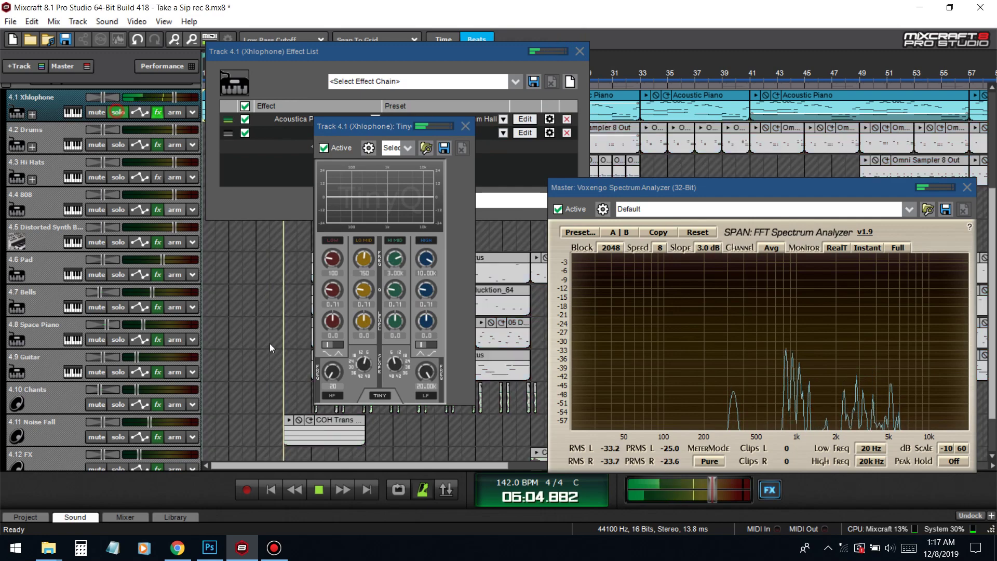
Step: Replay from the song's start and enable the Xhlophone TinyQ's high-pass filter with a cutoff of about 315 Hz
{"action": "left_click", "coordinate": [270, 490]}
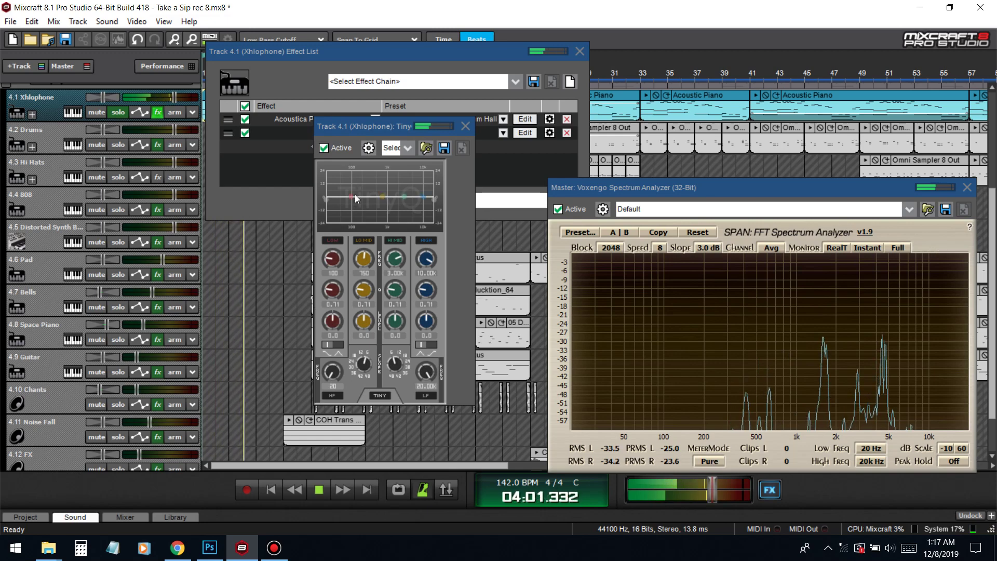
{"action": "left_click_drag", "start_coordinate": [327, 200], "coordinate": [354, 206]}
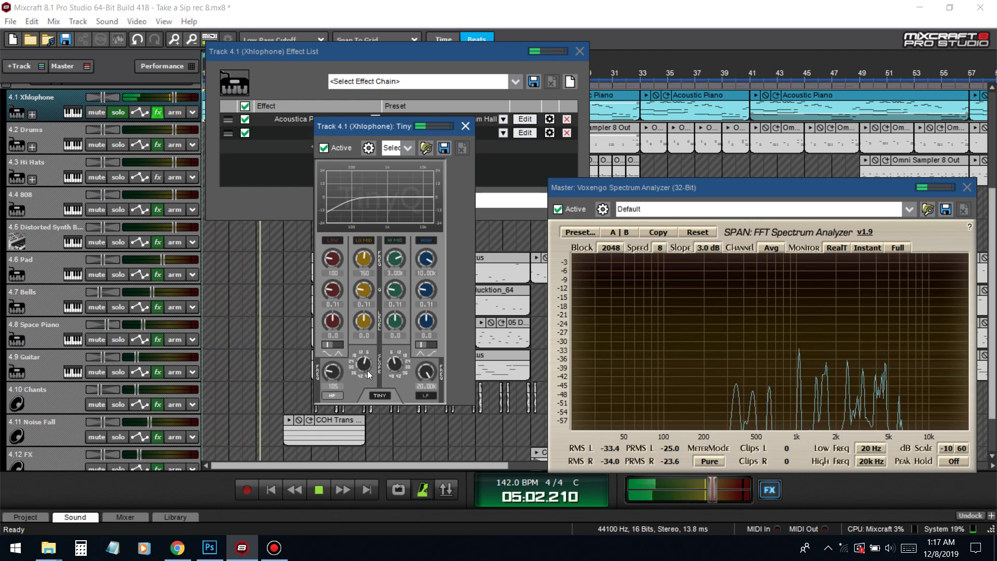
{"action": "left_click_drag", "start_coordinate": [368, 374], "coordinate": [322, 387]}
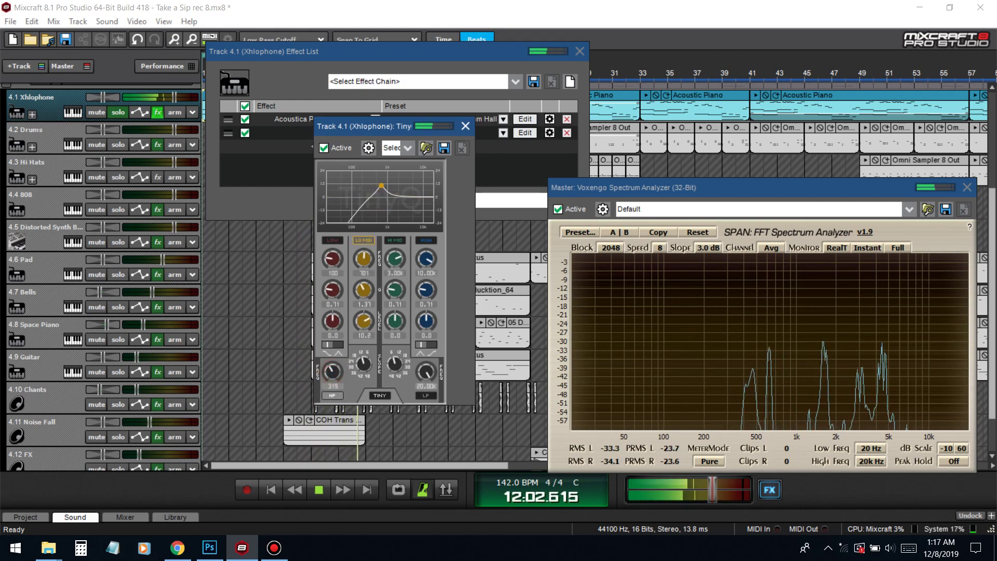
Step: Sweep the low-mid band with a narrow boost, settling on a 3.4 dB cut at about 529 Hz with Q 0.78
{"action": "left_click", "coordinate": [290, 492]}
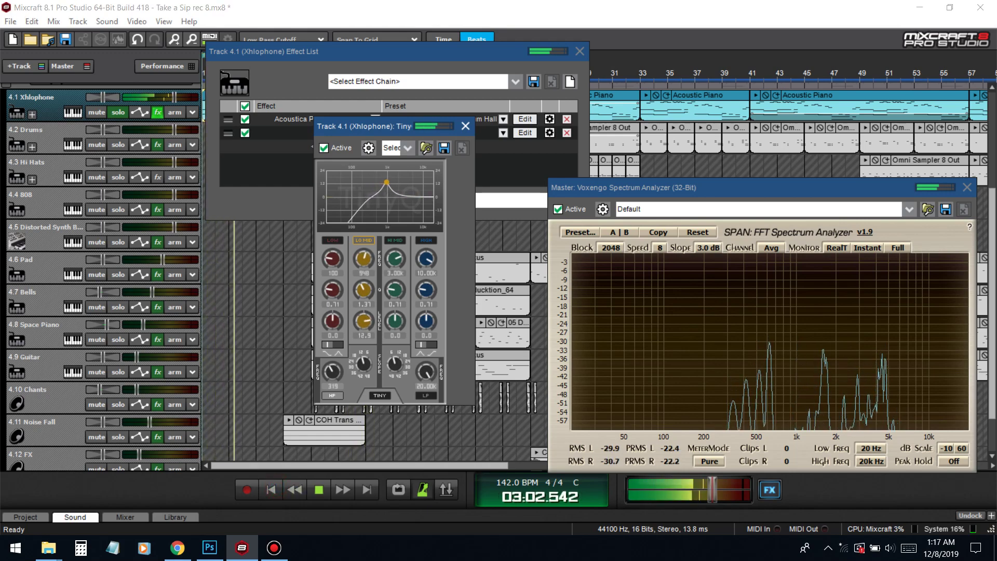
{"action": "mouse_move", "coordinate": [385, 182]}
{"action": "left_mouse_down"}
{"action": "mouse_move", "coordinate": [377, 186]}
{"action": "mouse_move", "coordinate": [388, 184]}
{"action": "left_mouse_up"}
{"action": "scroll", "coordinate": [380, 186], "scroll_direction": "up", "scroll_amount": 4}
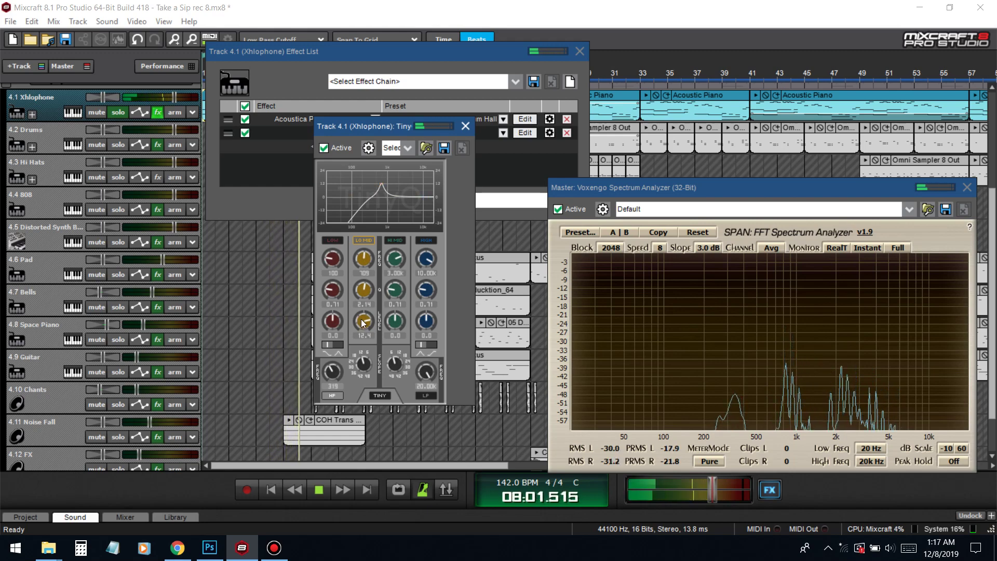
{"action": "left_click_drag", "start_coordinate": [363, 323], "coordinate": [372, 370]}
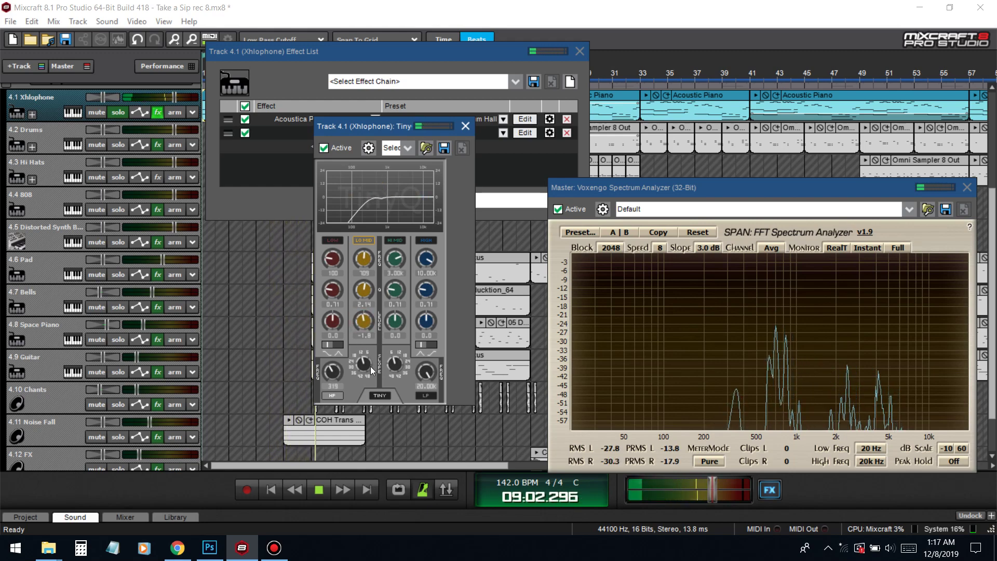
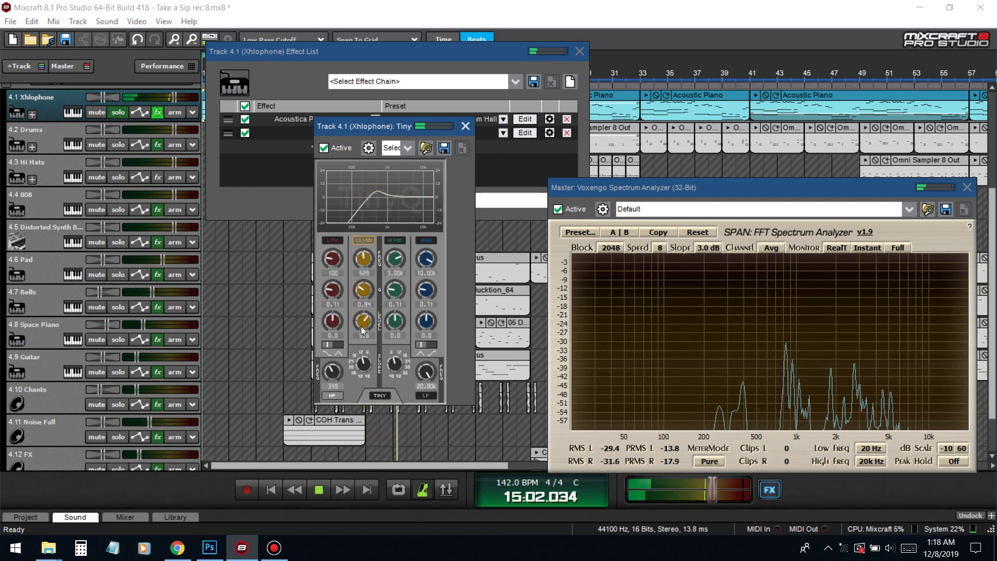
{"action": "left_click_drag", "start_coordinate": [375, 358], "coordinate": [374, 350]}
{"action": "left_click_drag", "start_coordinate": [363, 289], "coordinate": [364, 293]}
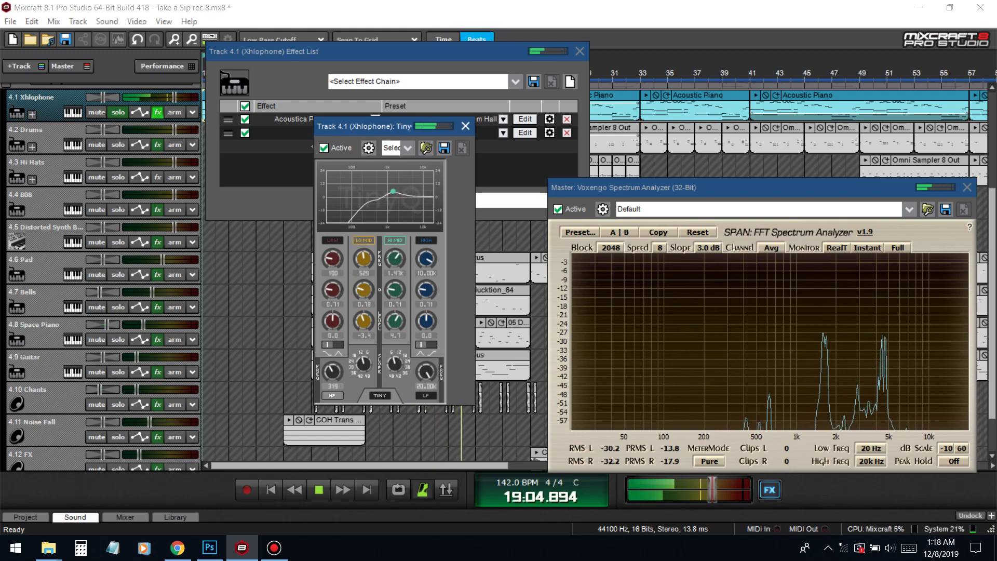
Step: Set the high-mid band to -1.2 dB at 1.56 kHz with Q 1.48, and the high band to a 5.4 dB shelf at 4.25 kHz
{"action": "left_click_drag", "start_coordinate": [413, 192], "coordinate": [417, 193]}
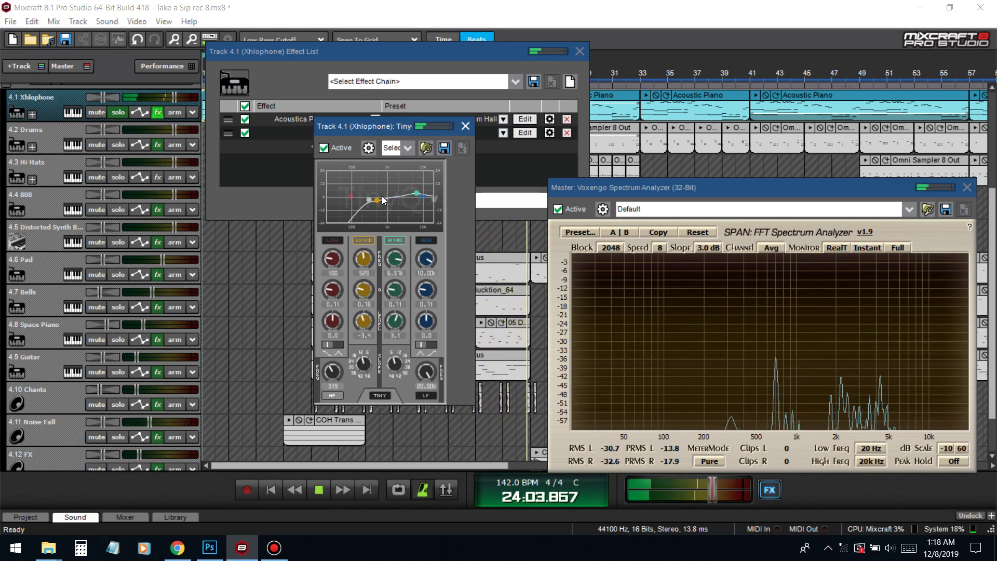
{"action": "left_click_drag", "start_coordinate": [416, 193], "coordinate": [399, 188]}
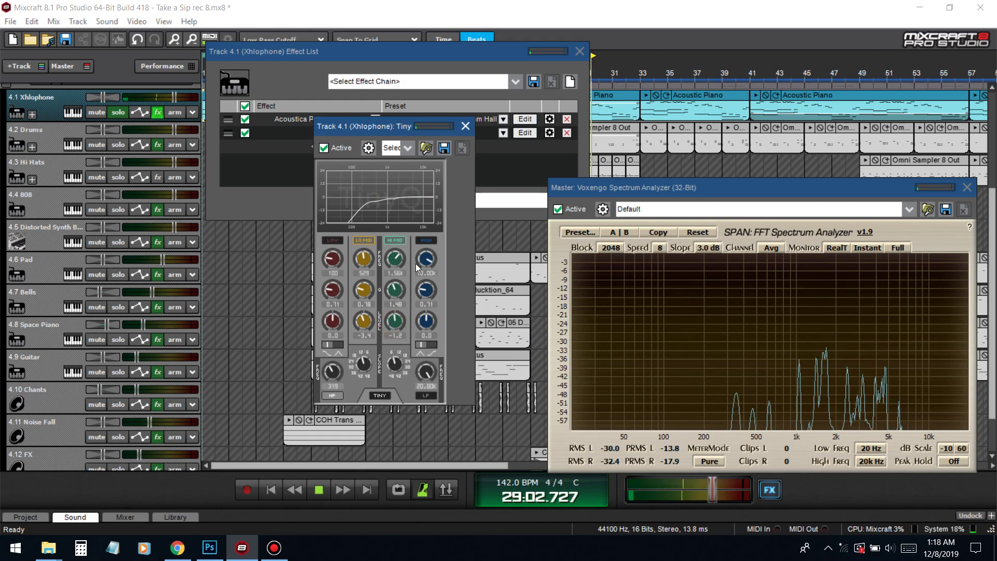
{"action": "left_click_drag", "start_coordinate": [419, 198], "coordinate": [419, 196]}
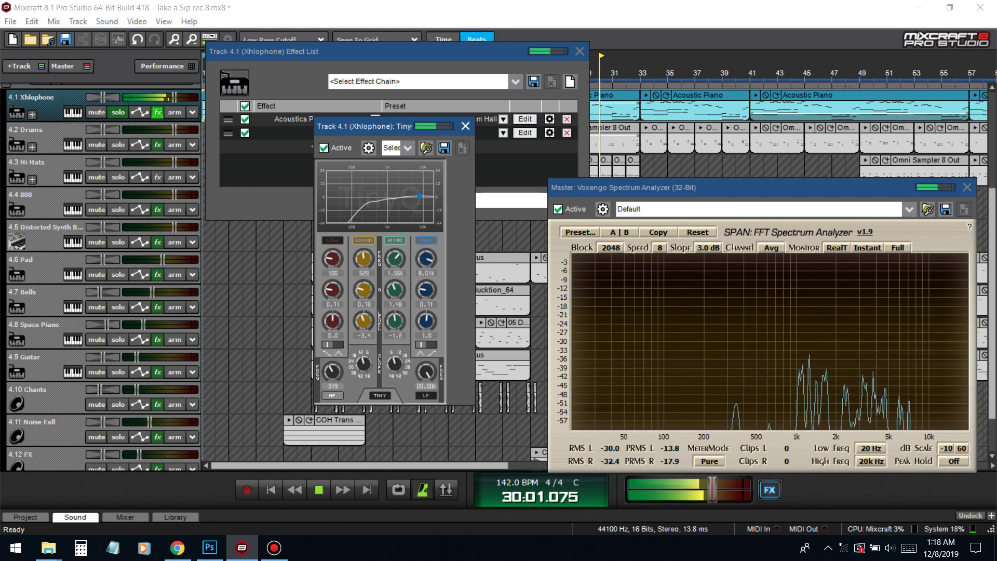
{"action": "left_click", "coordinate": [423, 344]}
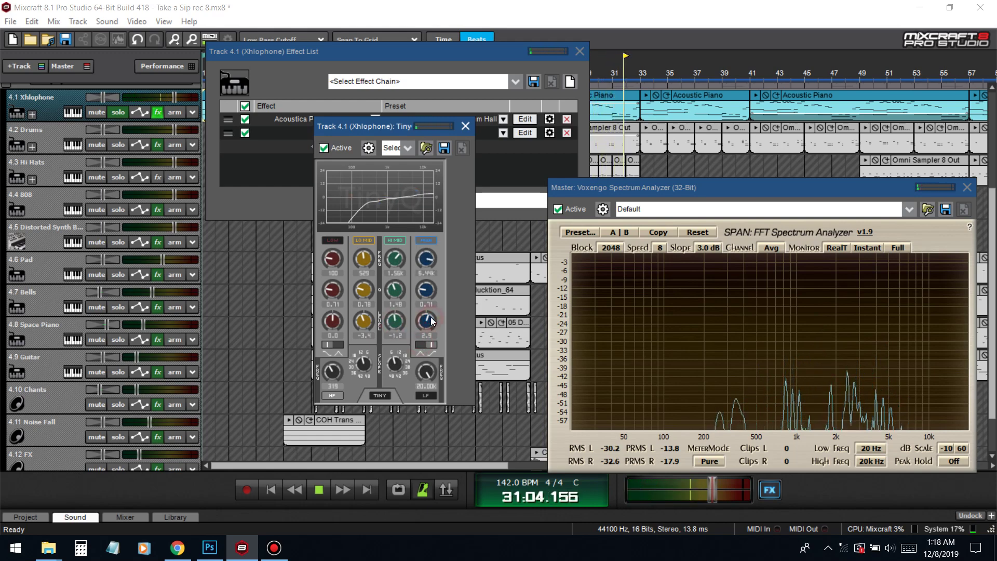
{"action": "left_click_drag", "start_coordinate": [431, 321], "coordinate": [429, 311]}
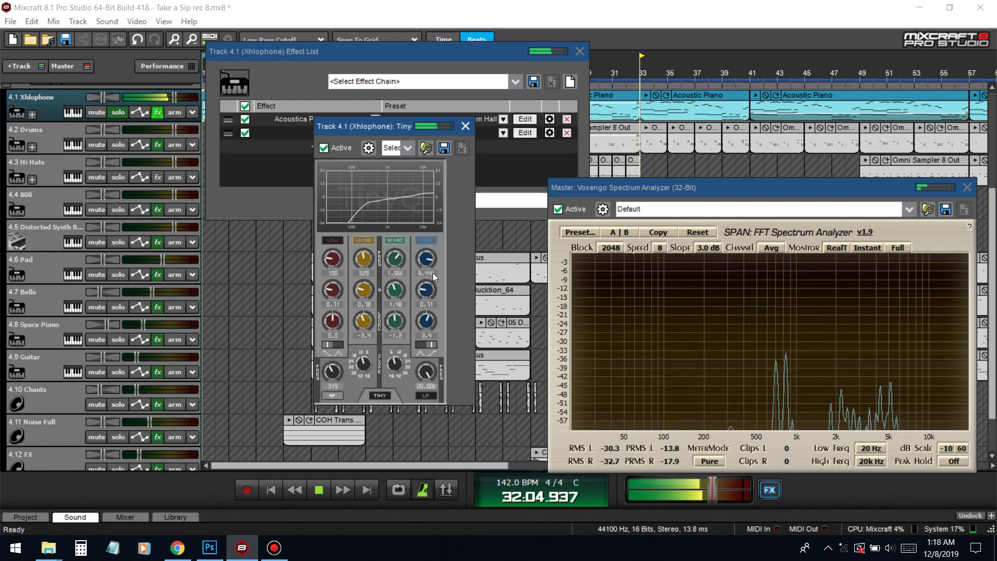
{"action": "left_click_drag", "start_coordinate": [427, 264], "coordinate": [429, 275]}
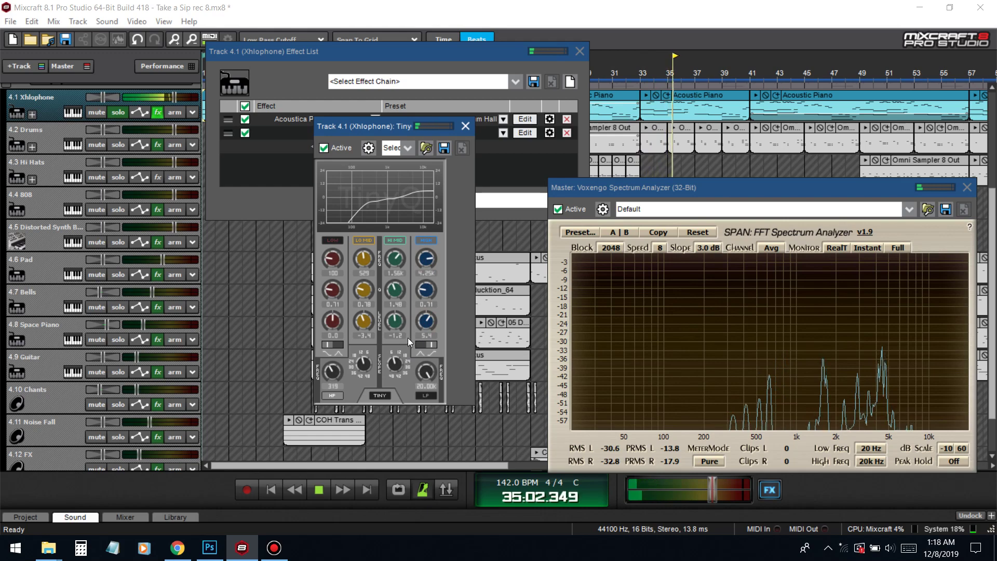
Step: Return playback to the song's start, unsolo the Xhlophone track, and save the project
{"action": "left_click", "coordinate": [270, 489]}
{"action": "left_click", "coordinate": [120, 113]}
{"action": "left_click", "coordinate": [68, 40]}
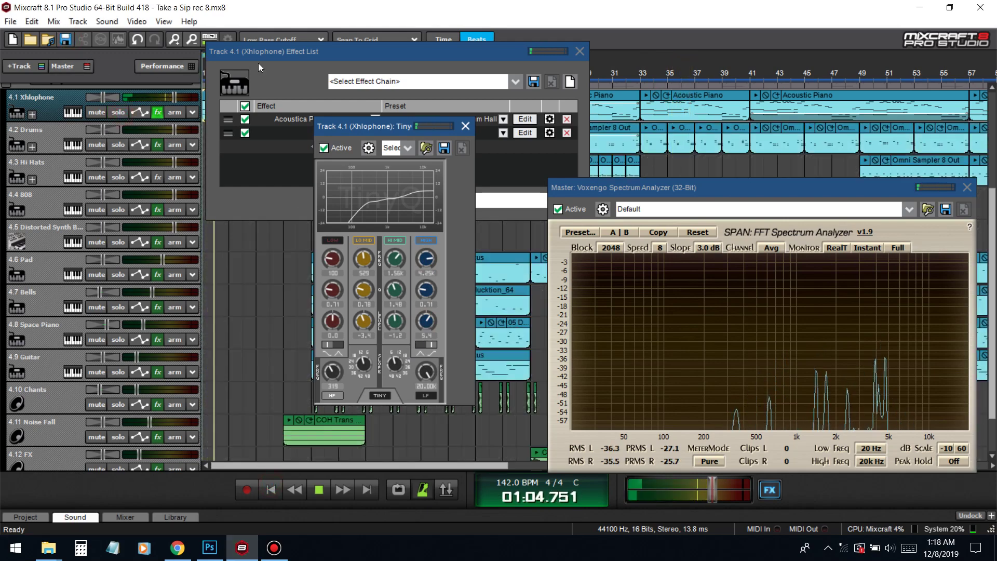
Step: Close the Xhlophone effect windows and the master's spectrum analyzer, and play the full mix from bar 9
{"action": "left_click", "coordinate": [579, 51]}
{"action": "left_click", "coordinate": [466, 126]}
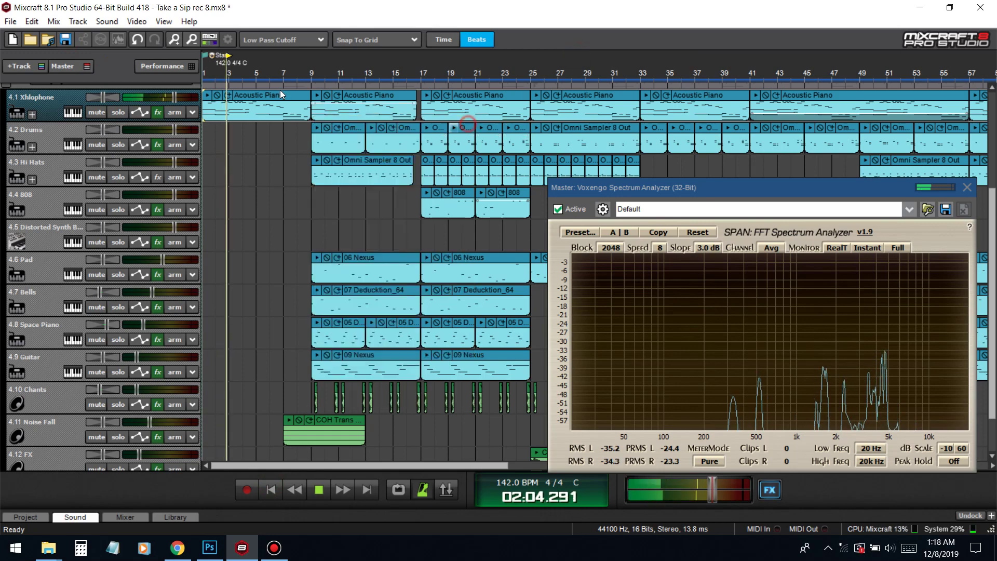
{"action": "left_click", "coordinate": [312, 78]}
{"action": "left_click", "coordinate": [967, 188]}
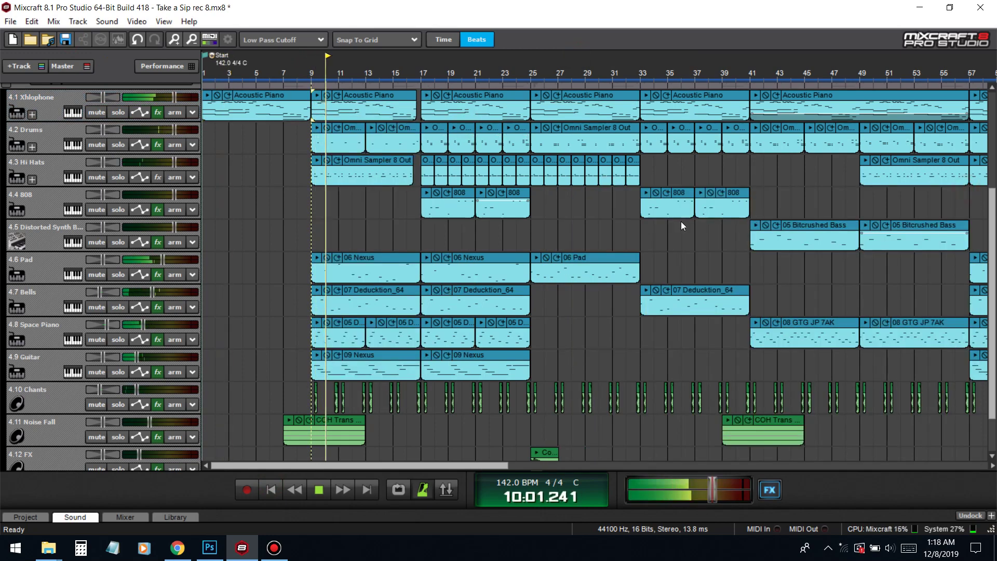
Step: Reopen the Xhlophone track's reverb to adjust its output mix, close its windows, and stop playback
{"action": "left_click", "coordinate": [157, 112]}
{"action": "left_click", "coordinate": [525, 119]}
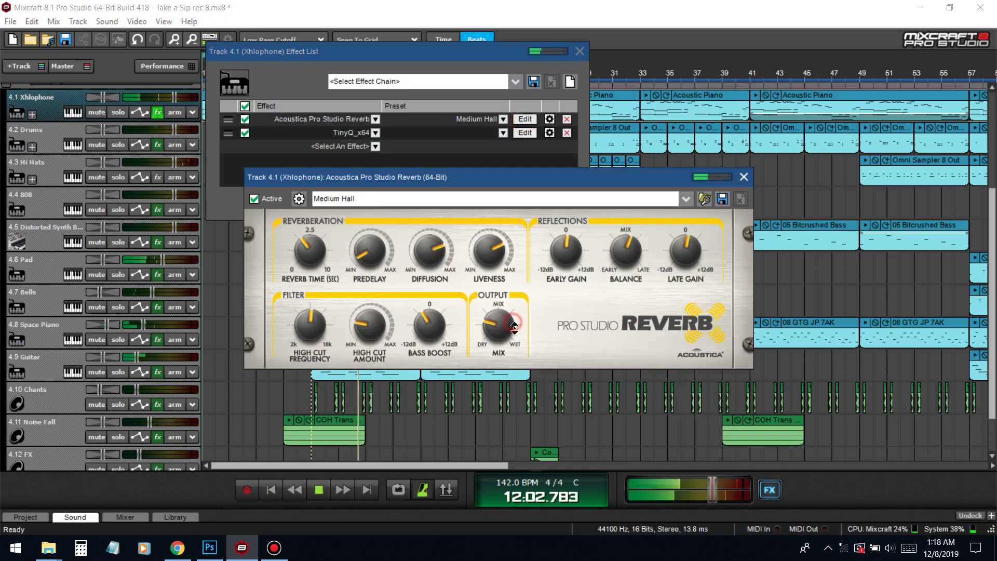
{"action": "left_click", "coordinate": [744, 177]}
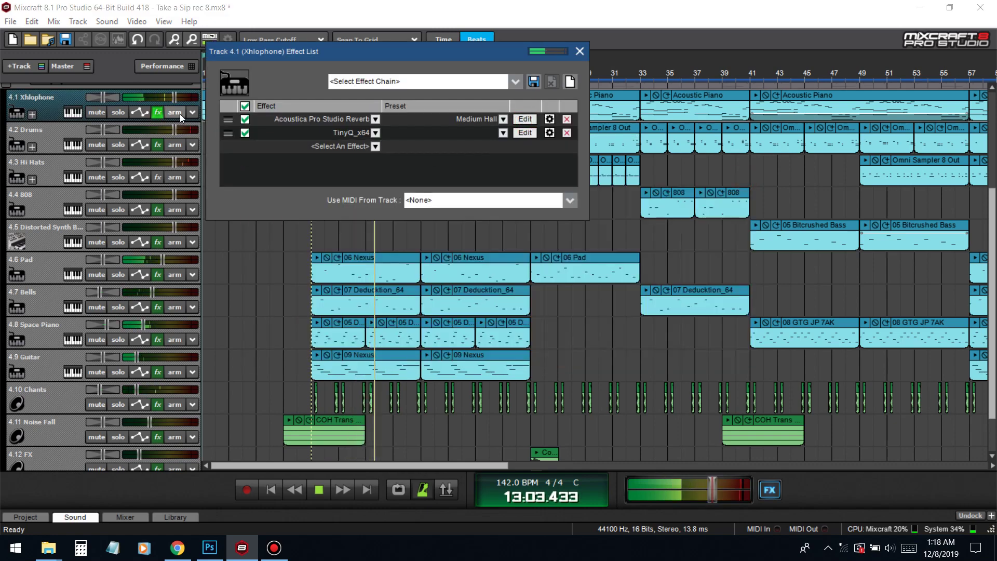
{"action": "left_click", "coordinate": [579, 51]}
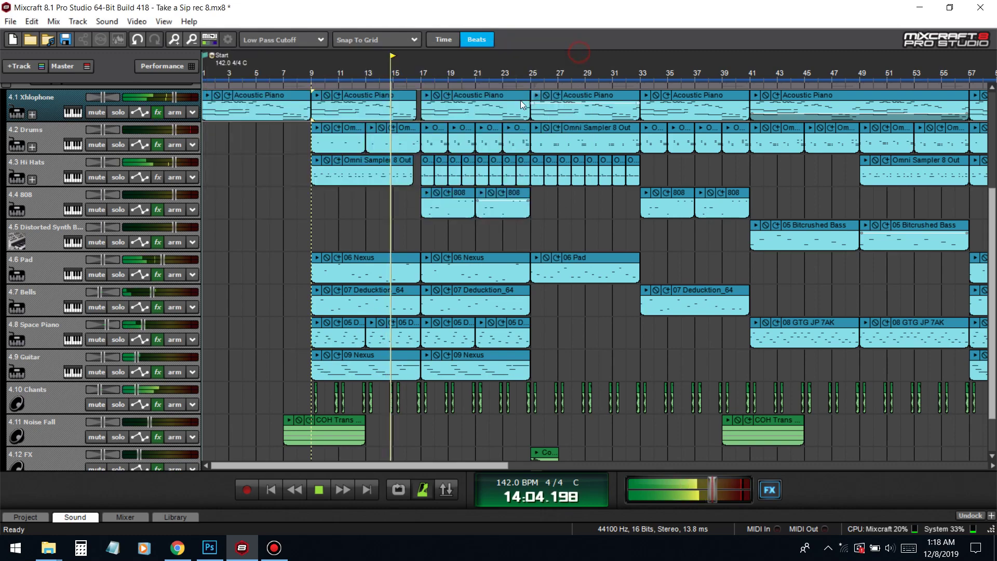
{"action": "key", "text": "space"}
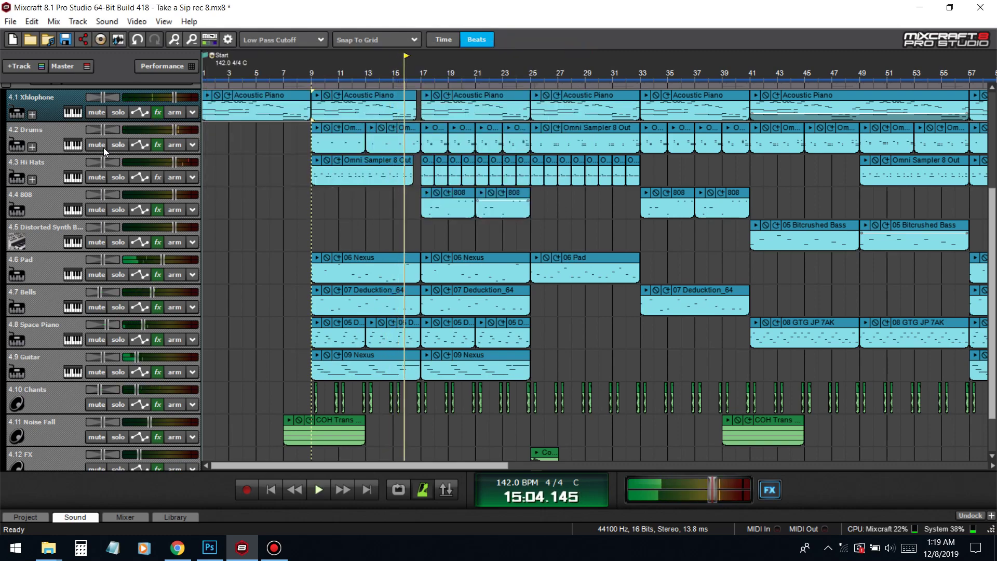
Step: Open the Drums track's Omni Sampler and assign separate outputs to the ET-KICK 2, Clap 3 and Snare 6 pads
{"action": "left_click", "coordinate": [72, 145]}
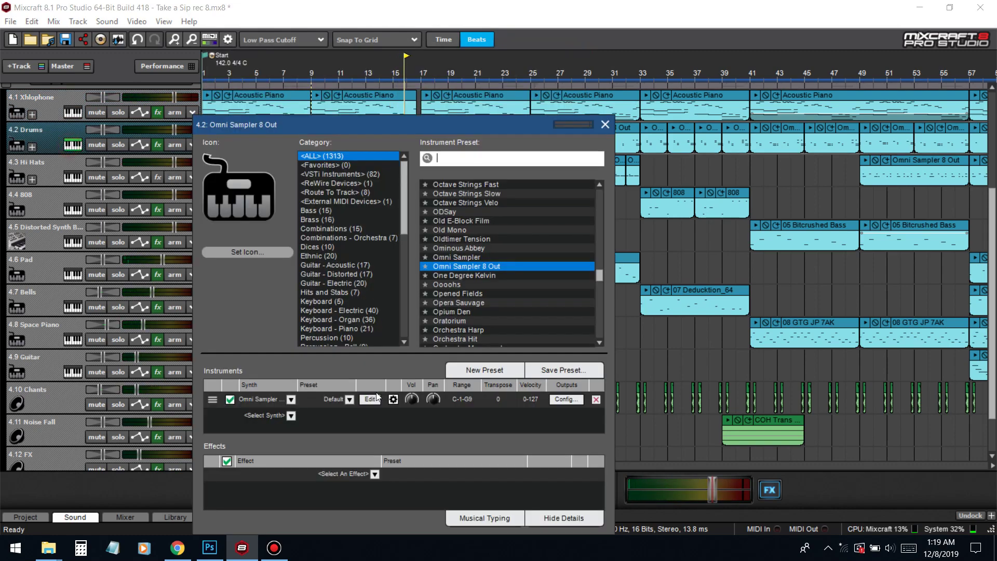
{"action": "left_click", "coordinate": [372, 399]}
{"action": "left_click", "coordinate": [447, 231]}
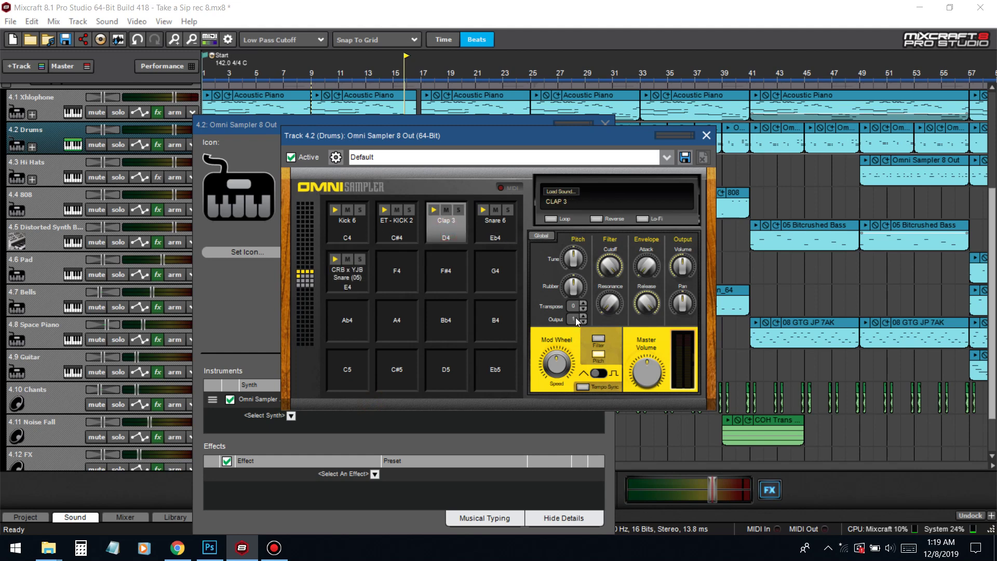
{"action": "left_click", "coordinate": [338, 234]}
{"action": "left_click", "coordinate": [390, 226]}
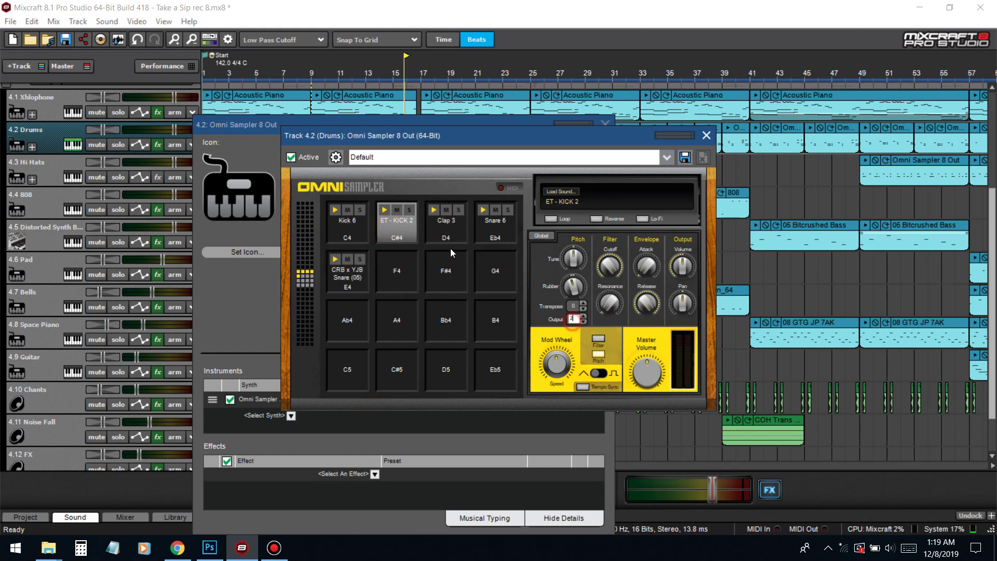
{"action": "left_click", "coordinate": [447, 234]}
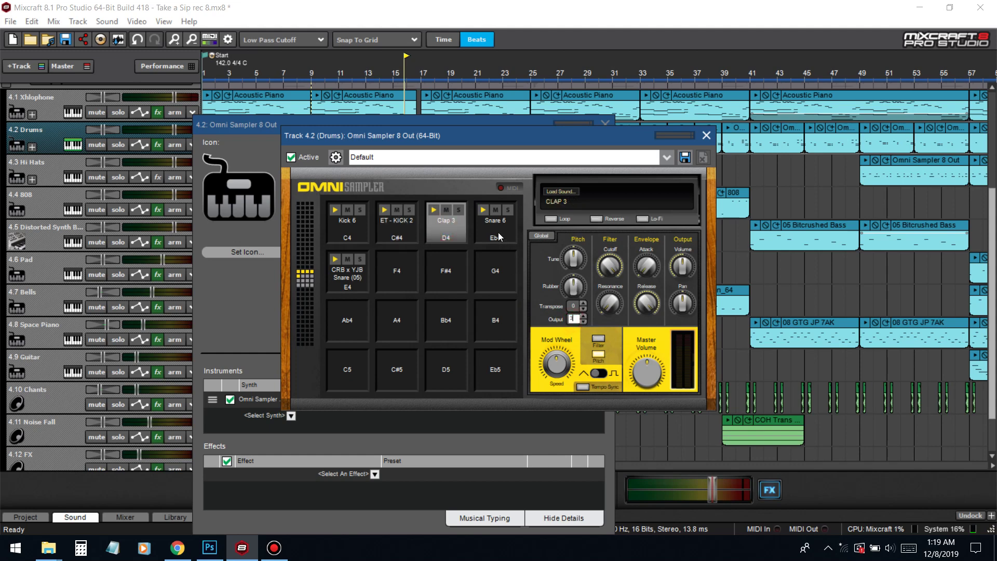
{"action": "left_click", "coordinate": [499, 237]}
Step: Route the CRB x YJB Snare (05) pad to output 5 and close the sampler and instrument windows
{"action": "left_click", "coordinate": [348, 275]}
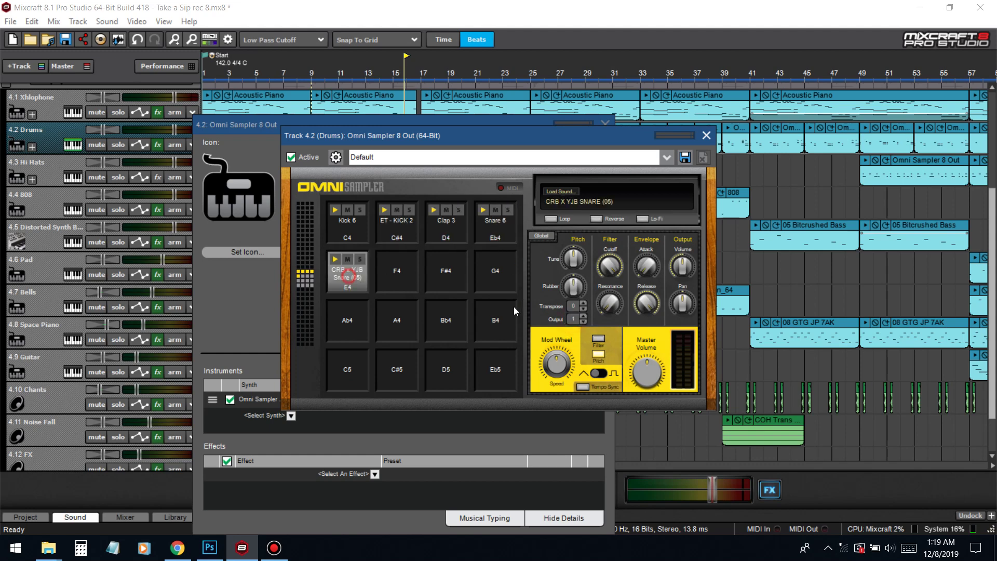
{"action": "left_click", "coordinate": [572, 321]}
{"action": "type", "text": "5"}
{"action": "left_click", "coordinate": [551, 316]}
{"action": "left_click", "coordinate": [706, 135]}
{"action": "left_click", "coordinate": [606, 123]}
Step: Expand the Drums track's outputs, open the effect list of Omni Out 3, and solo it while playing from bar 9
{"action": "left_click", "coordinate": [32, 147]}
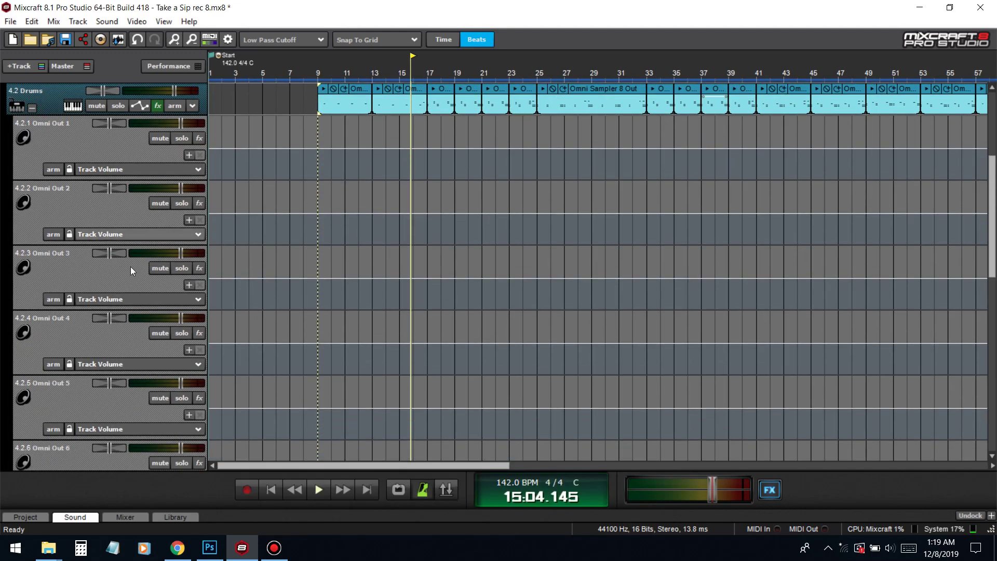
{"action": "left_click", "coordinate": [199, 269]}
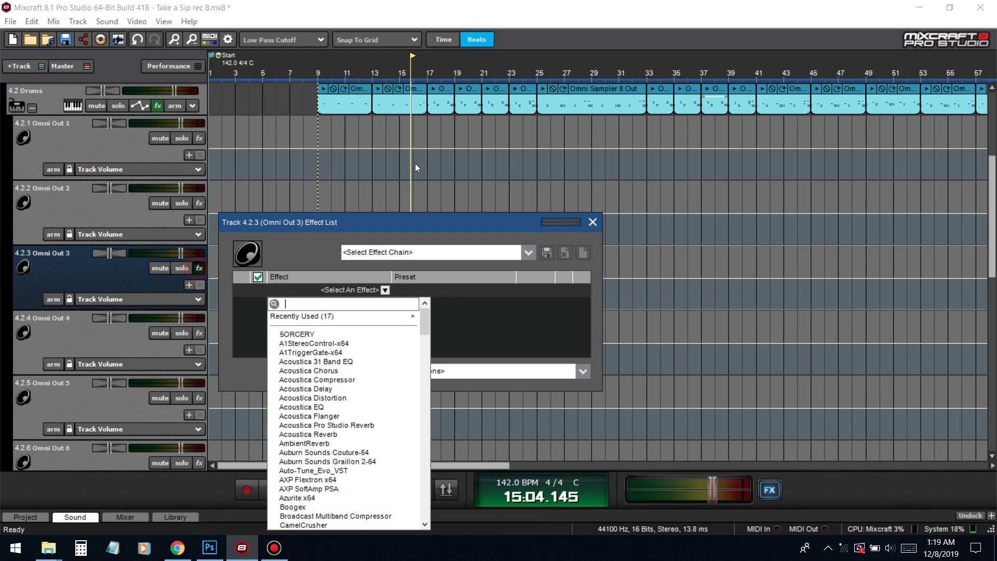
{"action": "left_click", "coordinate": [315, 73]}
{"action": "left_click", "coordinate": [182, 268]}
Step: Add Acoustica Reverb with the Snare Verb preset to Omni Out 3 and stop playback
{"action": "left_click", "coordinate": [333, 294]}
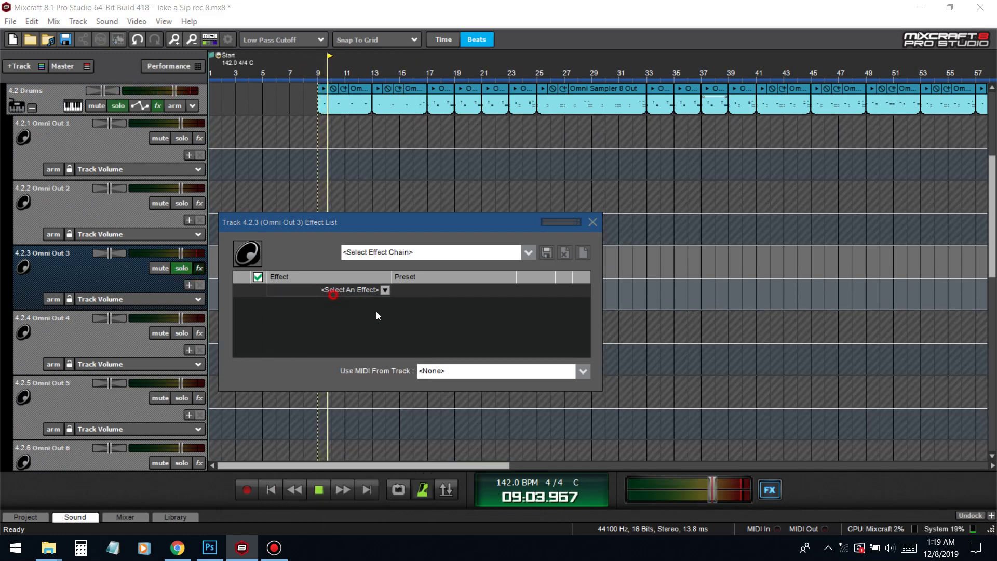
{"action": "left_click", "coordinate": [355, 431]}
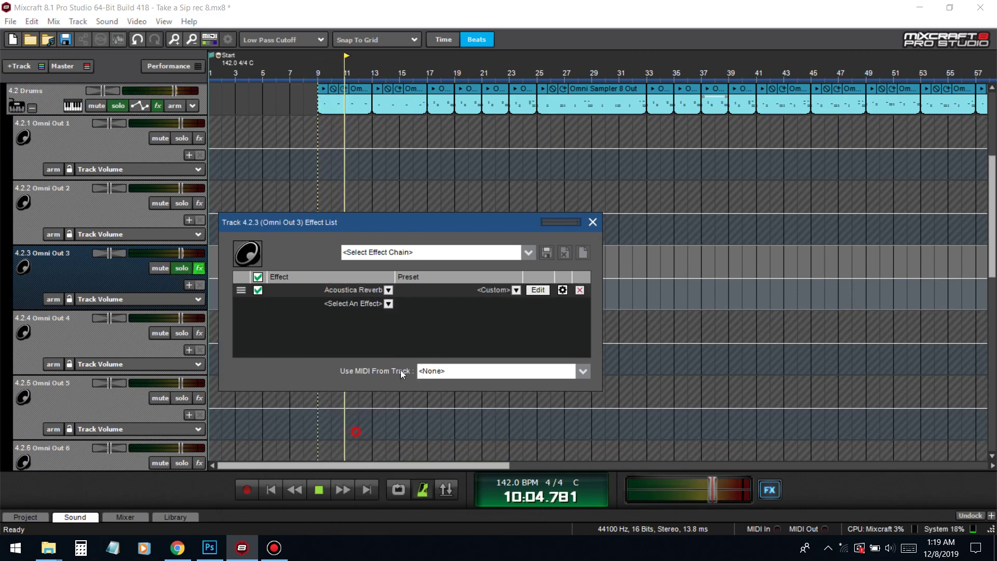
{"action": "left_click", "coordinate": [493, 290]}
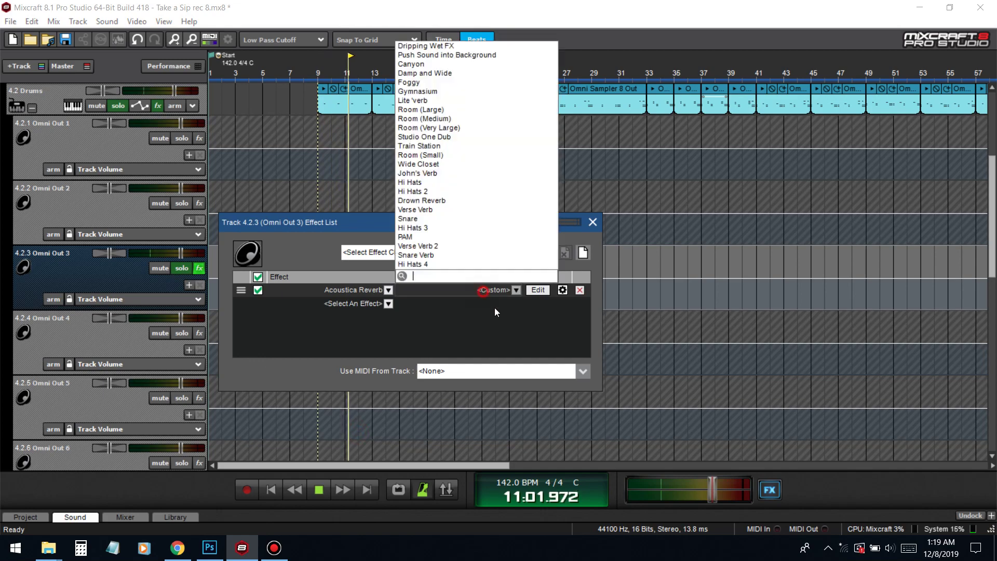
{"action": "left_click", "coordinate": [427, 256]}
{"action": "key", "text": "space"}
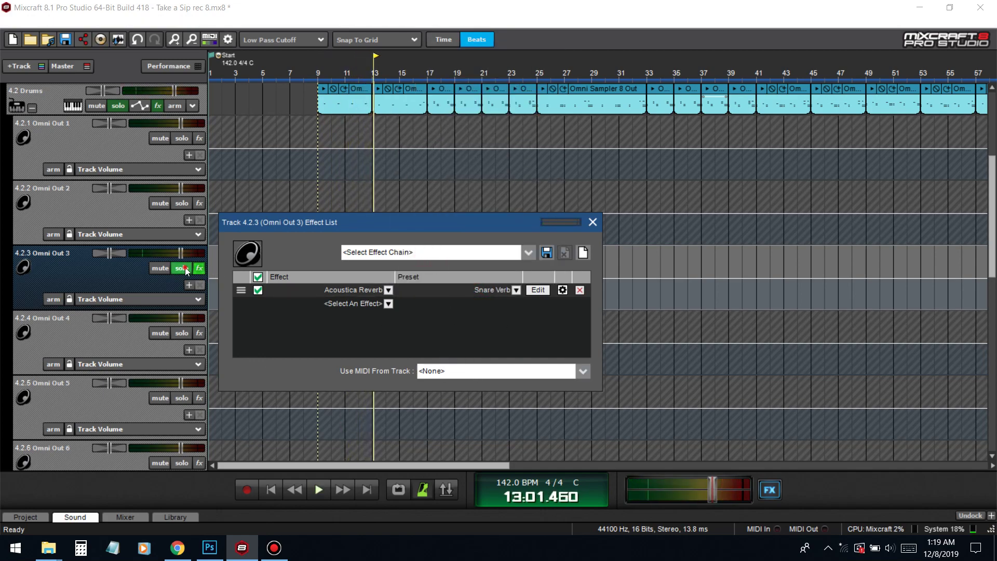
Step: Unsolo Omni Out 3, replay from bar 9, and switch its reverb to the Snare preset
{"action": "left_click", "coordinate": [186, 271]}
{"action": "left_click", "coordinate": [318, 70]}
{"action": "key", "text": "space"}
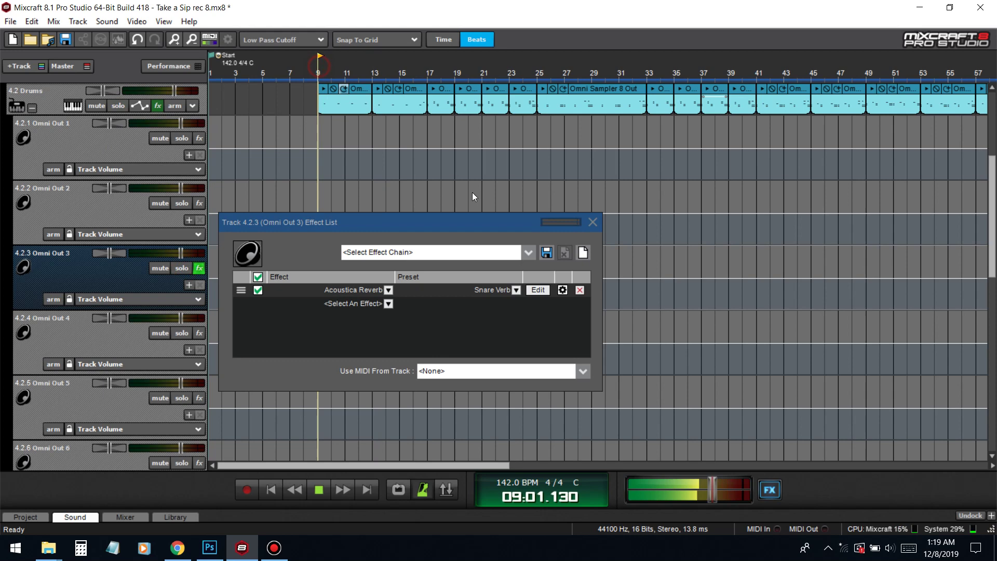
{"action": "left_click", "coordinate": [502, 289]}
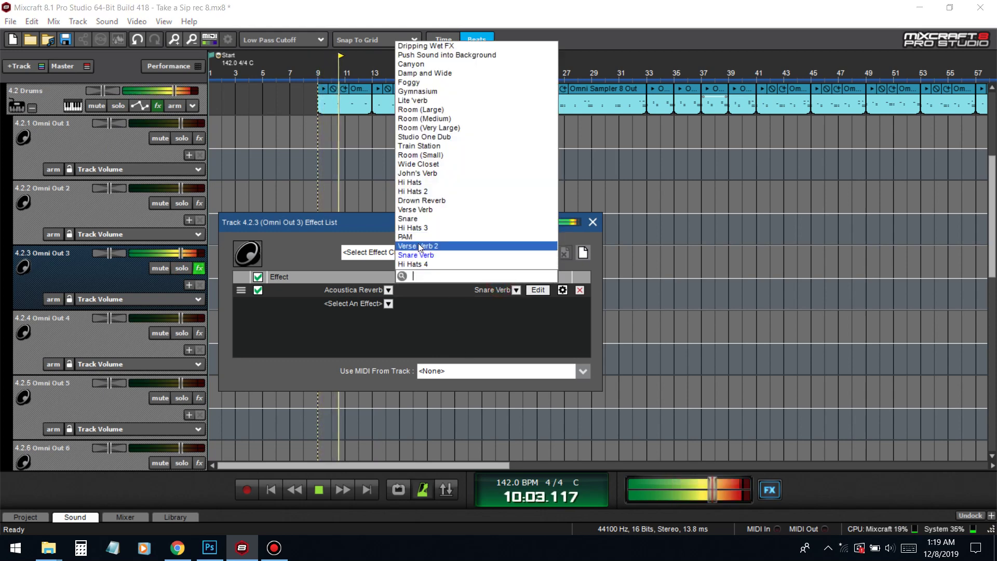
{"action": "left_click", "coordinate": [419, 218]}
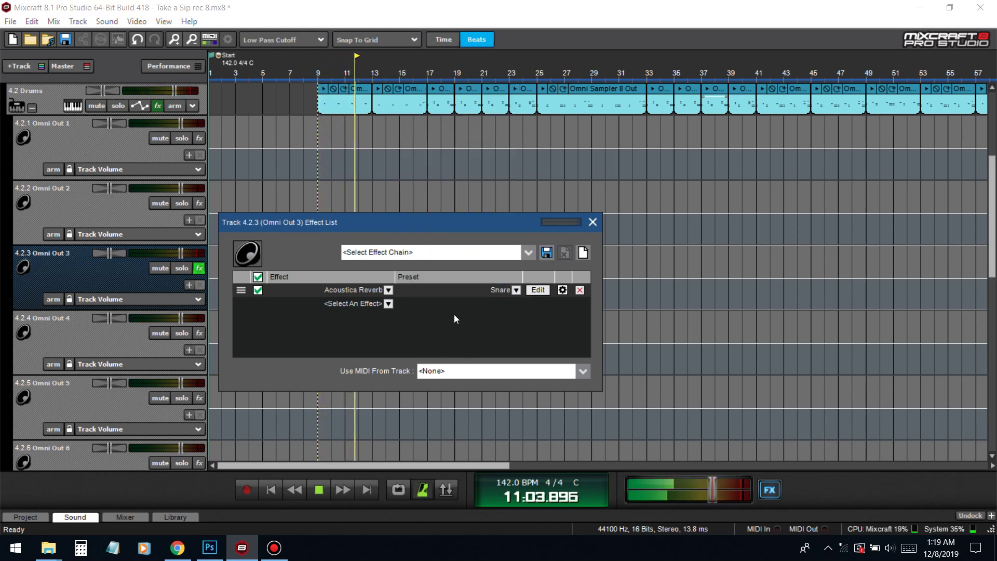
Step: Solo Omni Out 3 and set its Acoustica Reverb to 94 stereo width and 62 high-frequency damping
{"action": "left_click", "coordinate": [182, 268]}
{"action": "left_click", "coordinate": [435, 290]}
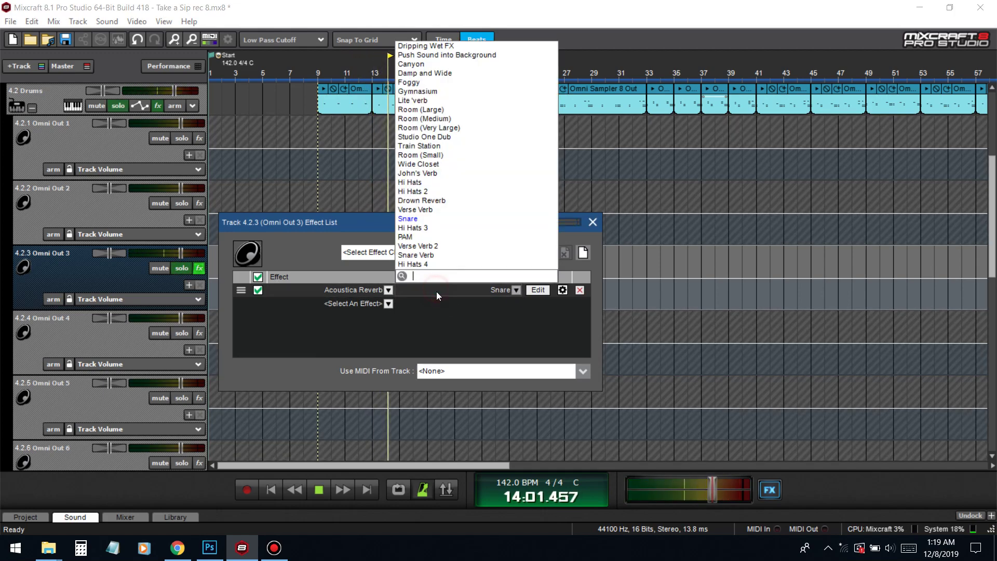
{"action": "left_click", "coordinate": [538, 289]}
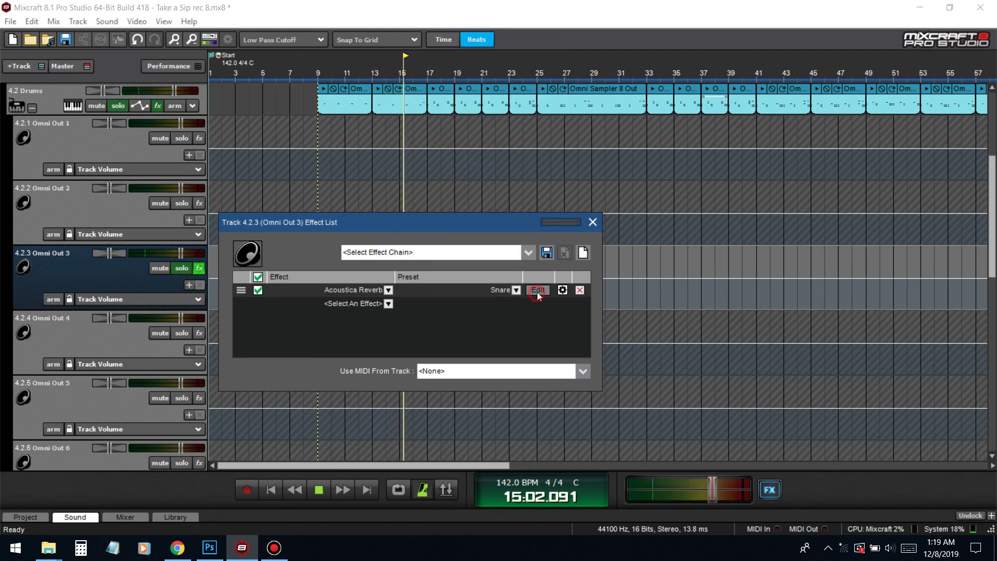
{"action": "left_click_drag", "start_coordinate": [591, 272], "coordinate": [579, 268]}
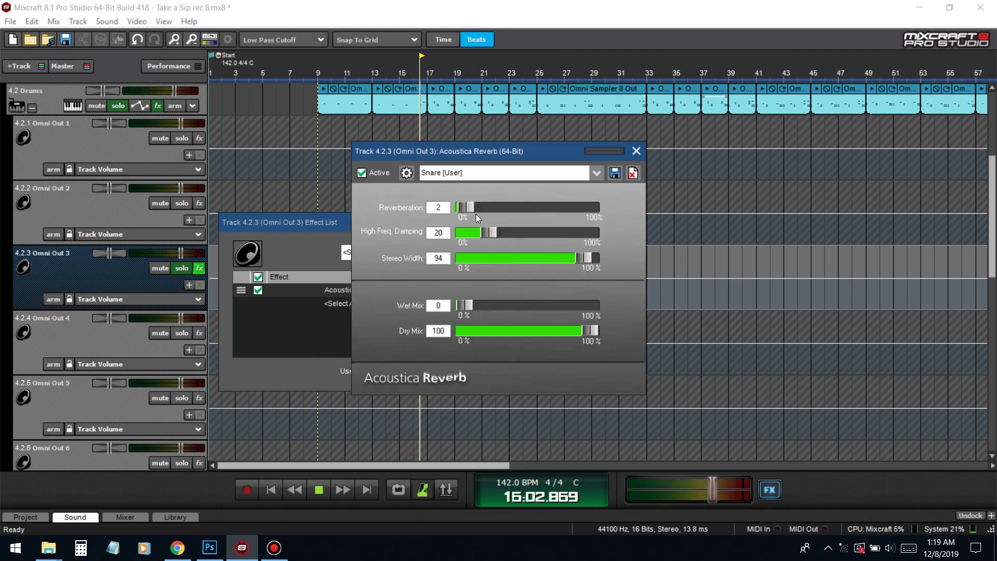
{"action": "left_click_drag", "start_coordinate": [491, 231], "coordinate": [540, 241]}
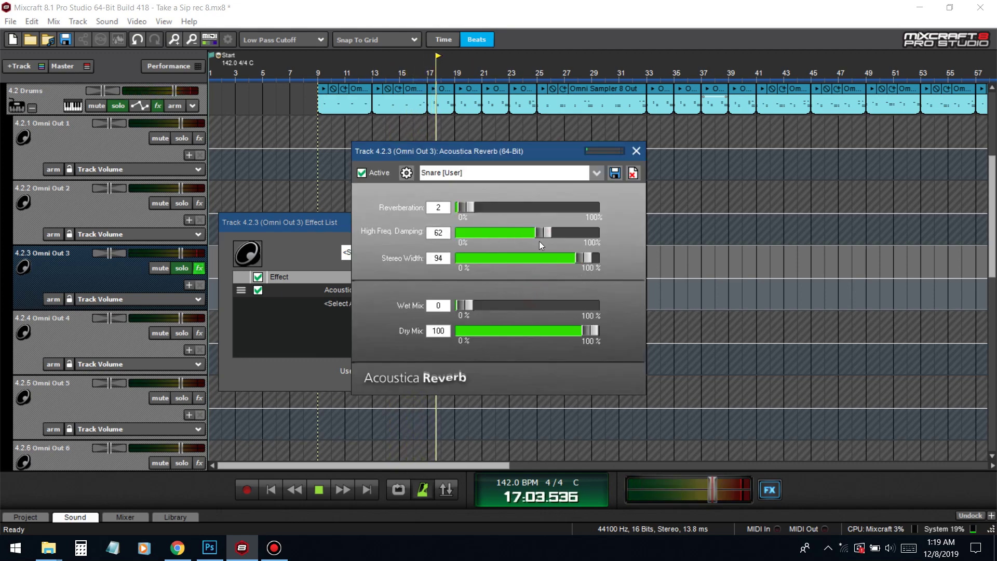
Step: Unsolo Omni Out 3 and set its reverb's high-frequency damping to 10 and wet mix to 1
{"action": "left_click", "coordinate": [190, 268]}
{"action": "left_click", "coordinate": [190, 268]}
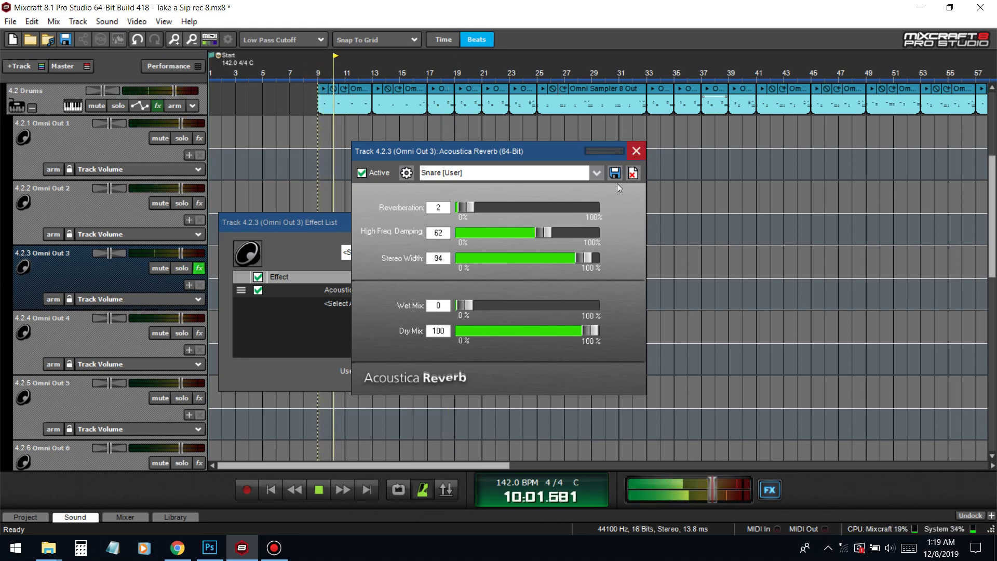
{"action": "left_click_drag", "start_coordinate": [545, 233], "coordinate": [481, 238]}
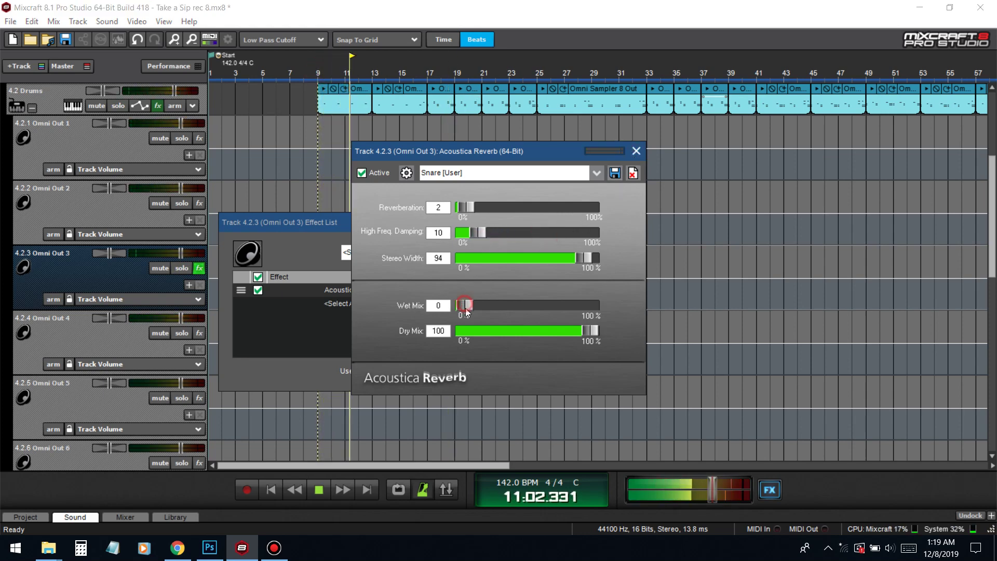
{"action": "mouse_move", "coordinate": [466, 306]}
{"action": "left_mouse_down"}
{"action": "mouse_move", "coordinate": [469, 315]}
{"action": "mouse_move", "coordinate": [462, 306]}
{"action": "left_mouse_up"}
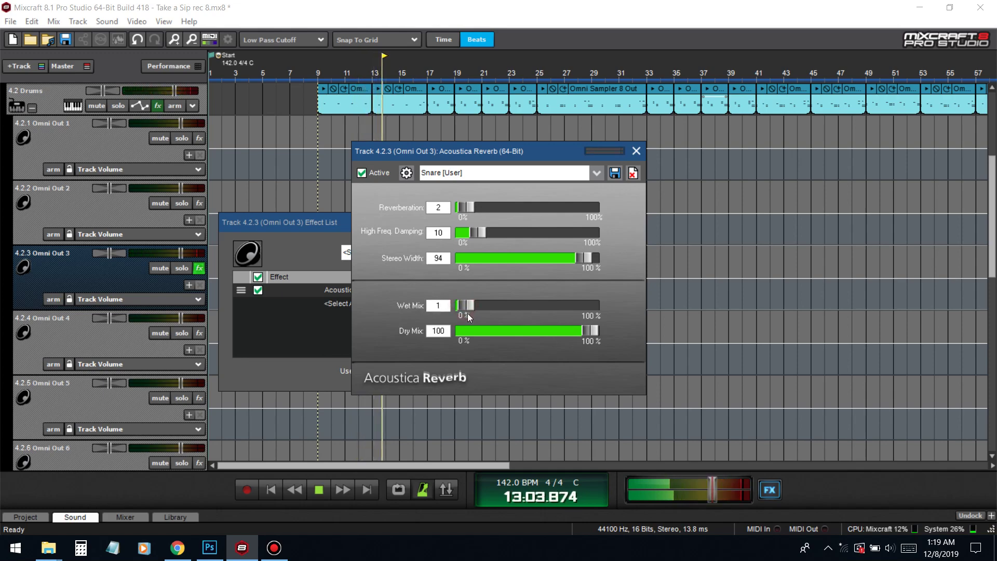
Step: Compare Omni Out 3 soloed and in the mix, nudge its volume, and close its reverb settings
{"action": "left_click", "coordinate": [183, 268]}
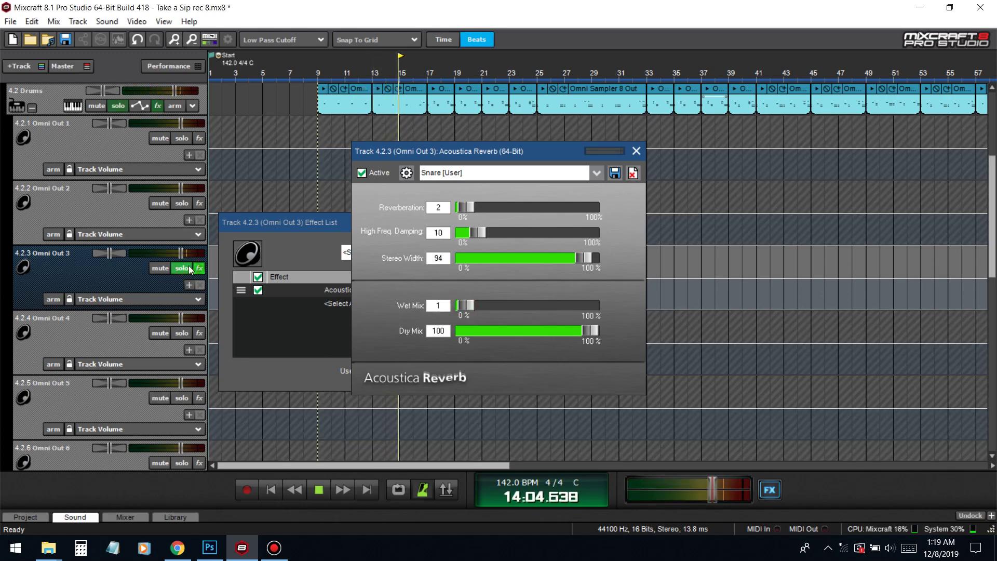
{"action": "left_click", "coordinate": [188, 268]}
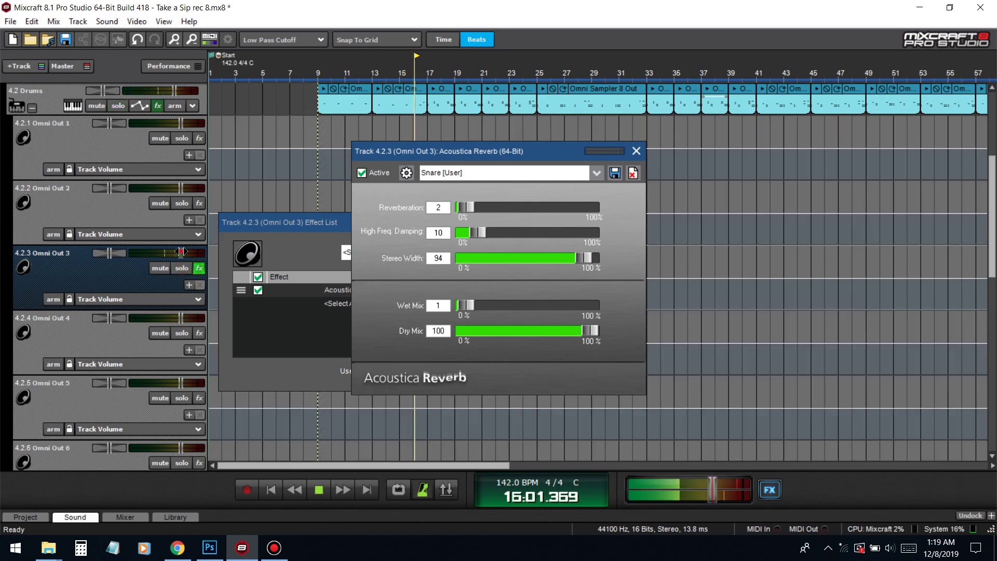
{"action": "left_click_drag", "start_coordinate": [175, 251], "coordinate": [178, 252]}
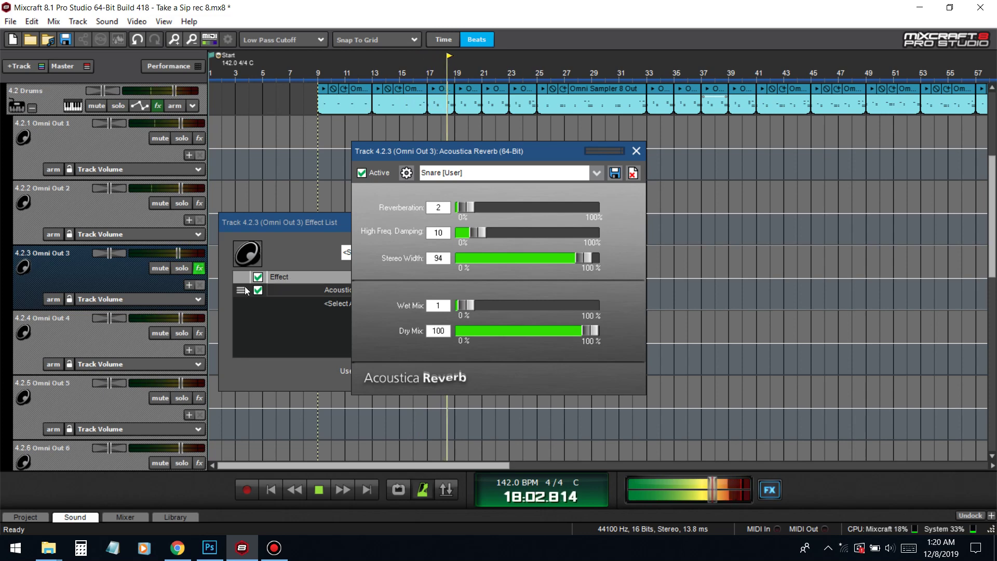
{"action": "left_click", "coordinate": [327, 325]}
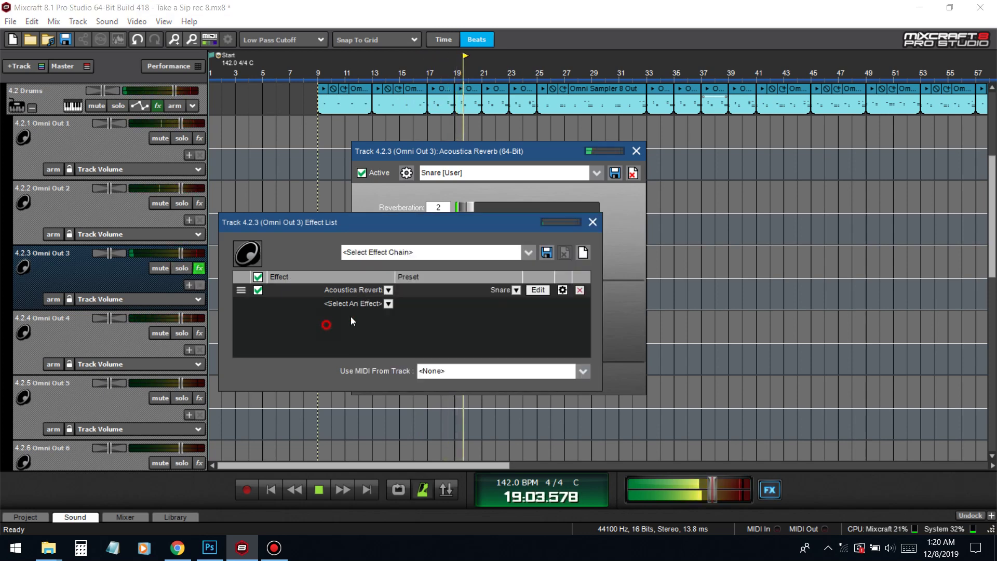
{"action": "left_click", "coordinate": [498, 322]}
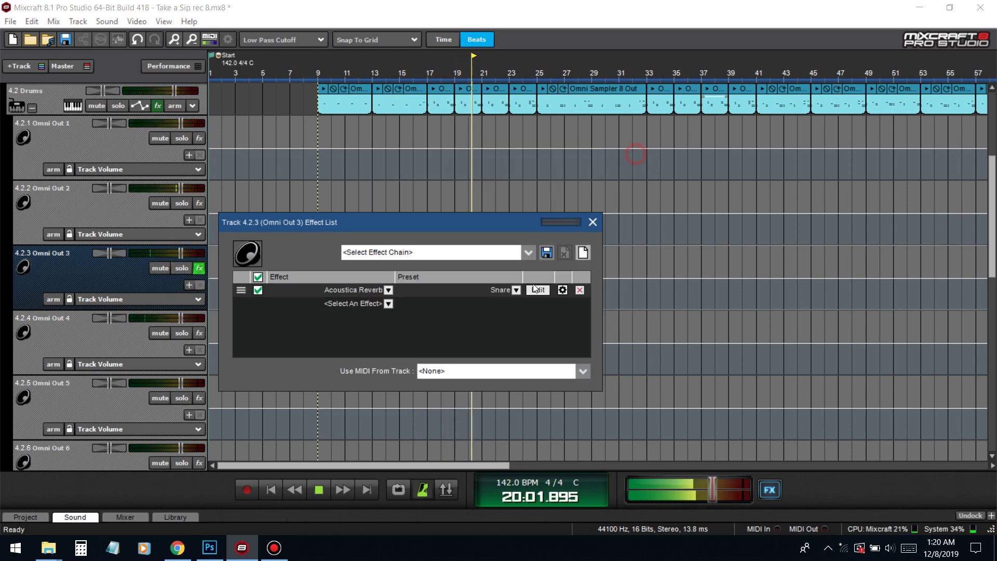
{"action": "left_click", "coordinate": [477, 317]}
{"action": "key", "text": "space"}
Step: Open the Drums track's Omni Sampler 8 Out editor, close the instrument window, and move the sampler clear of the track headers
{"action": "left_click", "coordinate": [79, 108]}
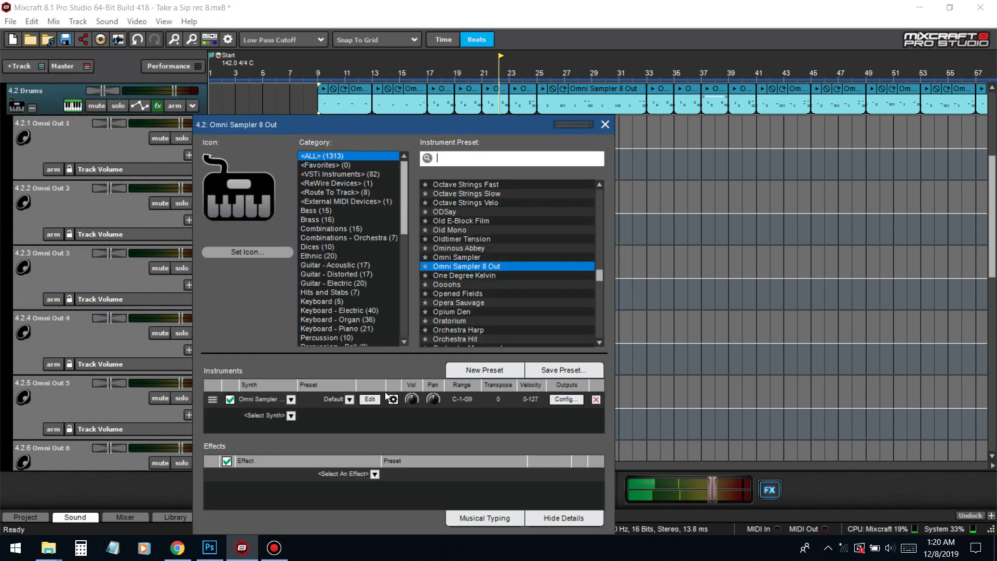
{"action": "left_click", "coordinate": [371, 401]}
{"action": "left_click", "coordinate": [241, 154]}
{"action": "left_click", "coordinate": [605, 123]}
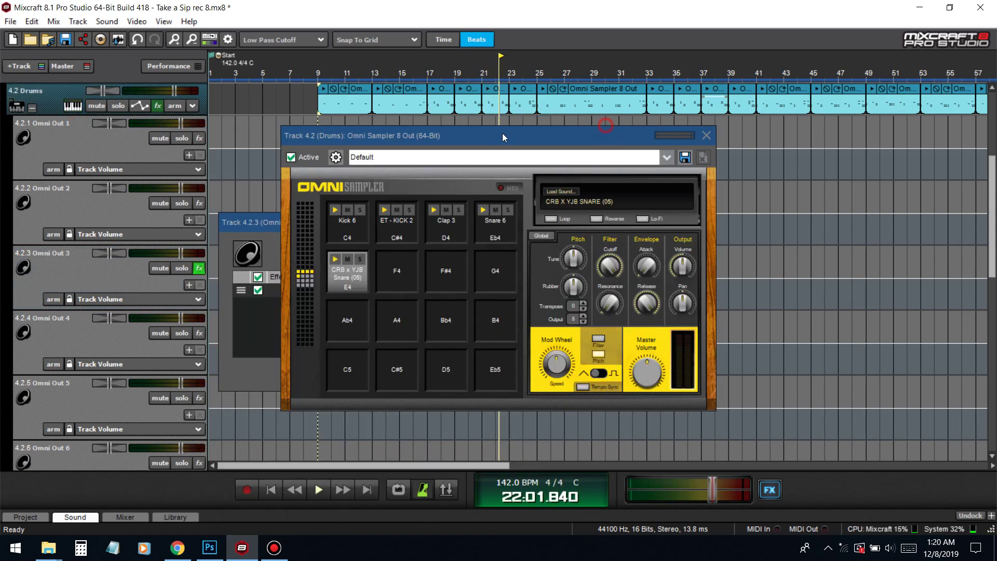
{"action": "left_click_drag", "start_coordinate": [492, 135], "coordinate": [548, 186]}
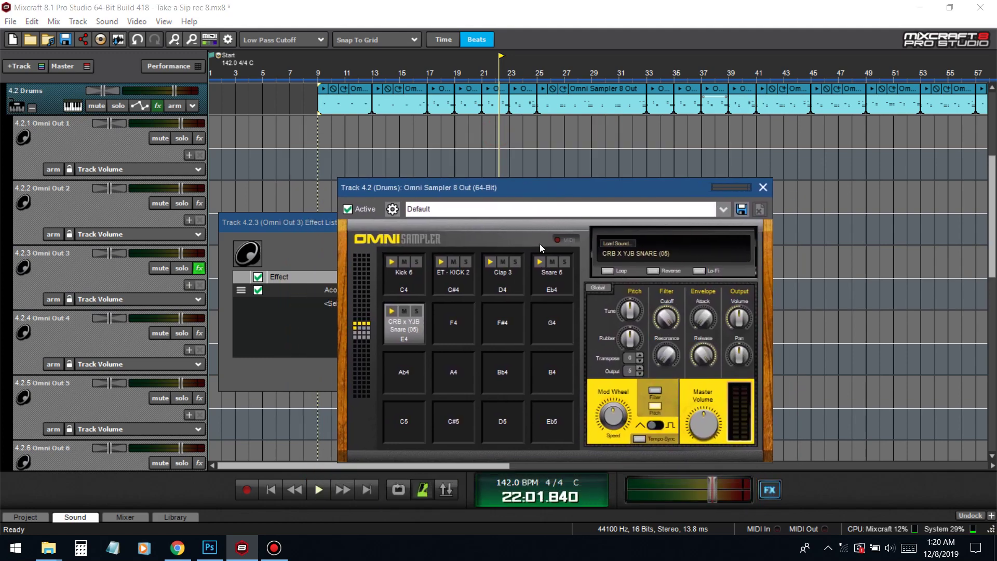
Step: Try transposing the Clap 3 pad to -1 and -2, checking it from bar 17, and reset it to 0
{"action": "left_click", "coordinate": [507, 283]}
{"action": "left_click", "coordinate": [490, 264]}
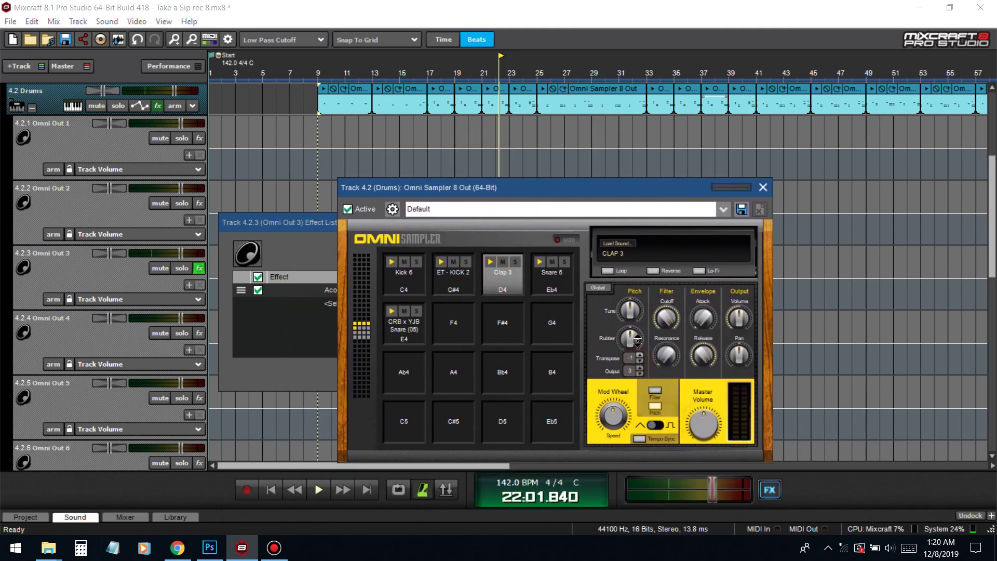
{"action": "left_click", "coordinate": [430, 75]}
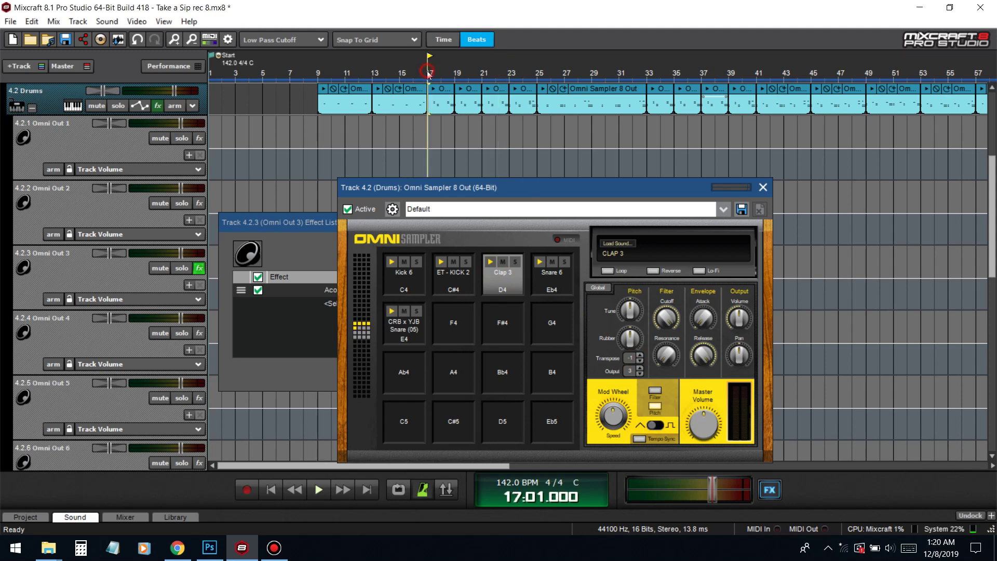
{"action": "key", "text": "space"}
{"action": "key", "text": "space"}
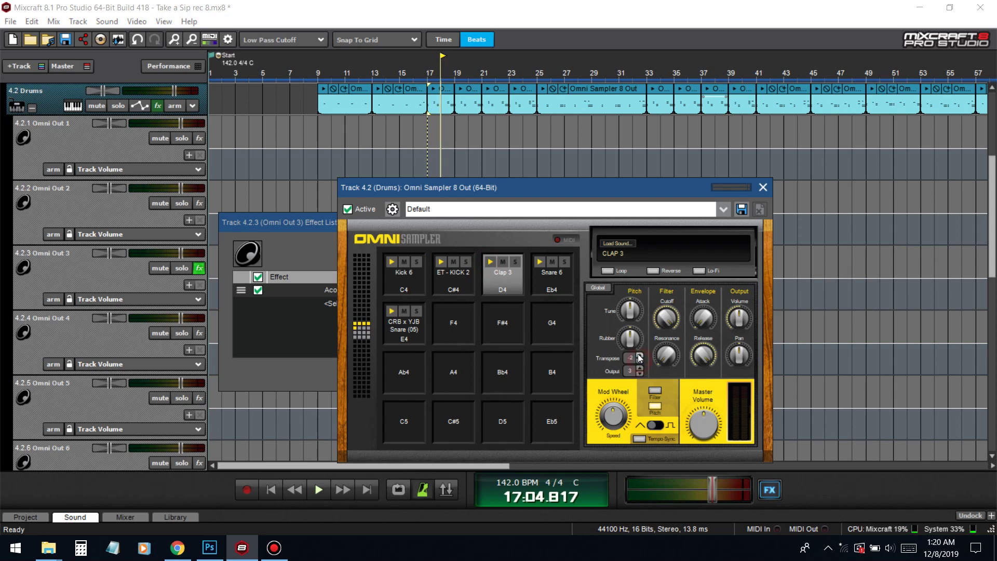
{"action": "left_click", "coordinate": [486, 262]}
Step: Tune the Clap 3 pad down to about -42 during playback, then stop
{"action": "key", "text": "space"}
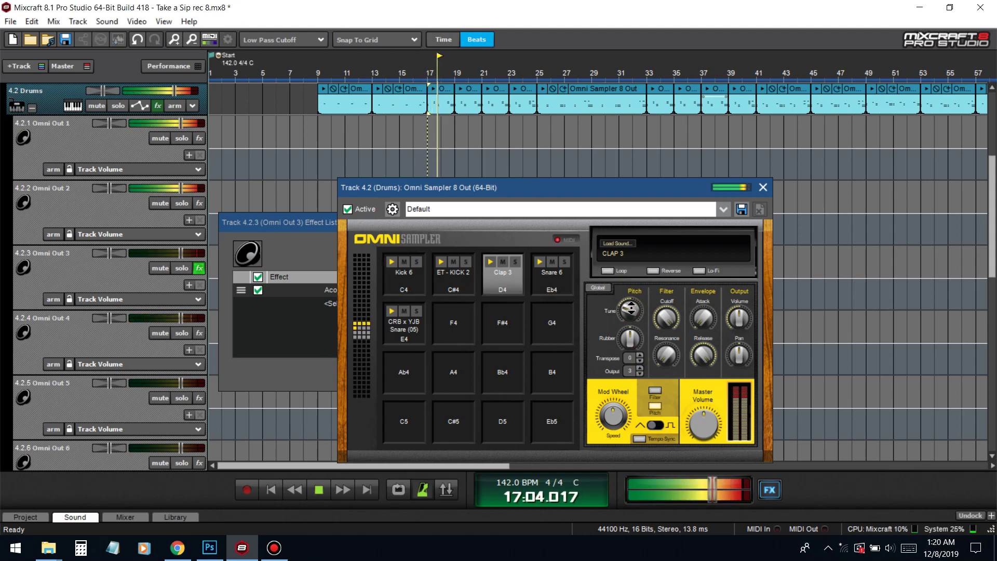
{"action": "left_click_drag", "start_coordinate": [631, 309], "coordinate": [635, 312]}
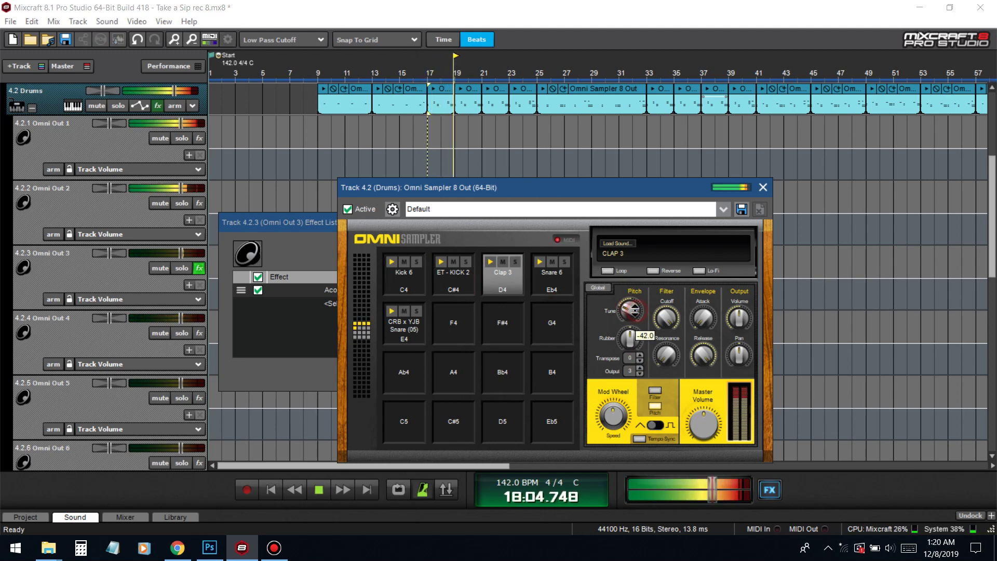
{"action": "key", "text": "space"}
Step: Audition the Snare 6 pad and replay the drums from bar 17
{"action": "left_click", "coordinate": [541, 262]}
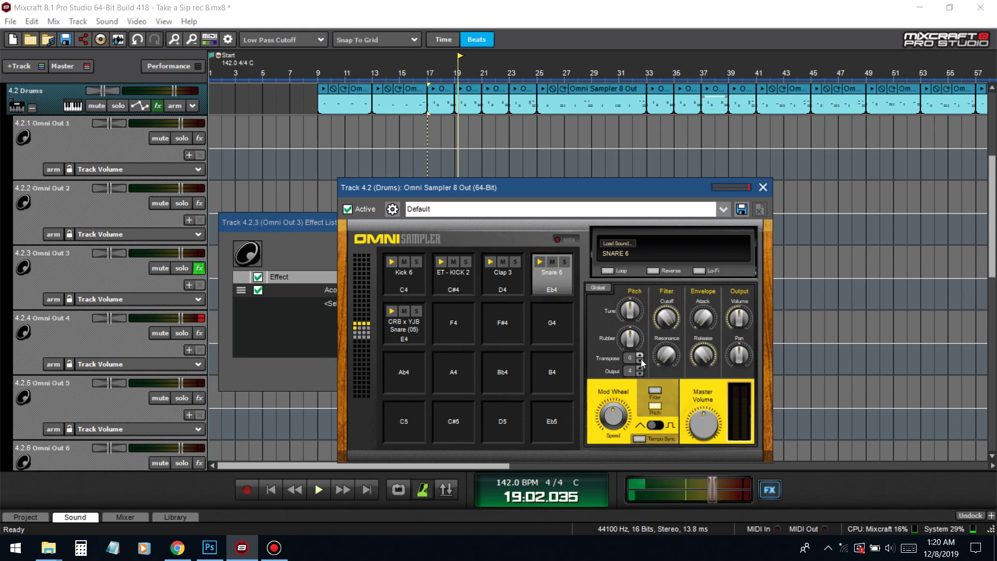
{"action": "left_click", "coordinate": [536, 265]}
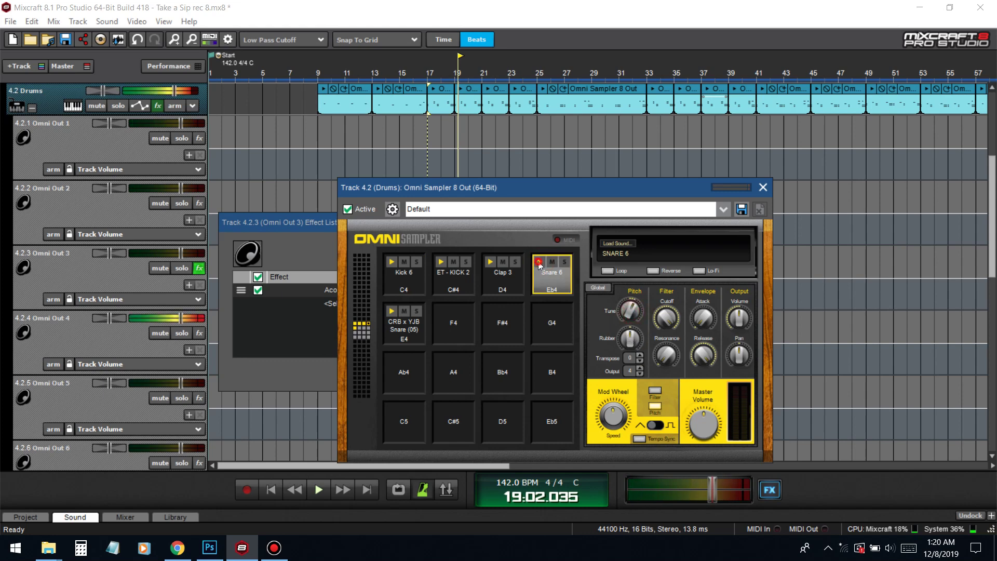
{"action": "left_click", "coordinate": [441, 90]}
{"action": "key", "text": "space"}
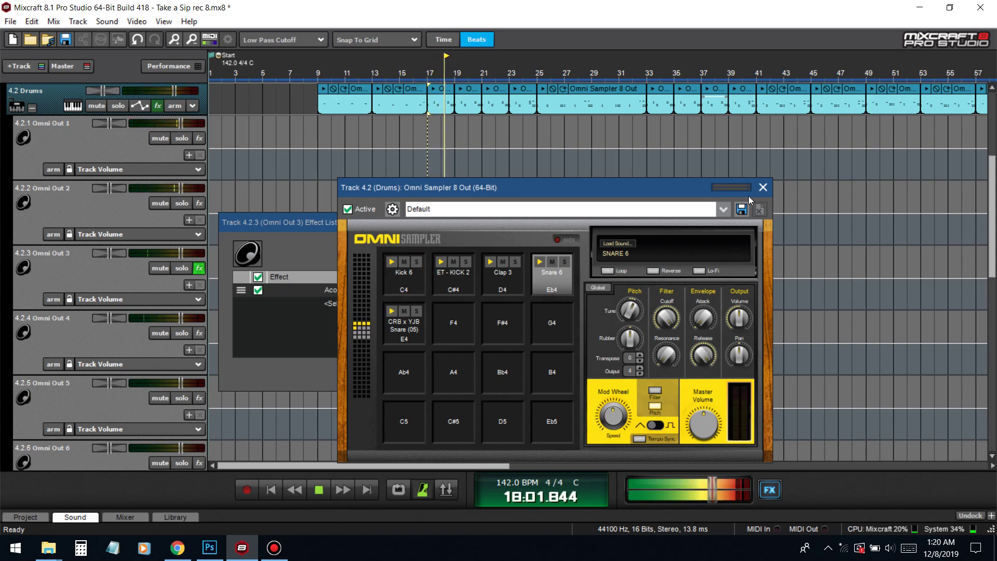
Step: Close the sampler and the Omni Out 3 effect list, and stop playback
{"action": "left_click", "coordinate": [763, 187]}
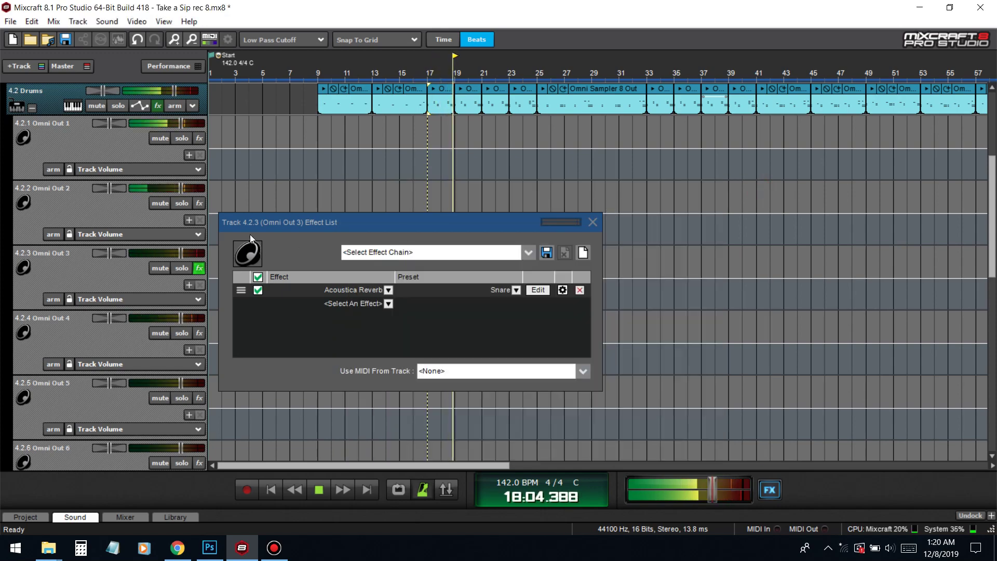
{"action": "left_click", "coordinate": [593, 223]}
{"action": "key", "text": "space"}
Step: Solo Omni Out 4 and add Acoustica Reverb with the Snare Verb preset to it
{"action": "left_click", "coordinate": [187, 331]}
{"action": "left_click", "coordinate": [199, 333]}
{"action": "left_click", "coordinate": [385, 355]}
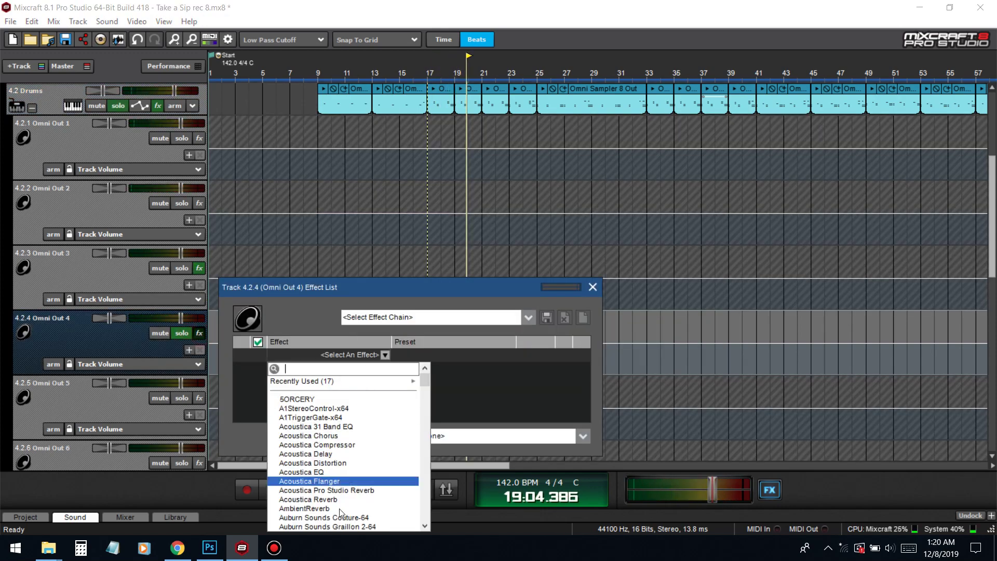
{"action": "left_click", "coordinate": [343, 500]}
{"action": "left_click", "coordinate": [516, 354]}
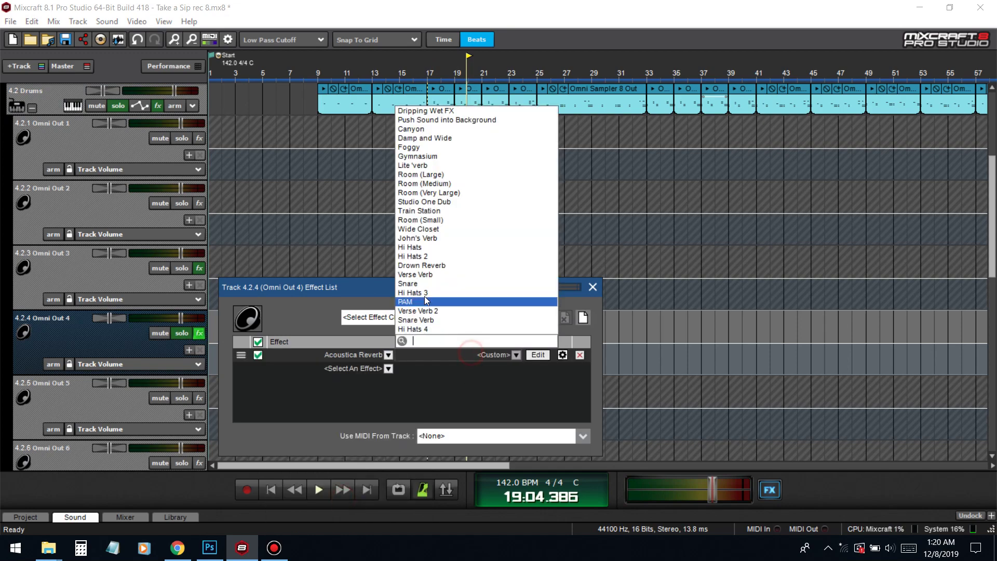
{"action": "left_click", "coordinate": [430, 321]}
Step: Replay from bar 17 and try the Hi Hats 3 and Hi Hats 2 presets on Omni Out 4's reverb
{"action": "key", "text": "space"}
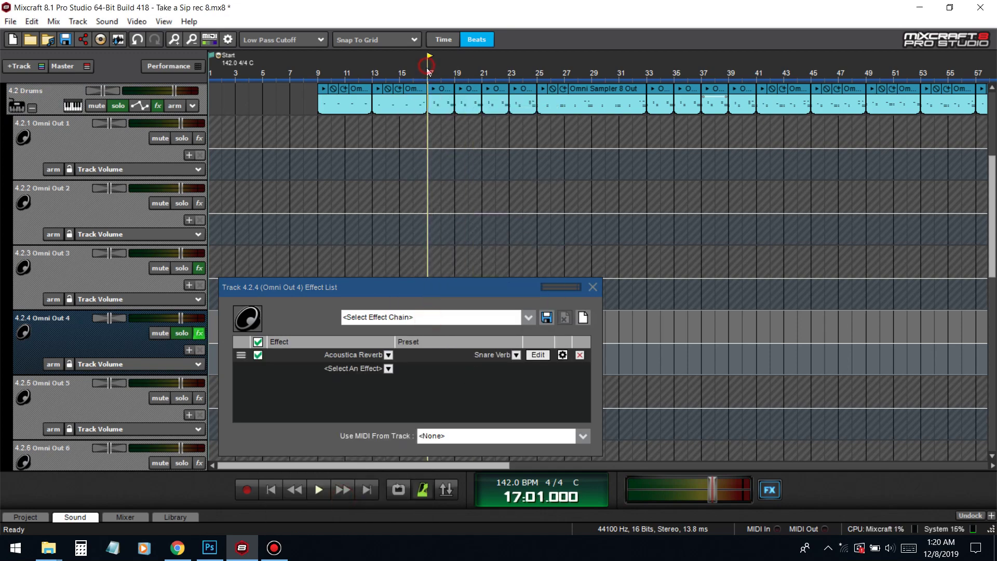
{"action": "left_click", "coordinate": [516, 355]}
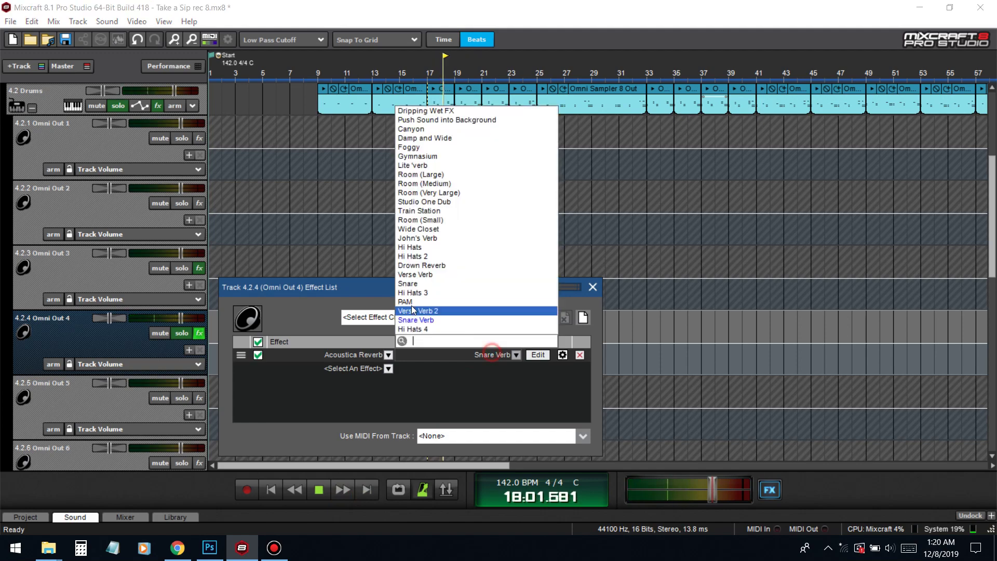
{"action": "left_click", "coordinate": [413, 291]}
{"action": "left_click", "coordinate": [503, 356]}
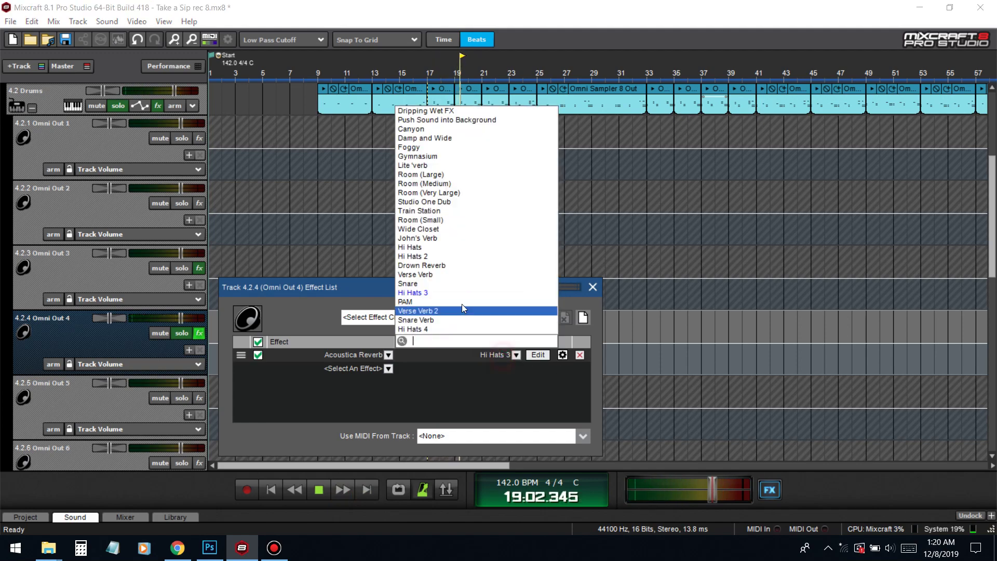
{"action": "left_click", "coordinate": [435, 255]}
Step: Set Omni Out 4's Acoustica Reverb to 74 stereo width and 20 reverberation, and close its settings
{"action": "left_click", "coordinate": [537, 357]}
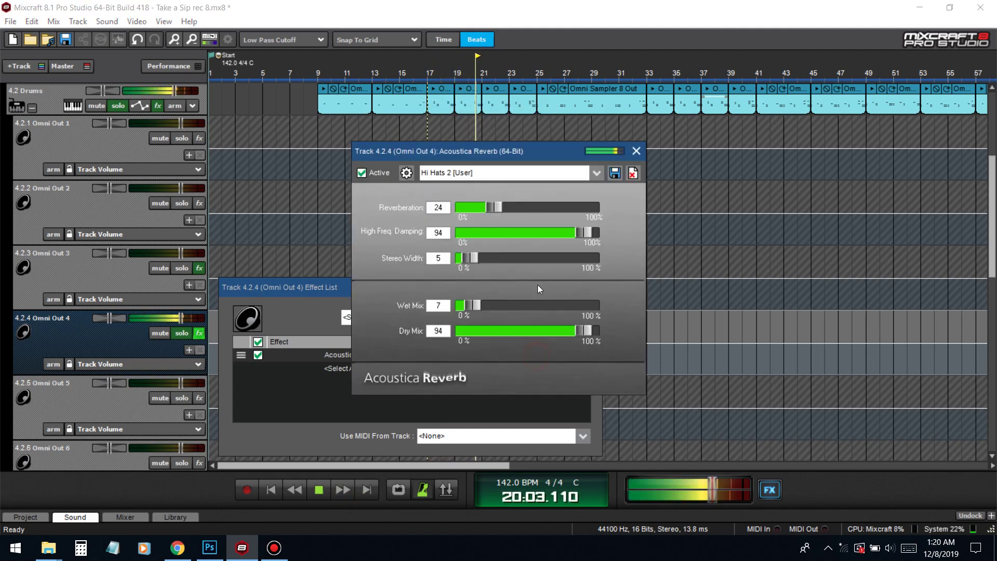
{"action": "left_click", "coordinate": [501, 266]}
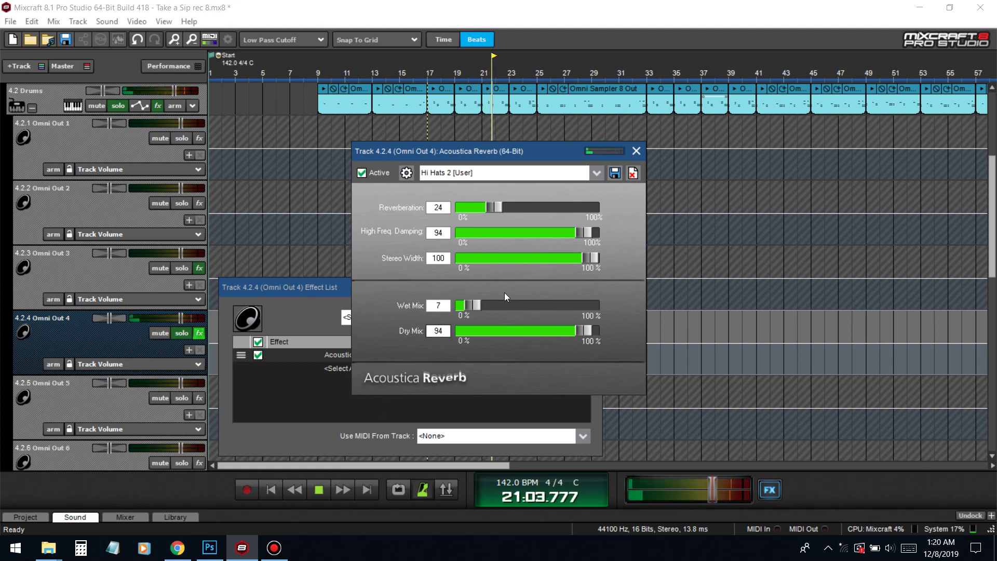
{"action": "left_click_drag", "start_coordinate": [591, 257], "coordinate": [560, 259]}
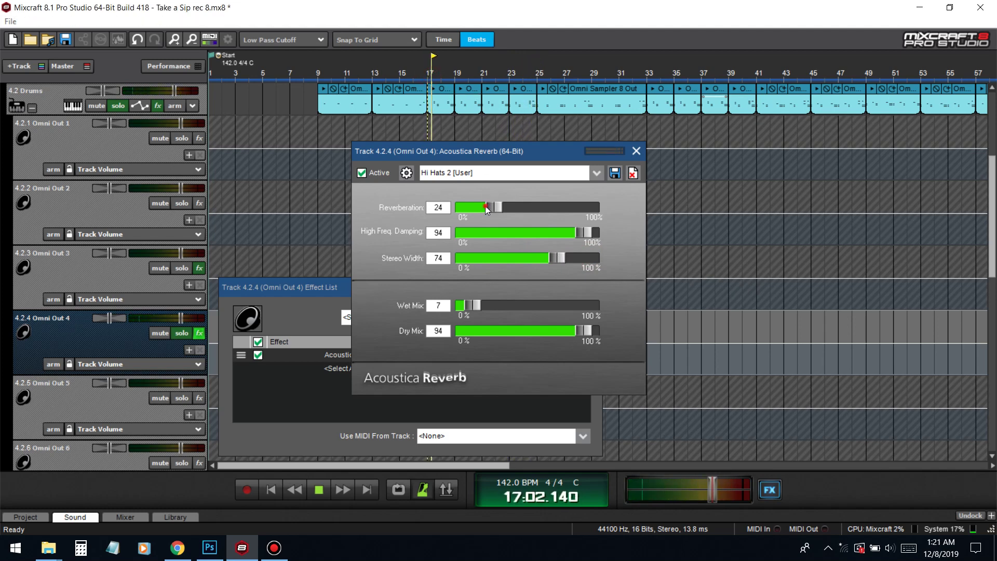
{"action": "mouse_move", "coordinate": [494, 208]}
{"action": "left_mouse_down"}
{"action": "mouse_move", "coordinate": [471, 207]}
{"action": "mouse_move", "coordinate": [491, 214]}
{"action": "left_mouse_up"}
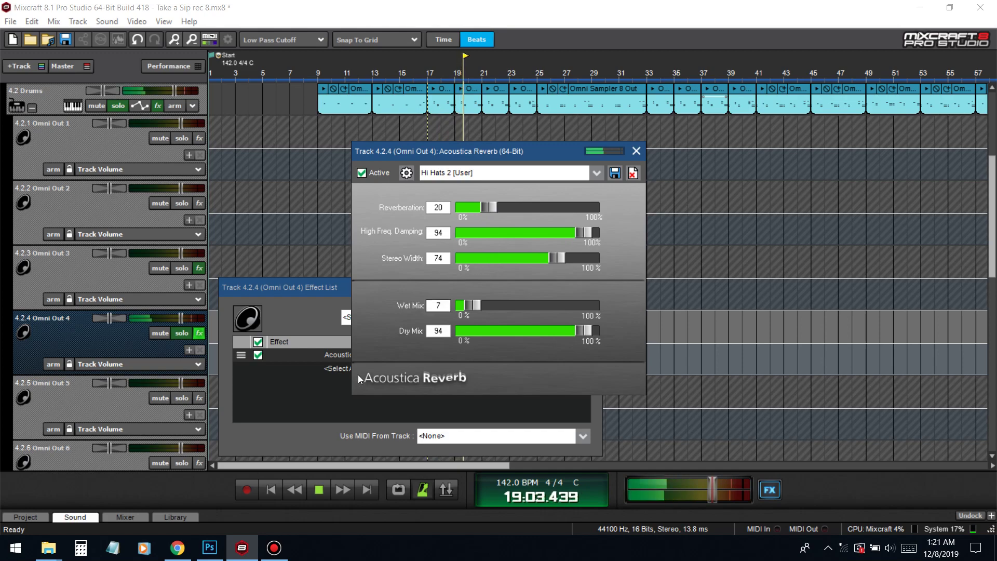
{"action": "left_click", "coordinate": [637, 152]}
Step: Replace Omni Out 4's Acoustica Reverb with Acoustica Pro Studio Reverb and open the new effect's settings
{"action": "left_click", "coordinate": [331, 354]}
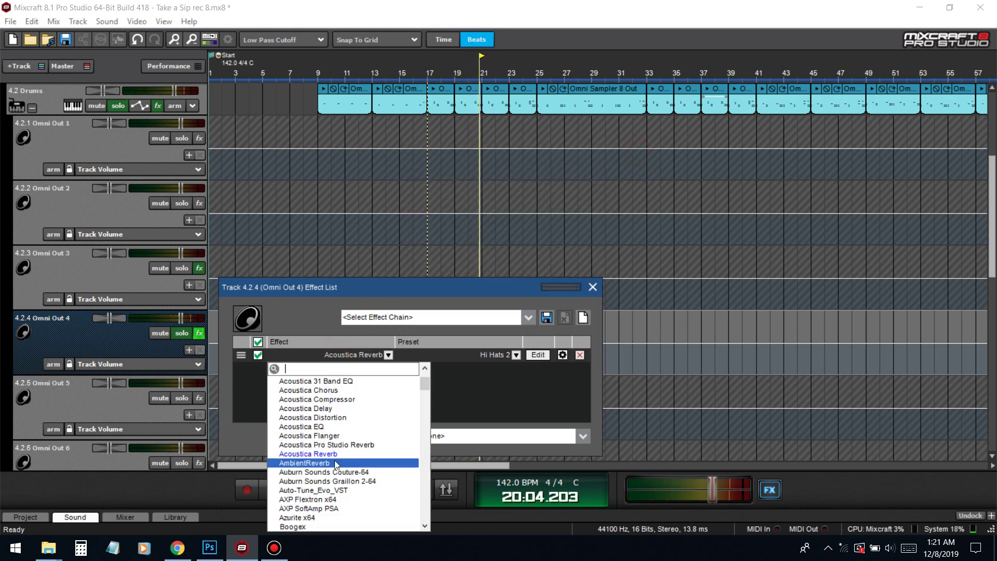
{"action": "left_click", "coordinate": [340, 445]}
{"action": "left_click", "coordinate": [537, 354]}
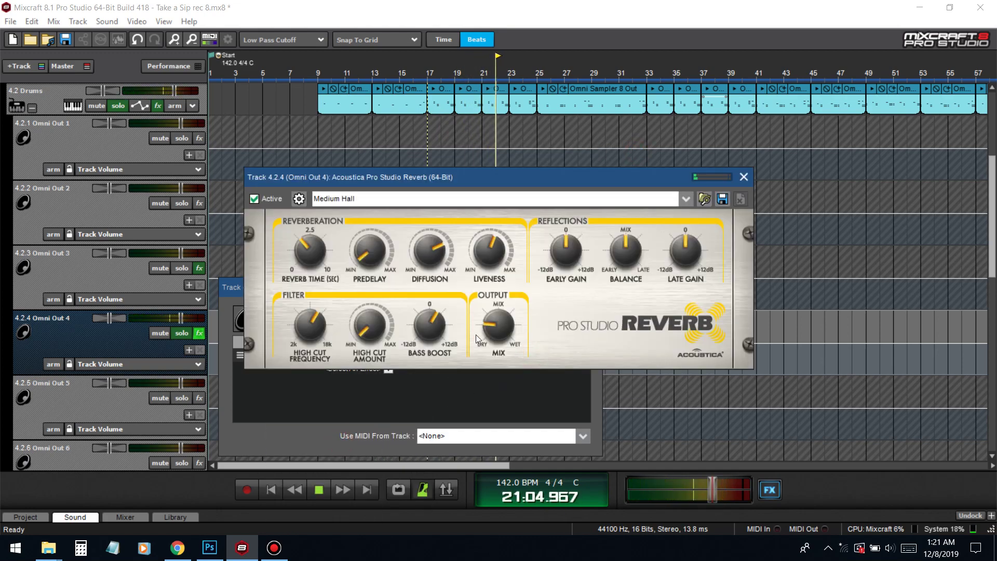
Step: Reduce the bass boost, mix and high cut frequency, and raise the predelay, diffusion, liveness and high cut amount on Omni Out 4's Pro Studio Reverb
{"action": "left_click_drag", "start_coordinate": [420, 342], "coordinate": [421, 358]}
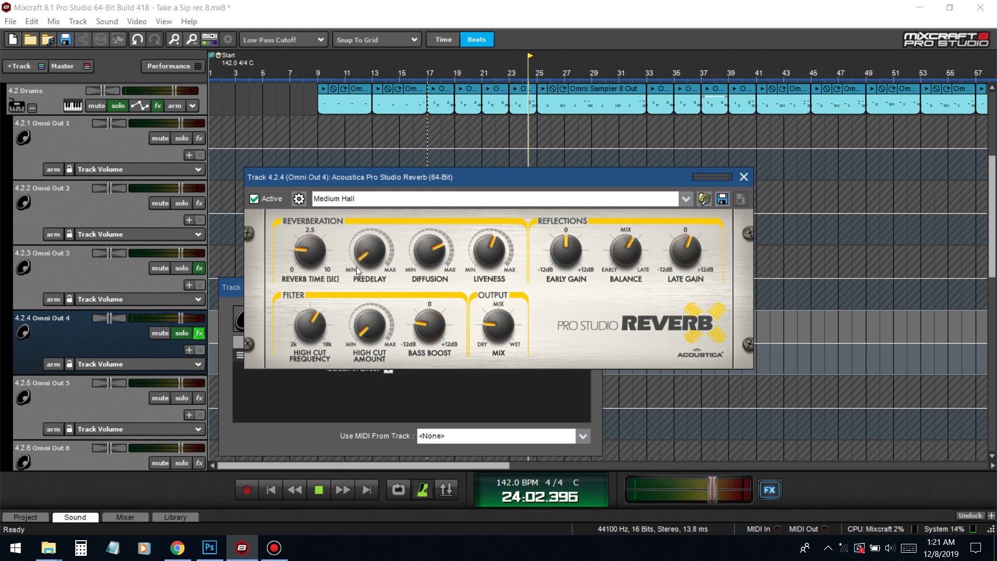
{"action": "left_click_drag", "start_coordinate": [366, 252], "coordinate": [377, 257]}
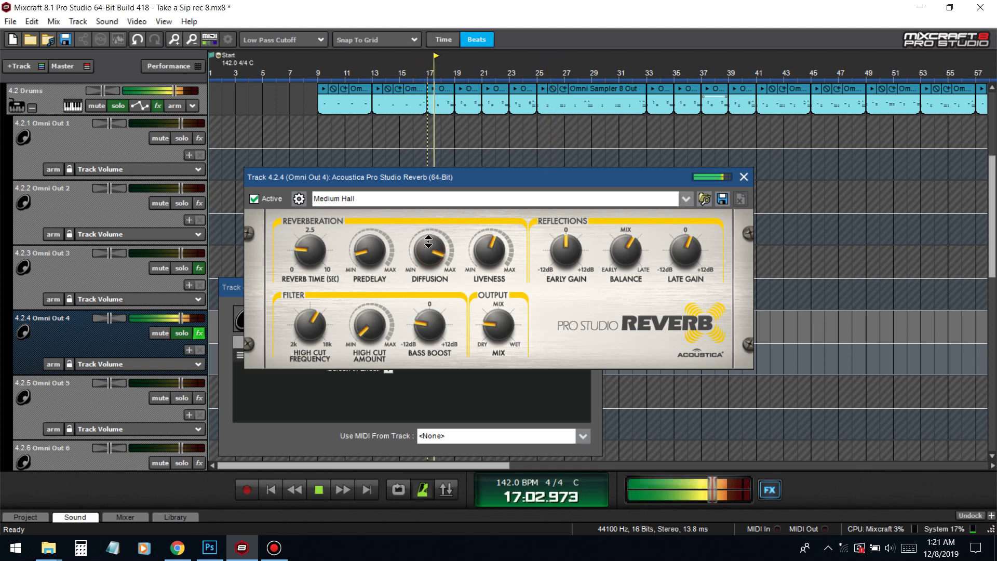
{"action": "left_click_drag", "start_coordinate": [429, 241], "coordinate": [438, 173]}
{"action": "left_click_drag", "start_coordinate": [489, 253], "coordinate": [467, 203]}
{"action": "left_click_drag", "start_coordinate": [314, 323], "coordinate": [387, 246]}
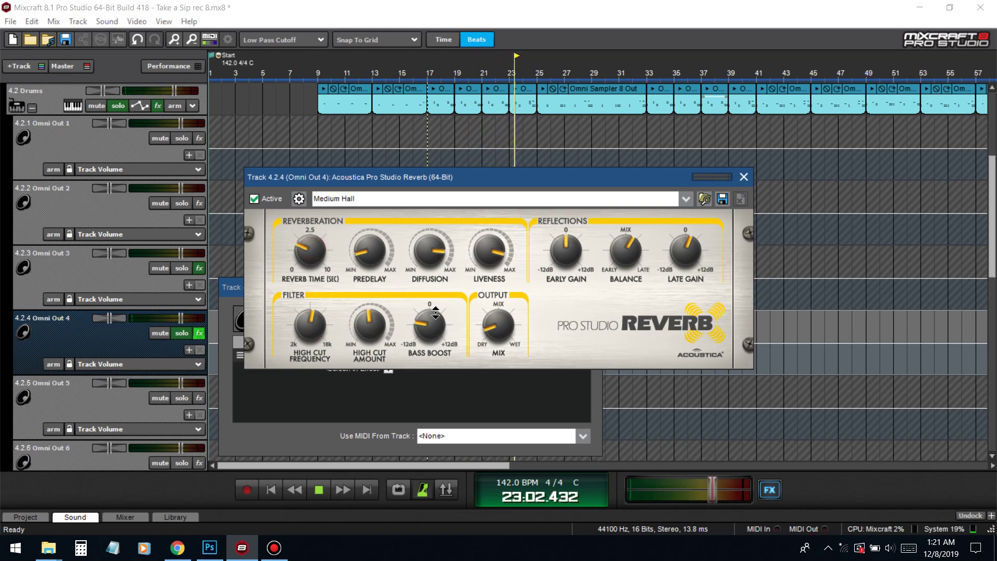
Step: Toggle Omni Out 4's solo to compare its reverb on its own and within the full mix
{"action": "left_click", "coordinate": [180, 333]}
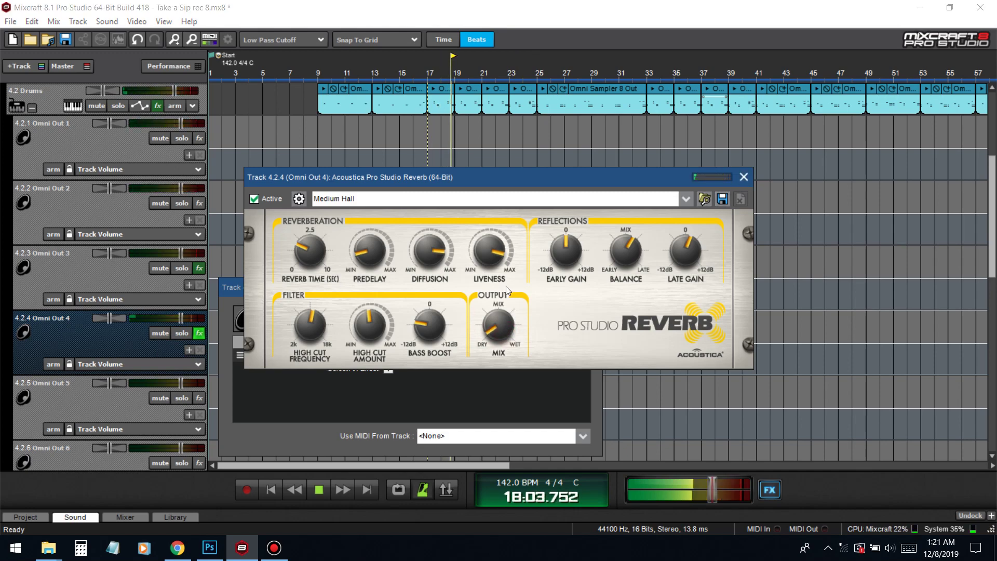
{"action": "left_click", "coordinate": [182, 333]}
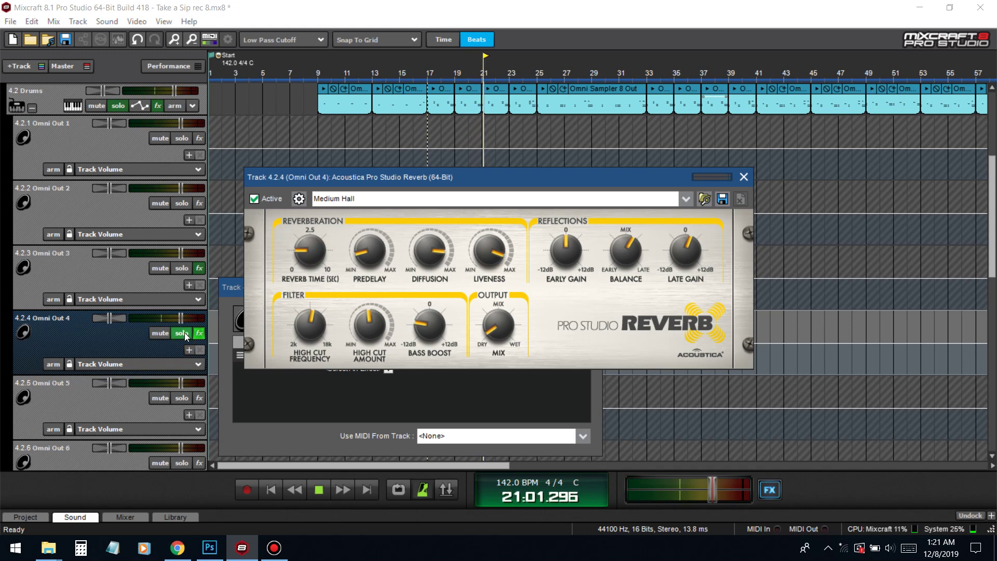
{"action": "left_click", "coordinate": [184, 335]}
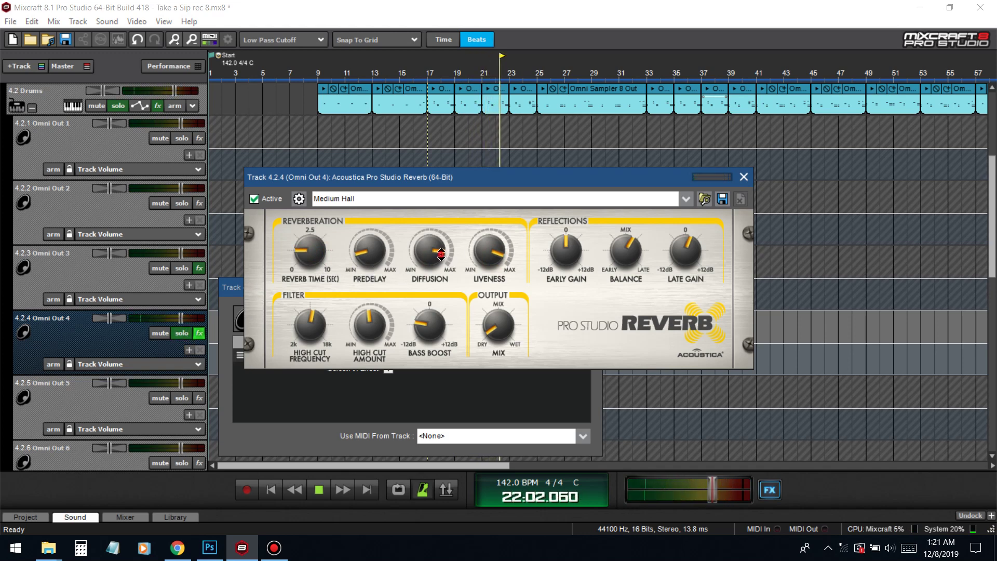
Step: Replay from bar 17 and refine Omni Out 4's reverb with more reflection balance, late gain and high cut amount, and less predelay and high cut frequency
{"action": "left_click_drag", "start_coordinate": [441, 254], "coordinate": [446, 278]}
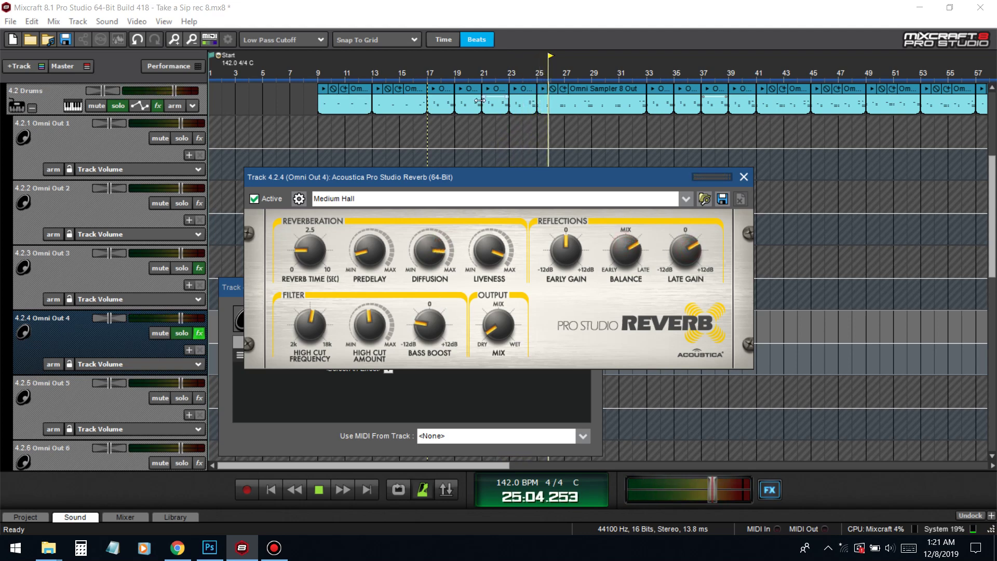
{"action": "left_click", "coordinate": [430, 75]}
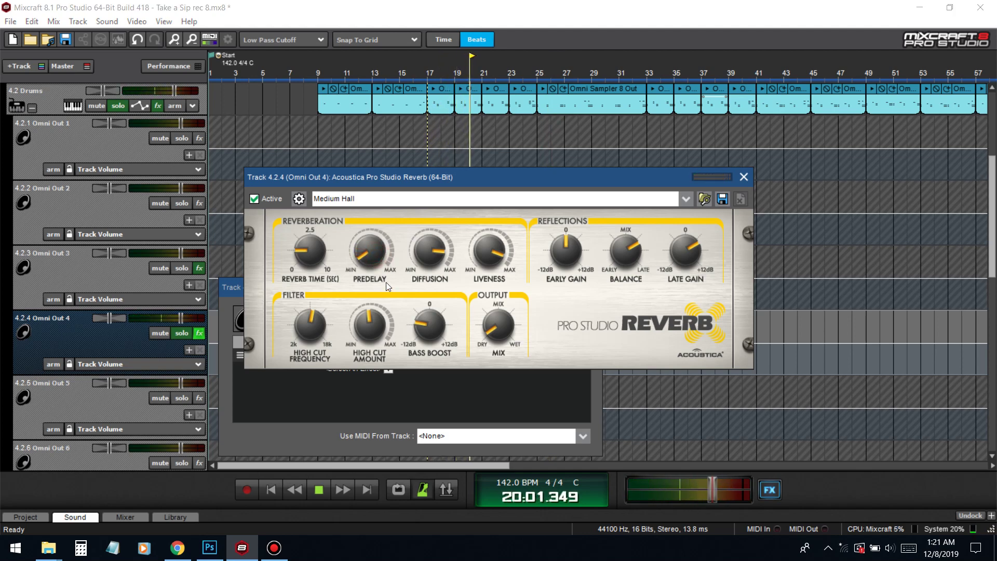
{"action": "left_click_drag", "start_coordinate": [375, 328], "coordinate": [371, 306]}
{"action": "left_click_drag", "start_coordinate": [316, 327], "coordinate": [318, 337]}
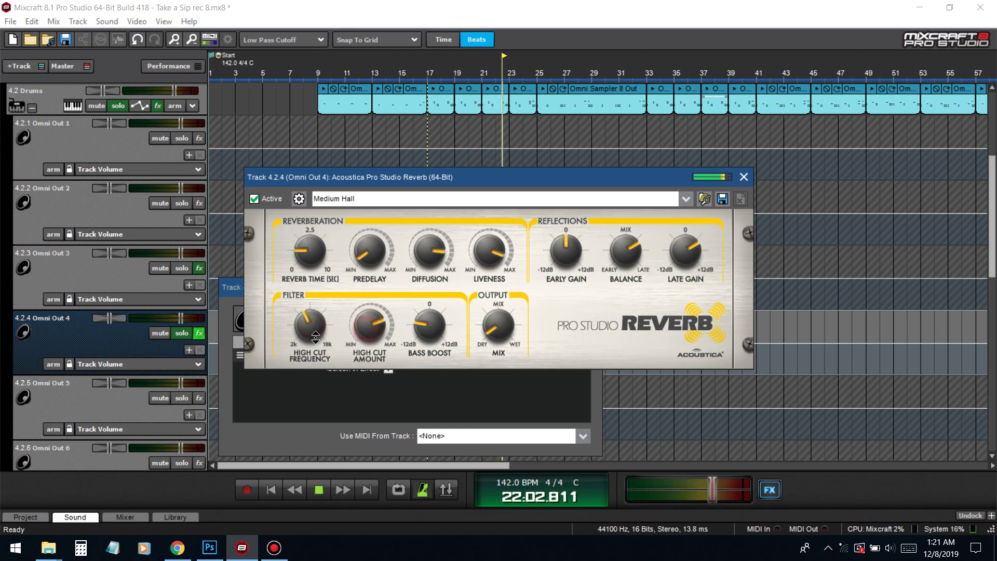
Step: Check the snare reverb alone and in the full mix, leaving Omni Out 4 unsoloed
{"action": "left_click", "coordinate": [185, 334]}
{"action": "left_click", "coordinate": [185, 334]}
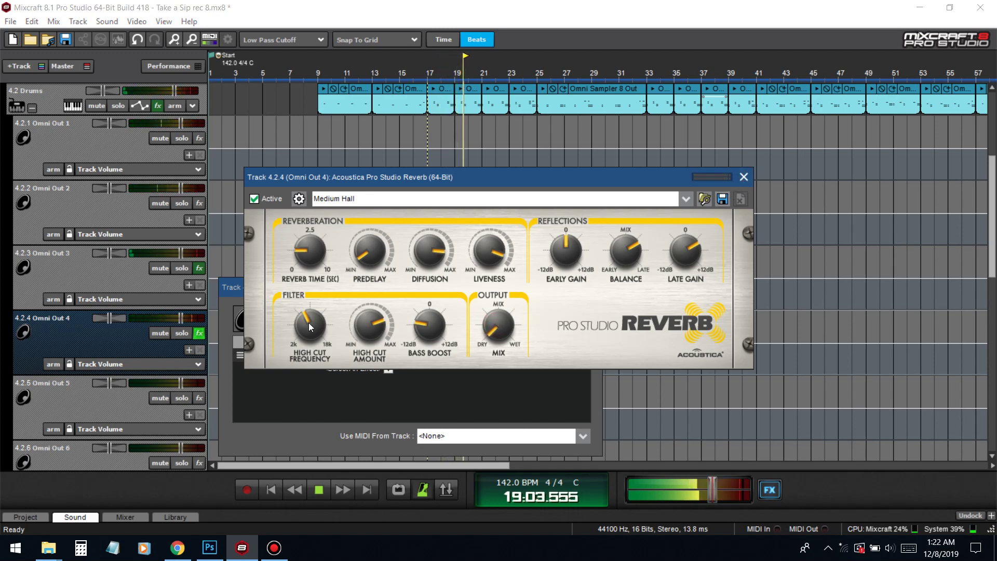
{"action": "left_click", "coordinate": [183, 334]}
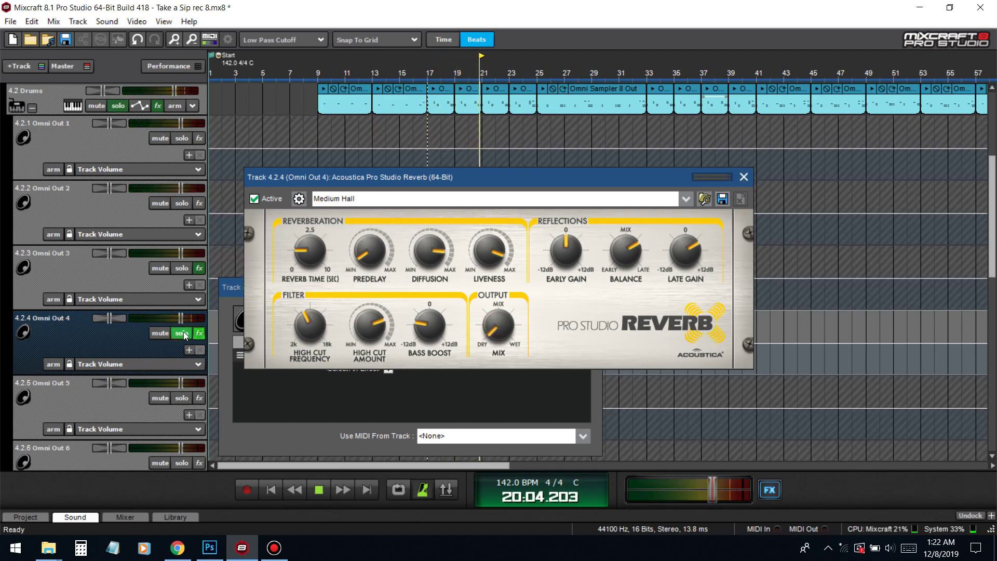
{"action": "left_click", "coordinate": [183, 333]}
Step: Save Omni Out 4's Pro Studio Reverb settings as a new preset named Snare
{"action": "left_click", "coordinate": [744, 178]}
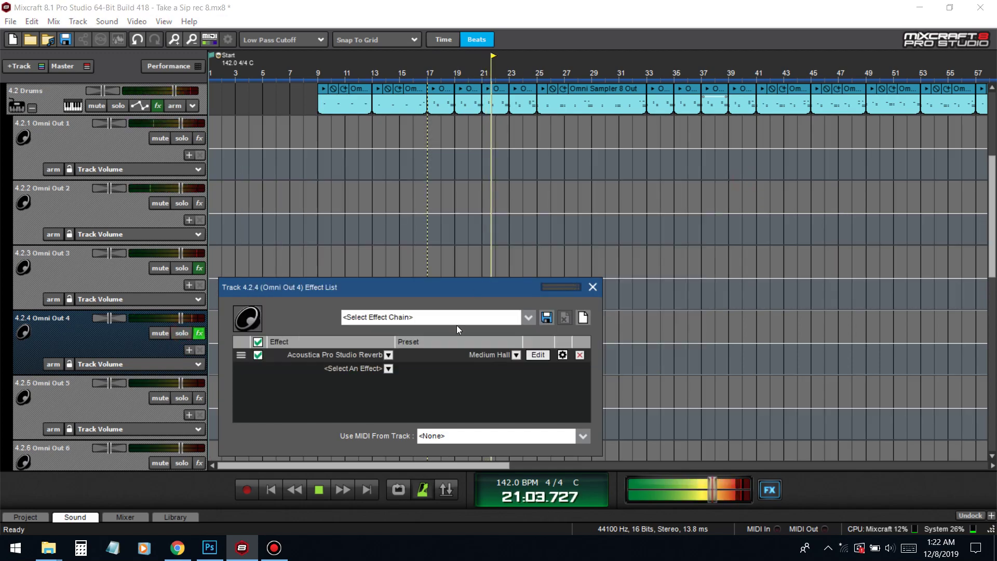
{"action": "left_click", "coordinate": [548, 356]}
{"action": "left_click", "coordinate": [723, 199]}
{"action": "type", "text": "S"}
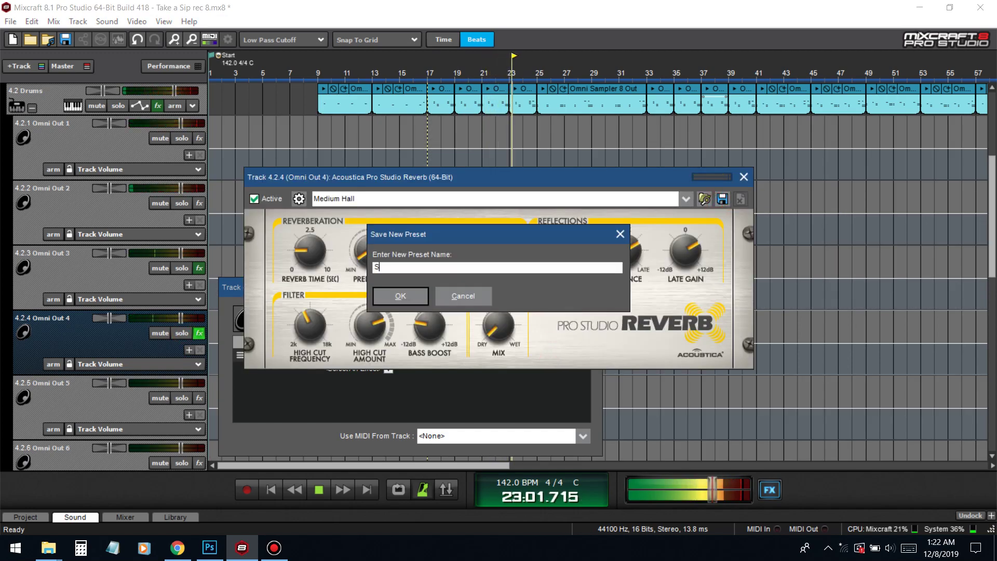
{"action": "type", "text": "nare"}
{"action": "left_click", "coordinate": [400, 296]}
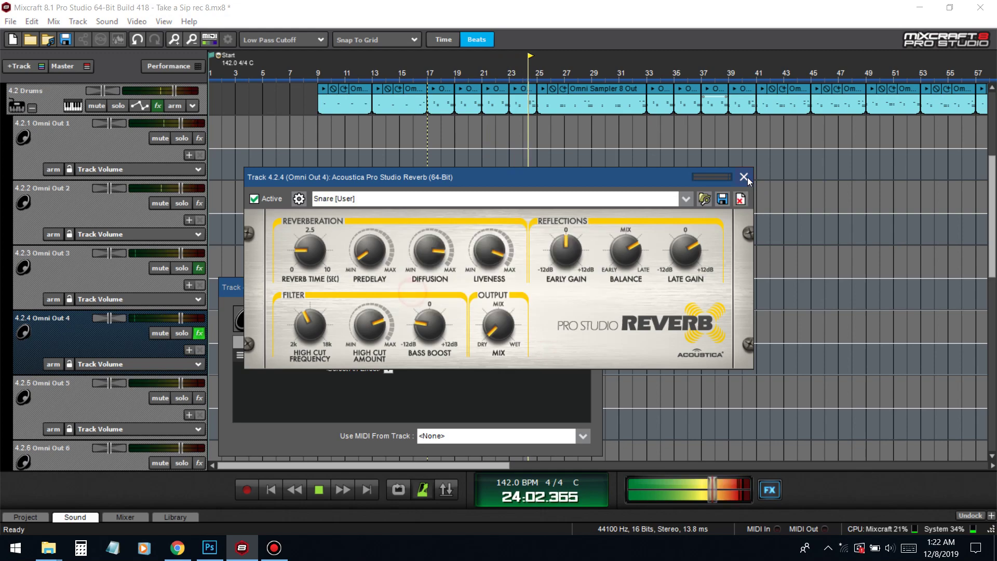
Step: Close Omni Out 4's effect windows, collapse the Drums track's separate outputs and stop playback
{"action": "left_click", "coordinate": [745, 178]}
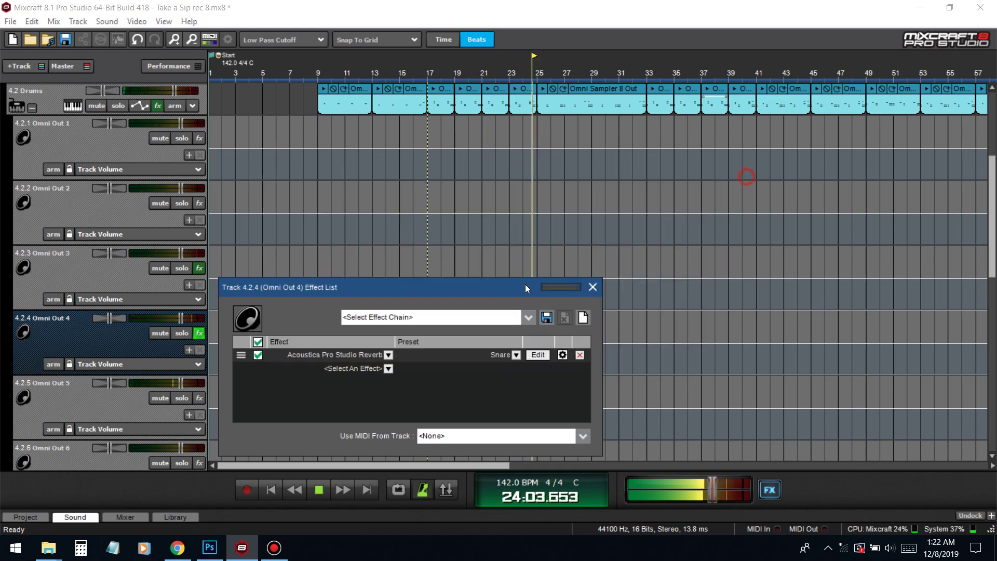
{"action": "left_click", "coordinate": [593, 288]}
{"action": "left_click", "coordinate": [32, 108]}
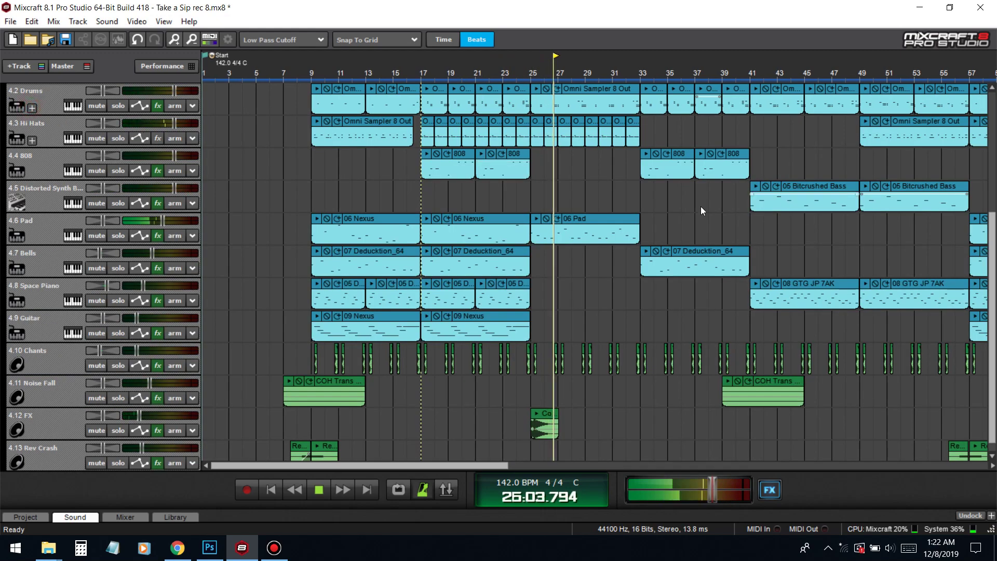
{"action": "scroll", "coordinate": [392, 244], "scroll_direction": "up", "scroll_amount": 2}
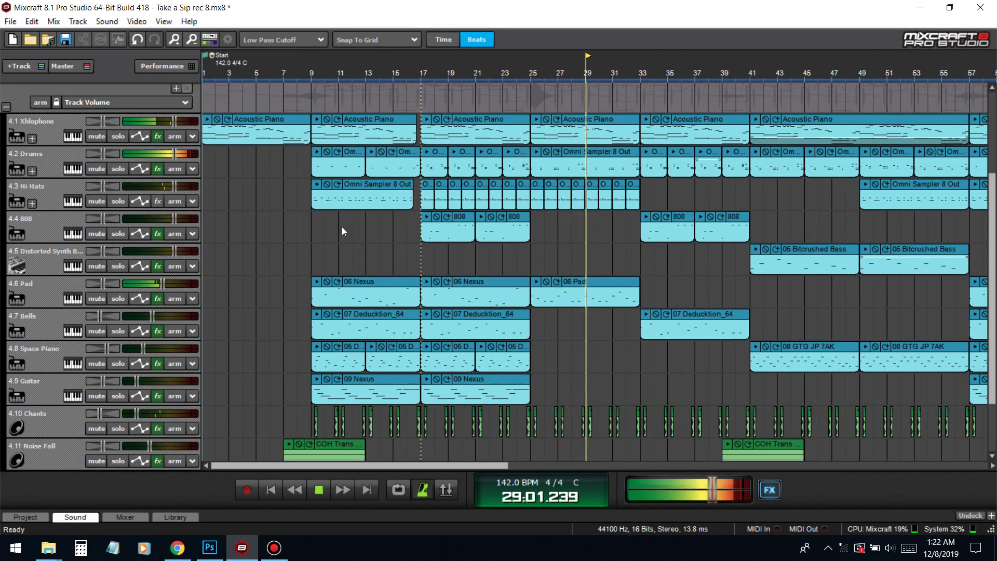
{"action": "key", "text": "space"}
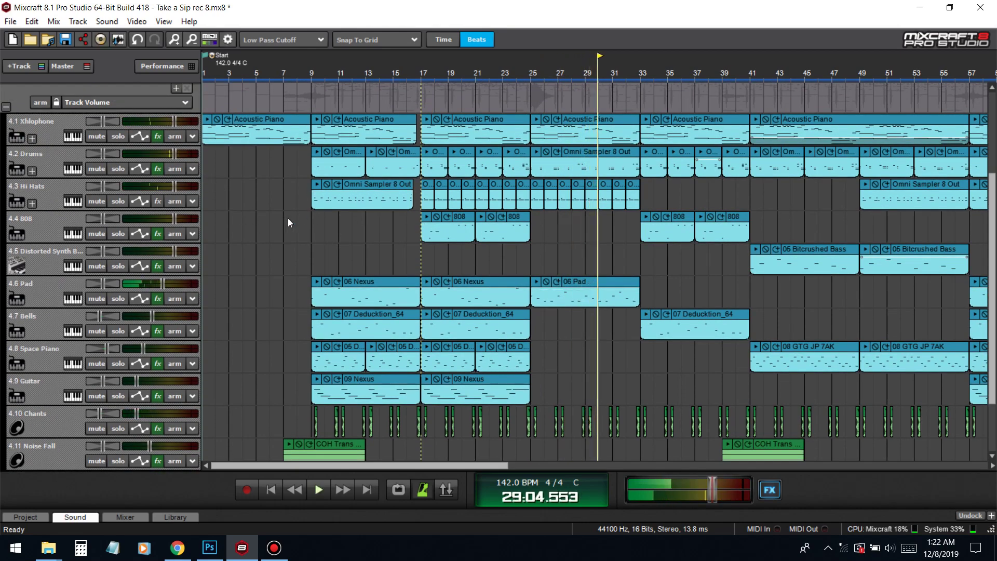
Step: Add DensitymkIII to the 808 track's effects above Limiter6-x64 and open its settings
{"action": "left_click", "coordinate": [158, 234]}
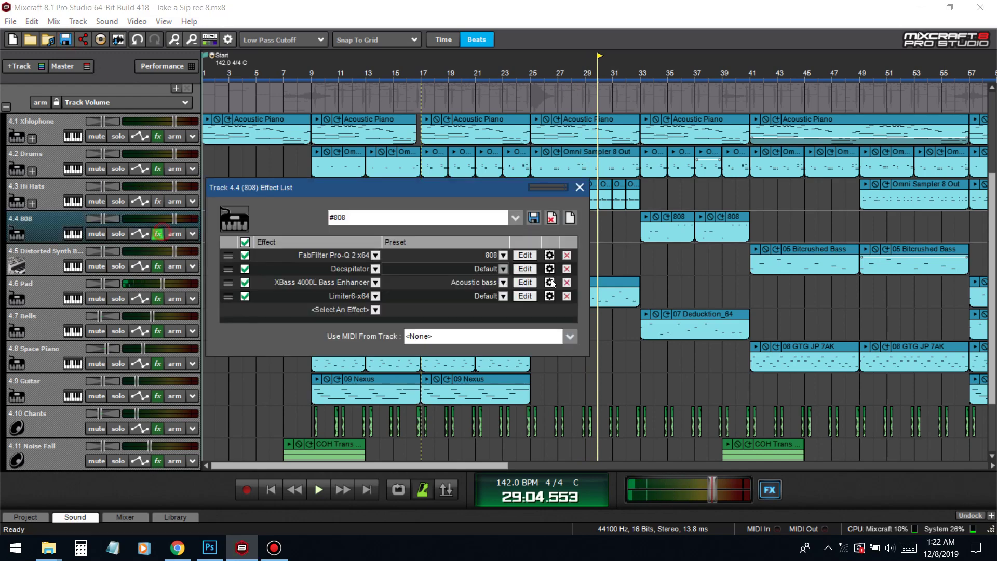
{"action": "left_click", "coordinate": [375, 309]}
{"action": "type", "text": "den"}
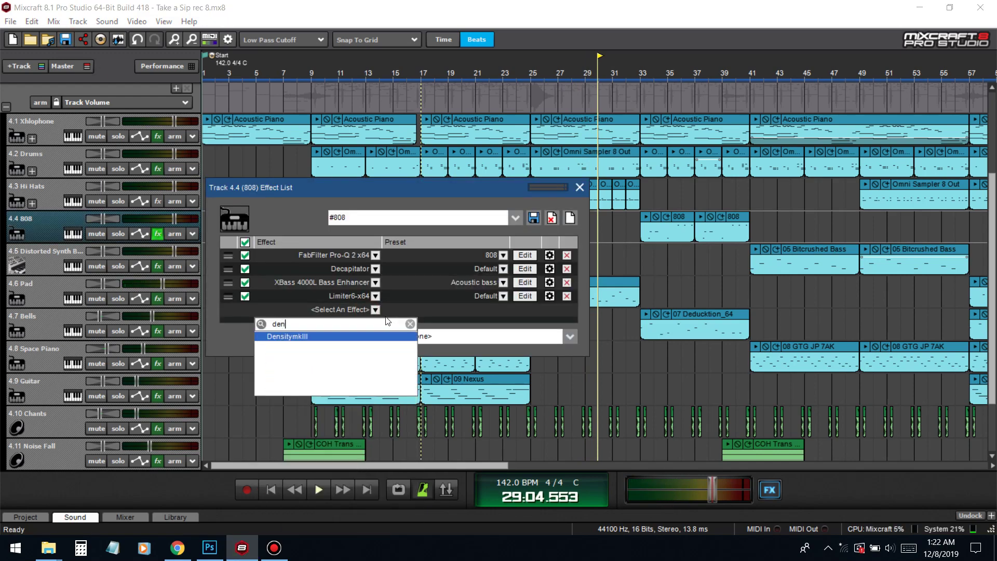
{"action": "left_click", "coordinate": [316, 338]}
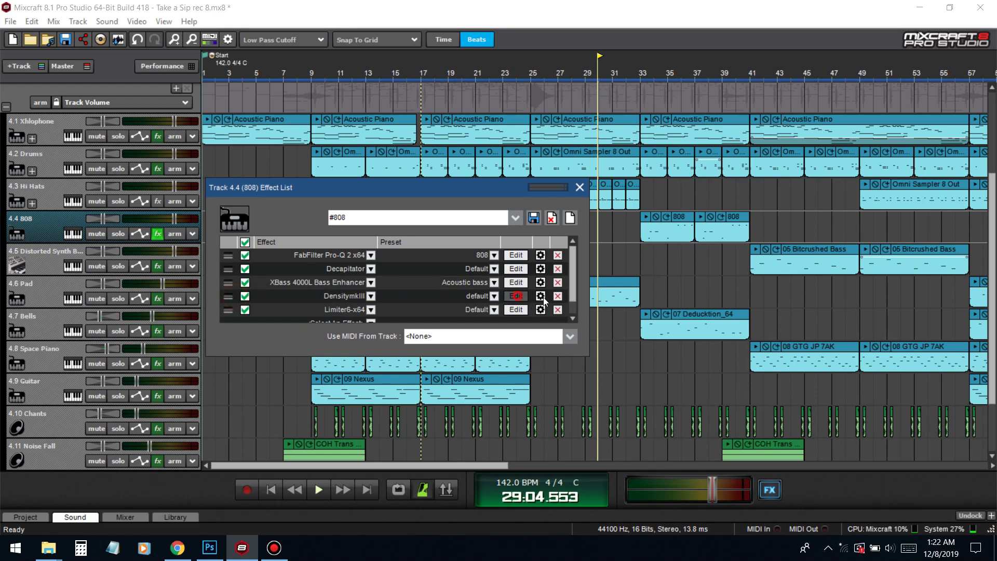
Step: Set DensitymkIII's sidechain source to the Drums track's Omni Out 1 [Post-Fader] and its upper timing to P4
{"action": "left_click", "coordinate": [493, 201]}
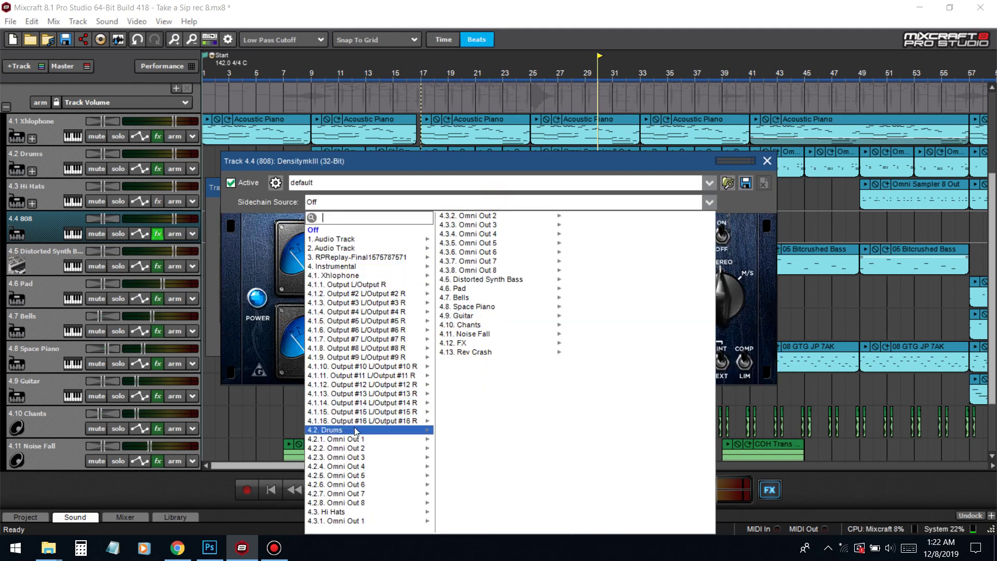
{"action": "mouse_move", "coordinate": [356, 432]}
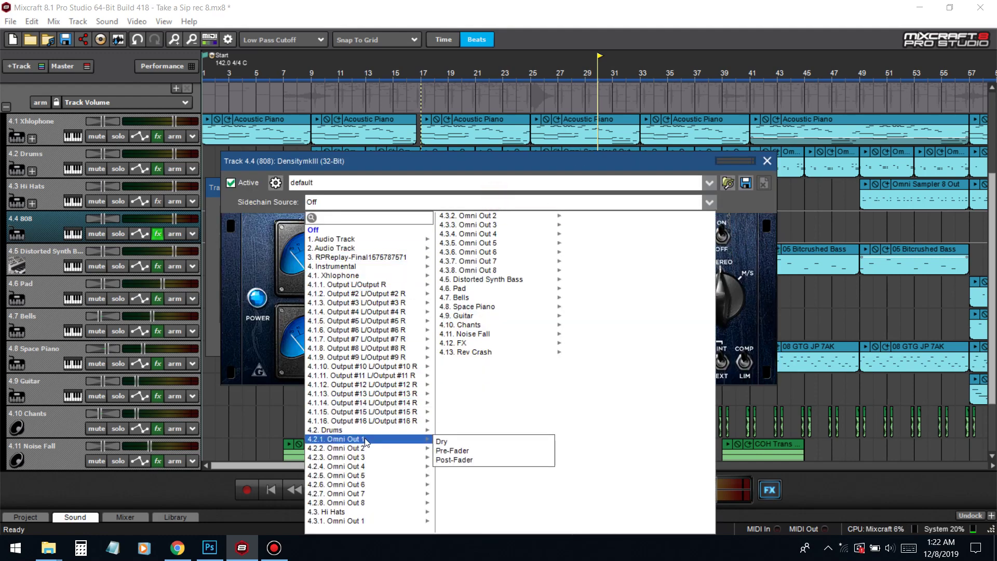
{"action": "left_click", "coordinate": [451, 460]}
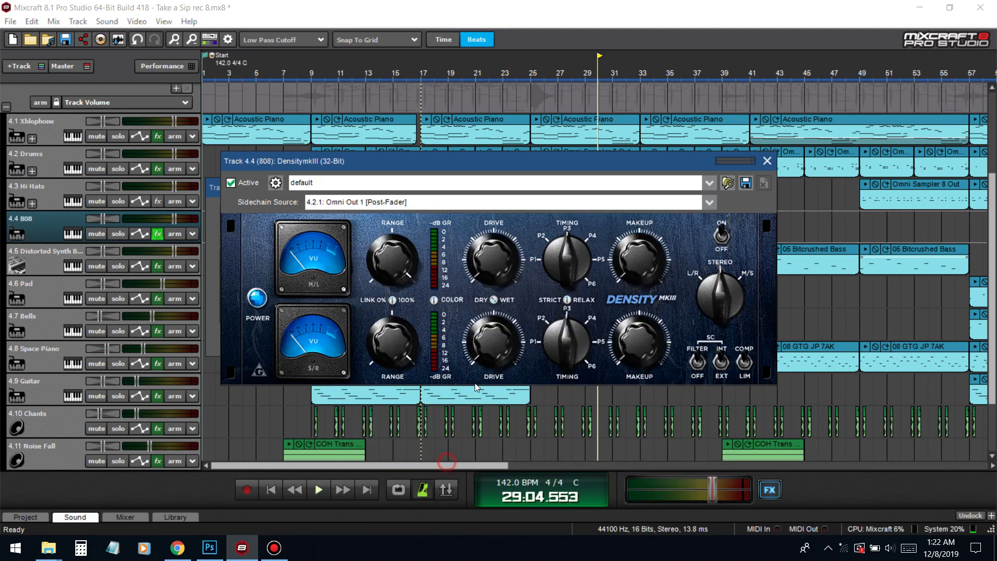
{"action": "left_click_drag", "start_coordinate": [556, 266], "coordinate": [570, 258]}
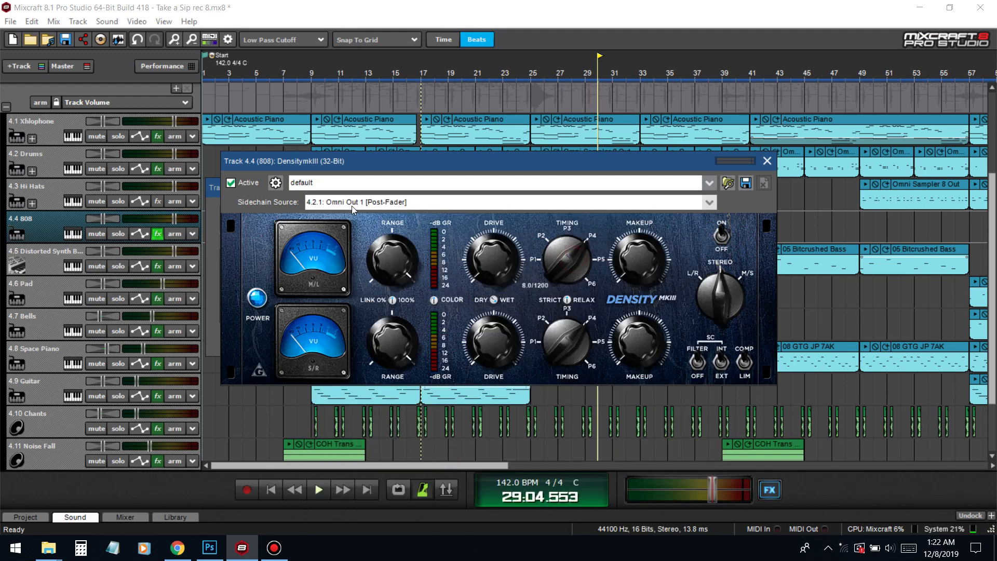
{"action": "left_click_drag", "start_coordinate": [502, 267], "coordinate": [502, 262]}
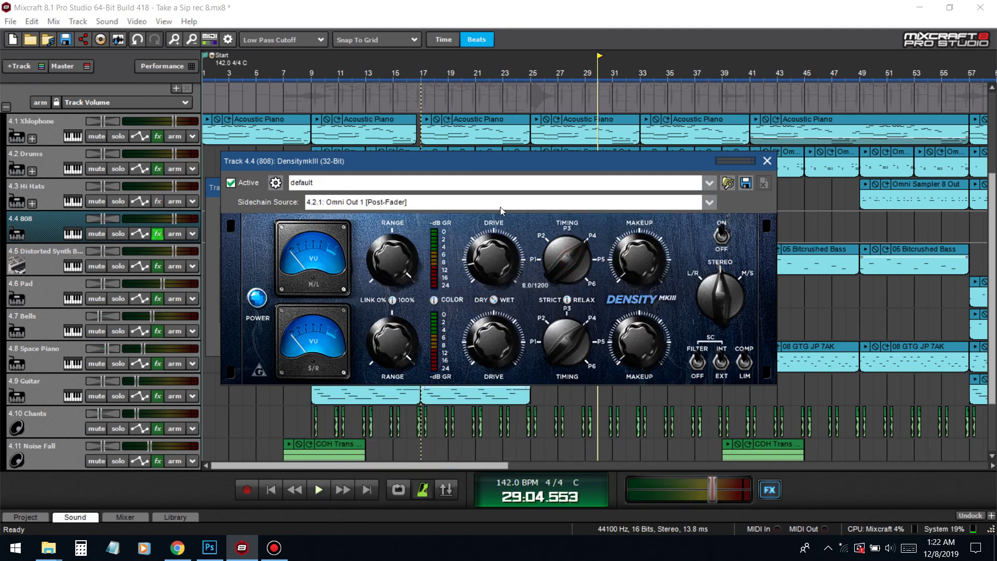
Step: Clear the 808 effect list out of view, place the playhead at bar 17 and solo the 808 and Drums tracks
{"action": "left_click_drag", "start_coordinate": [581, 166], "coordinate": [606, 301]}
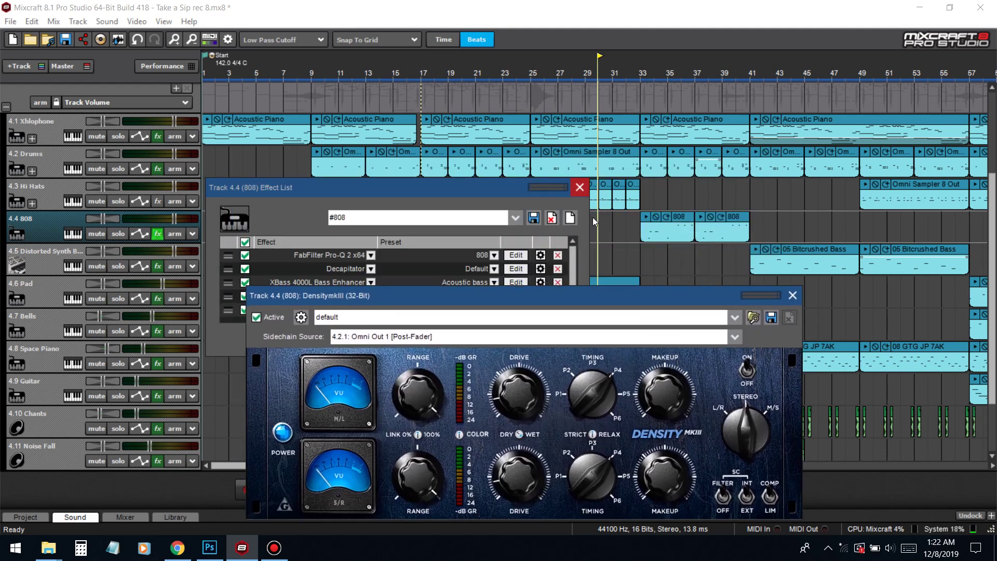
{"action": "left_click", "coordinate": [580, 187]}
{"action": "left_click", "coordinate": [422, 245]}
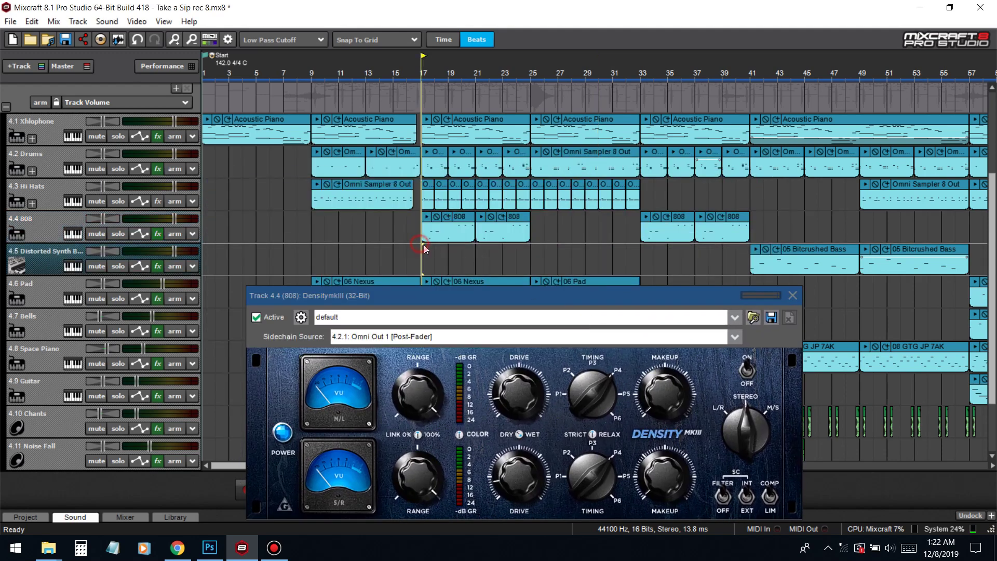
{"action": "left_click", "coordinate": [112, 237]}
{"action": "scroll", "coordinate": [483, 256], "scroll_direction": "up", "scroll_amount": 2}
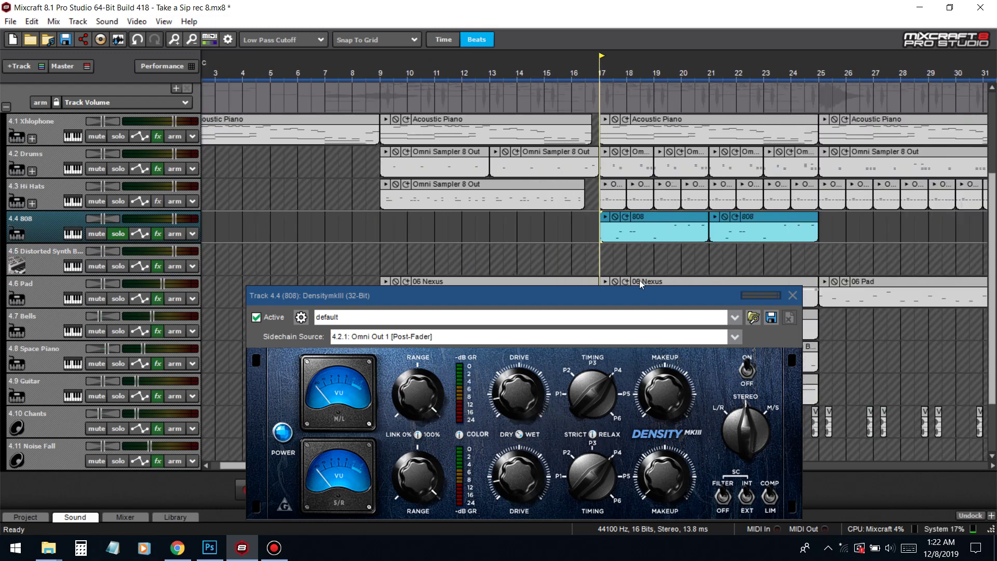
{"action": "left_click_drag", "start_coordinate": [423, 395], "coordinate": [258, 256]}
{"action": "left_click", "coordinate": [127, 169]}
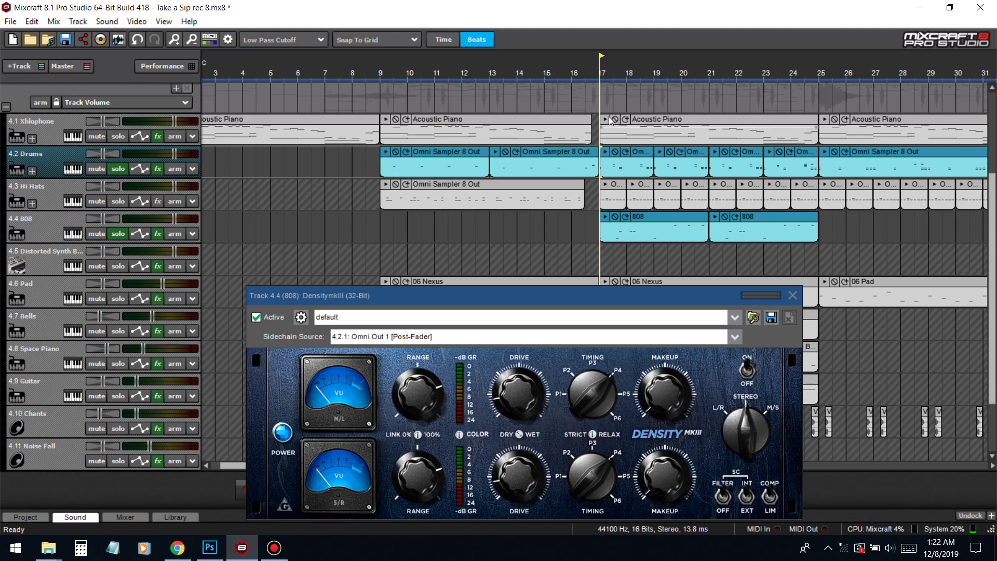
Step: Play the soloed tracks while adjusting DensitymkIII's range and drive on the 808, and close its settings
{"action": "key", "text": "space"}
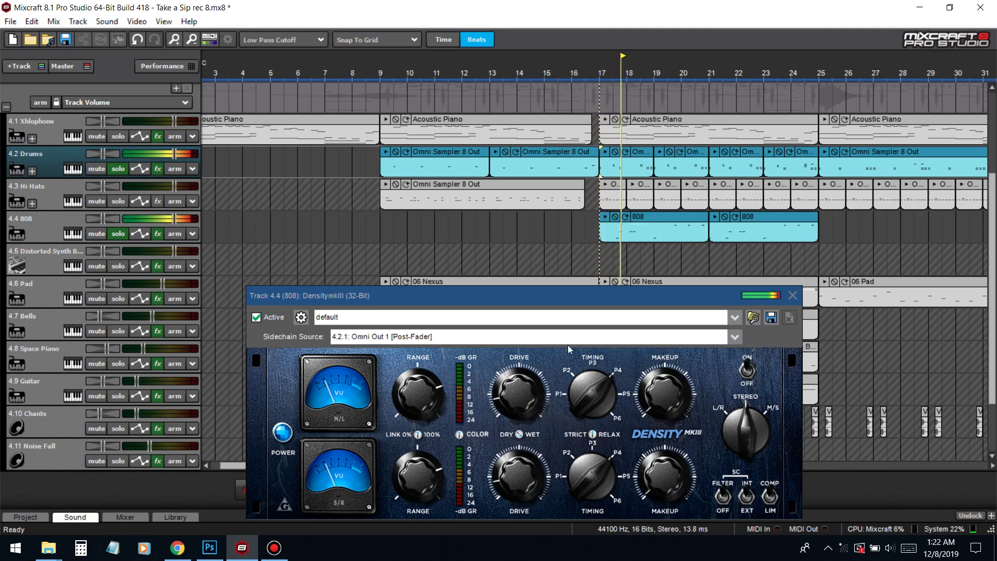
{"action": "left_click_drag", "start_coordinate": [427, 389], "coordinate": [424, 408]}
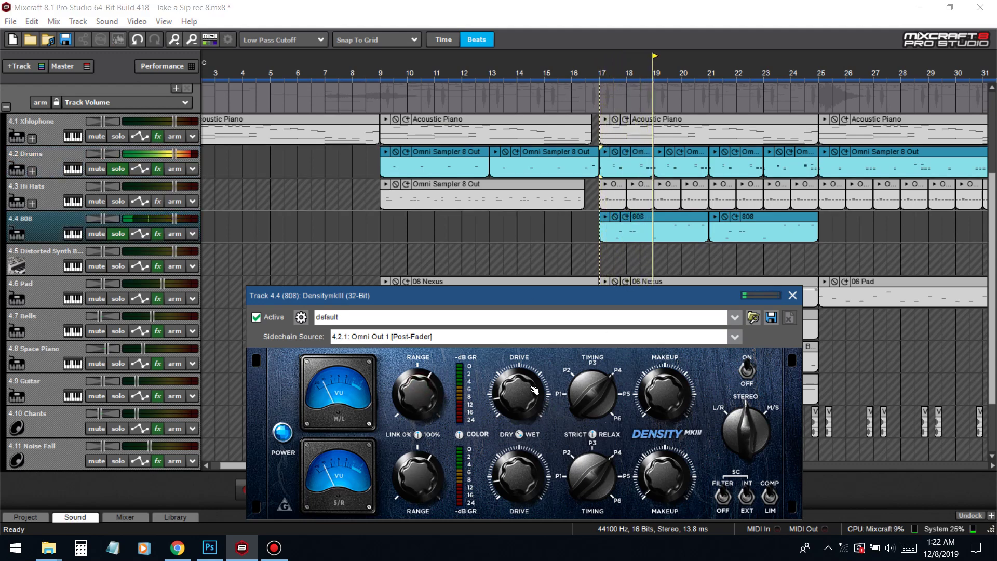
{"action": "left_click_drag", "start_coordinate": [528, 396], "coordinate": [527, 387]}
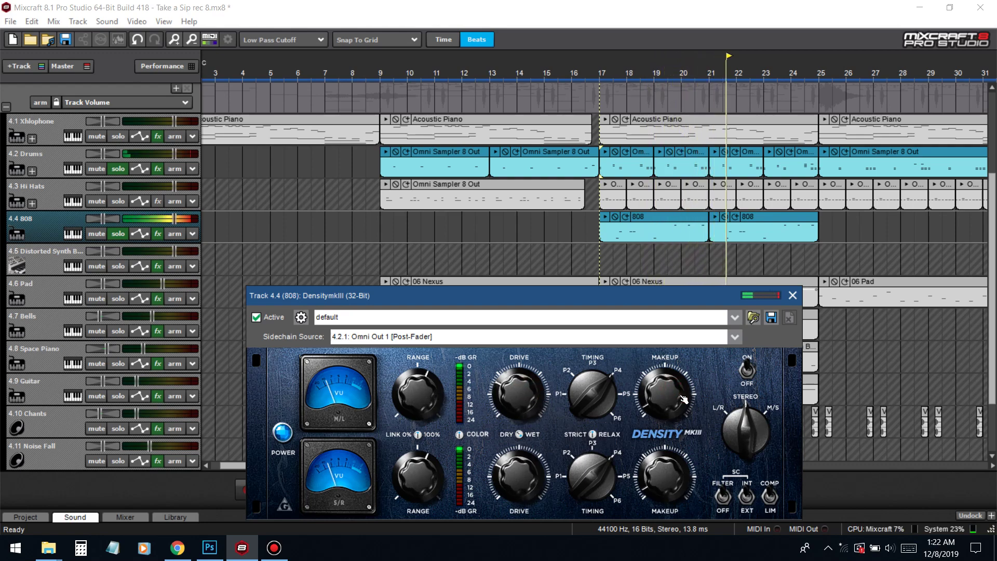
{"action": "left_click", "coordinate": [792, 295]}
Step: Replay the soloed Drums and 808 from bar 17 to judge the sidechain compression
{"action": "key", "text": "space"}
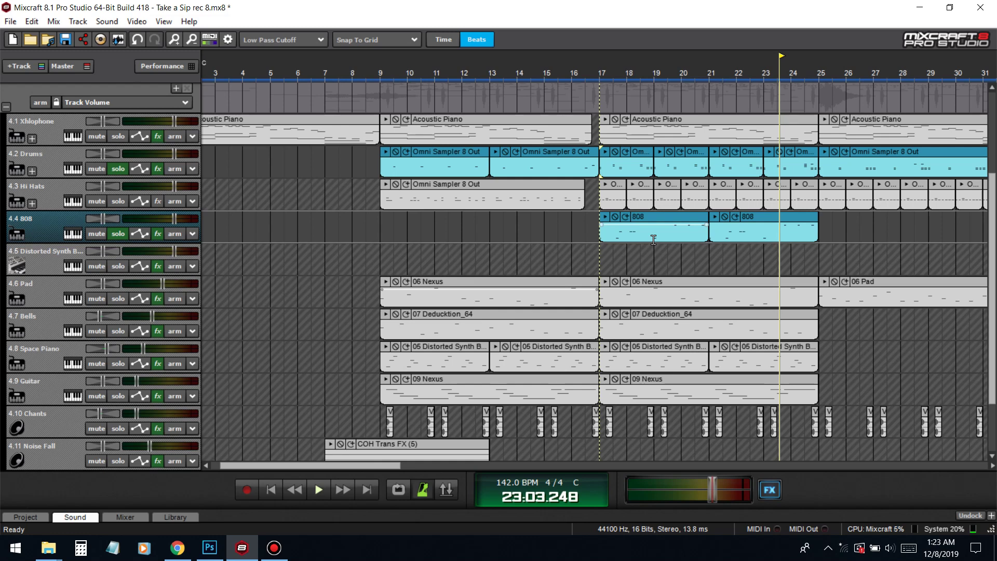
{"action": "left_click", "coordinate": [595, 244]}
{"action": "key", "text": "space"}
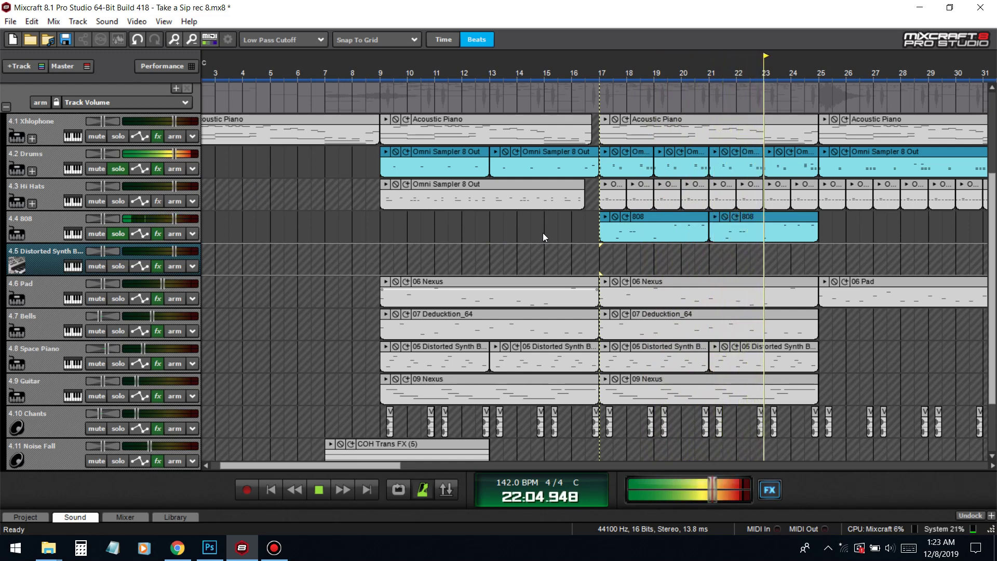
Step: Stop playback, open the Drums track's Omni Sampler and audition its Kick 6 and ET - KICK 2 pads
{"action": "key", "text": "space"}
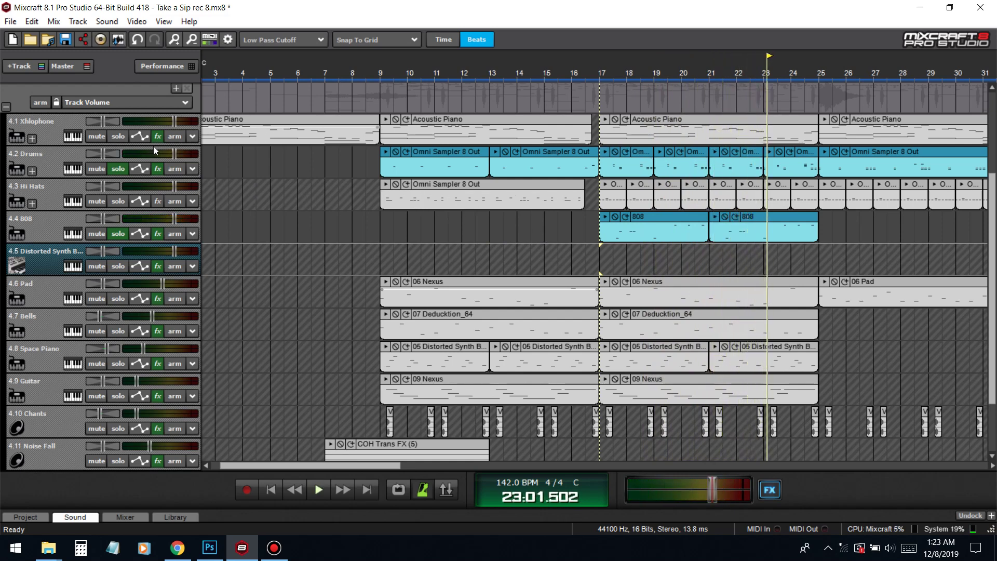
{"action": "left_click", "coordinate": [69, 170]}
{"action": "left_click", "coordinate": [368, 400]}
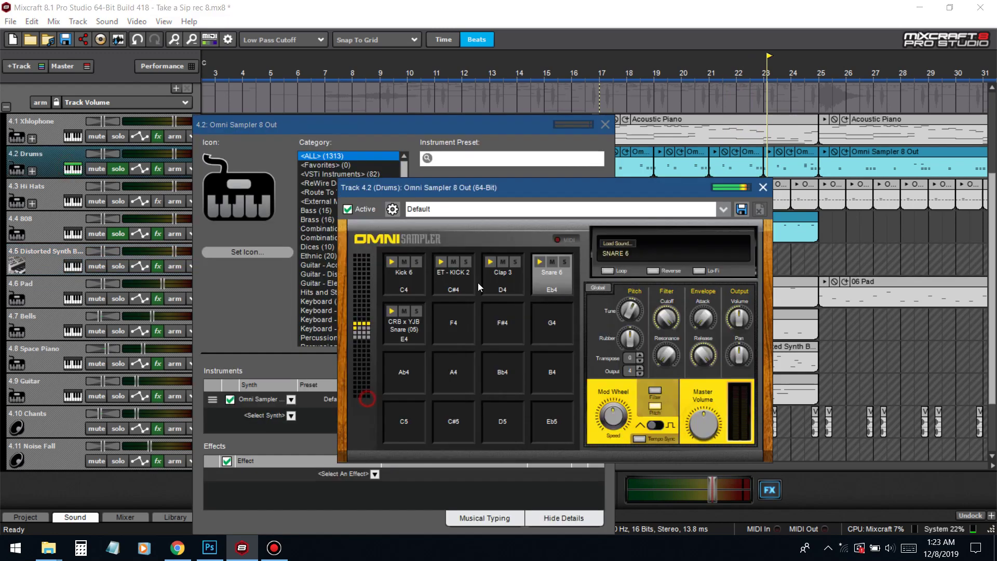
{"action": "left_click", "coordinate": [400, 263]}
{"action": "left_click", "coordinate": [441, 262]}
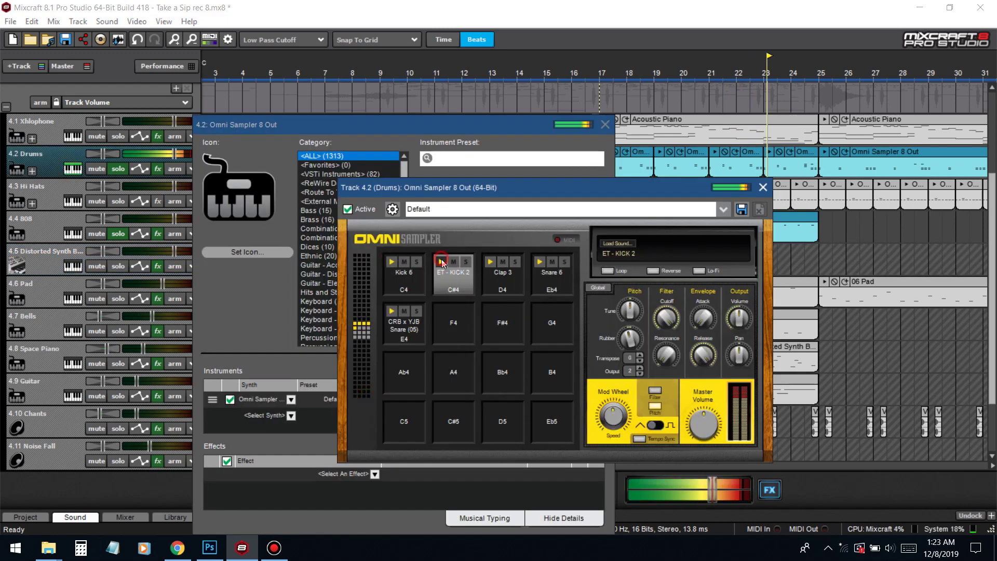
{"action": "left_click", "coordinate": [604, 124]}
Step: Start loading a sound onto the empty F4 pad and preview several kick samples in the Kicks folder, including LPKick, ET - SIDE KICK and AEKick
{"action": "left_click", "coordinate": [454, 323]}
{"action": "left_click", "coordinate": [617, 243]}
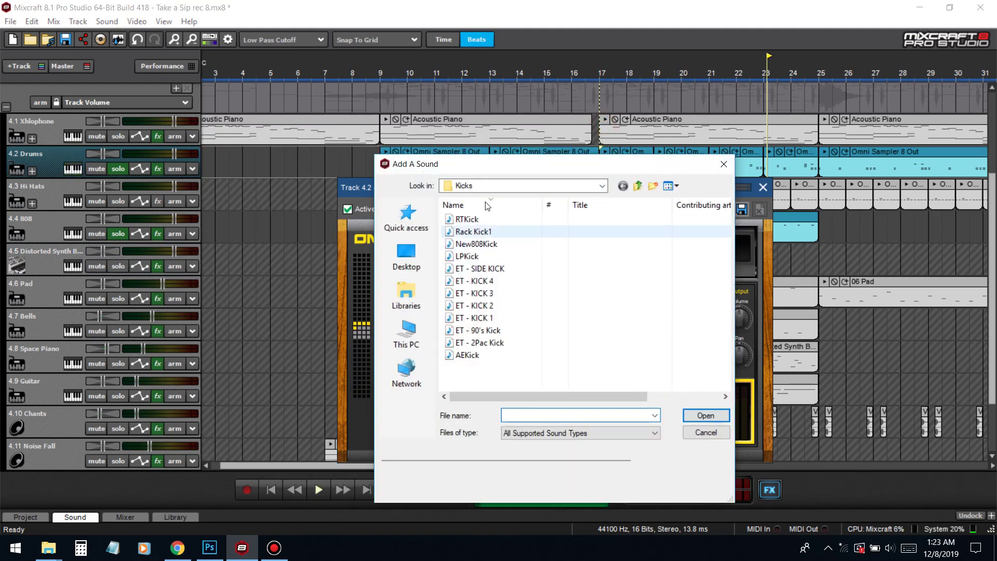
{"action": "left_click", "coordinate": [476, 244]}
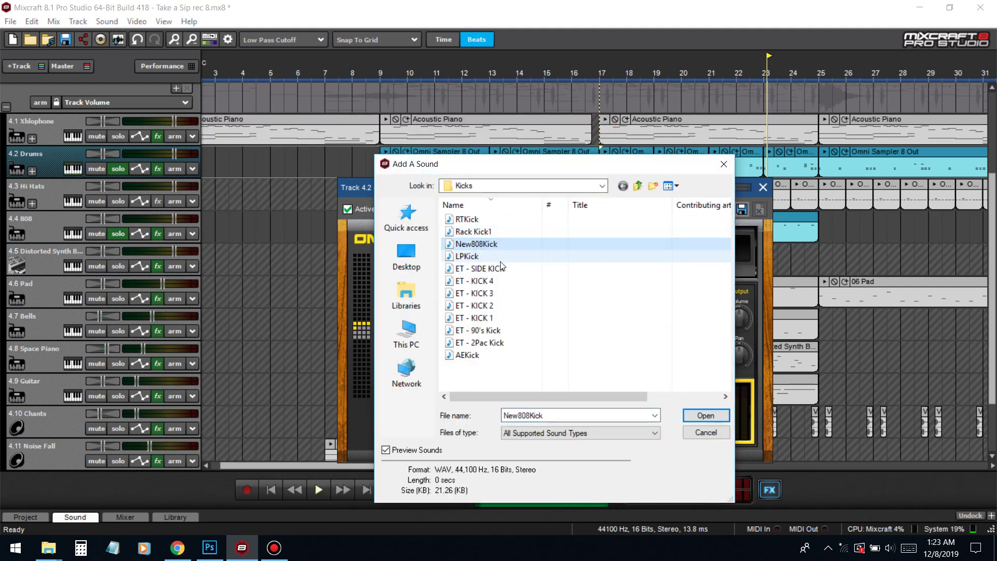
{"action": "left_click", "coordinate": [473, 256]}
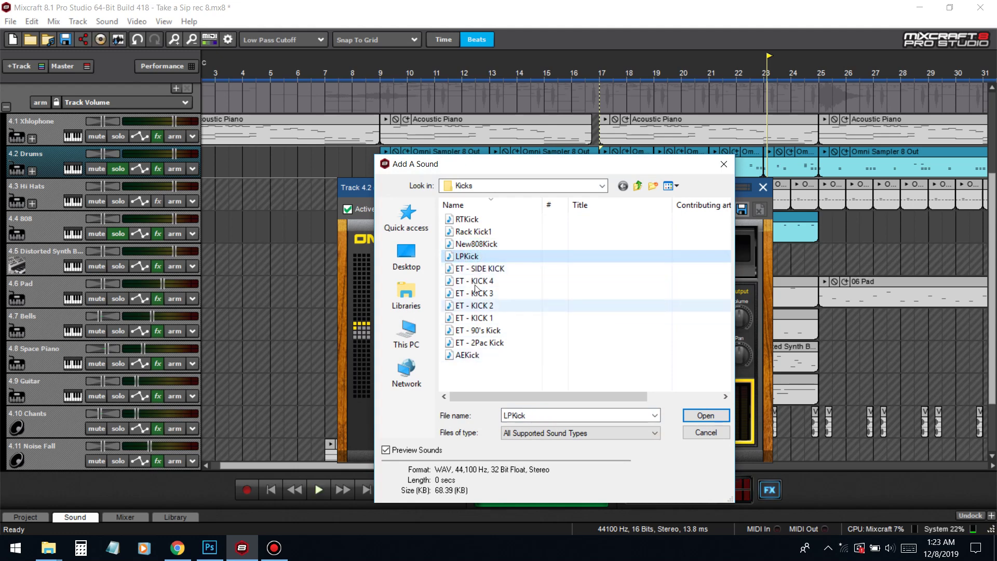
{"action": "left_click", "coordinate": [472, 267]}
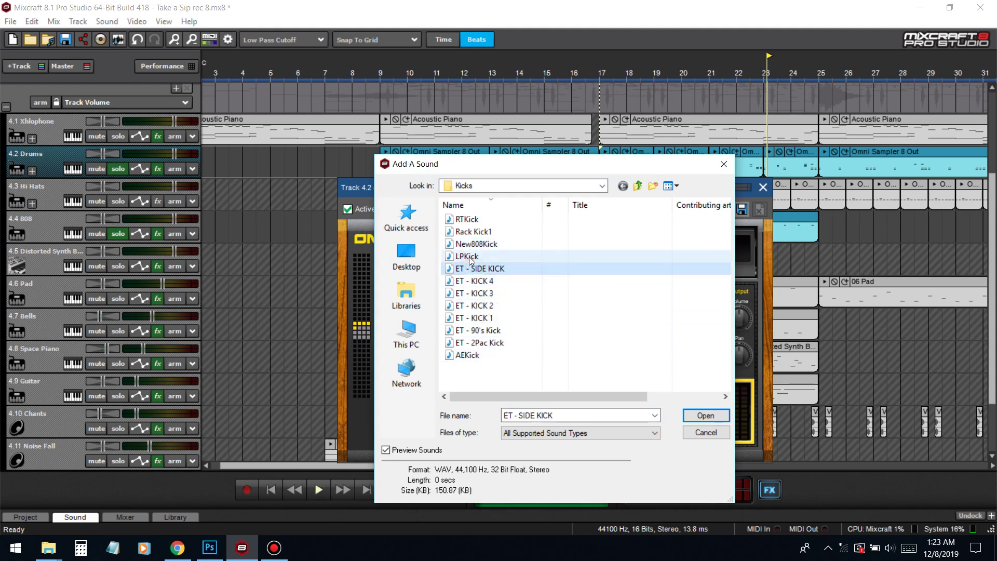
{"action": "left_click", "coordinate": [470, 258]}
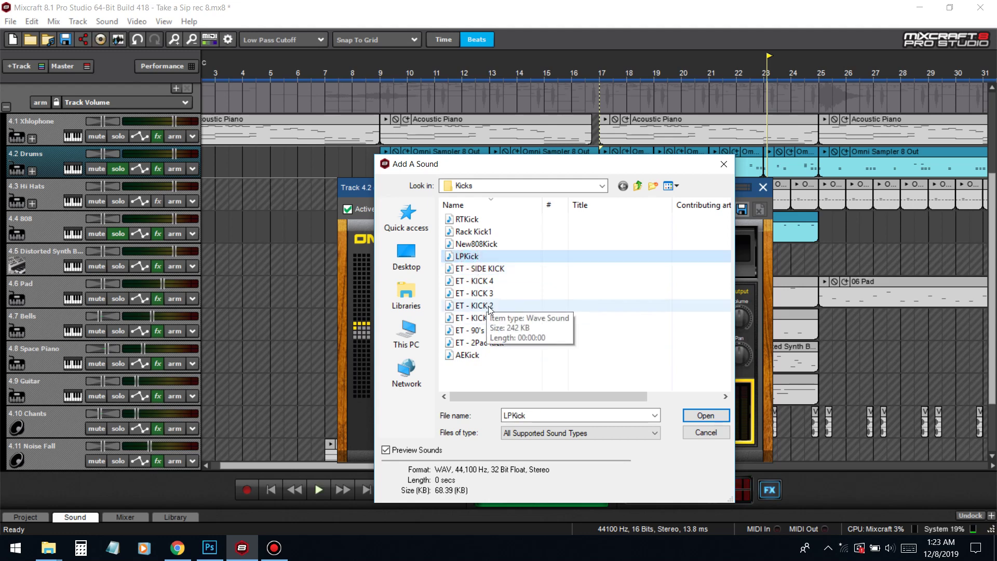
{"action": "left_click", "coordinate": [488, 307]}
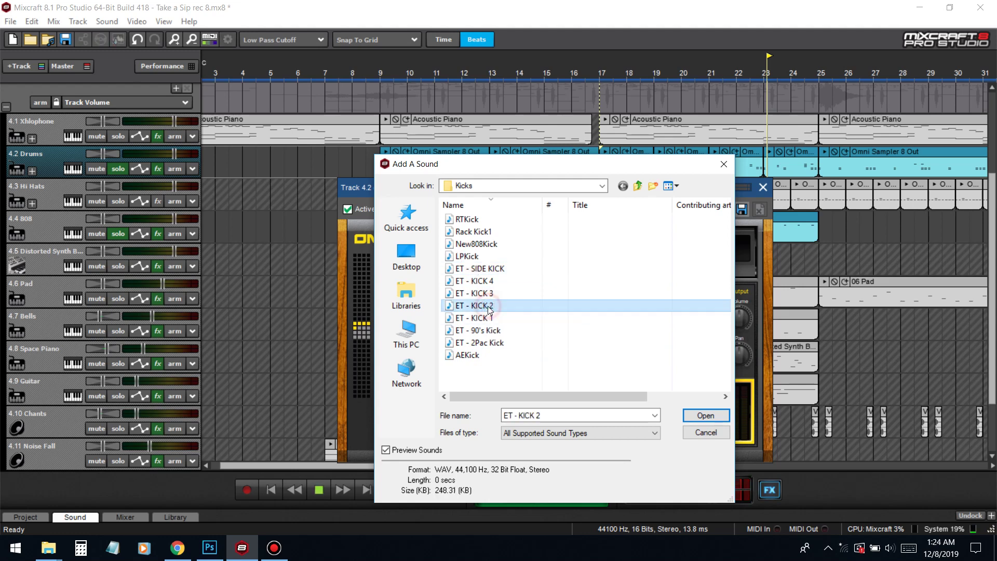
{"action": "left_click", "coordinate": [480, 246]}
{"action": "left_click", "coordinate": [486, 332]}
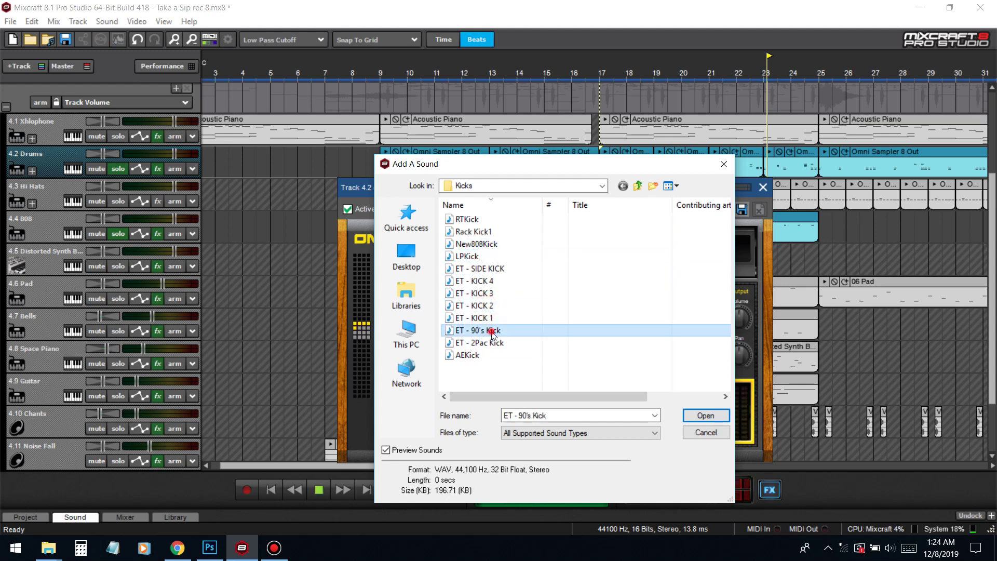
{"action": "left_click", "coordinate": [471, 356]}
{"action": "left_click", "coordinate": [479, 220]}
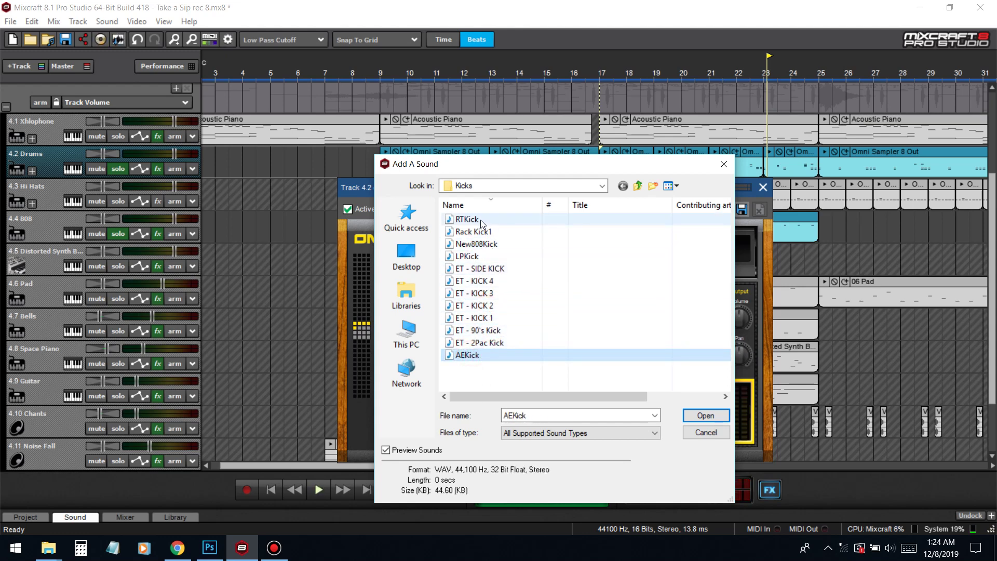
Step: Load kick sample 3 from a drum kit's Kicks folder inside beat samples onto the F4 pad
{"action": "left_click", "coordinate": [486, 186]}
{"action": "left_click", "coordinate": [515, 251]}
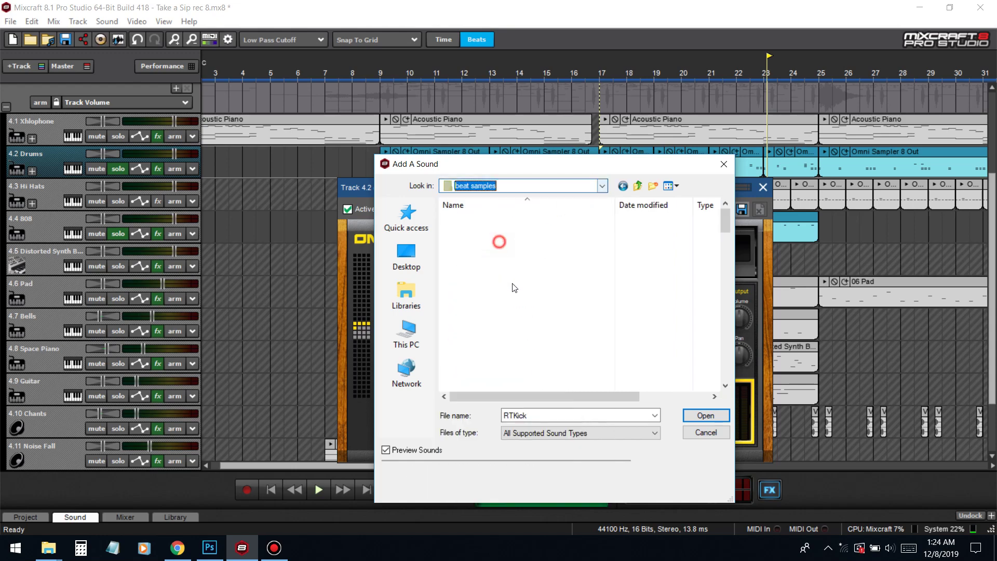
{"action": "scroll", "coordinate": [483, 271], "scroll_direction": "down", "scroll_amount": 3}
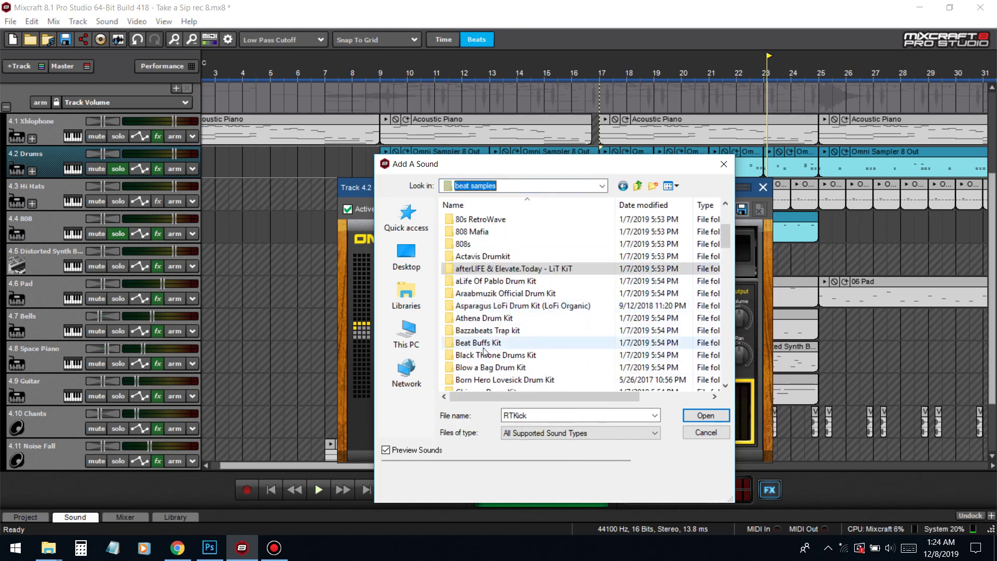
{"action": "left_click", "coordinate": [479, 331]}
{"action": "double_click", "coordinate": [478, 331]}
{"action": "double_click", "coordinate": [473, 245]}
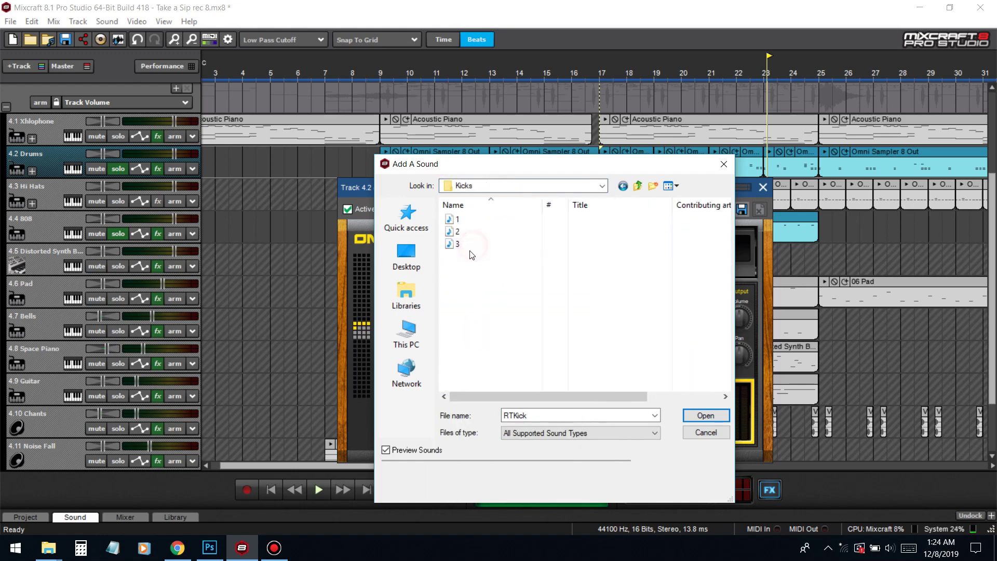
{"action": "left_click", "coordinate": [470, 248]}
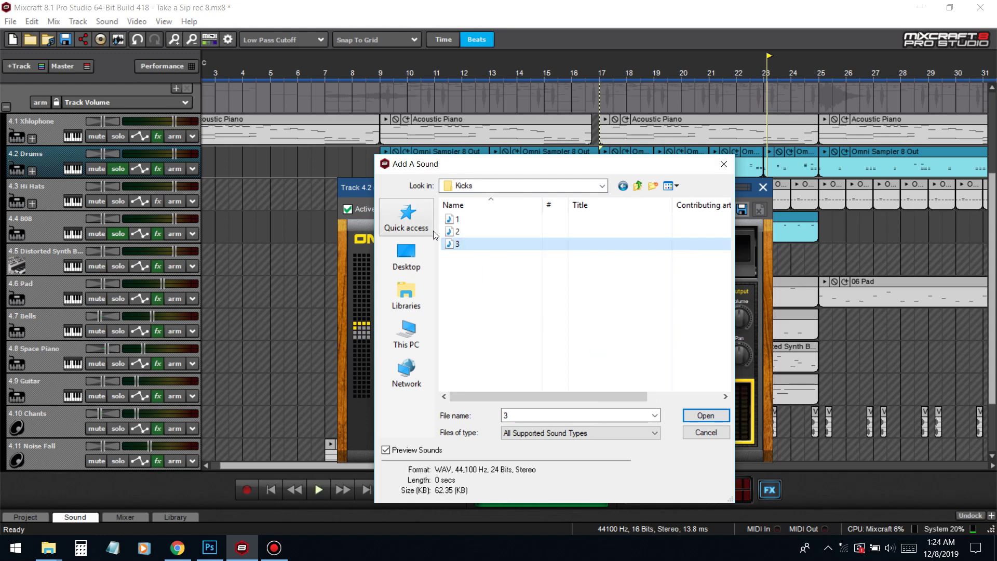
{"action": "left_click", "coordinate": [453, 231]}
{"action": "left_click", "coordinate": [453, 244]}
{"action": "left_click", "coordinate": [695, 414]}
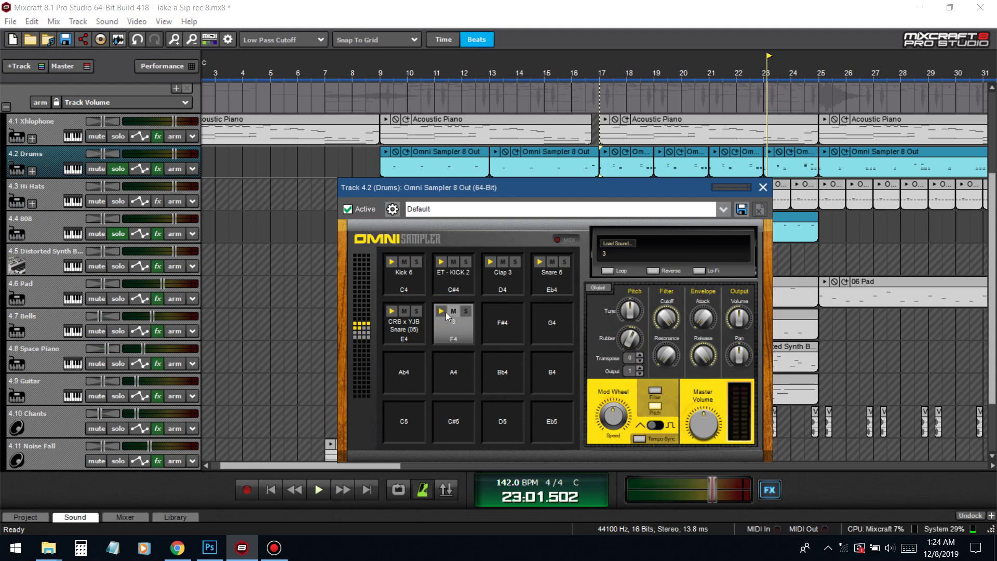
Step: Delete sample 3 from the F4 pad and close Omni Sampler
{"action": "key", "text": "Delete"}
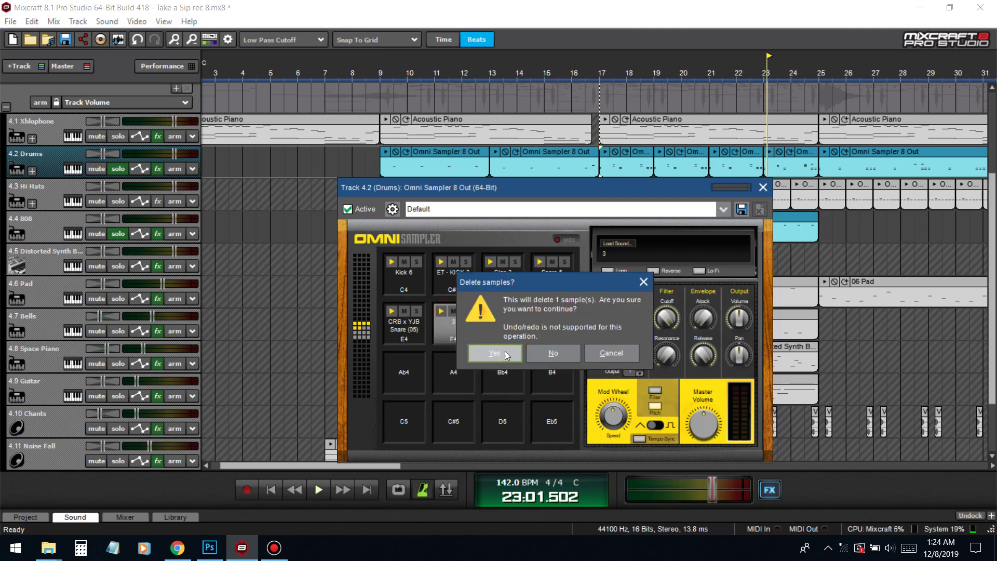
{"action": "left_click", "coordinate": [505, 353]}
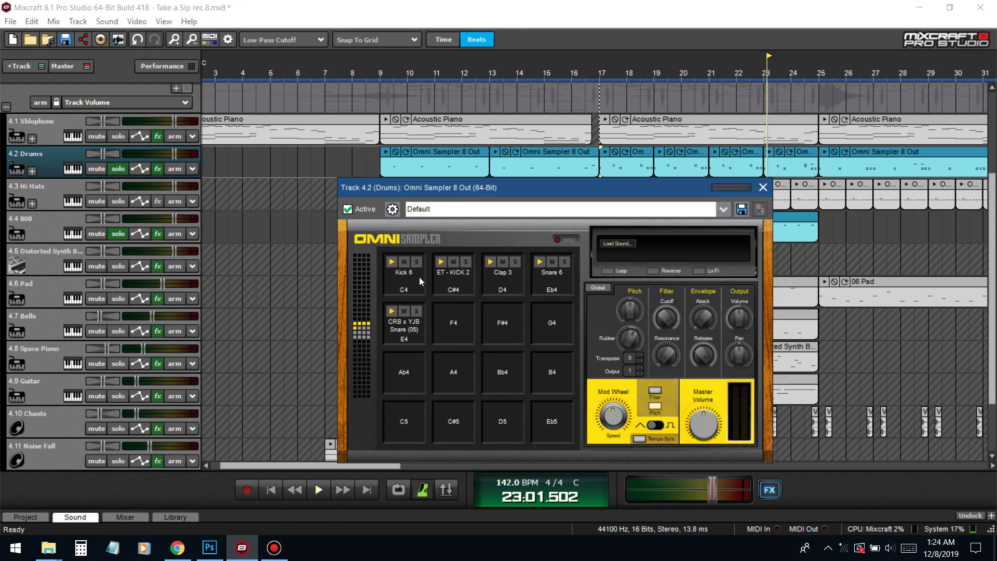
{"action": "left_click", "coordinate": [763, 188]}
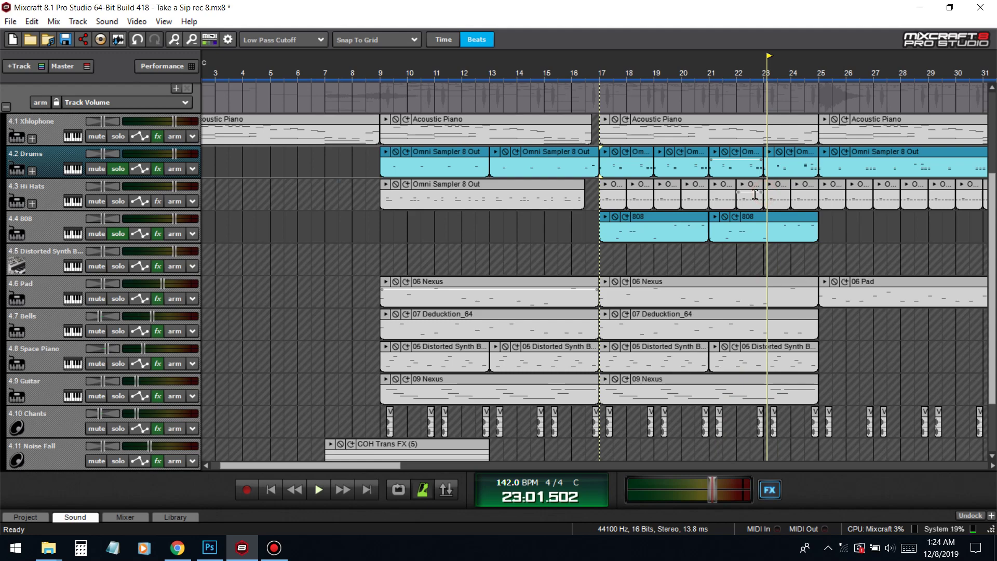
Step: Place the playhead at bar 17, unsolo the Drums and 808 tracks, and play a short passage of the full mix
{"action": "left_click", "coordinate": [599, 256]}
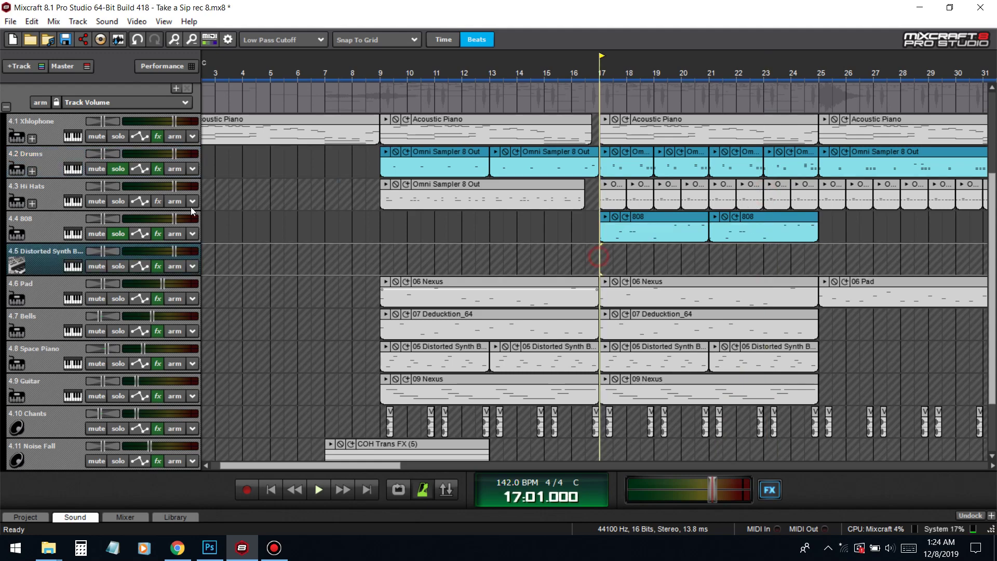
{"action": "left_click", "coordinate": [117, 168]}
{"action": "left_click", "coordinate": [118, 233]}
{"action": "key", "text": "space"}
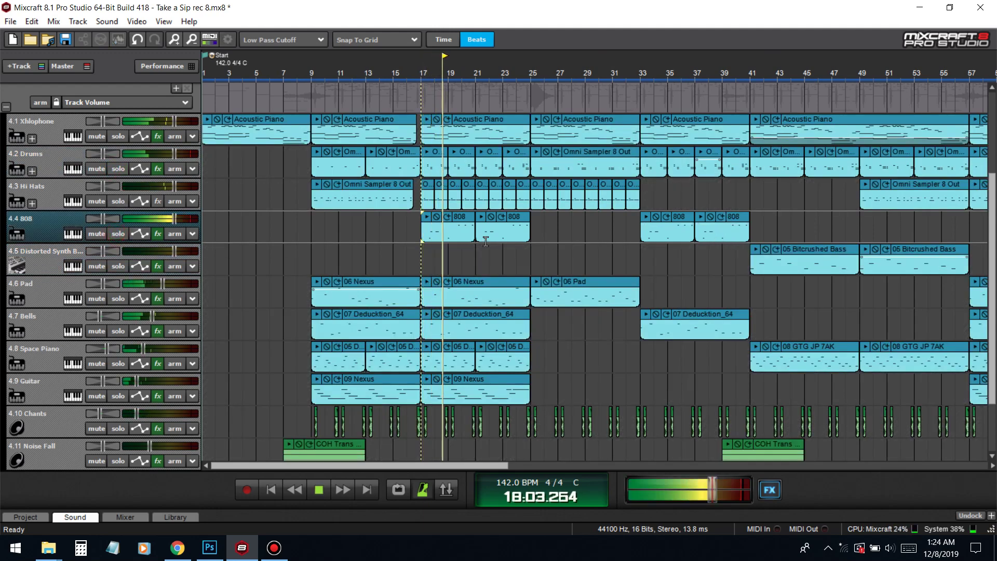
{"action": "key", "text": "space"}
Step: Add TinyQ_x64 to the Chants track's effects, open its settings and close the effect list
{"action": "left_click", "coordinate": [158, 429]}
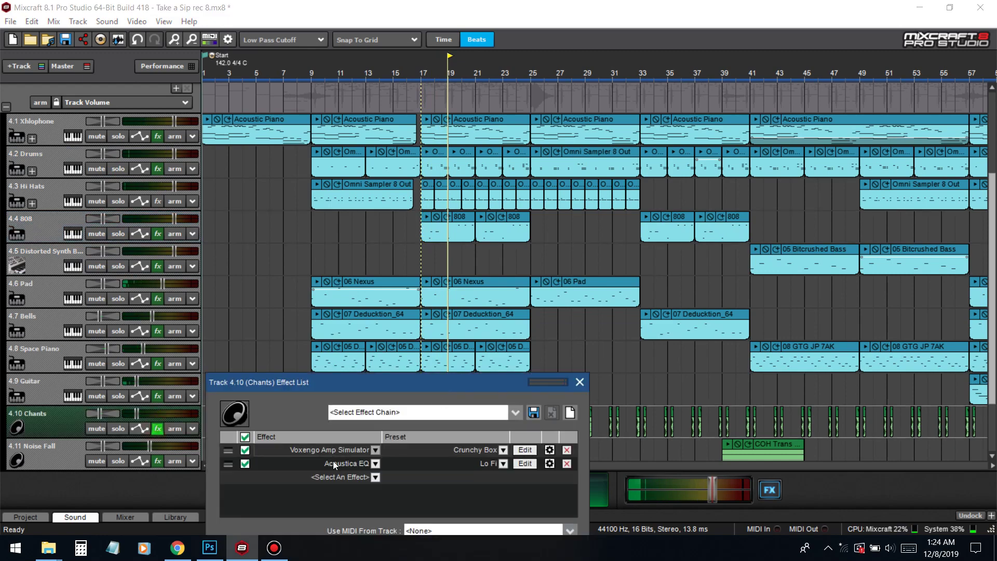
{"action": "left_click", "coordinate": [341, 477]}
{"action": "type", "text": "tiny"}
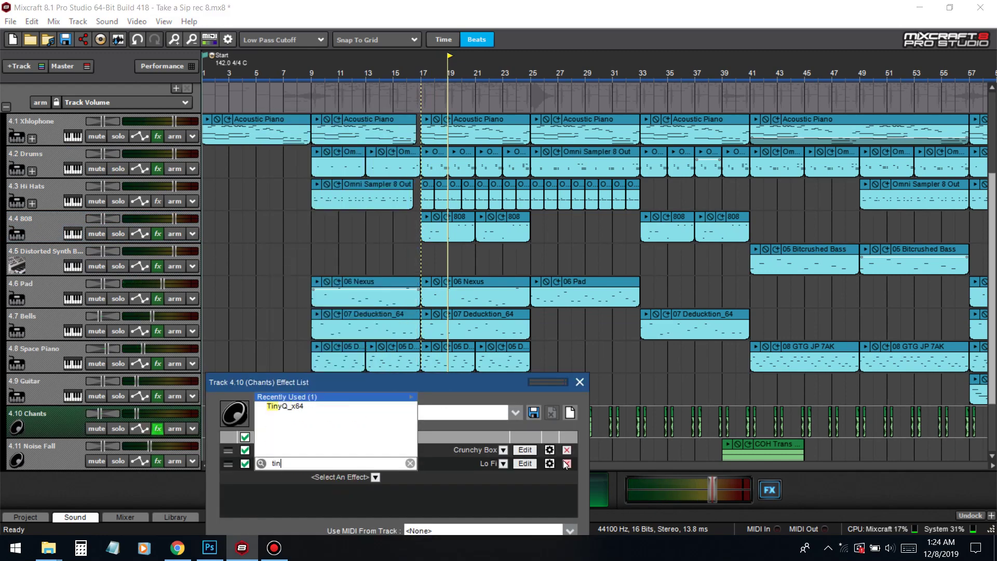
{"action": "left_click", "coordinate": [360, 407]}
{"action": "left_click", "coordinate": [525, 477]}
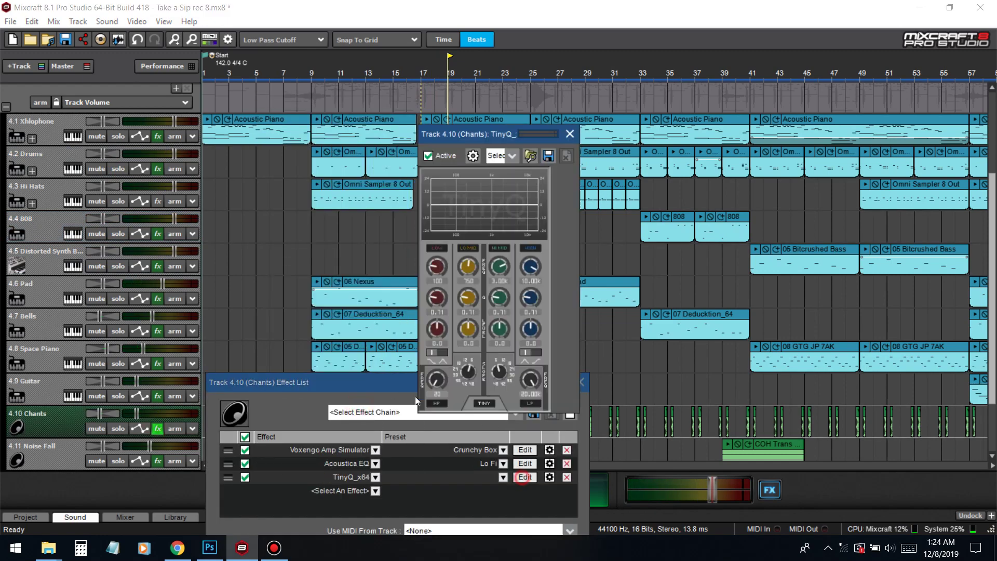
{"action": "left_click", "coordinate": [360, 396]}
{"action": "left_click", "coordinate": [578, 384]}
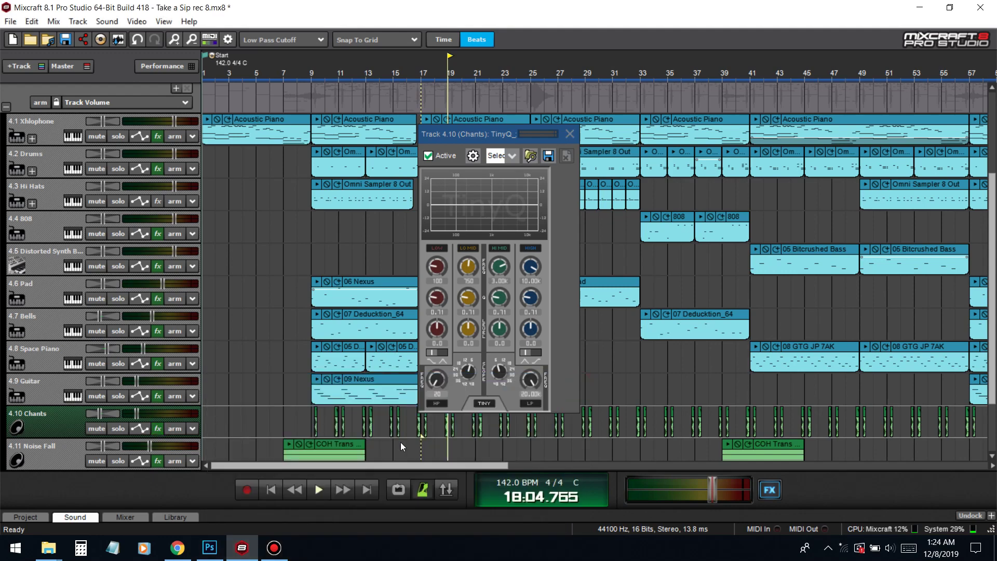
Step: Play the soloed Chants track from bar 14 and show the master's Voxengo Spectrum Analyzer beside the TinyQ settings
{"action": "left_click", "coordinate": [389, 446]}
{"action": "left_click", "coordinate": [111, 435]}
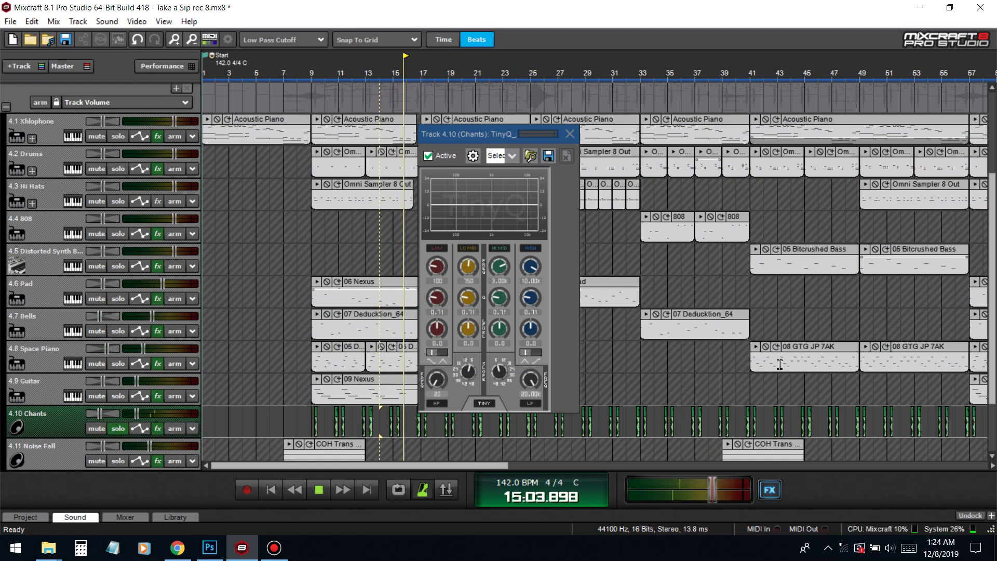
{"action": "left_click", "coordinate": [770, 490]}
{"action": "left_click", "coordinate": [519, 105]}
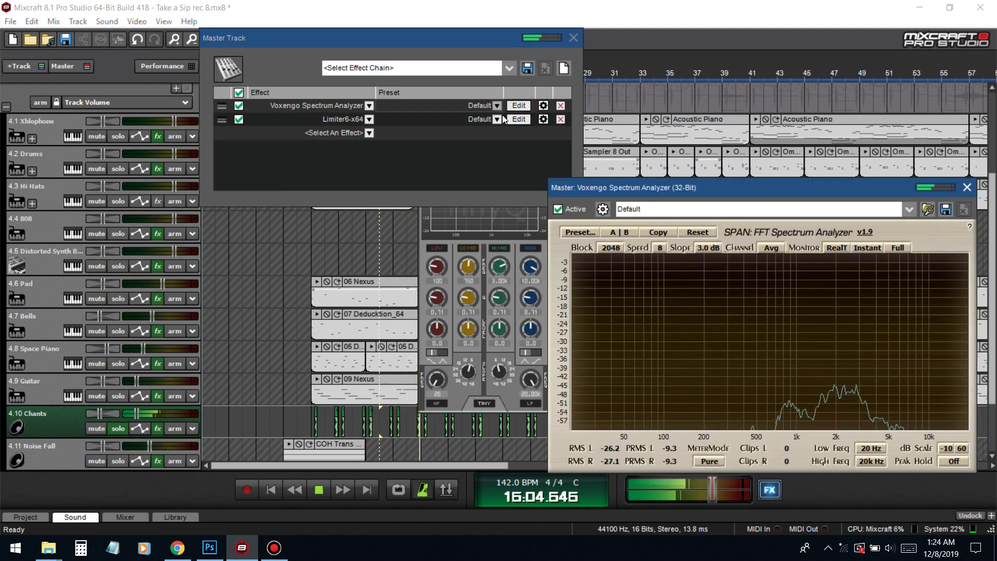
{"action": "left_click", "coordinate": [574, 38]}
{"action": "left_click_drag", "start_coordinate": [467, 134], "coordinate": [378, 135]}
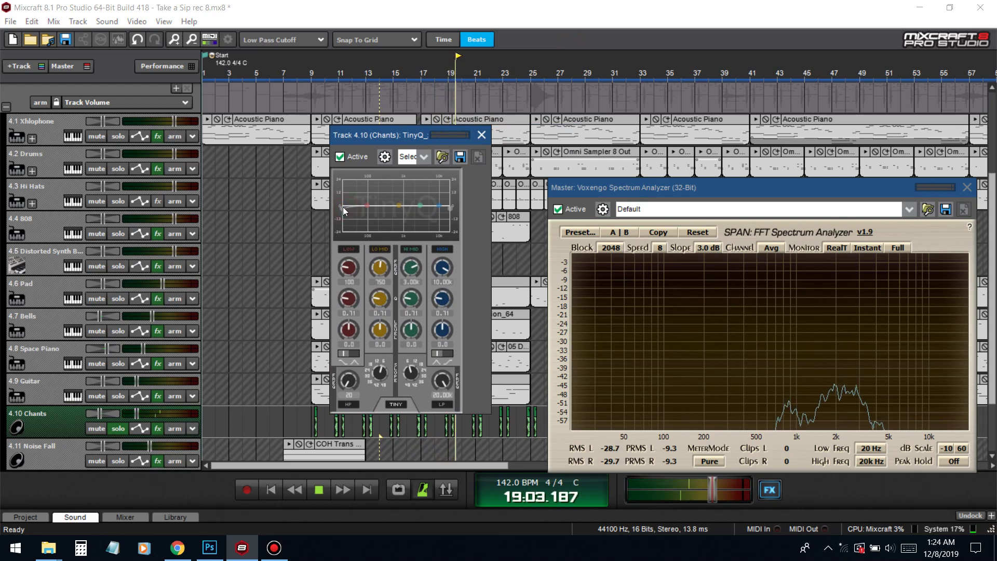
Step: Raise TinyQ's high-pass cutoff on the Chants to about 878 Hz
{"action": "left_click_drag", "start_coordinate": [343, 209], "coordinate": [372, 283]}
{"action": "left_click_drag", "start_coordinate": [385, 351], "coordinate": [410, 351]}
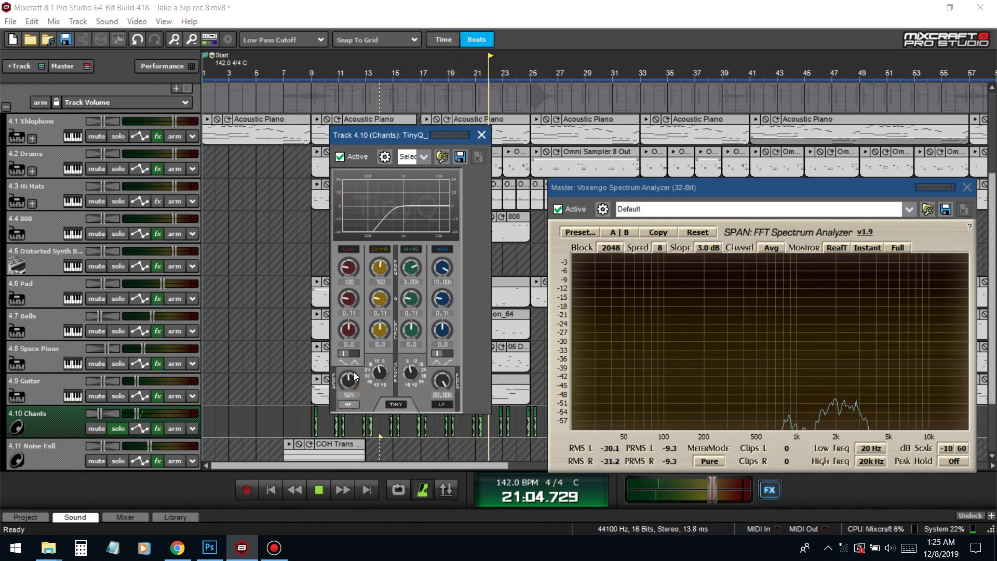
{"action": "left_click_drag", "start_coordinate": [355, 377], "coordinate": [376, 375]}
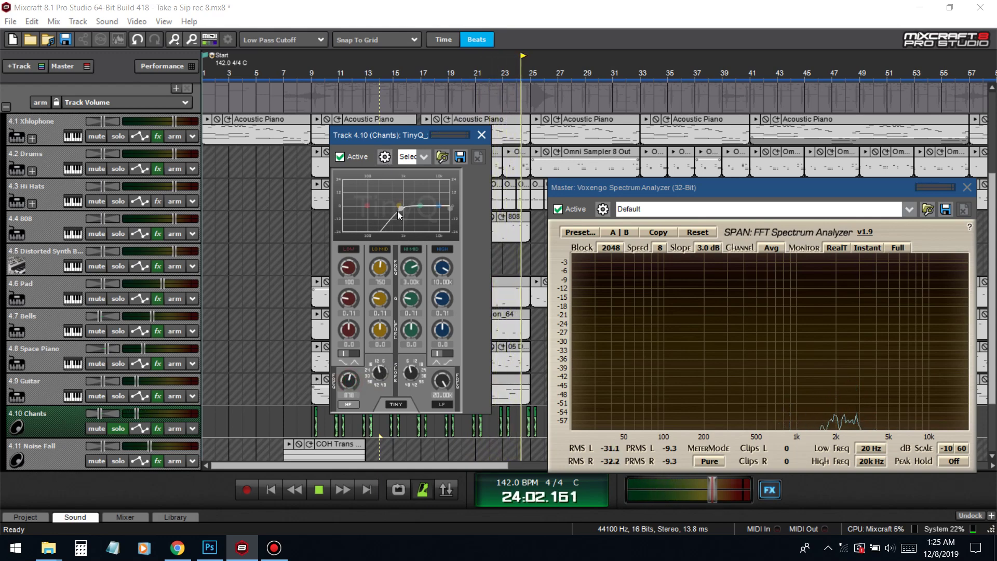
Step: Sweep a boosted hi-mid band over the Chants, ending at about 1.61 kHz with Q 1.71 and a gain of -2.1 dB
{"action": "left_click_drag", "start_coordinate": [398, 211], "coordinate": [410, 194]}
{"action": "scroll", "coordinate": [409, 194], "scroll_direction": "up", "scroll_amount": 4}
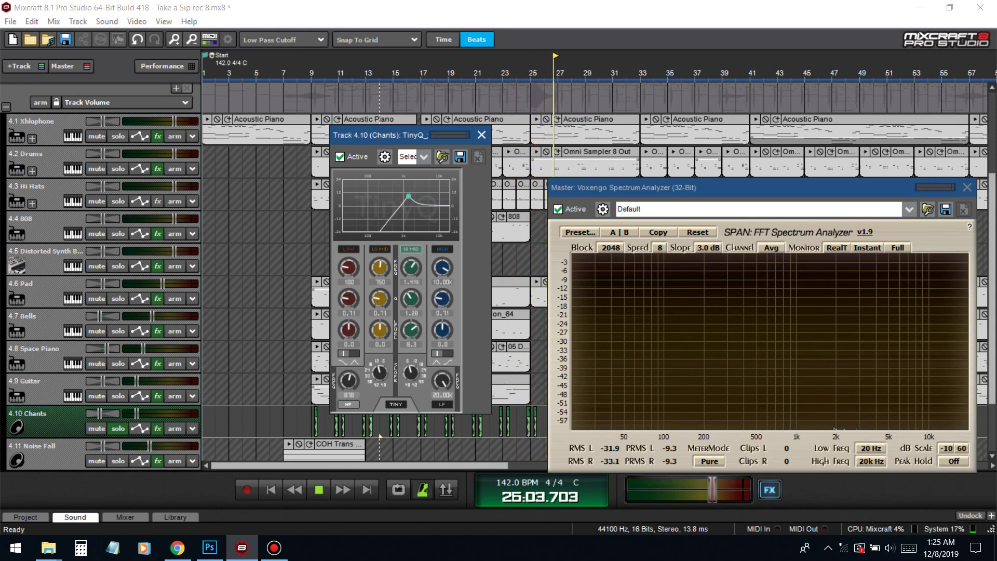
{"action": "left_click_drag", "start_coordinate": [410, 197], "coordinate": [422, 206]}
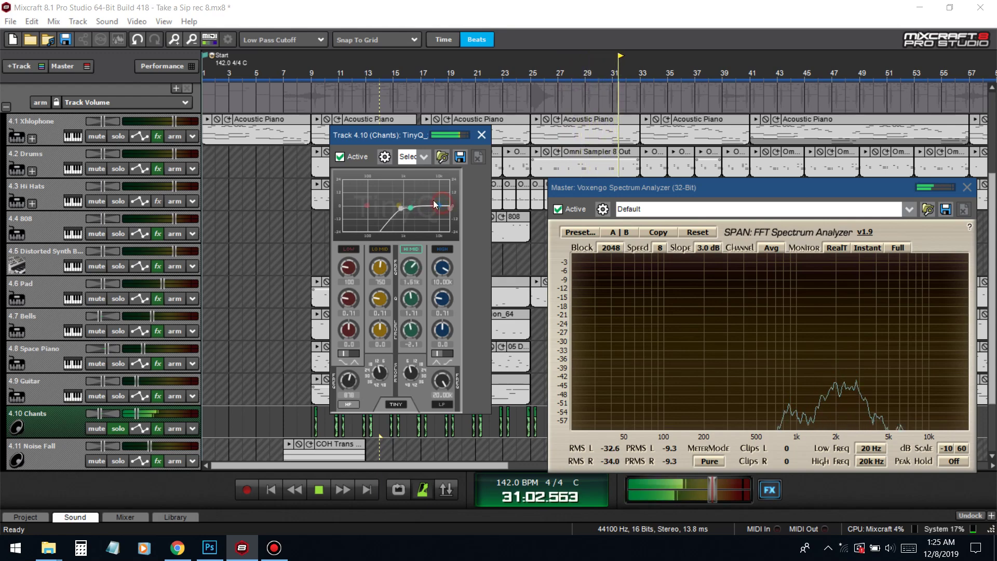
Step: Cut TinyQ's high band by 3.0 dB at 7.14 kHz and set the hi-mid band to 2.03 kHz, Q 1.10 and 1.7 dB gain
{"action": "left_click_drag", "start_coordinate": [436, 204], "coordinate": [414, 204]}
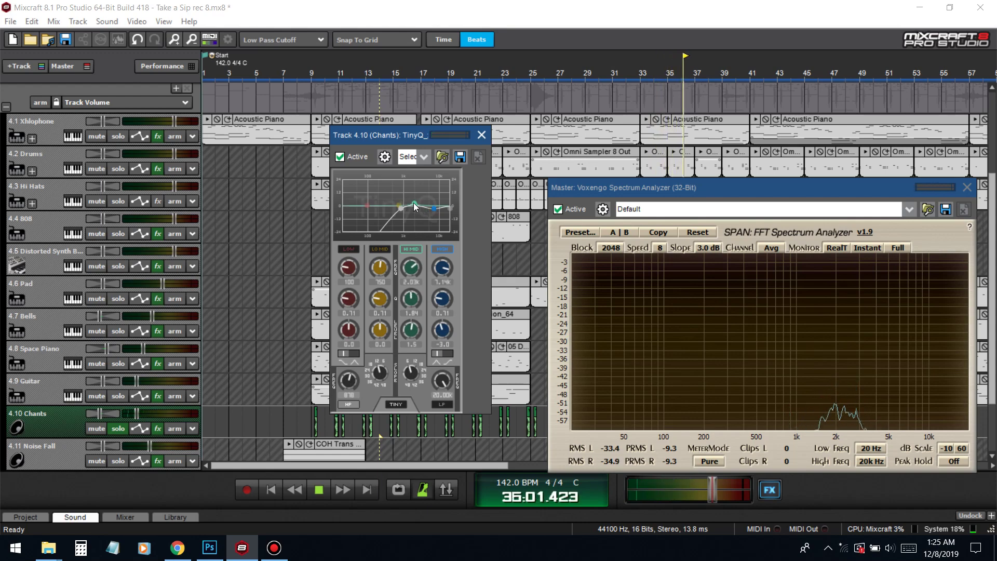
{"action": "scroll", "coordinate": [411, 216], "scroll_direction": "down", "scroll_amount": 3}
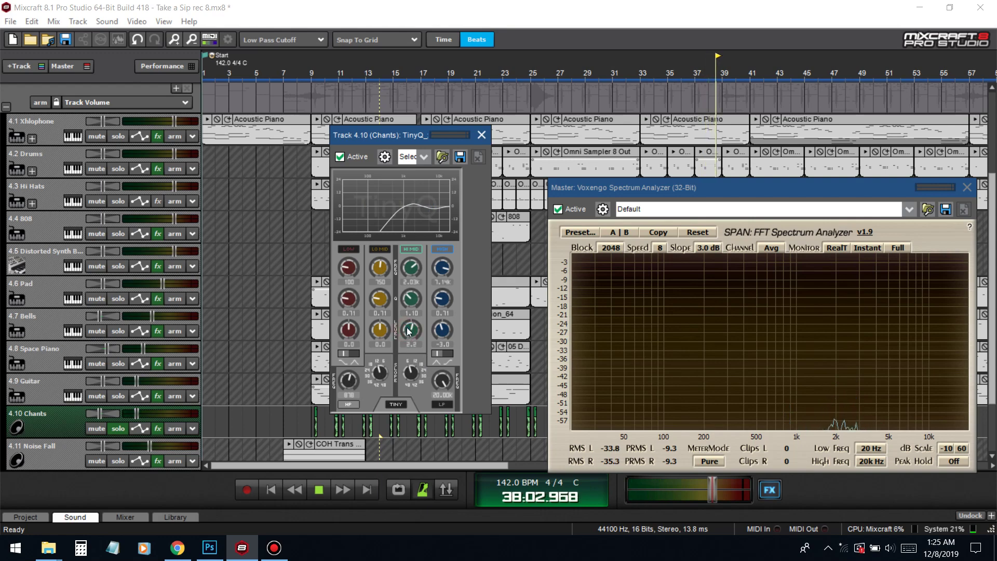
{"action": "left_click_drag", "start_coordinate": [409, 332], "coordinate": [409, 335]}
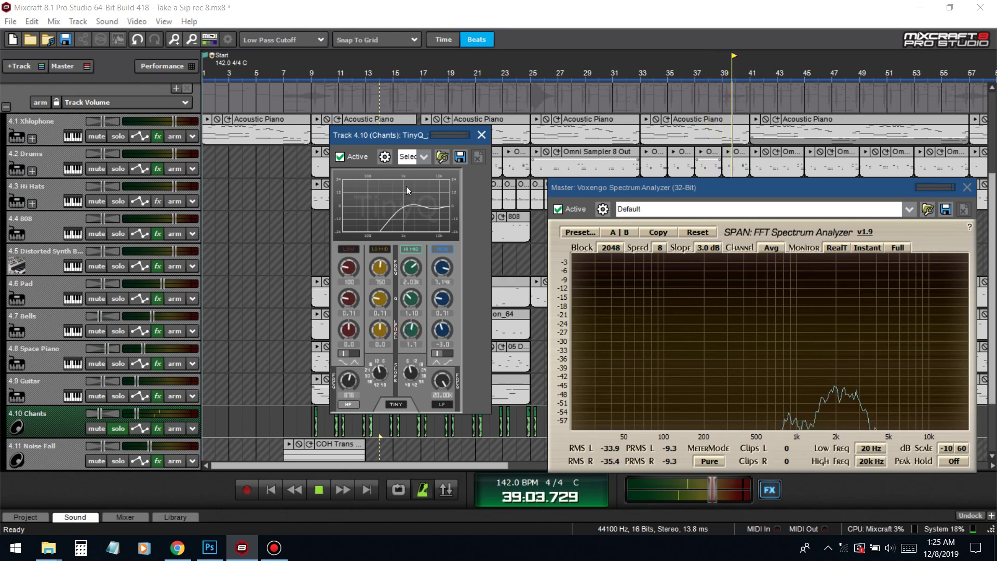
Step: Close the TinyQ and spectrum analyzer windows, unsolo the Chants, and play the full mix from bar 28
{"action": "left_click", "coordinate": [482, 135]}
{"action": "left_click", "coordinate": [967, 187]}
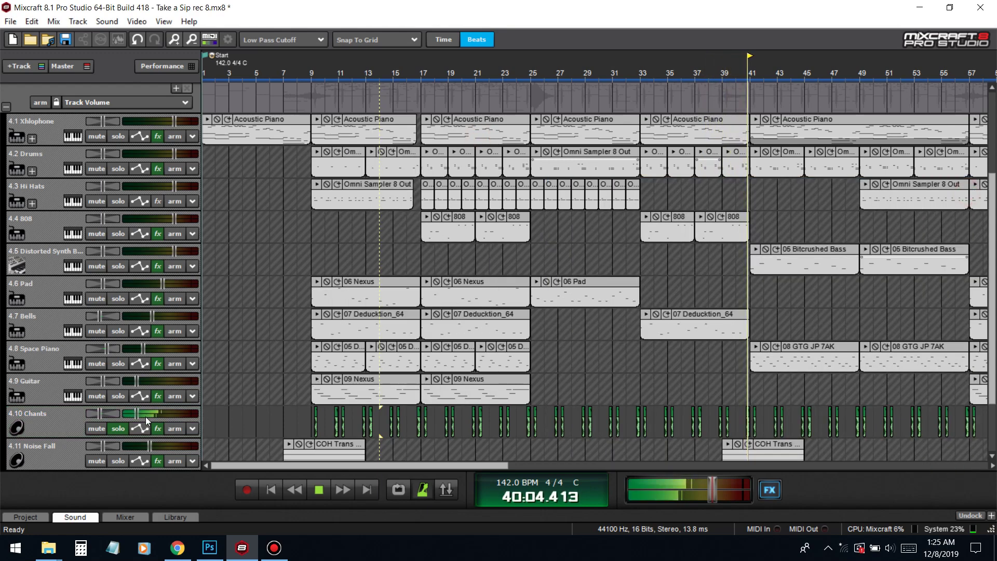
{"action": "key", "text": "space"}
{"action": "left_click", "coordinate": [121, 428]}
{"action": "left_click", "coordinate": [573, 368]}
{"action": "key", "text": "space"}
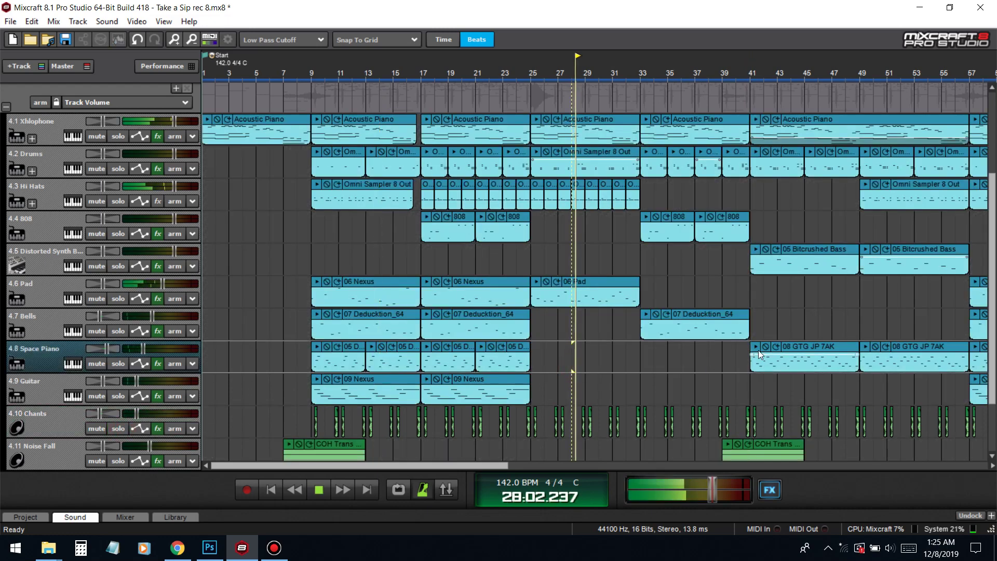
Step: Play the full mix from bar 40, just before the Distorted Synth Bass comes in
{"action": "left_click_drag", "start_coordinate": [993, 295], "coordinate": [992, 342]}
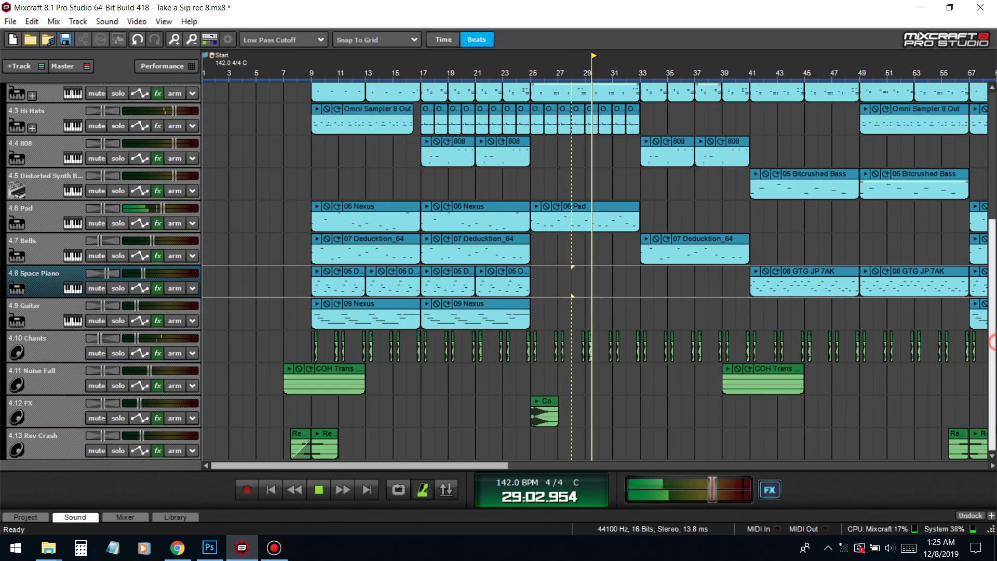
{"action": "scroll", "coordinate": [650, 317], "scroll_direction": "down", "scroll_amount": 1}
{"action": "double_click", "coordinate": [556, 203]}
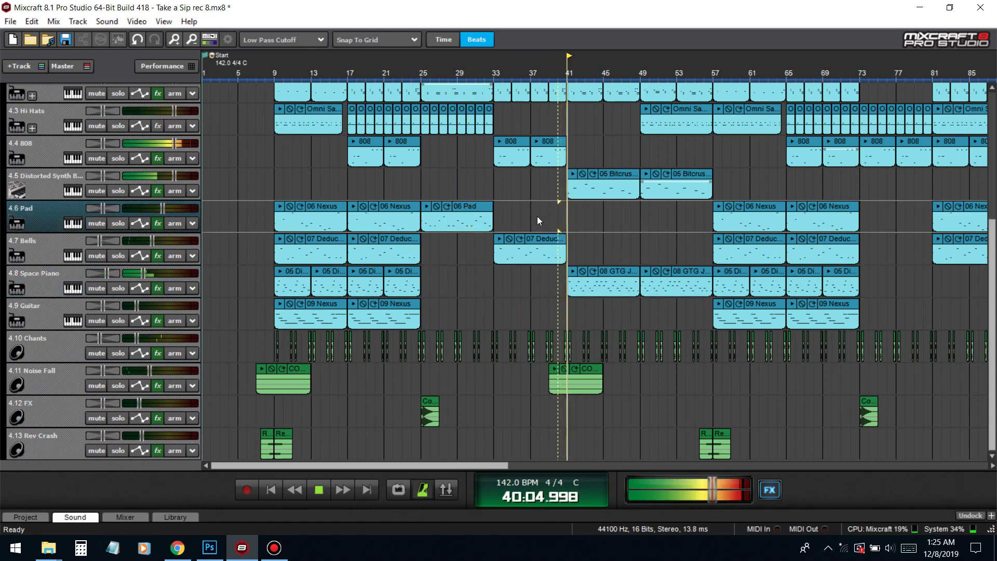
Step: Add a bell cut to the Distorted Synth Bass in FabFilter Pro-Q 2 at about 299 Hz, -4.25 dB and Q 1.734
{"action": "left_click", "coordinate": [157, 190]}
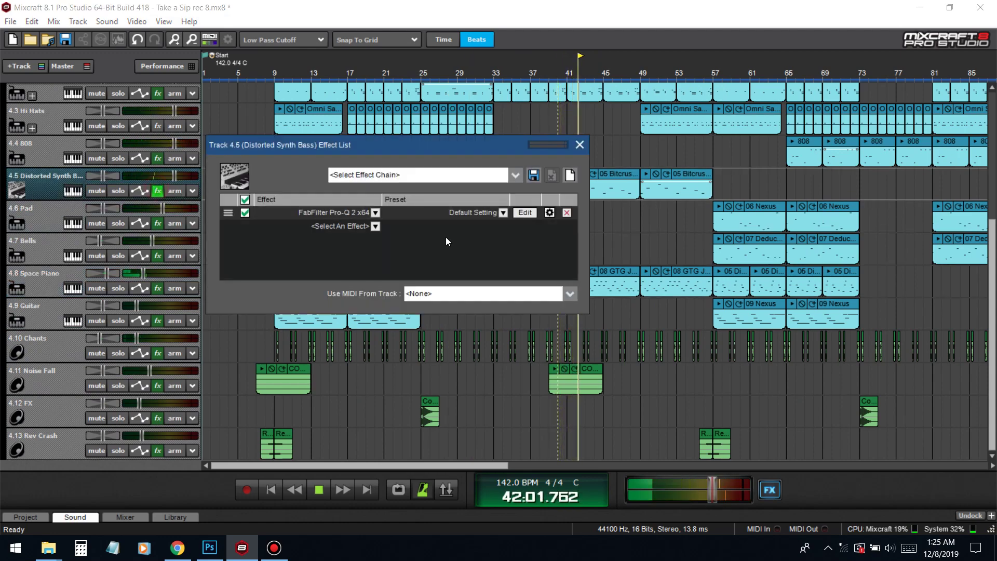
{"action": "left_click", "coordinate": [525, 213]}
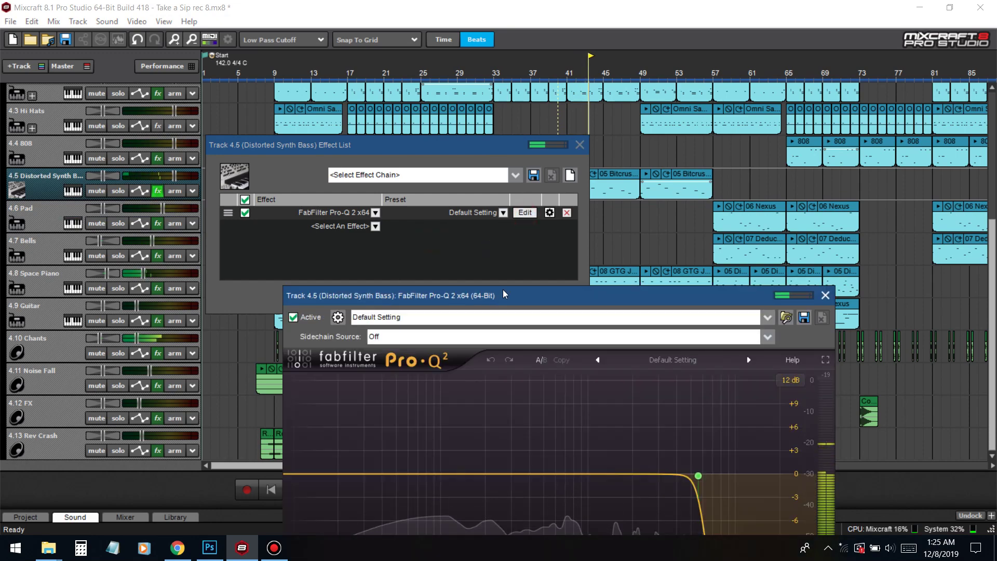
{"action": "left_click_drag", "start_coordinate": [503, 295], "coordinate": [418, 89]}
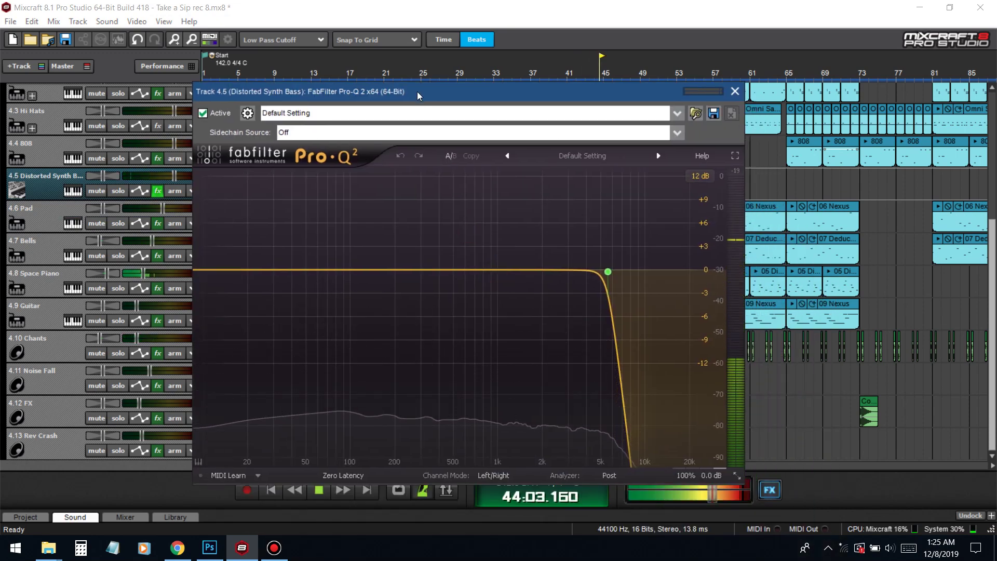
{"action": "double_click", "coordinate": [433, 269]}
{"action": "left_click_drag", "start_coordinate": [434, 270], "coordinate": [421, 302]}
{"action": "scroll", "coordinate": [414, 209], "scroll_direction": "up", "scroll_amount": 3}
{"action": "scroll", "coordinate": [414, 209], "scroll_direction": "down", "scroll_amount": 2}
{"action": "scroll", "coordinate": [412, 208], "scroll_direction": "up", "scroll_amount": 2}
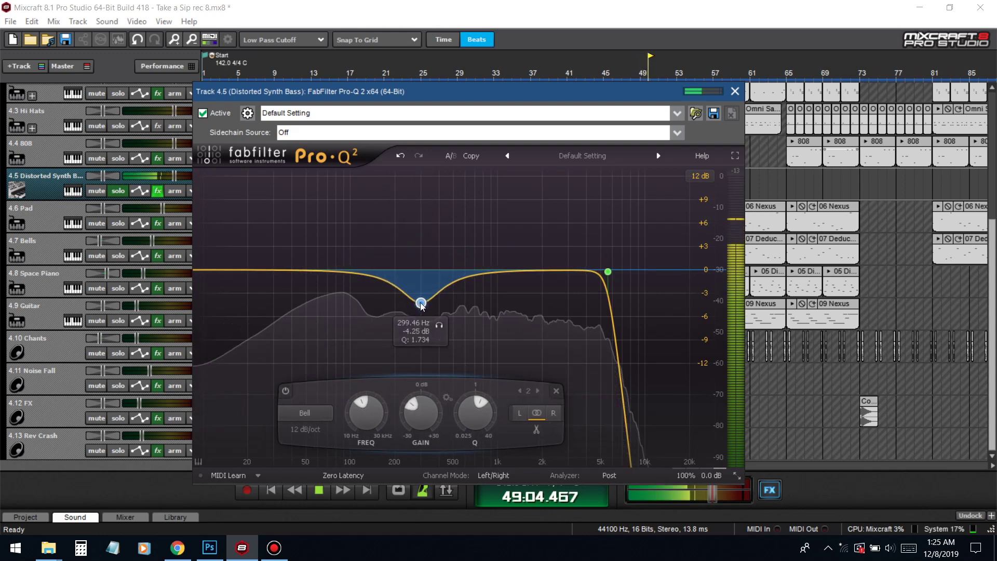
{"action": "left_click", "coordinate": [735, 91]}
{"action": "left_click", "coordinate": [578, 147]}
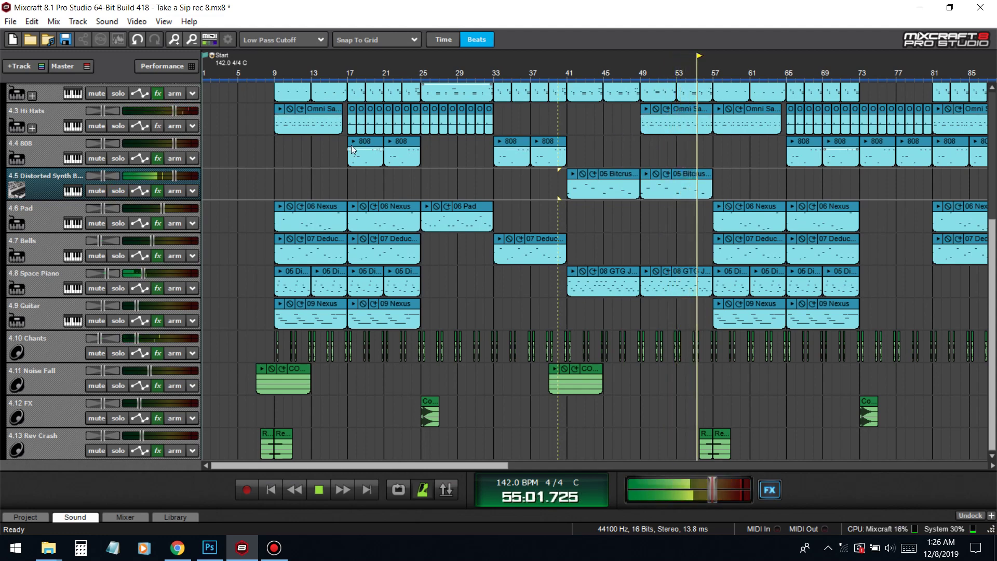
Step: Play from bar 17 and add the FSQ1964 Transient Vitaliser effect to the Hi Hats' Omni Out 2 output
{"action": "left_click", "coordinate": [351, 173]}
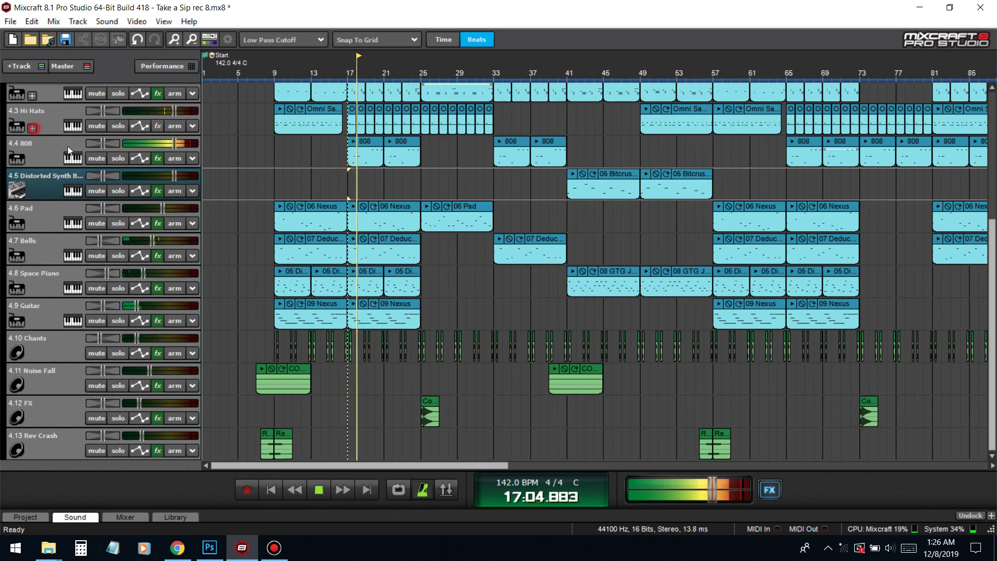
{"action": "left_click", "coordinate": [32, 128]}
{"action": "left_click", "coordinate": [200, 223]}
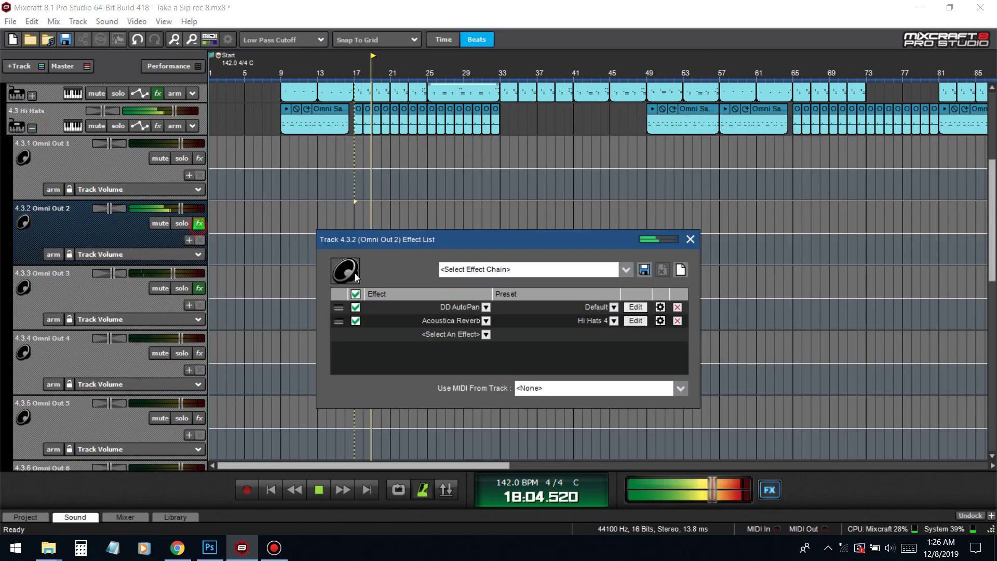
{"action": "left_click", "coordinate": [450, 334]}
{"action": "scroll", "coordinate": [439, 476], "scroll_direction": "down", "scroll_amount": 10}
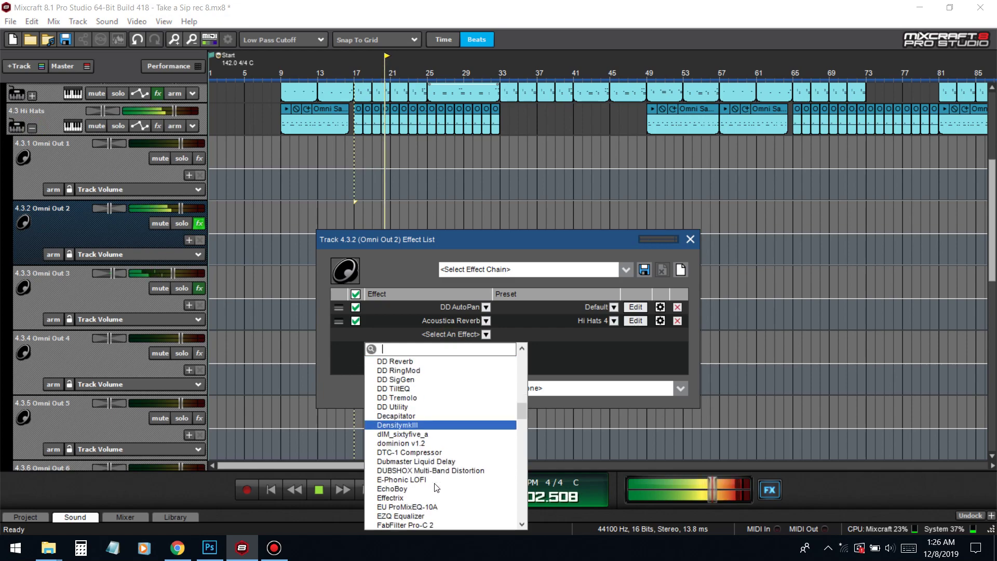
{"action": "scroll", "coordinate": [436, 487], "scroll_direction": "down", "scroll_amount": 8}
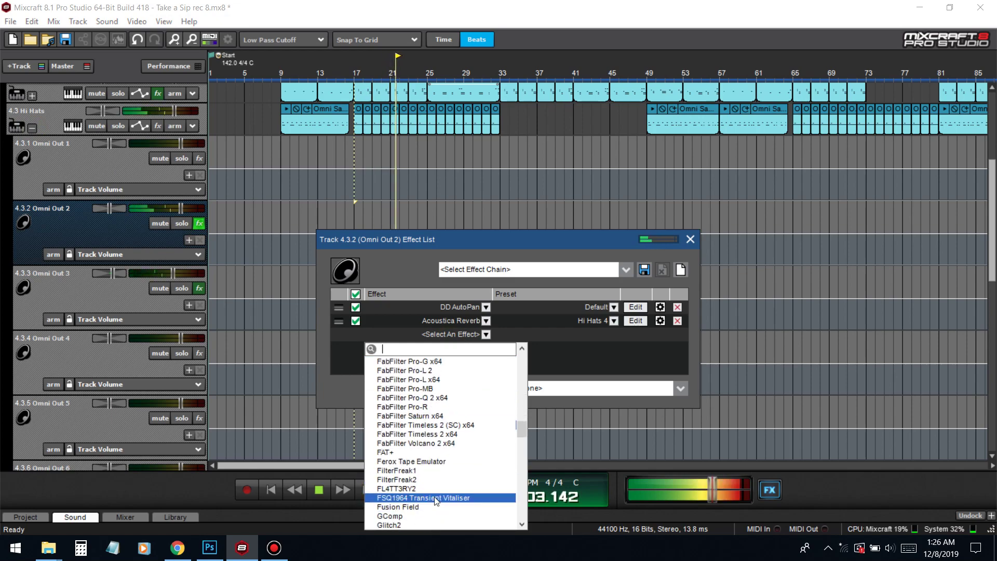
{"action": "left_click", "coordinate": [436, 498]}
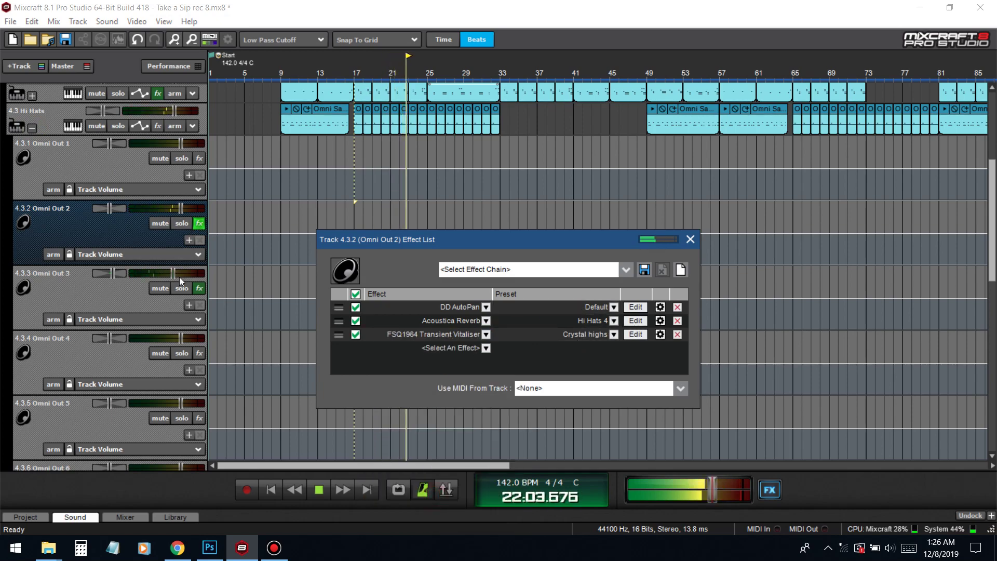
Step: Solo Omni Out 2 and try the Vitaliser's Warm vacuum tube preset, ending on Soft enhance
{"action": "left_click", "coordinate": [182, 223]}
{"action": "left_click", "coordinate": [597, 335]}
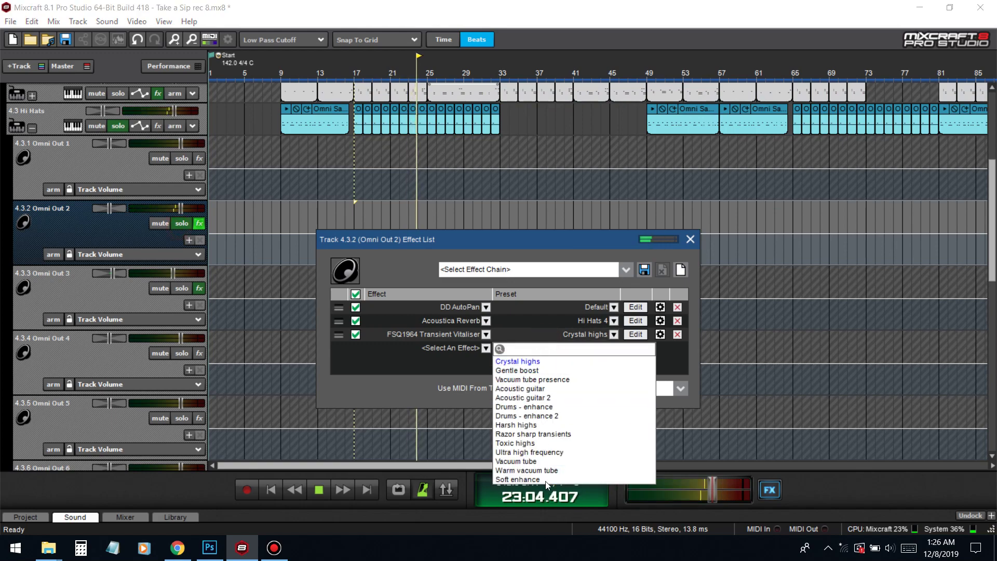
{"action": "left_click", "coordinate": [530, 470]}
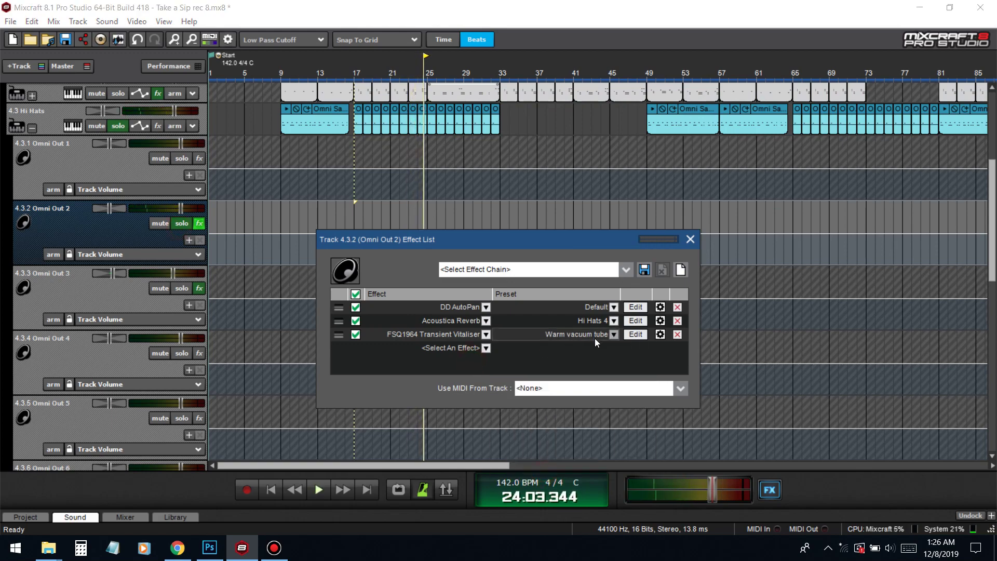
{"action": "left_click", "coordinate": [589, 335]}
{"action": "left_click", "coordinate": [543, 480]}
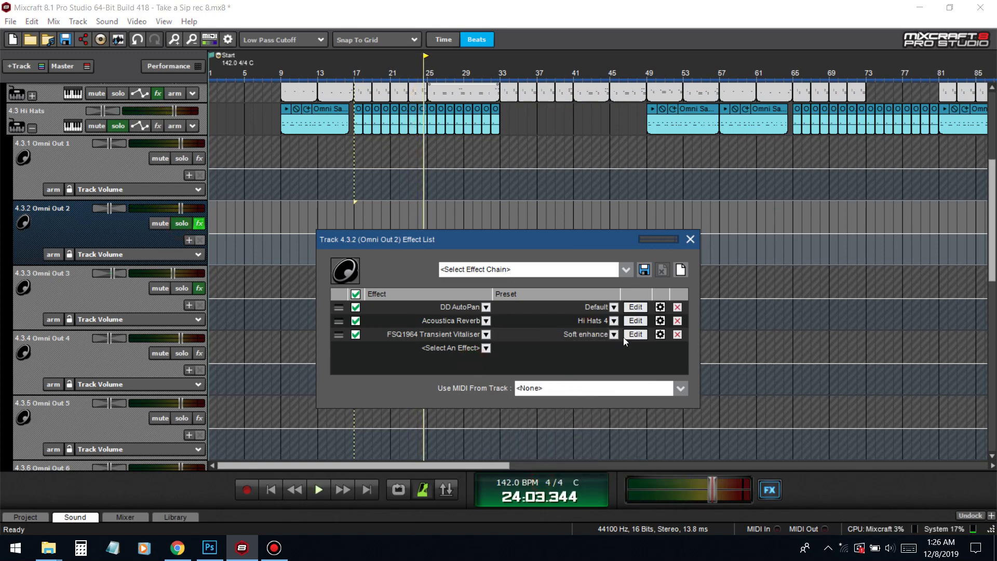
Step: View the Transient Vitaliser's settings, close them, and try to unsolo Omni Out 2
{"action": "left_click", "coordinate": [636, 334]}
{"action": "left_click", "coordinate": [783, 143]}
{"action": "left_click", "coordinate": [182, 224]}
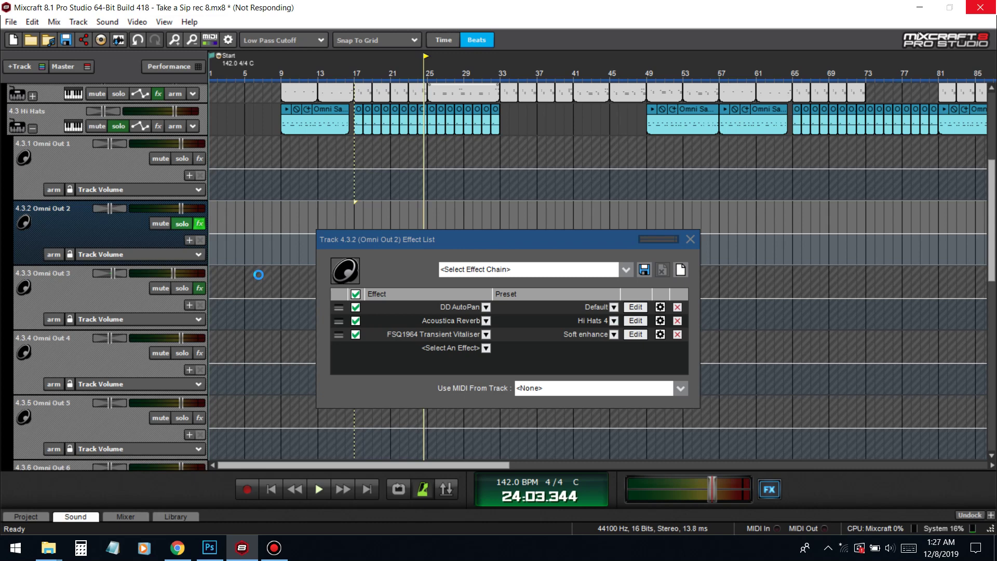
{"action": "left_click", "coordinate": [273, 548]}
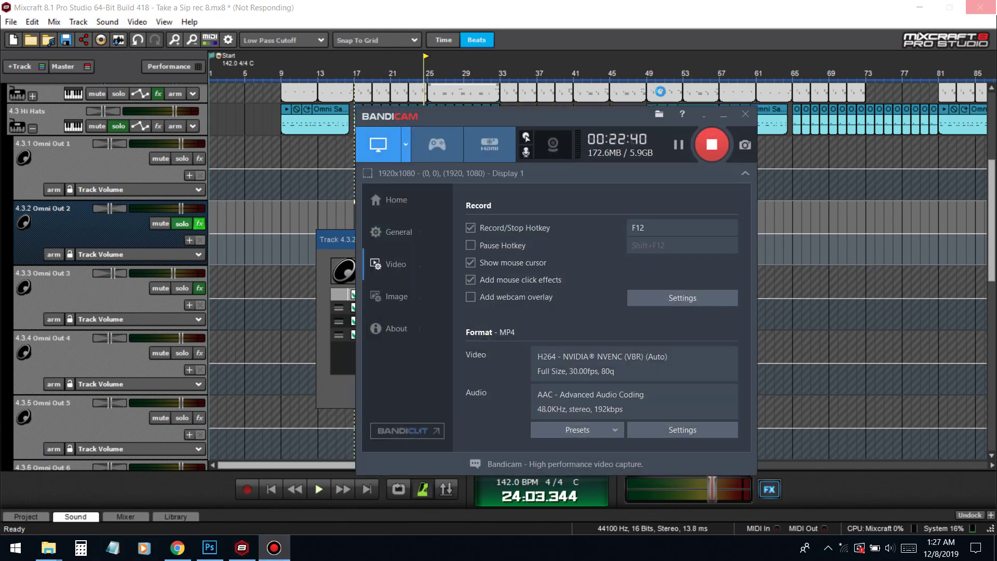